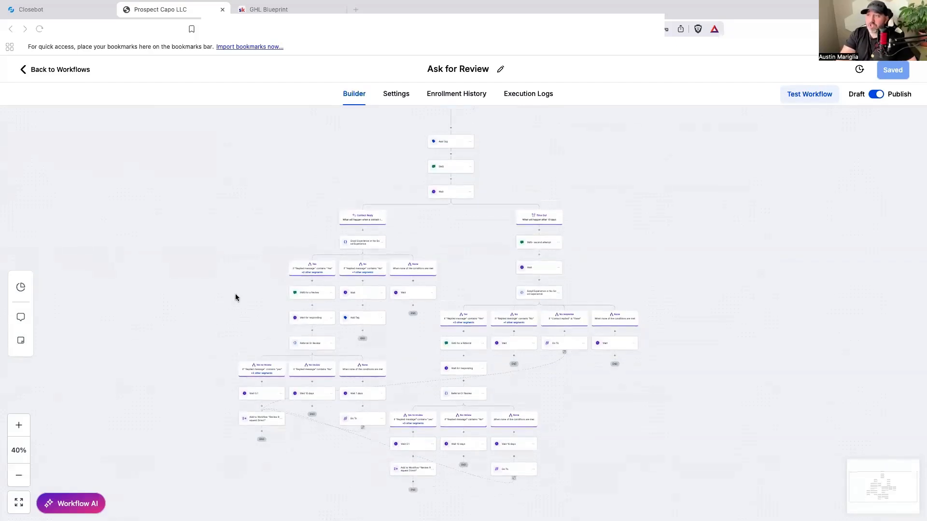
Switch to CloseBot, view the Agents page, and open the new workflow form, then cancel it
left_click(72, 15)
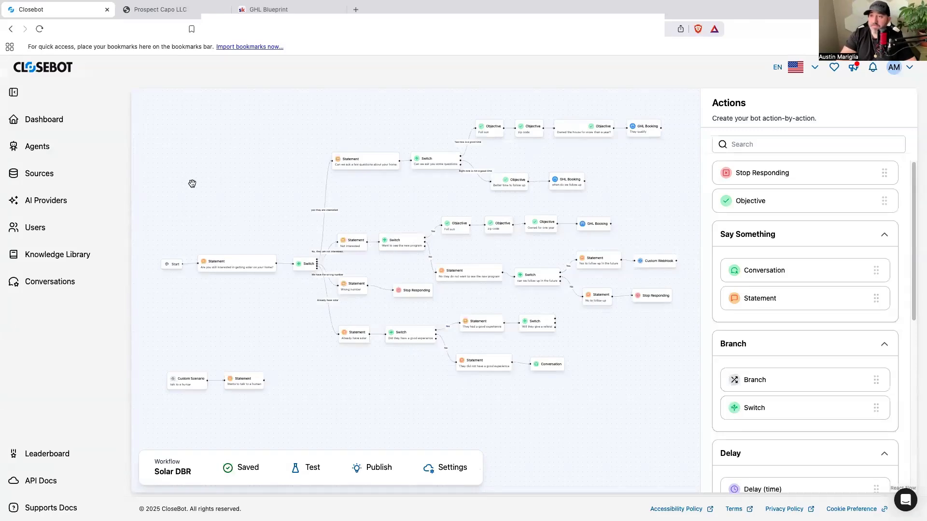
left_click(57, 154)
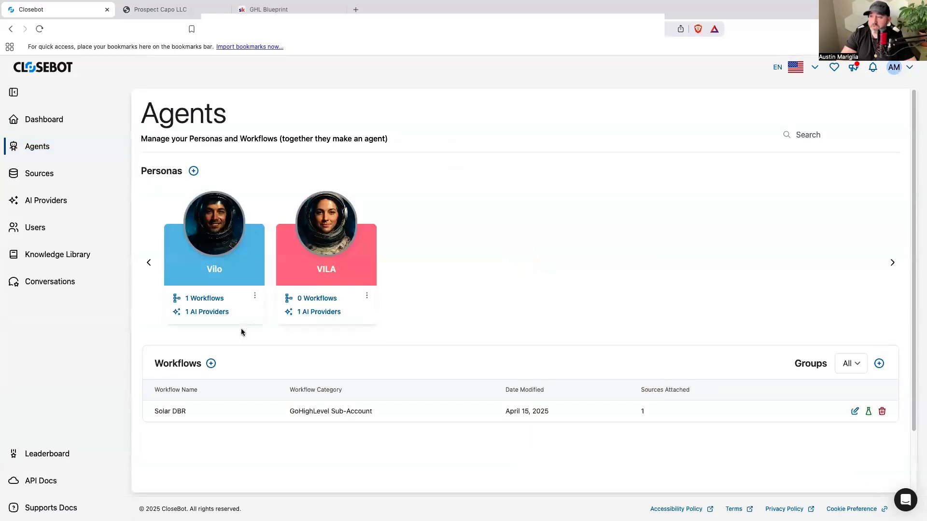
left_click(211, 365)
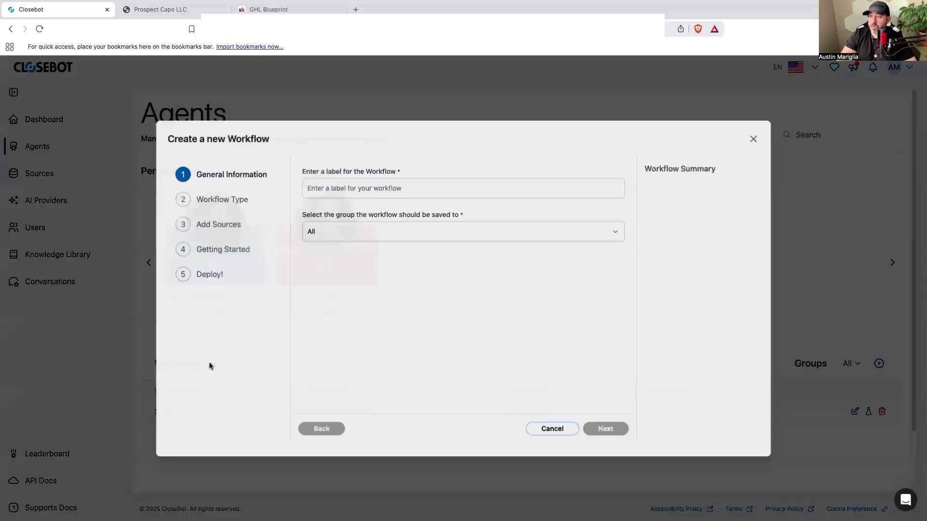
left_click(547, 430)
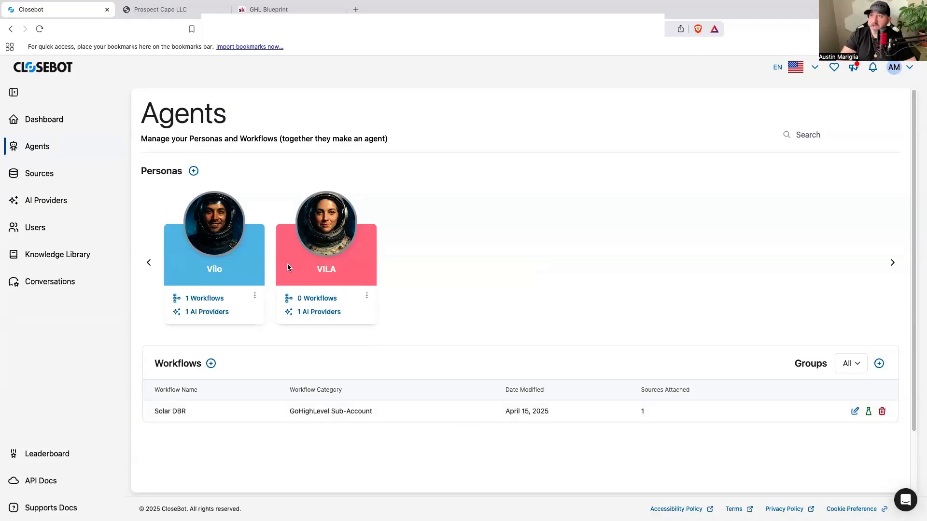
View the GHL Blueprint community page, then return to the Ask for Review workflow in HighLevel and look over its branches
key("ctrl+Tab")
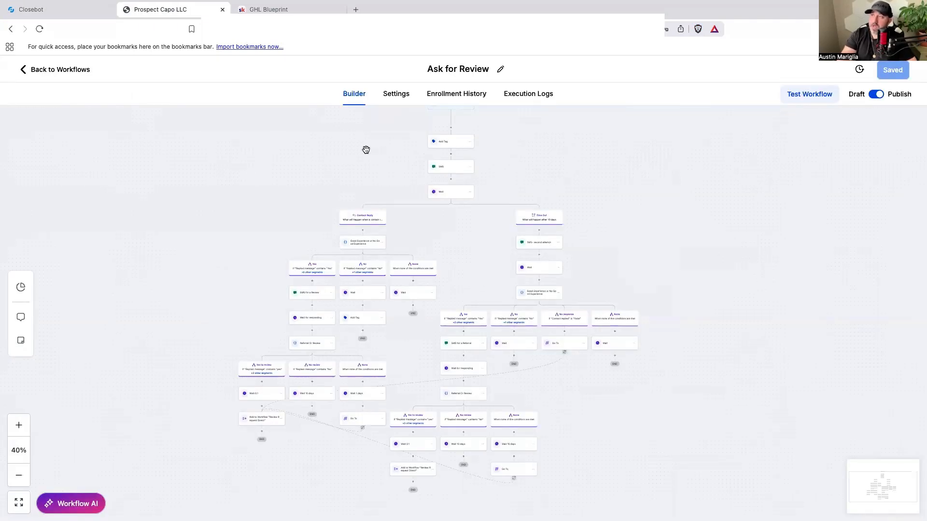
left_click(292, 8)
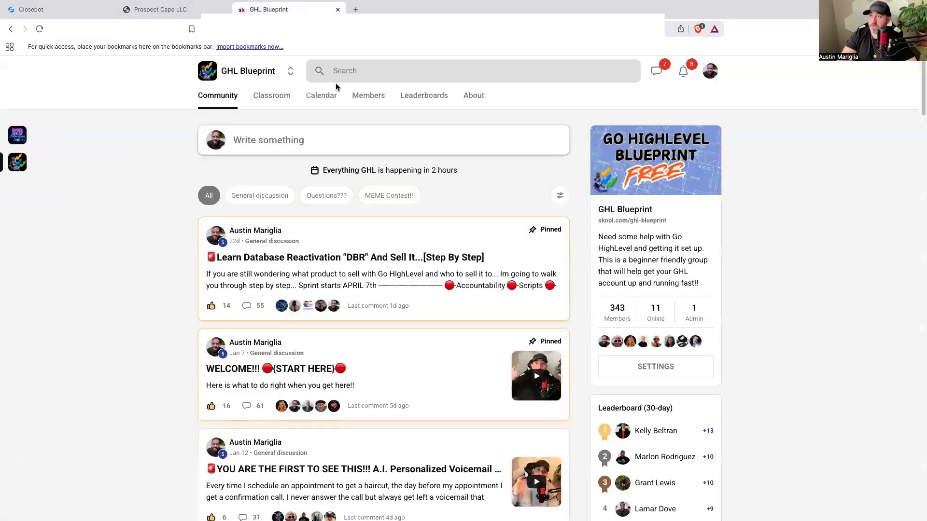
left_click(200, 10)
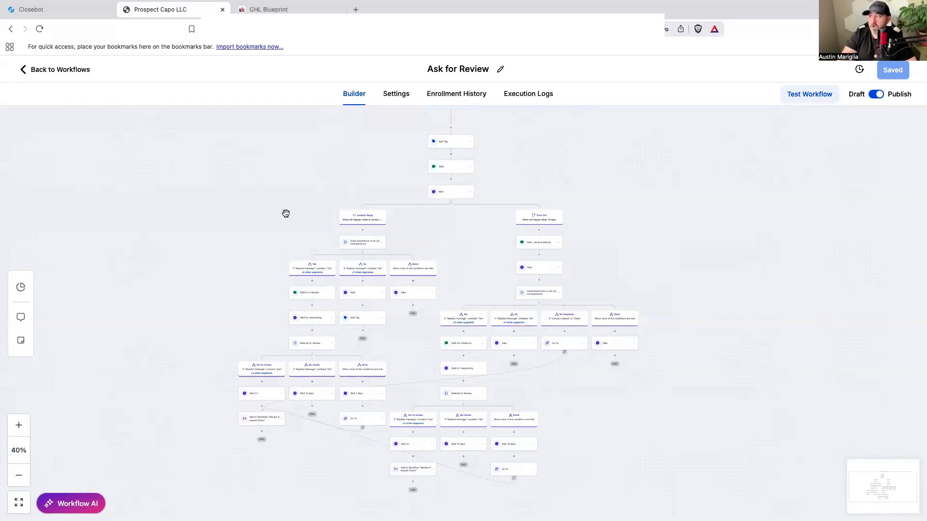
scroll(289, 209, "up", 1)
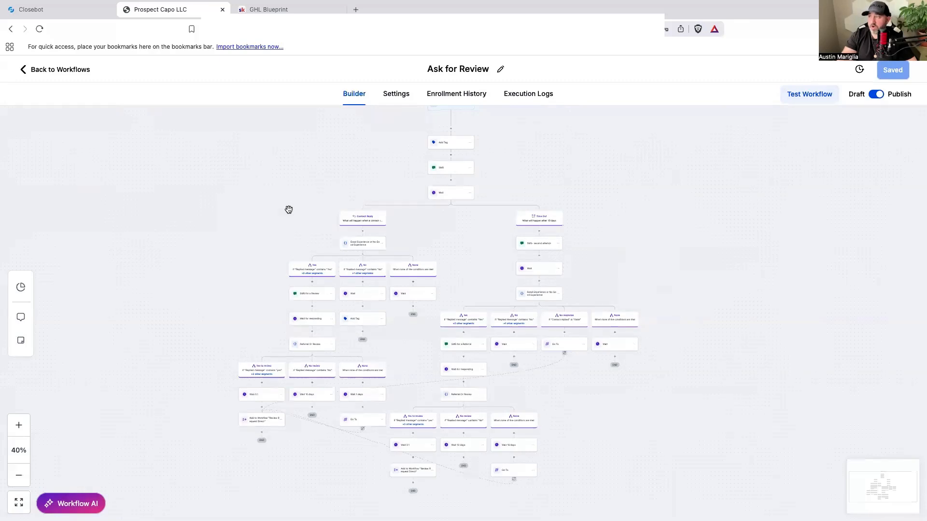
scroll(289, 209, "down", 3)
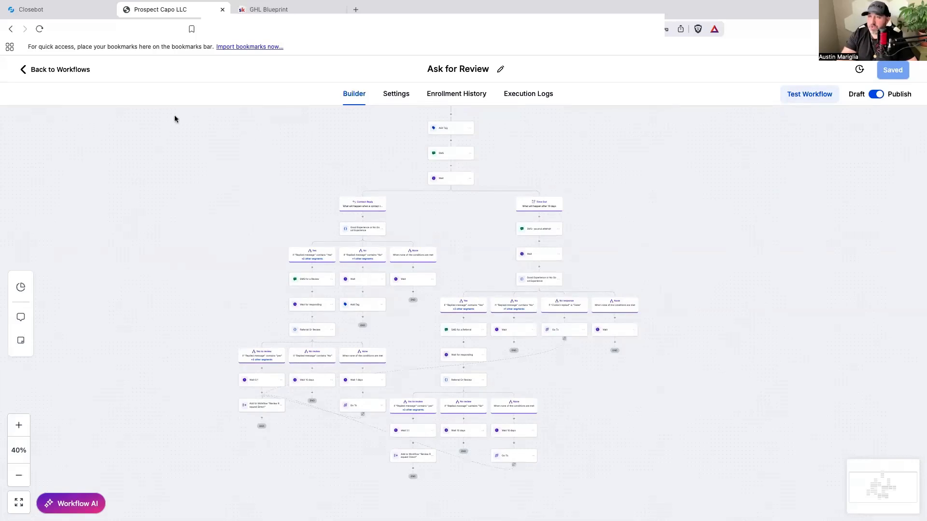
Leave the workflow and view the Review Link configuration in the Reputation settings
left_click(74, 69)
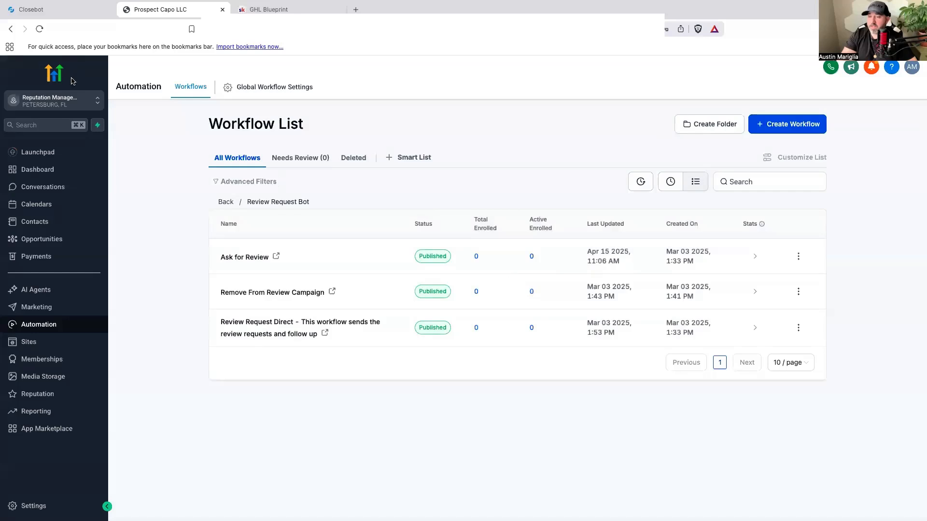
left_click(48, 394)
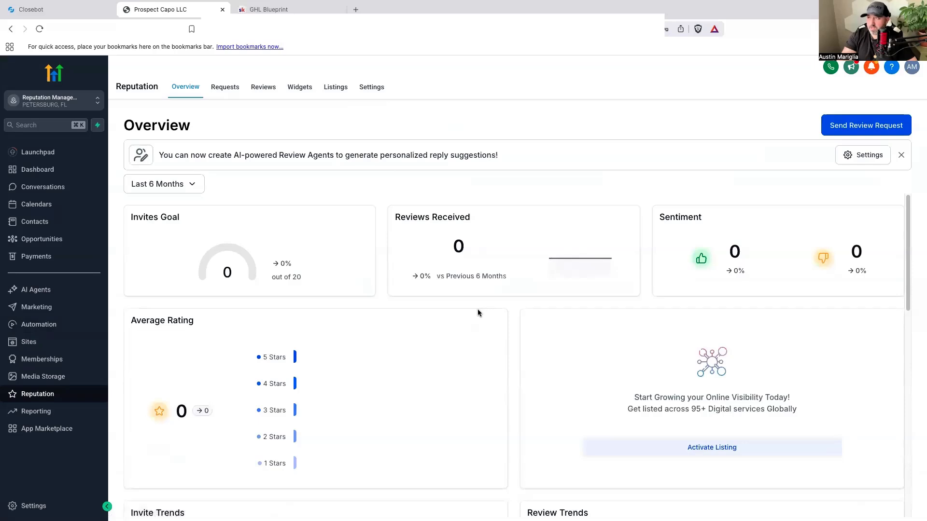
left_click(380, 89)
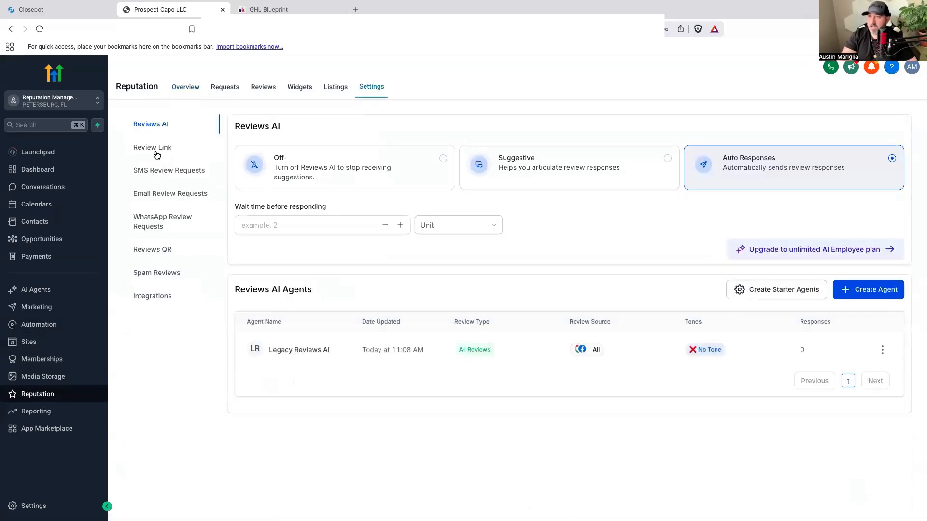
left_click(160, 148)
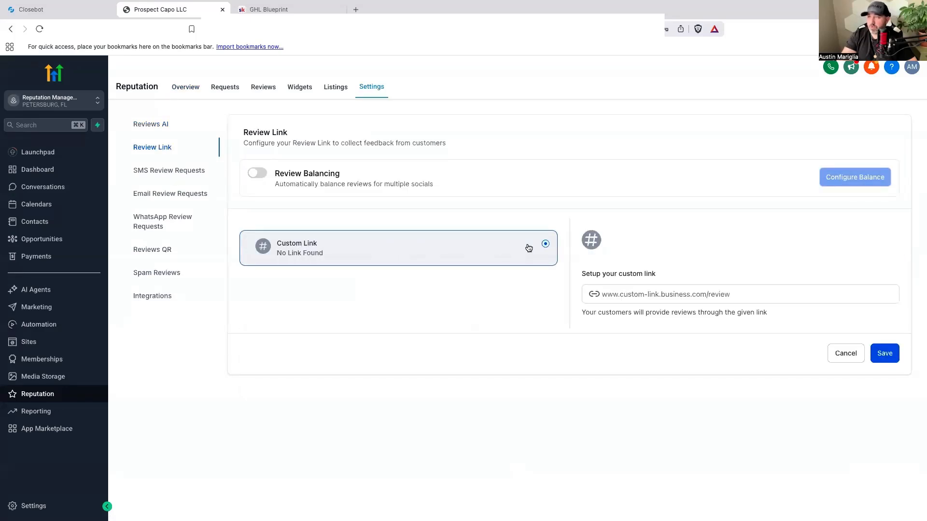
Examine the SMS and email review request settings and recheck the custom review link setup
left_click(181, 173)
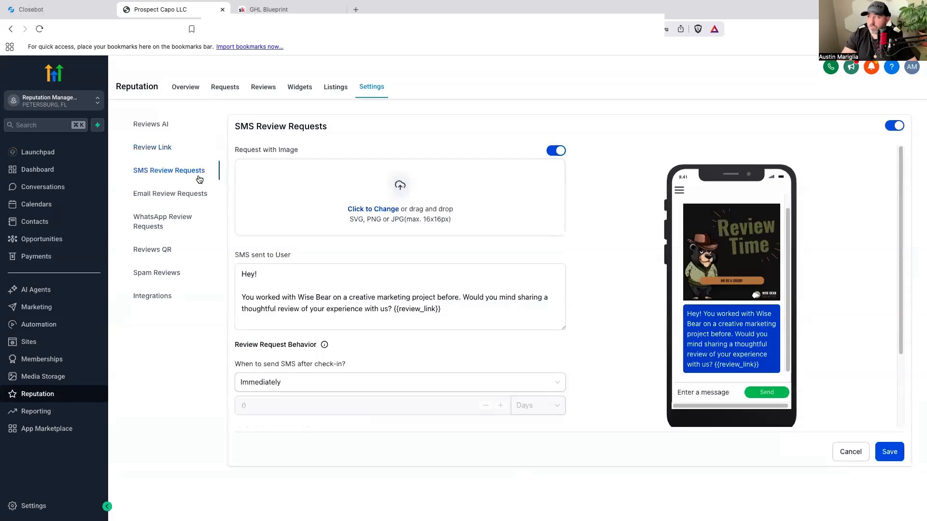
scroll(748, 310, "down", 2)
scroll(747, 310, "up", 2)
left_click(175, 198)
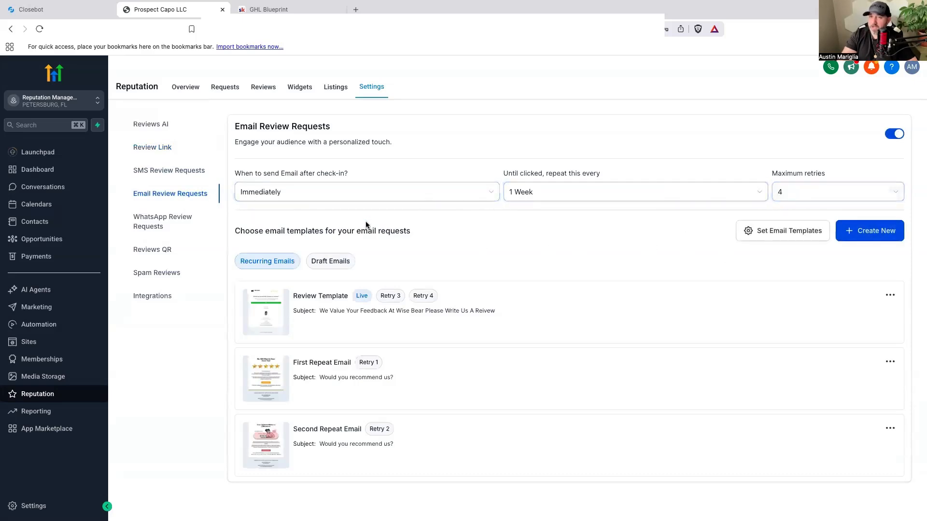
left_click(185, 174)
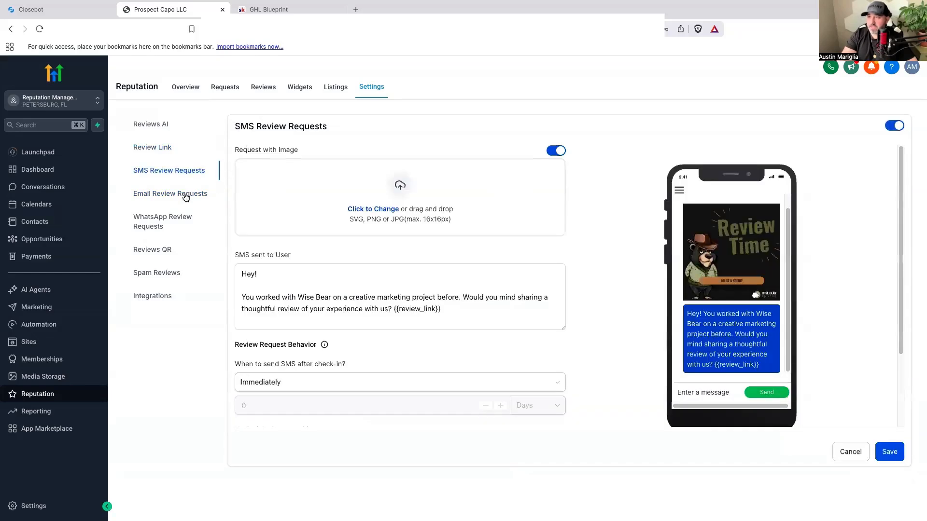
left_click(185, 198)
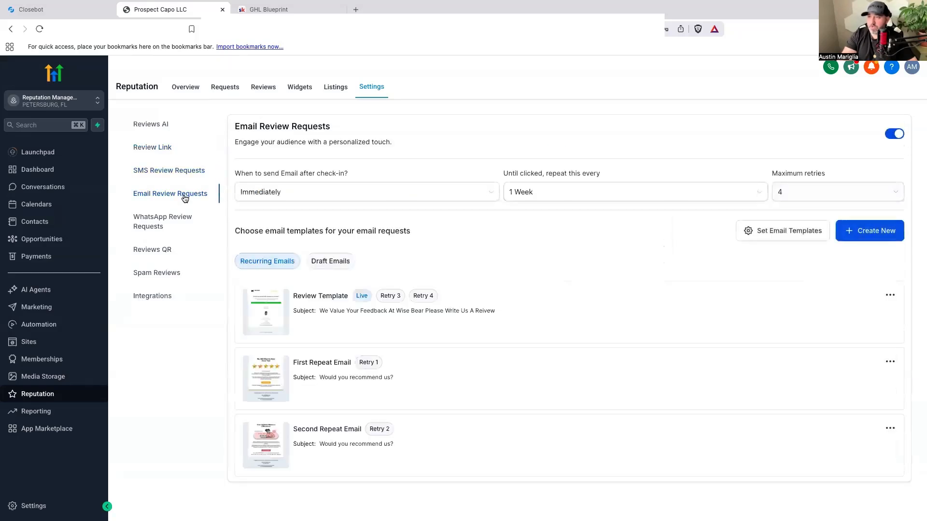
left_click(159, 148)
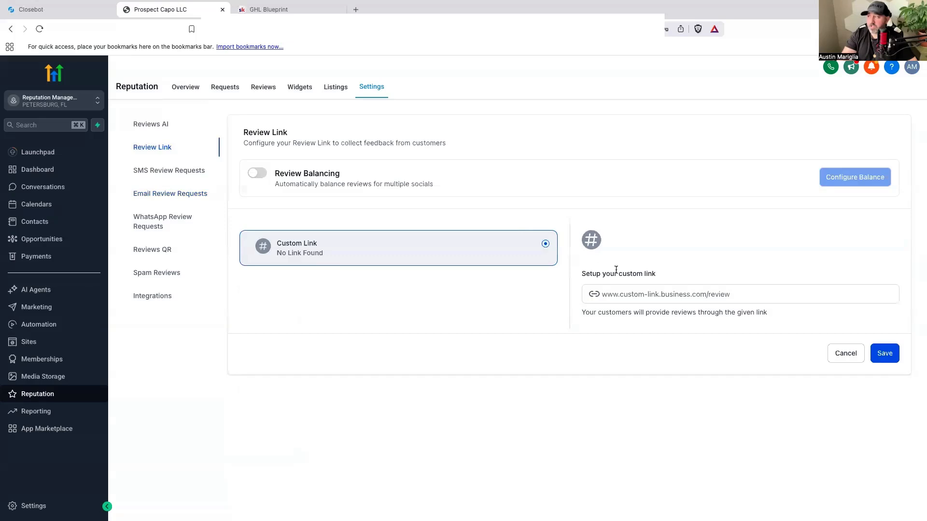
left_click(150, 172)
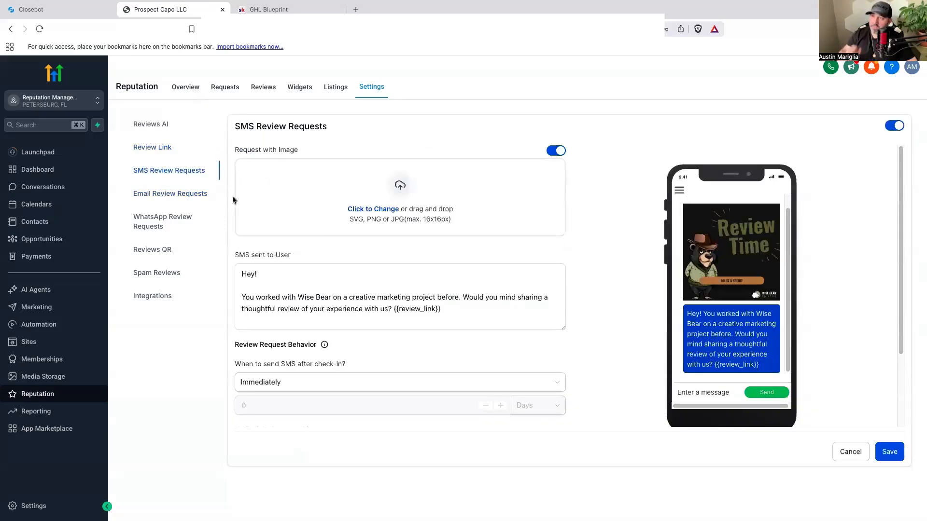
Reopen the Ask for Review workflow from the Review Request Bot folder in Automation
left_click(48, 327)
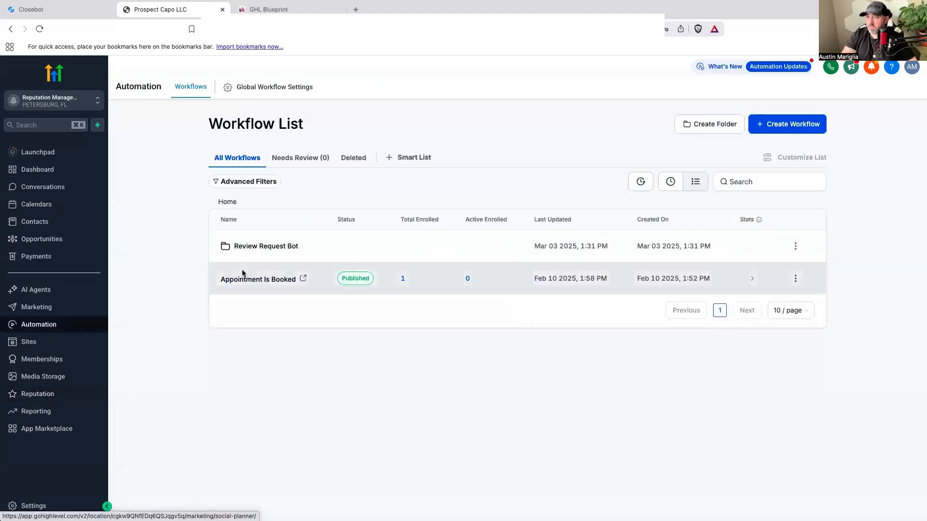
left_click(271, 247)
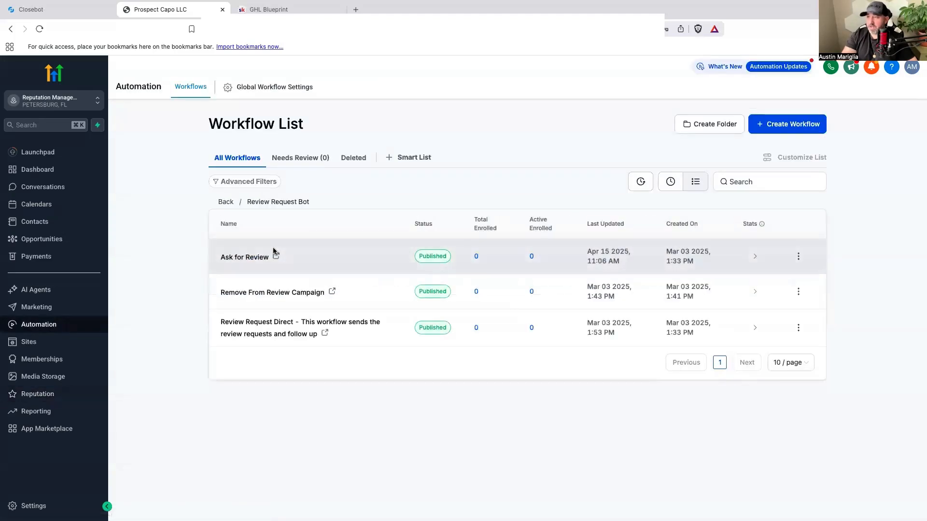
left_click(273, 248)
scroll(229, 200, "down", 3)
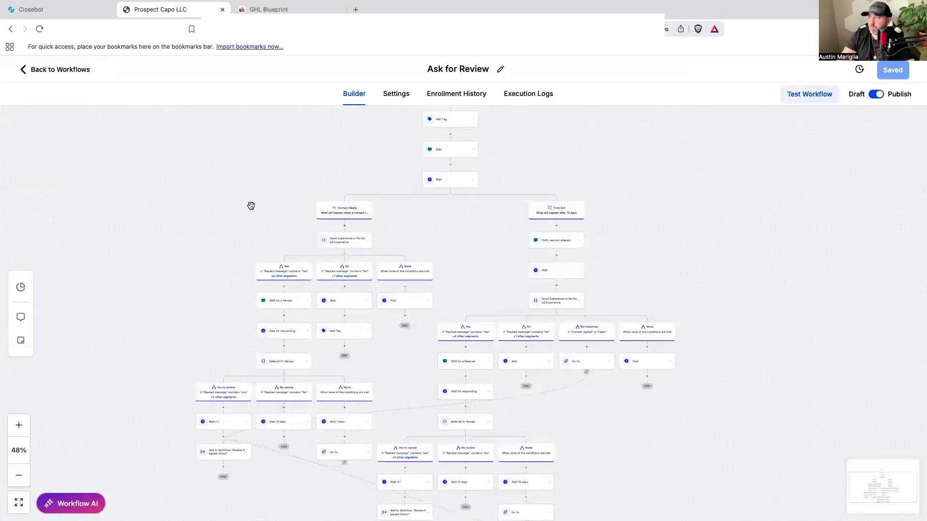
scroll(251, 205, "up", 2)
scroll(267, 201, "down", 2)
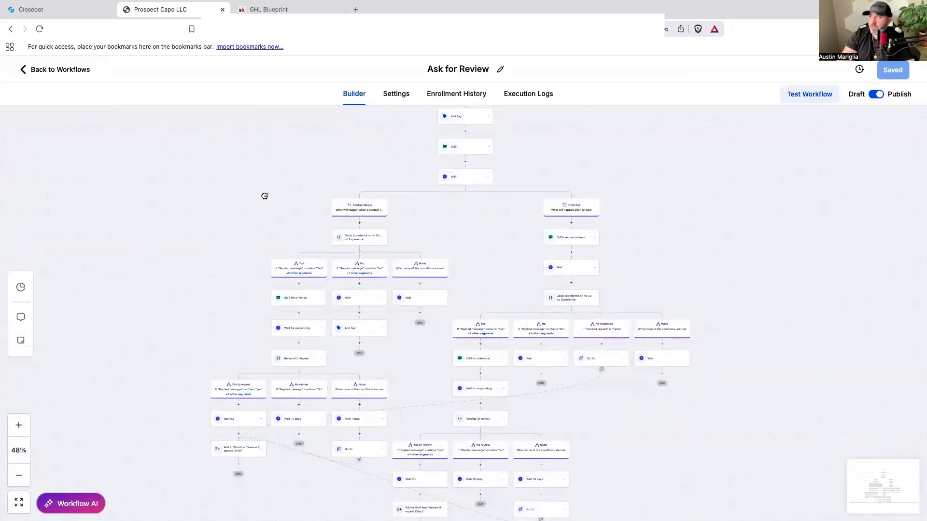
Reword the opening of the first SMS action's message to introduce the sender by first name with (Business Name)
left_click(473, 152)
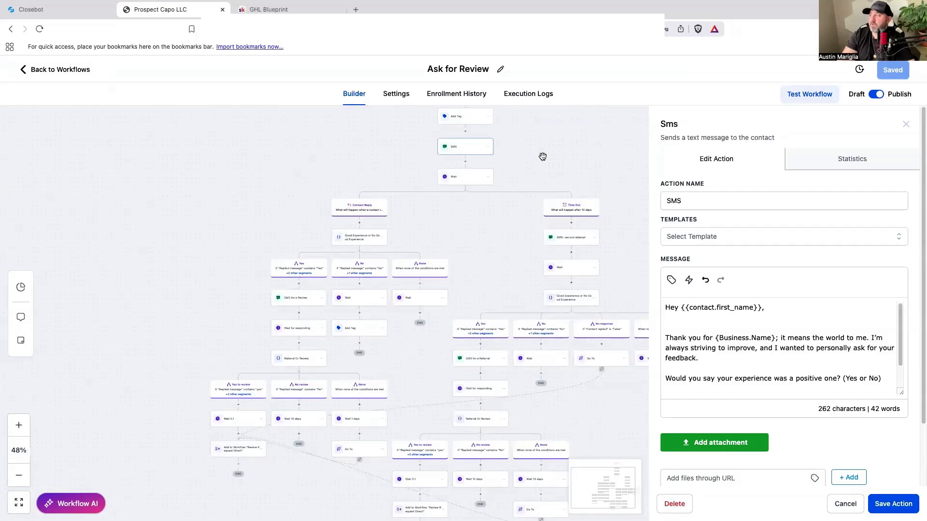
left_click(597, 147)
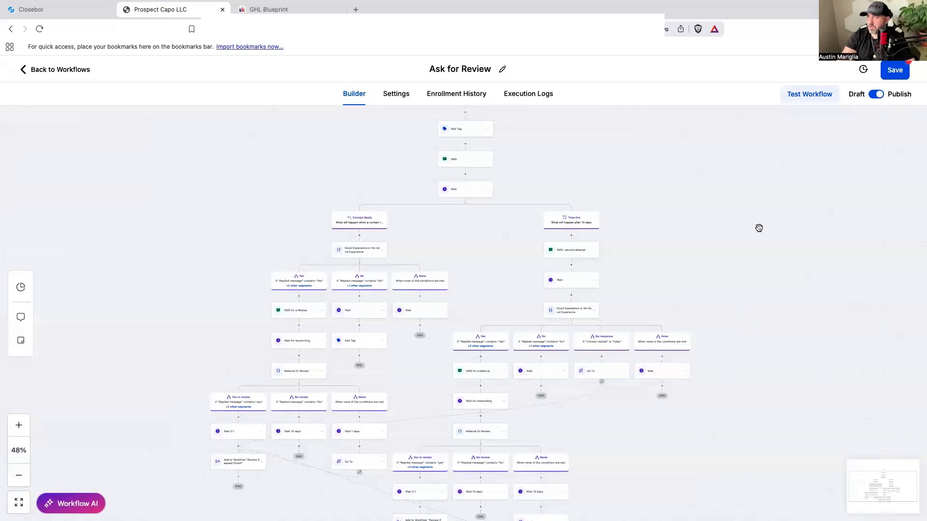
scroll(702, 232, "down", 1)
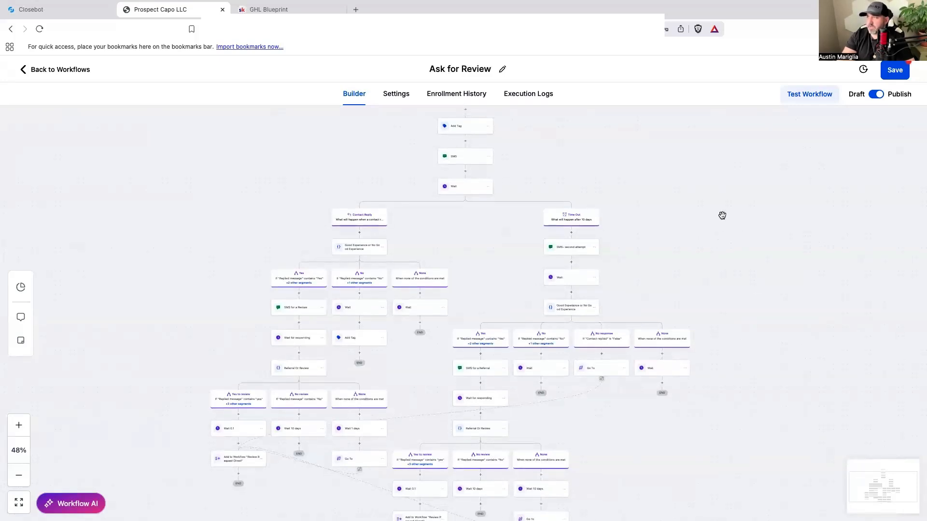
Read through the first SMS action's message, then save the action and the workflow
left_click(464, 160)
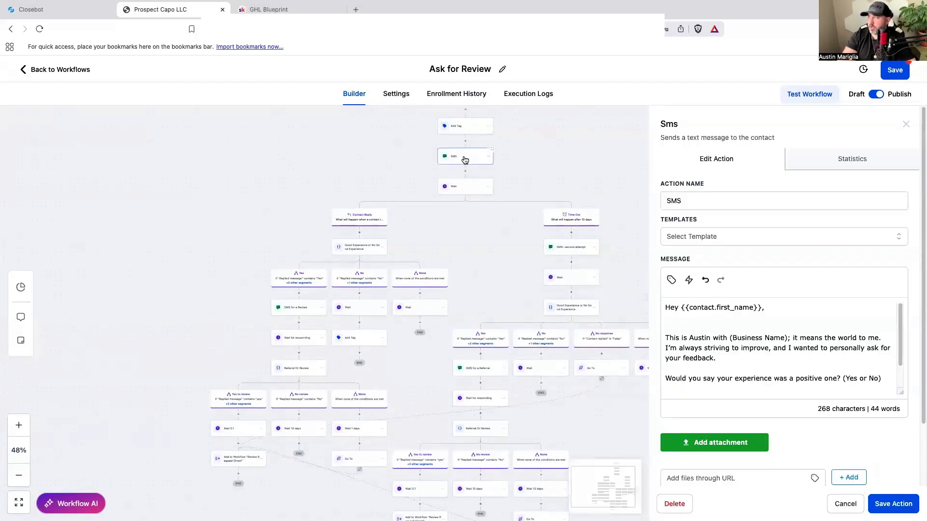
scroll(726, 339, "down", 1)
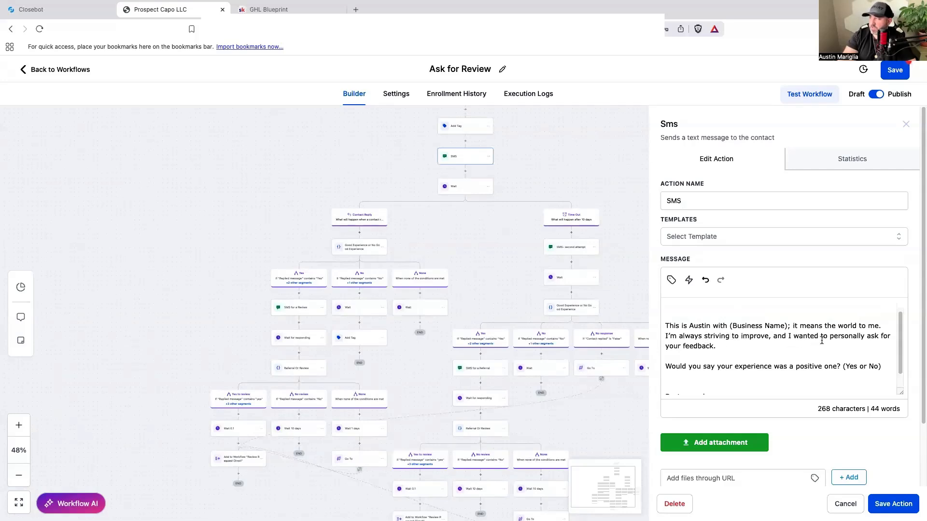
scroll(797, 340, "down", 2)
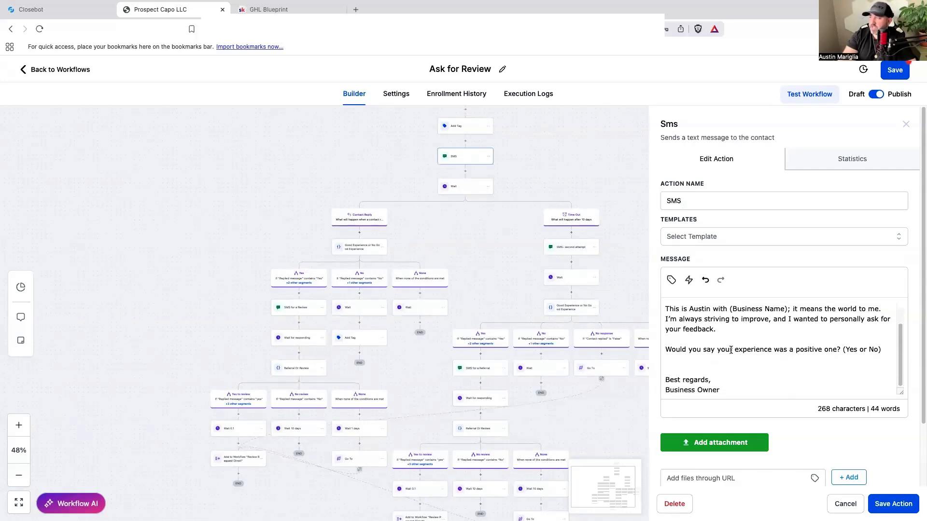
scroll(779, 358, "down", 1)
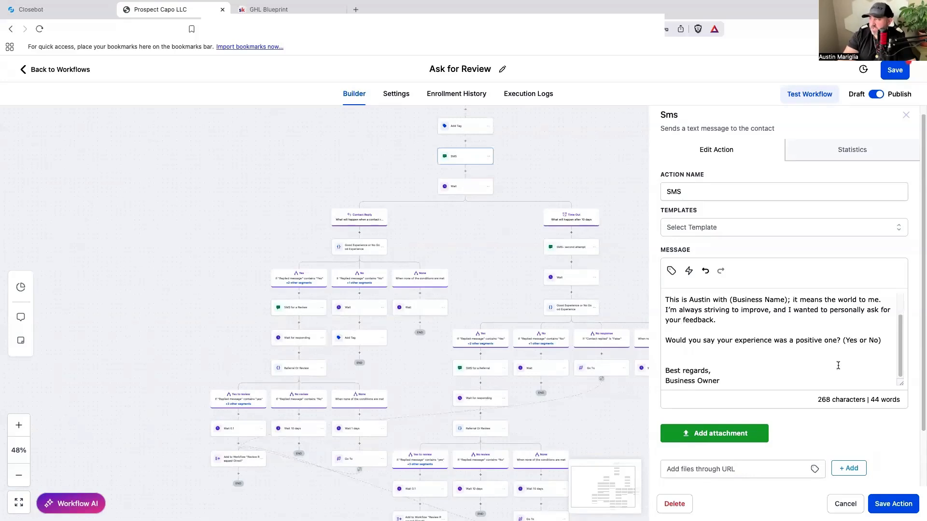
scroll(840, 365, "up", 2)
scroll(843, 365, "down", 2)
left_click(885, 505)
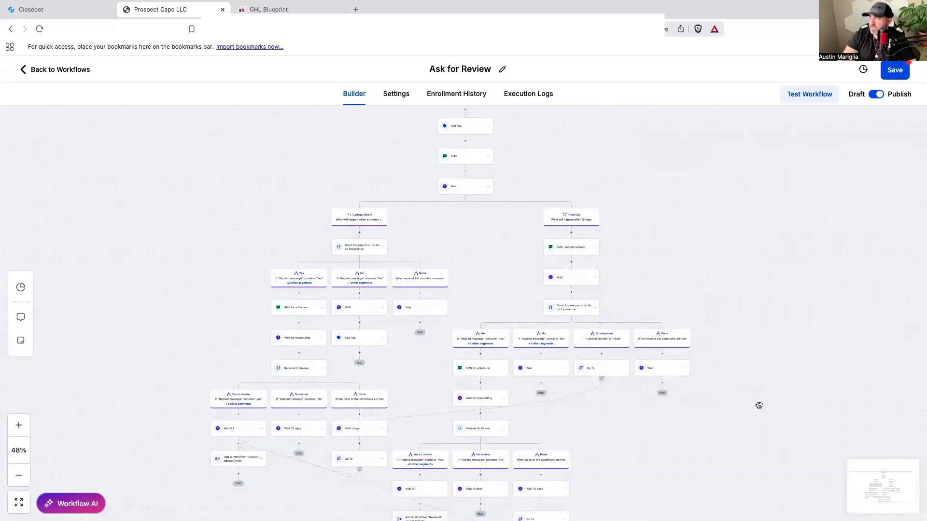
left_click_drag(757, 406, 765, 366)
left_click(893, 71)
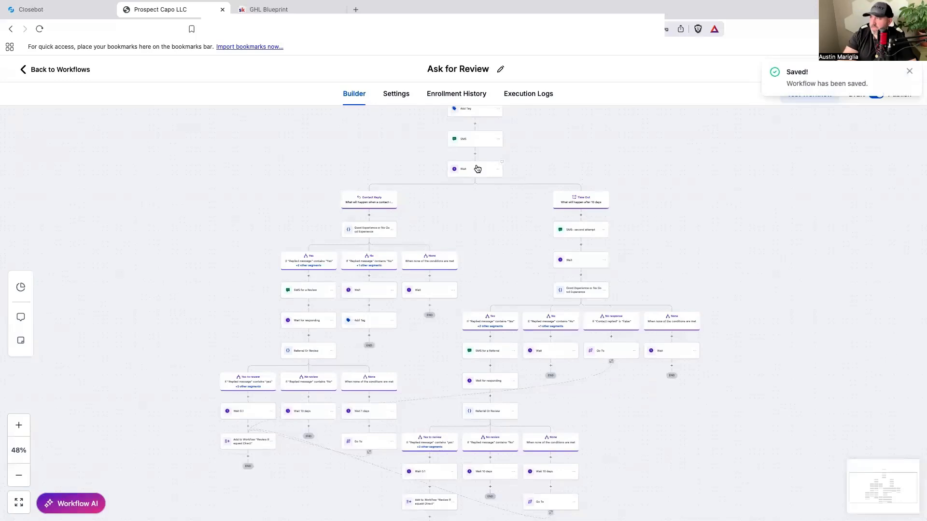
Examine the Yes and No branch conditions of the experience check under Contact Reply, and close it without saving
left_click(377, 233)
scroll(709, 295, "down", 4)
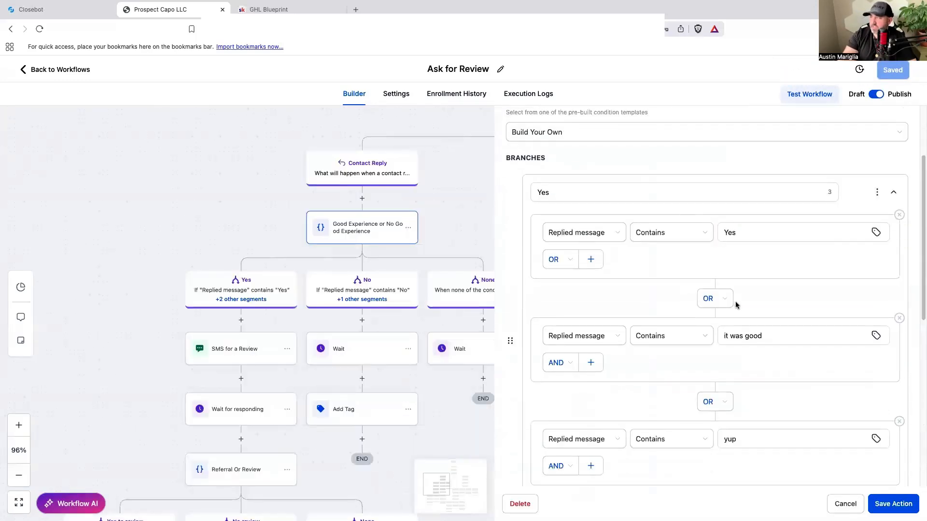
scroll(752, 334, "down", 7)
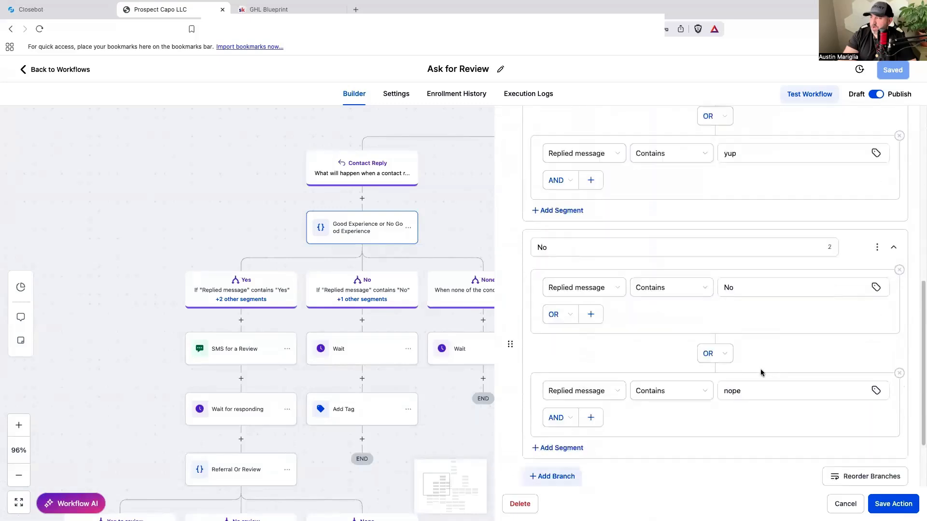
left_click(844, 504)
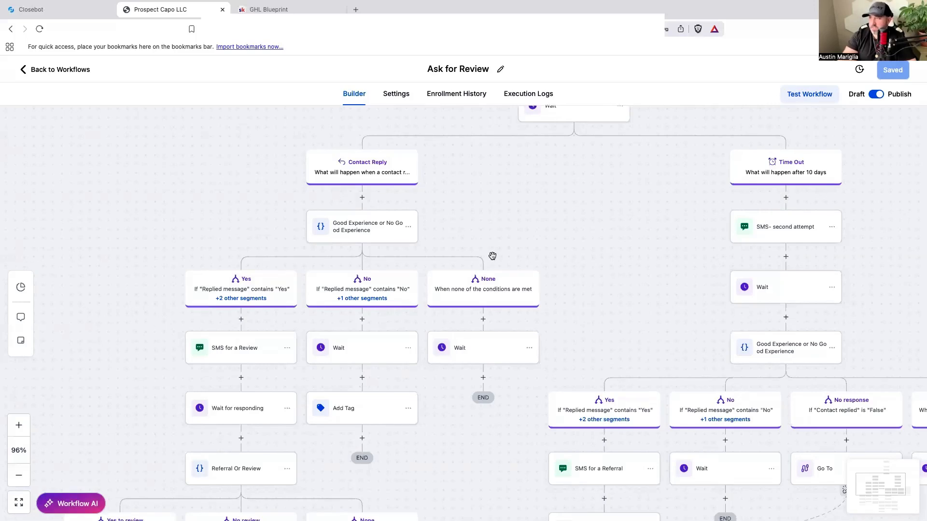
Read through the message of the SMS for a Review action under Contact Reply's Yes branch, and close it without saving
scroll(493, 256, "down", 1)
left_click(17, 479)
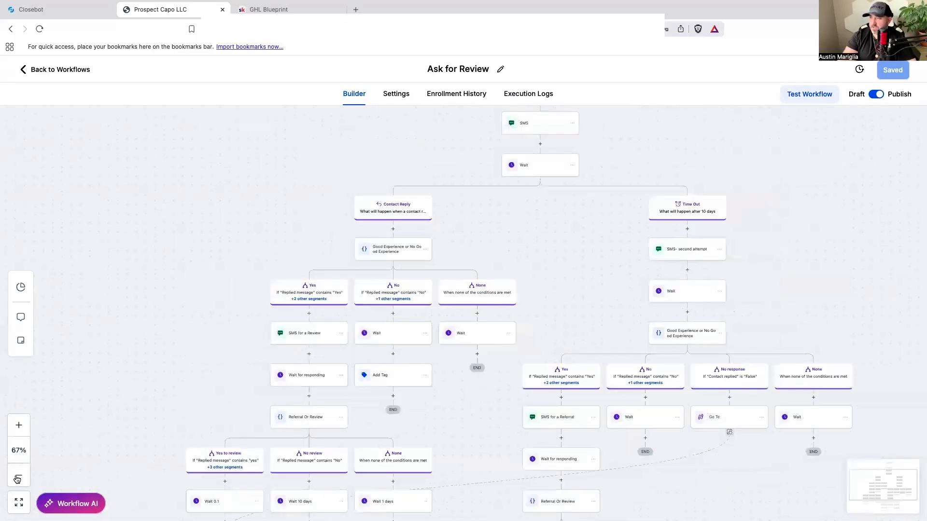
left_click_drag(185, 422, 206, 338)
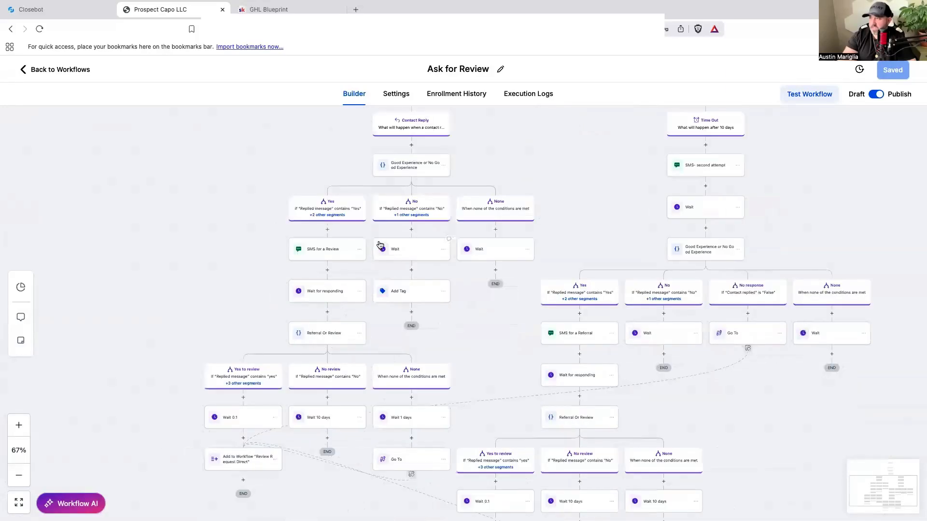
left_click(336, 258)
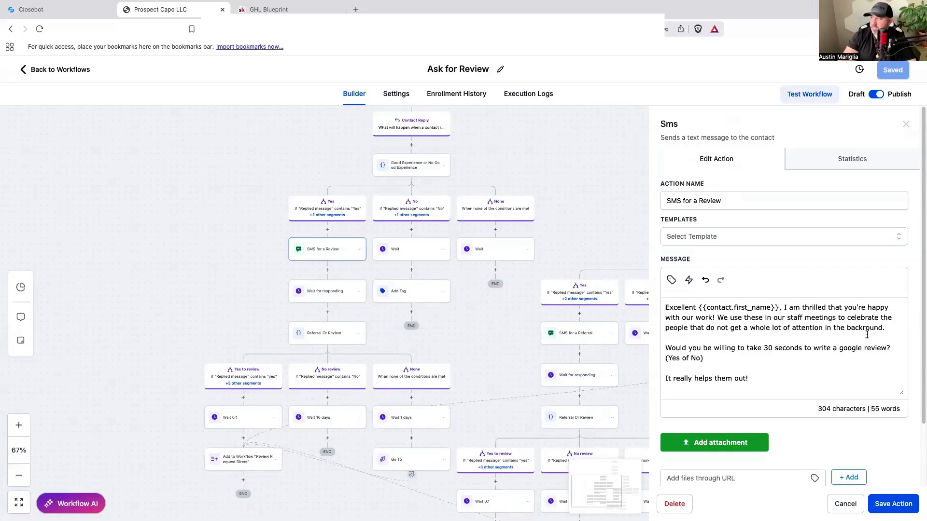
left_click_drag(717, 318, 893, 334)
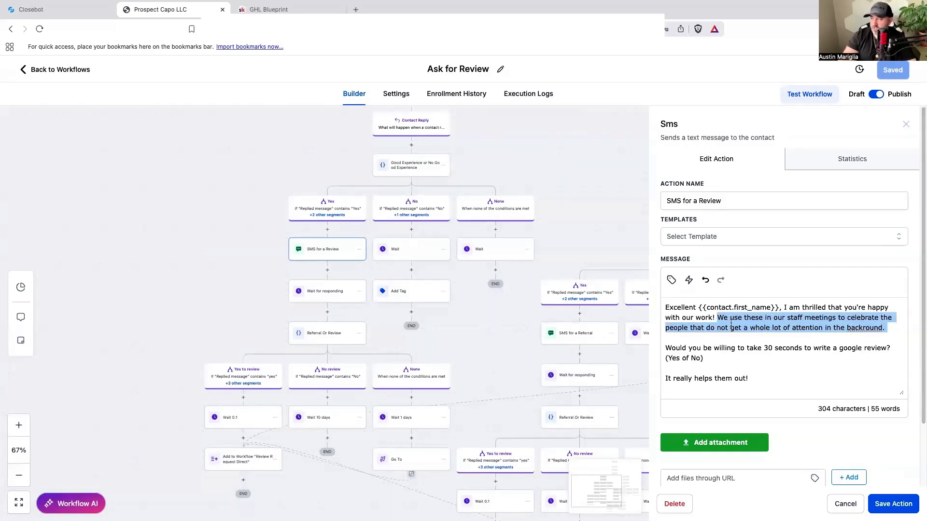
left_click(726, 337)
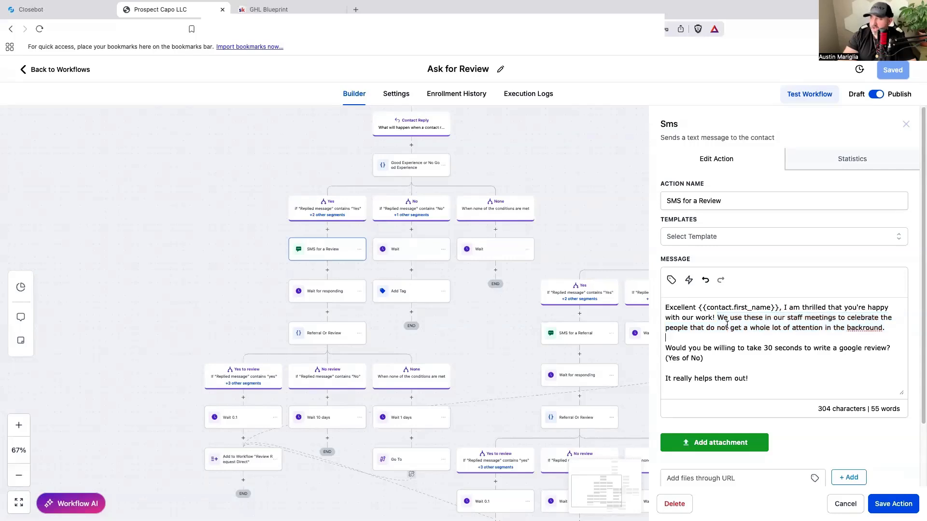
triple_click(749, 381)
left_click(747, 370)
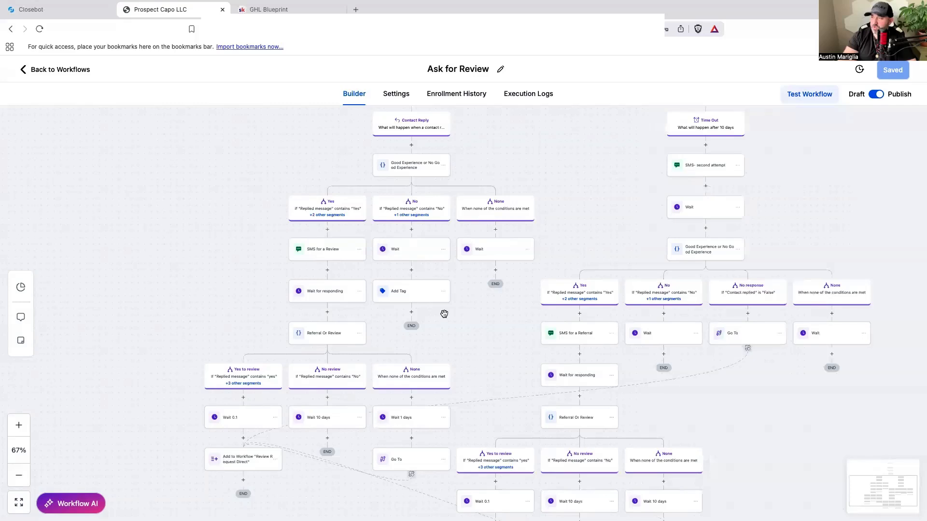
Look over the review branches down to the Add to Workflow action, and open the Review Request Direct workflow
scroll(365, 303, "up", 1)
scroll(360, 295, "down", 3)
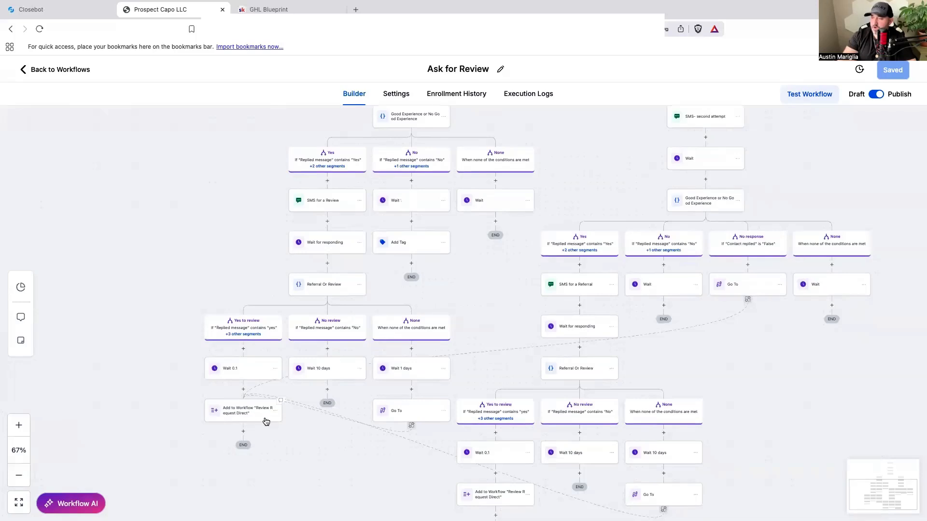
scroll(264, 418, "down", 1)
scroll(388, 446, "up", 8)
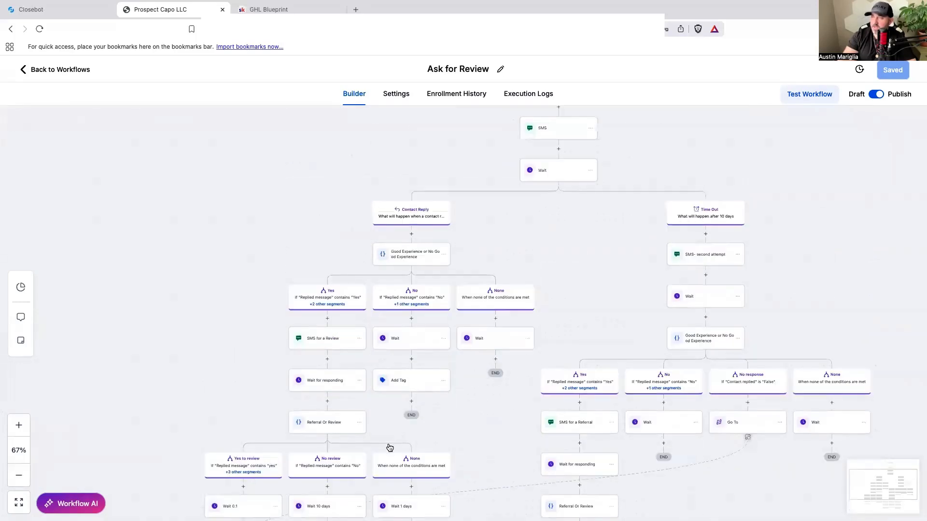
left_click(77, 72)
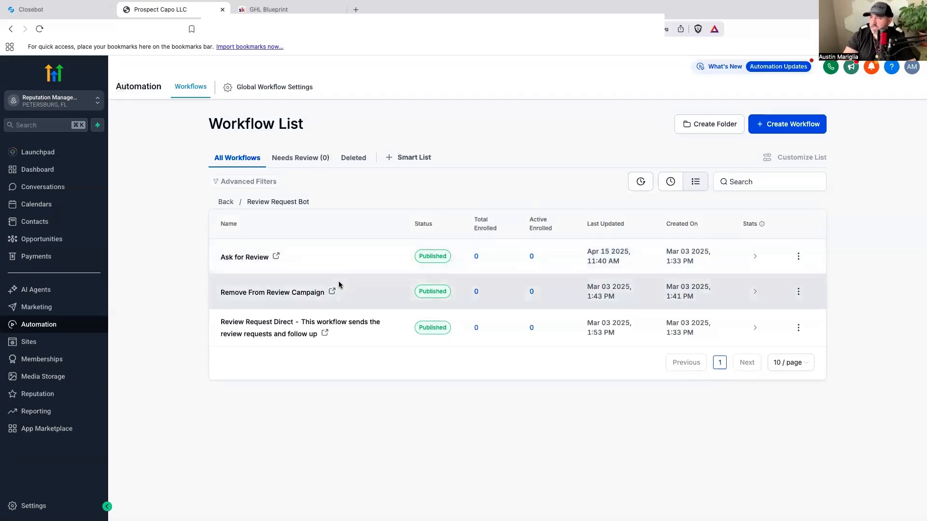
left_click(306, 322)
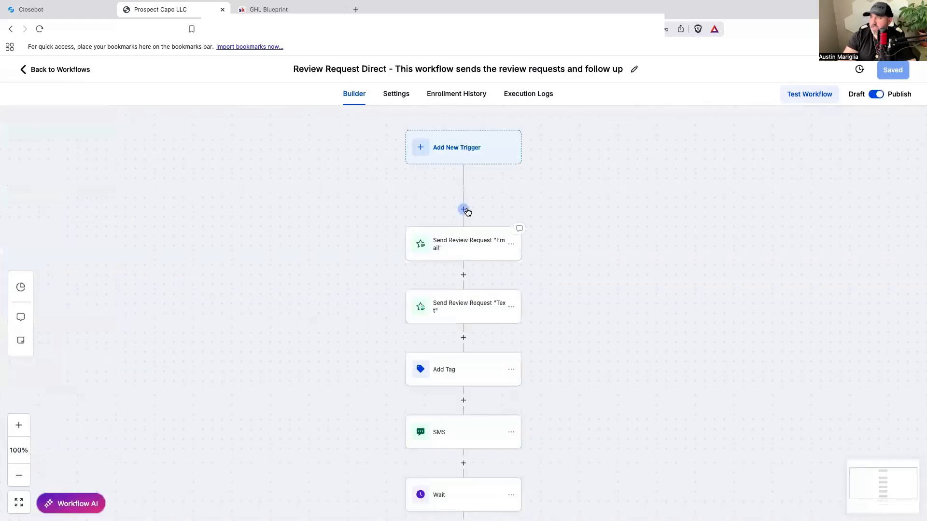
Browse the actions available for insertion before the email review request, and close the list without adding one
left_click(464, 209)
scroll(728, 346, "down", 10)
scroll(730, 348, "up", 10)
scroll(734, 357, "down", 6)
scroll(747, 360, "up", 10)
scroll(747, 360, "up", 15)
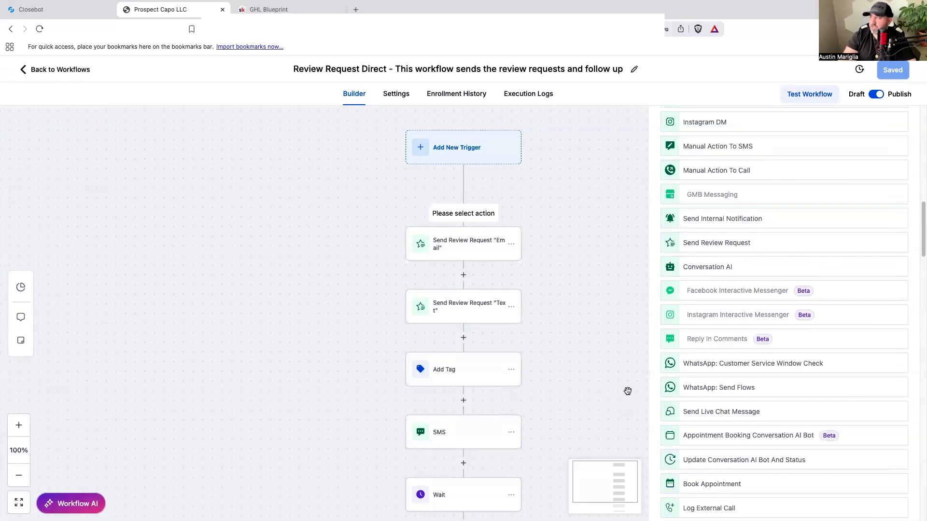
scroll(759, 465, "down", 15)
scroll(772, 434, "up", 15)
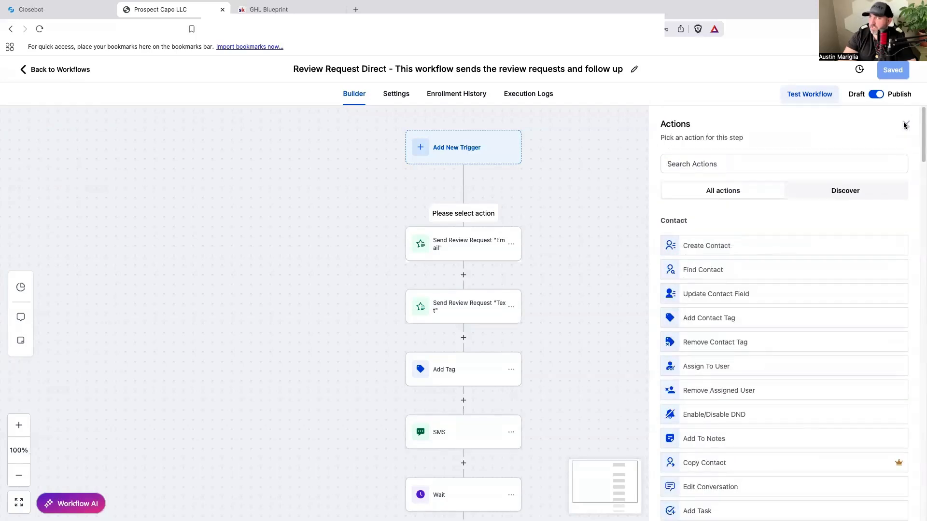
left_click(906, 125)
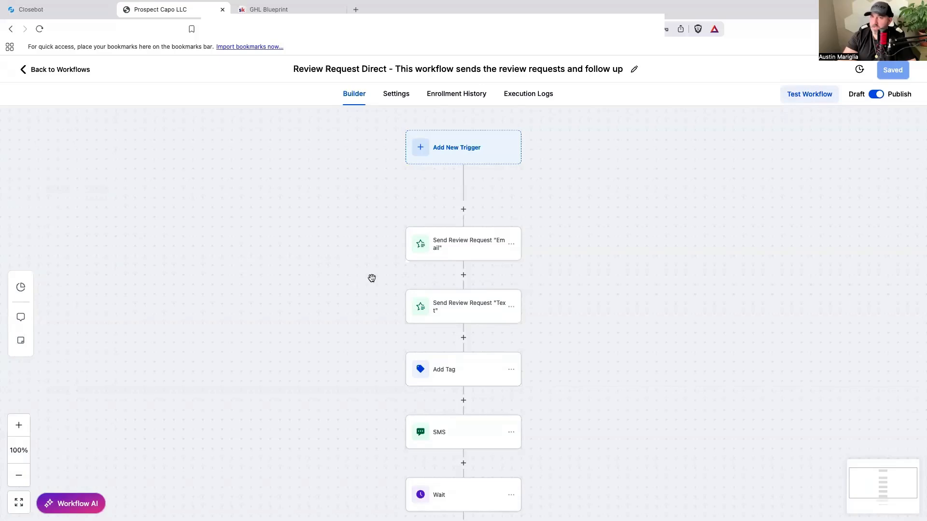
Look over the Review Request Direct sequence from the email request to the final SMS, and return to the workflow list
scroll(584, 377, "down", 1)
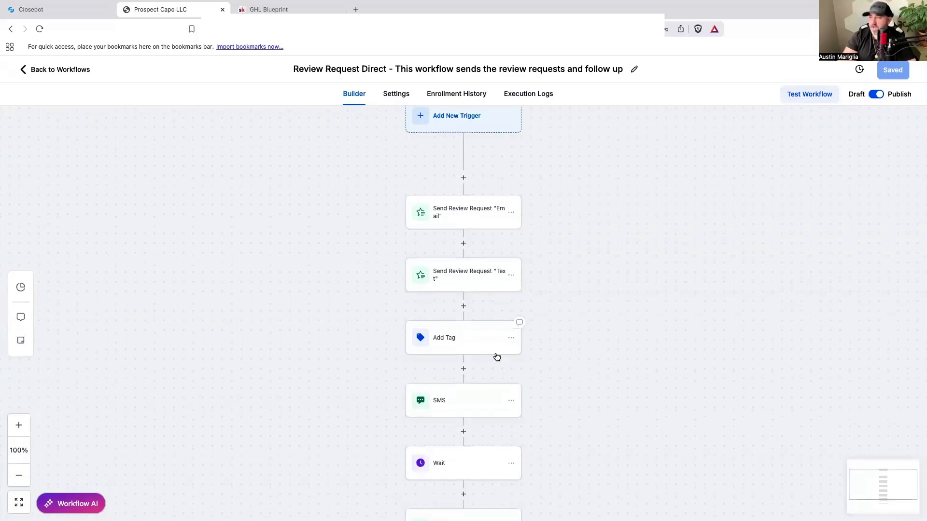
scroll(611, 362, "down", 3)
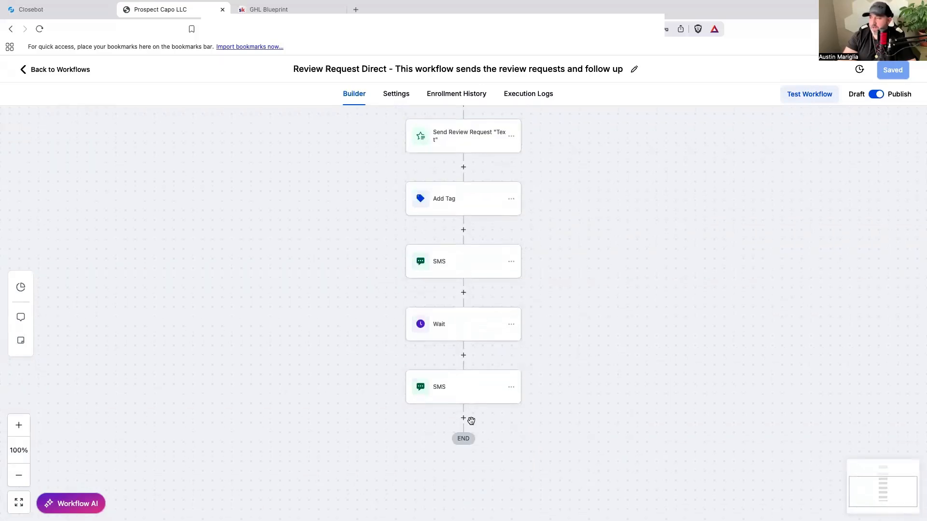
scroll(480, 343, "up", 2)
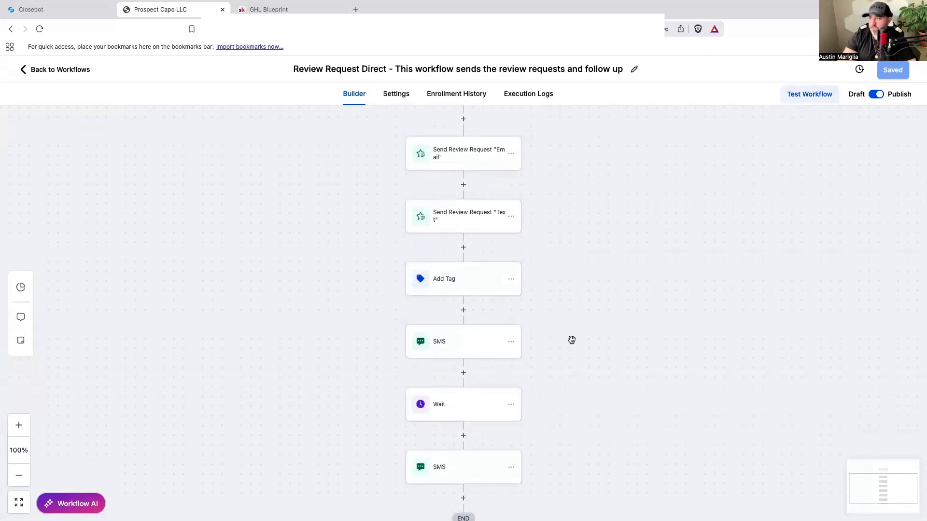
scroll(572, 342, "down", 2)
scroll(572, 340, "up", 1)
left_click(70, 70)
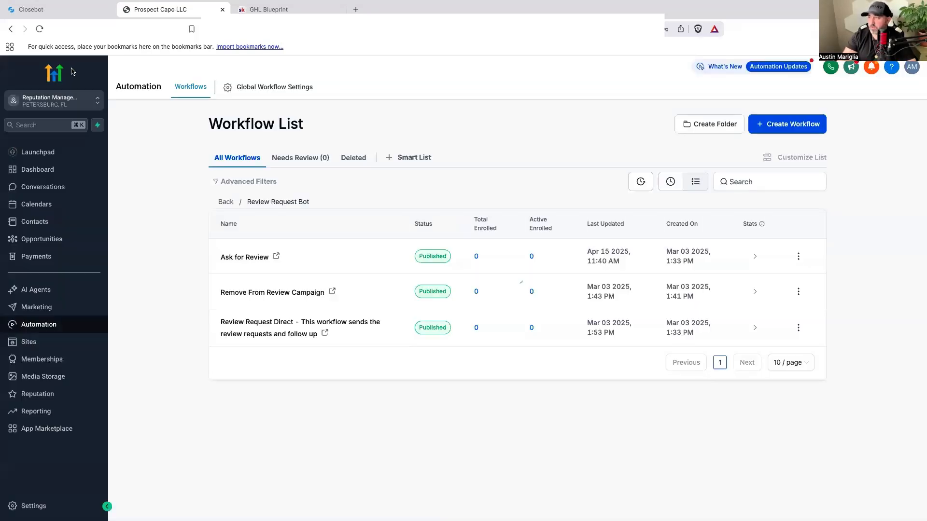
Open the Remove From Review Campaign workflow and examine its Find Contact and Remove from Workflow actions, leaving both unchanged
left_click(294, 290)
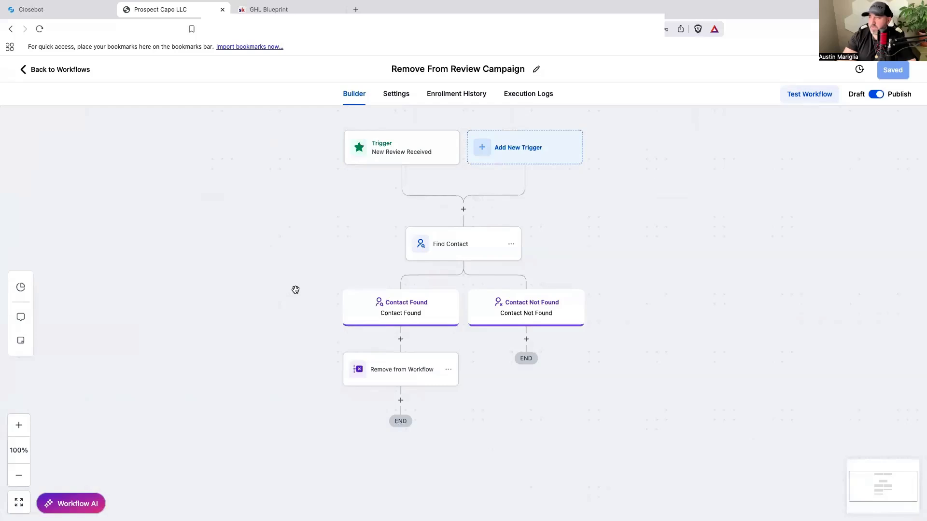
left_click(472, 256)
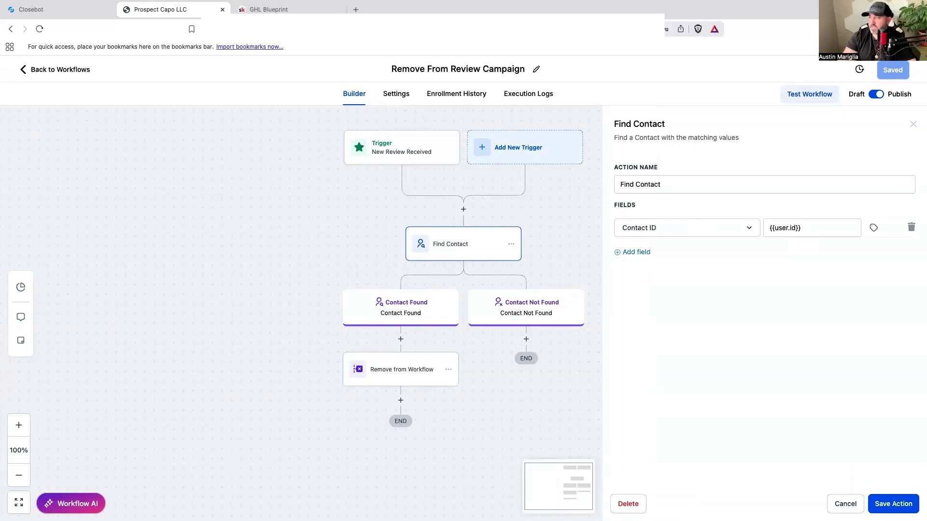
left_click(913, 124)
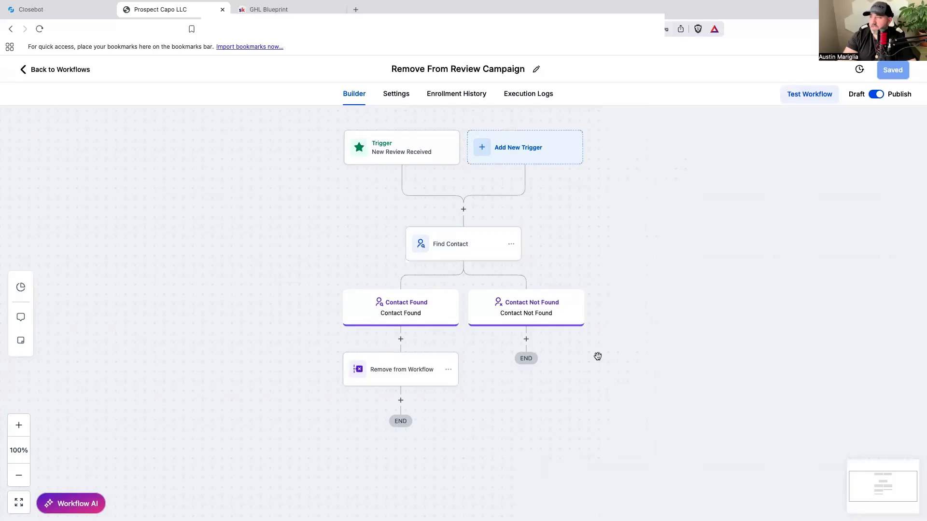
left_click(417, 376)
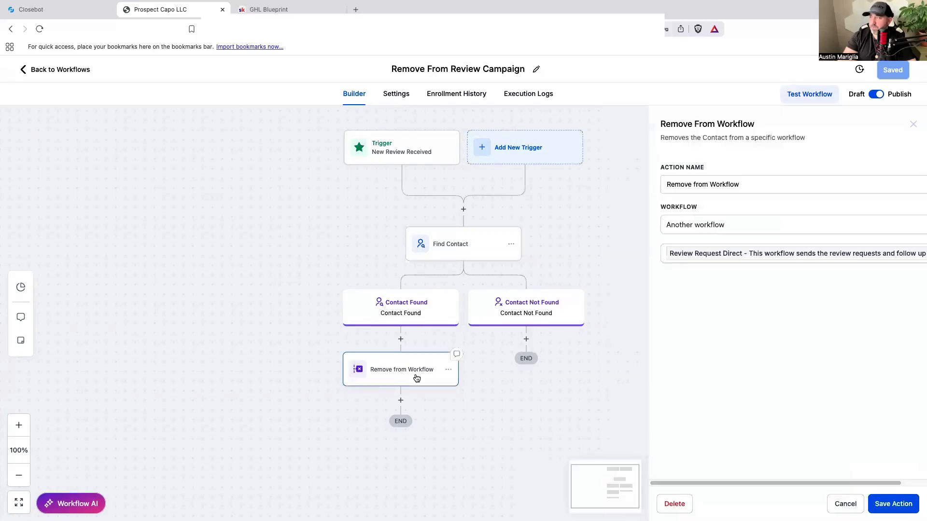
left_click(844, 506)
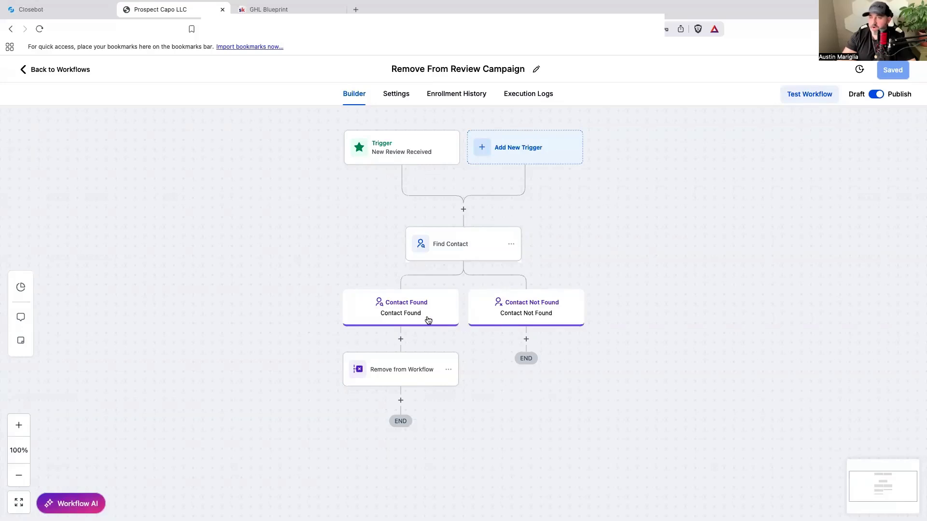
Reopen the Review Request Direct workflow from the Review Request Bot folder and look over its follow-up SMS and wait actions
left_click(81, 69)
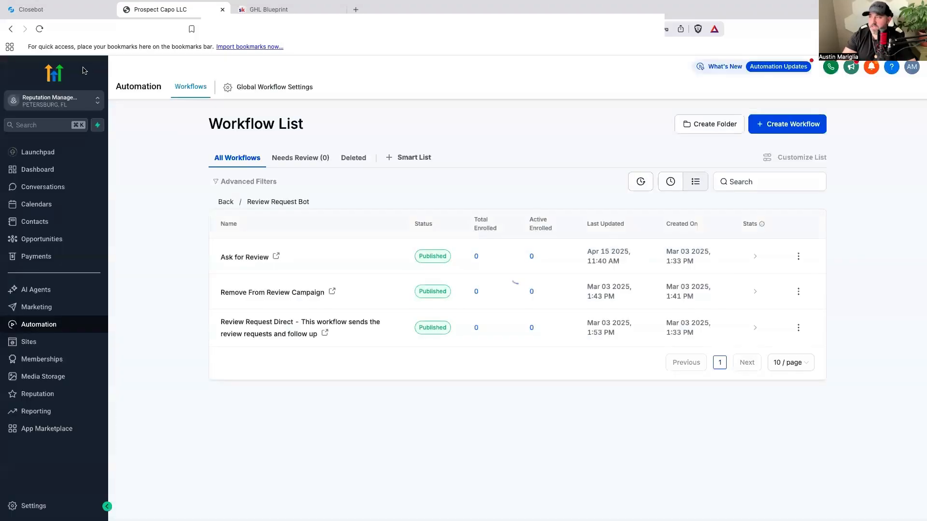
left_click(250, 257)
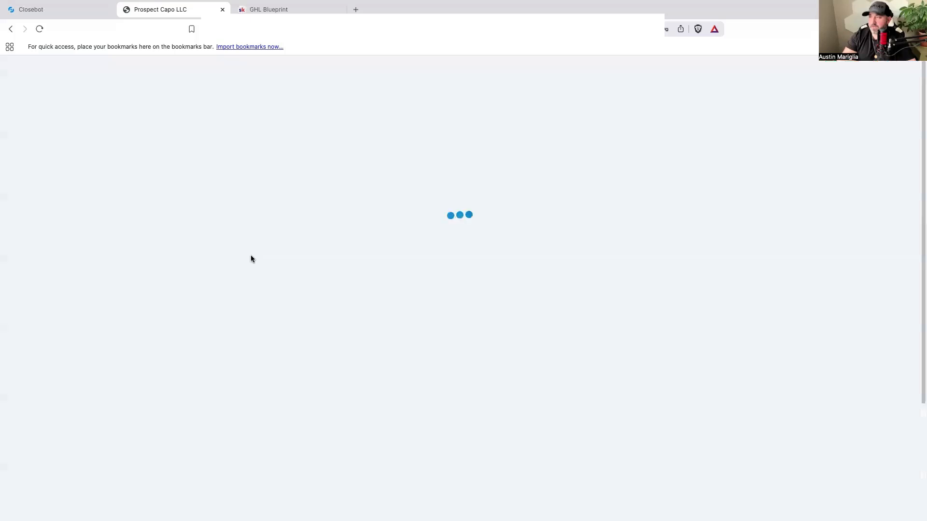
left_click(56, 69)
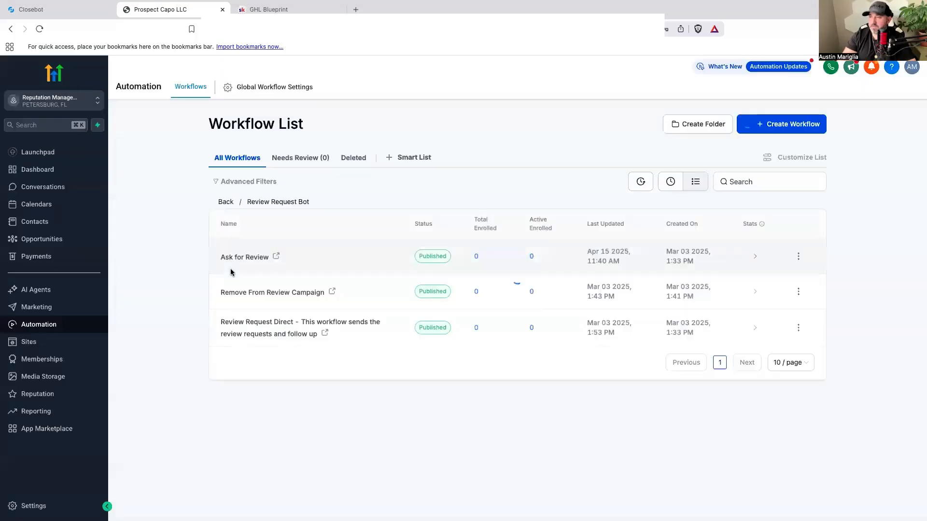
left_click(301, 329)
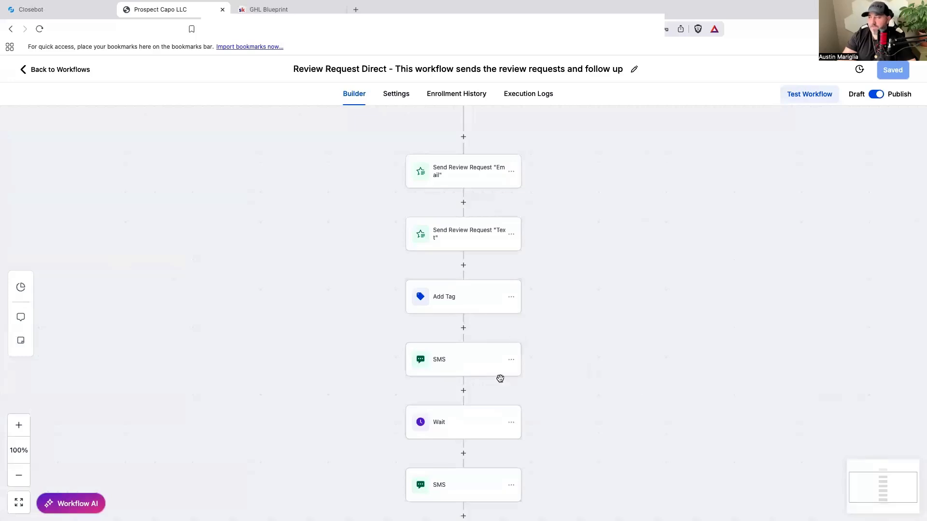
scroll(493, 382, "down", 2)
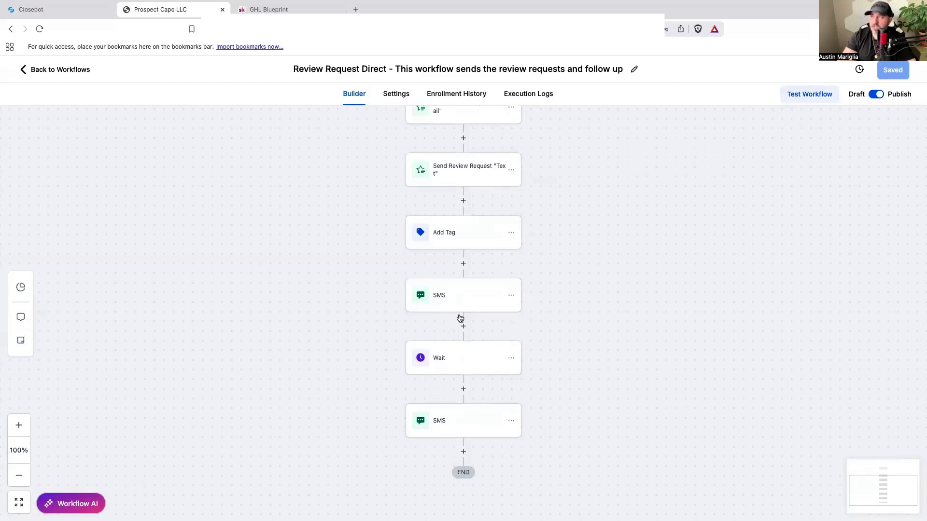
scroll(454, 320, "up", 2)
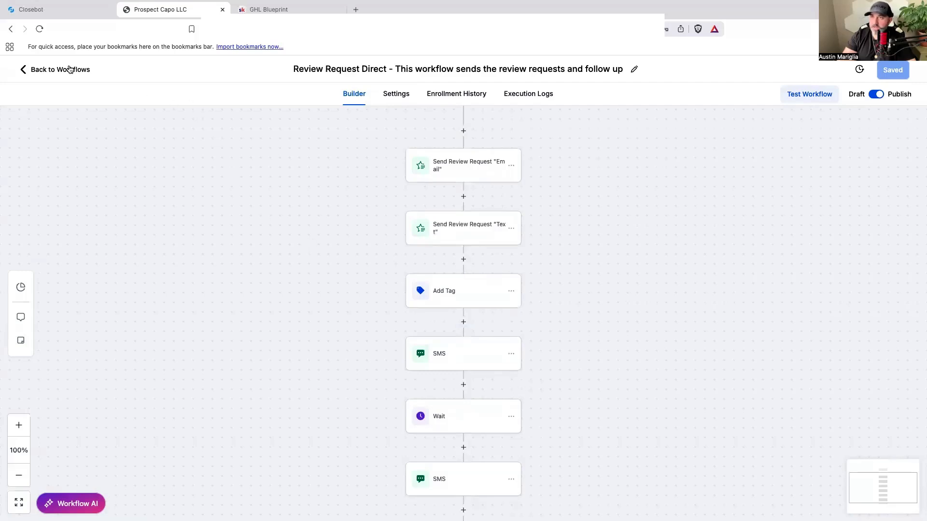
Leave the workflow and open the Email Review Requests settings under Reputation
left_click(70, 70)
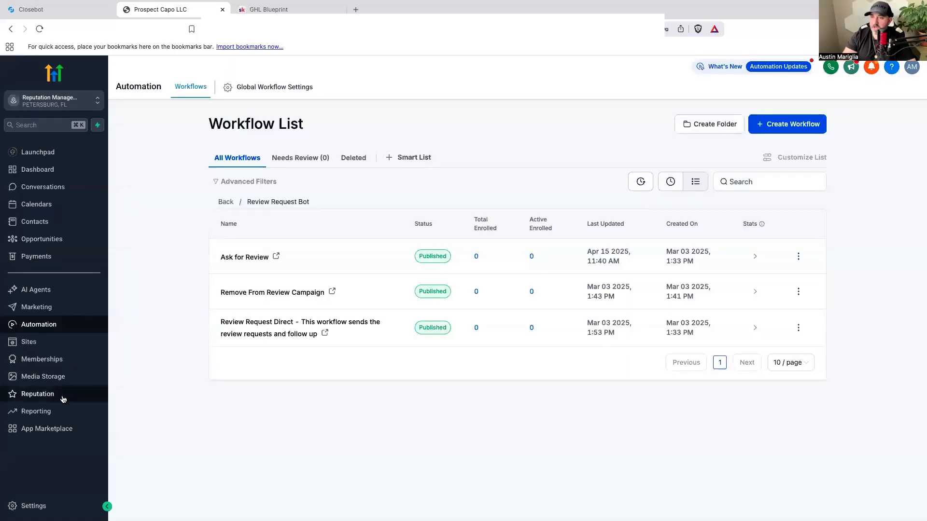
left_click(63, 399)
left_click(378, 91)
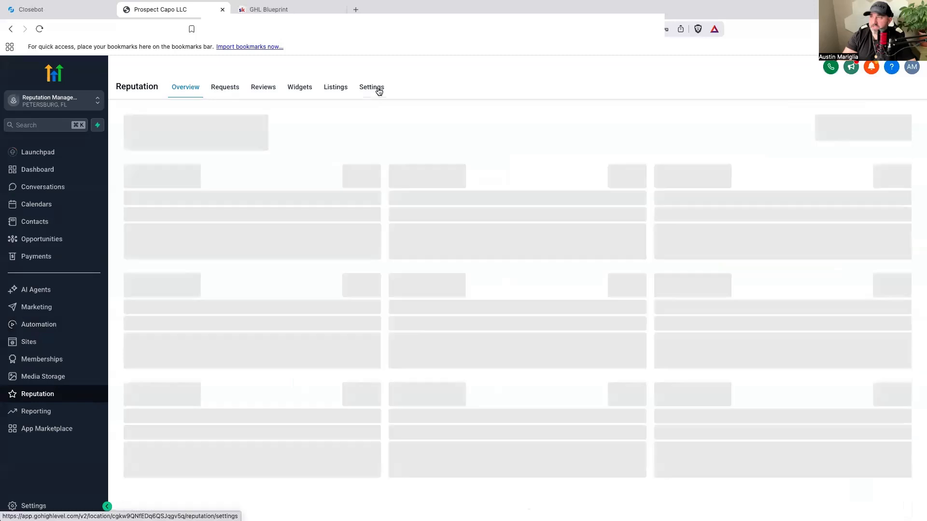
left_click(178, 192)
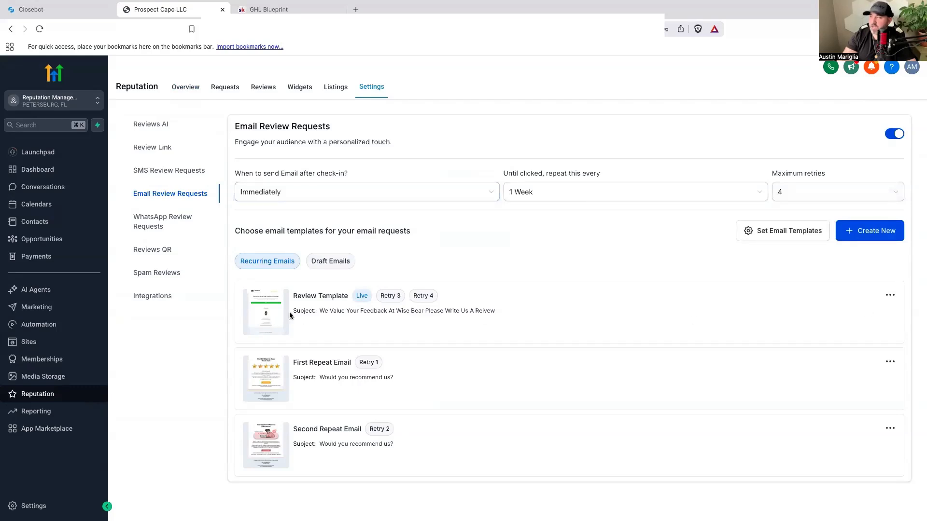
Inspect the design of the Review Template email, close it without saving, and return to the Automation workflow list
left_click(892, 295)
left_click(846, 322)
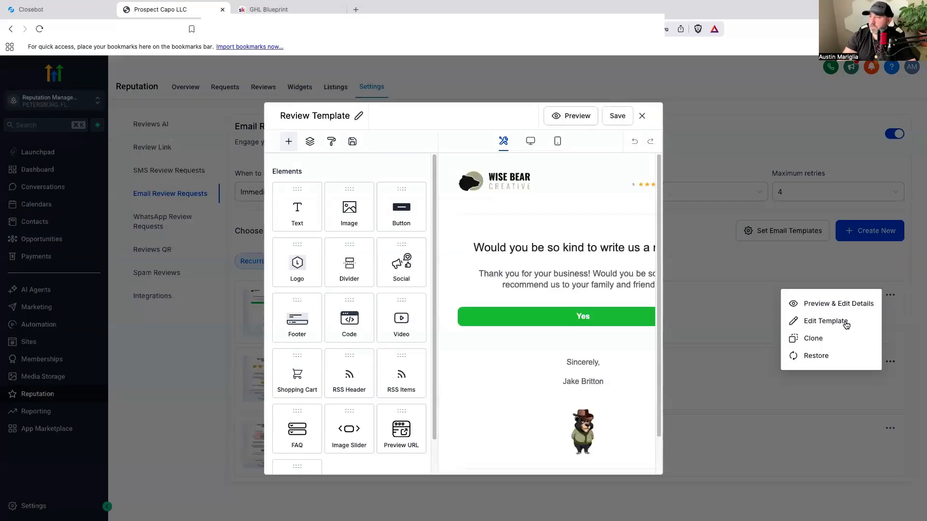
scroll(539, 337, "down", 3)
scroll(541, 337, "up", 5)
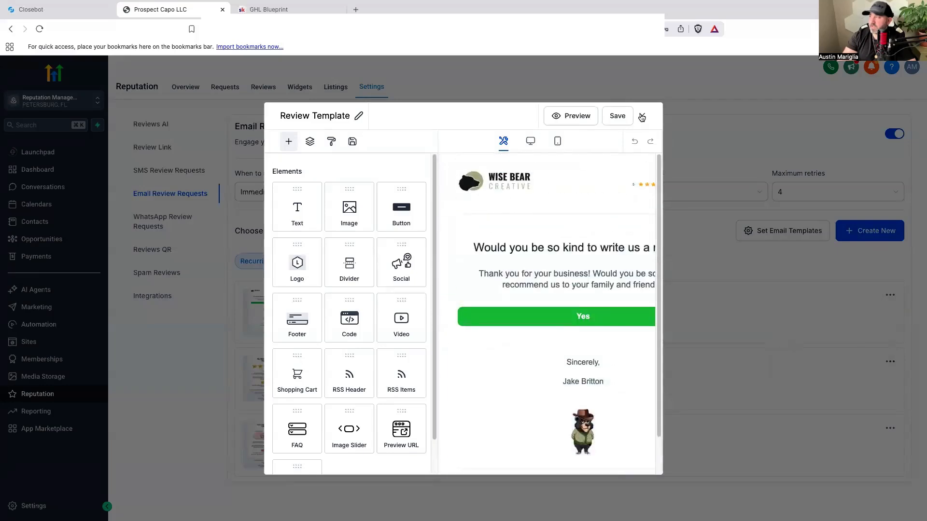
left_click(642, 115)
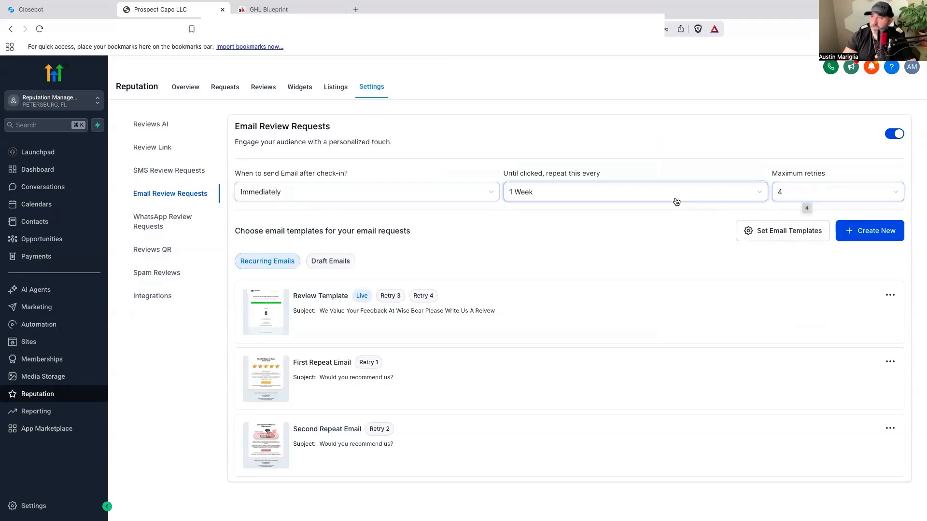
left_click(54, 323)
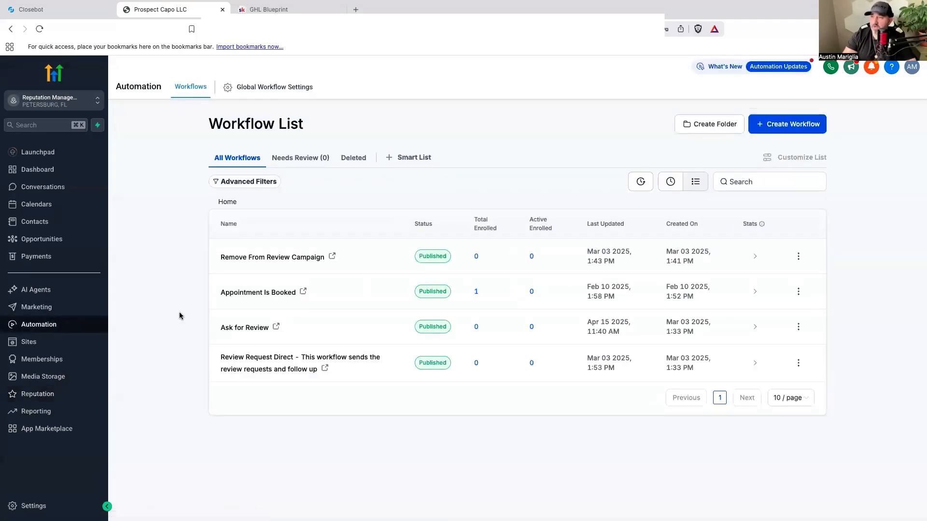
Open the Ask for Review workflow and examine its overall branch structure from the initial SMS down
left_click(263, 325)
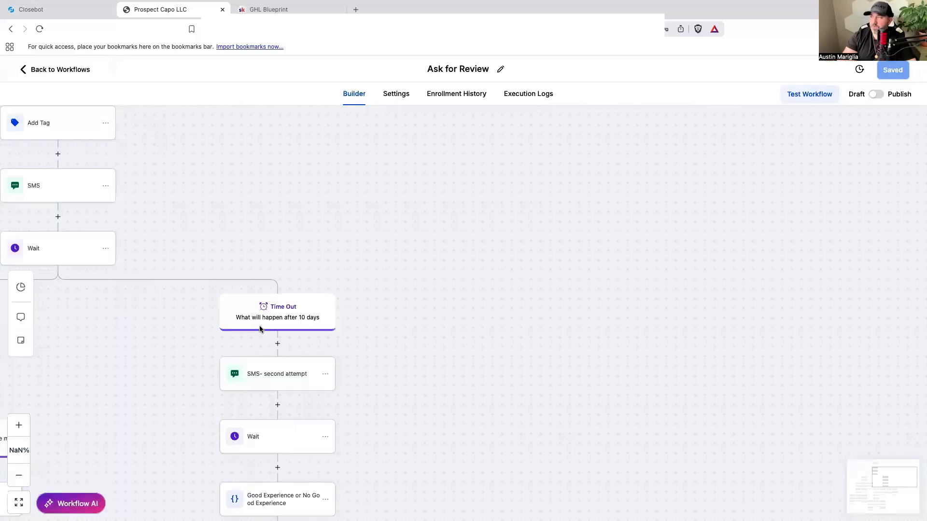
left_click(23, 475)
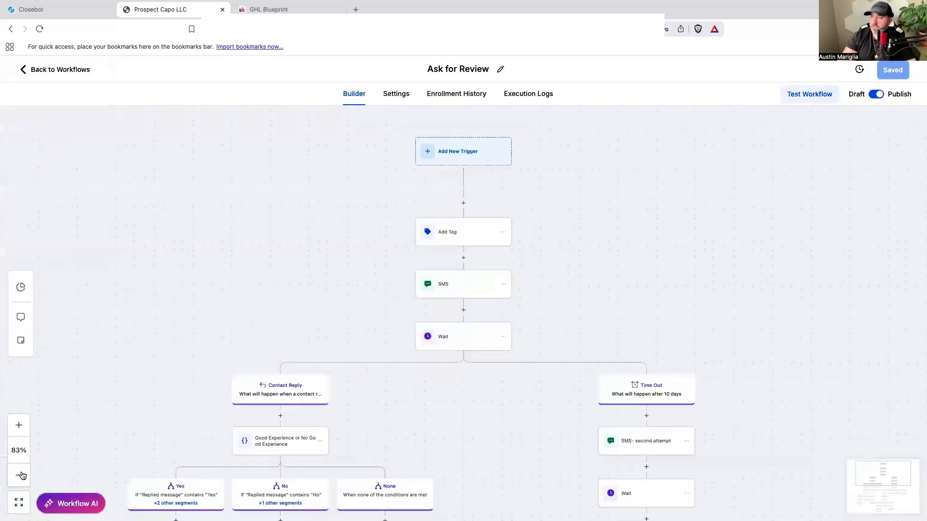
left_click(22, 475)
left_click(22, 476)
left_click(22, 476)
left_click_drag(167, 338, 179, 203)
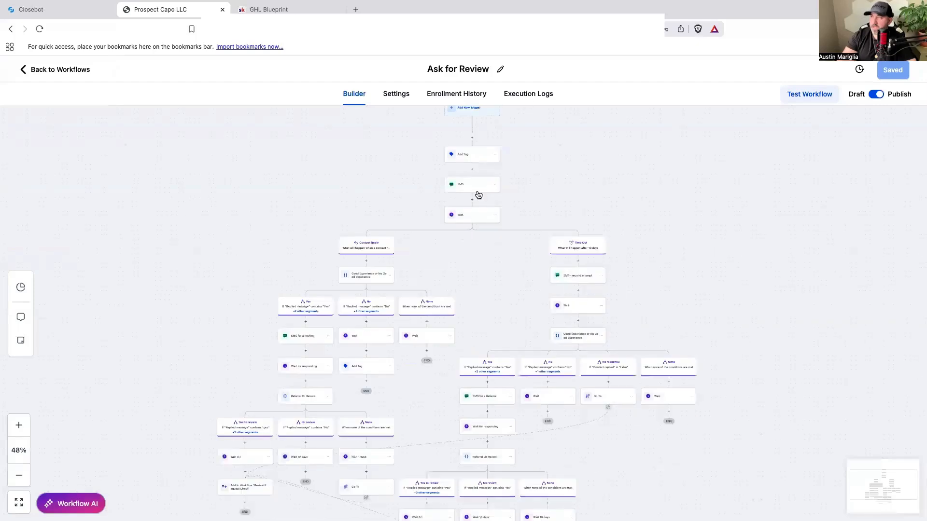
scroll(490, 270, "down", 1)
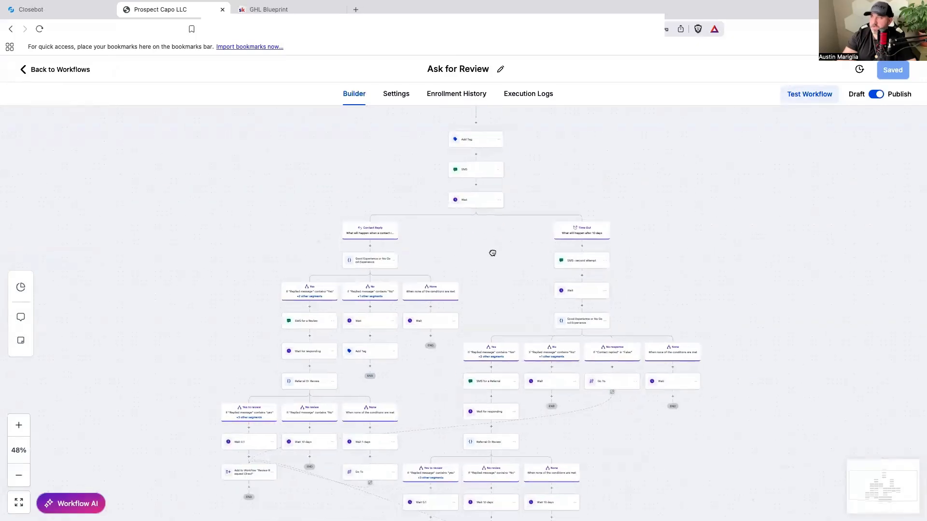
scroll(305, 290, "down", 2)
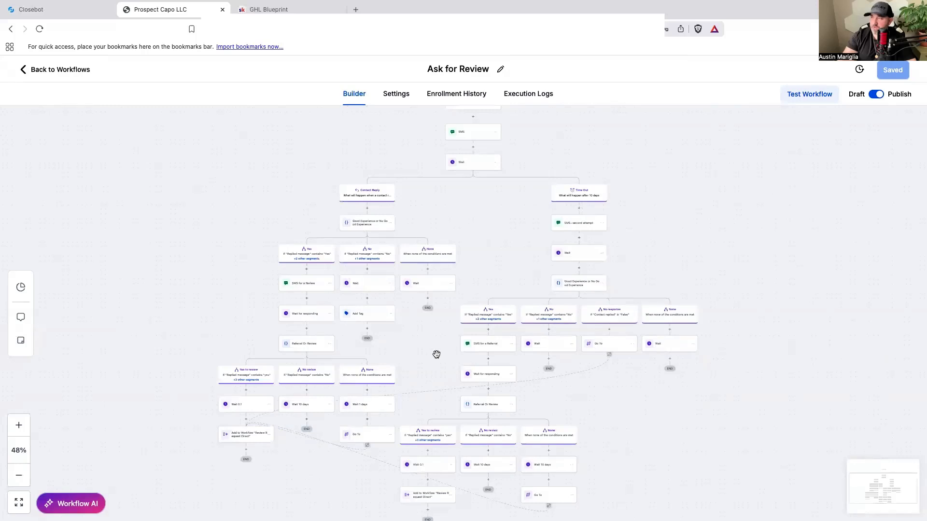
scroll(389, 296, "up", 1)
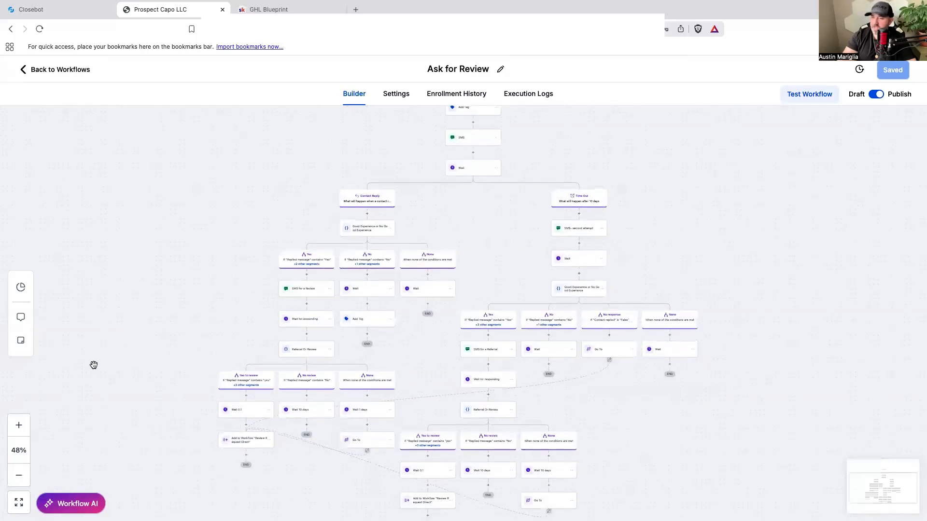
Look over the Contact Reply branch of the Ask for Review workflow with its Yes, No and None paths
left_click(20, 426)
left_click(20, 426)
left_click_drag(149, 304, 259, 297)
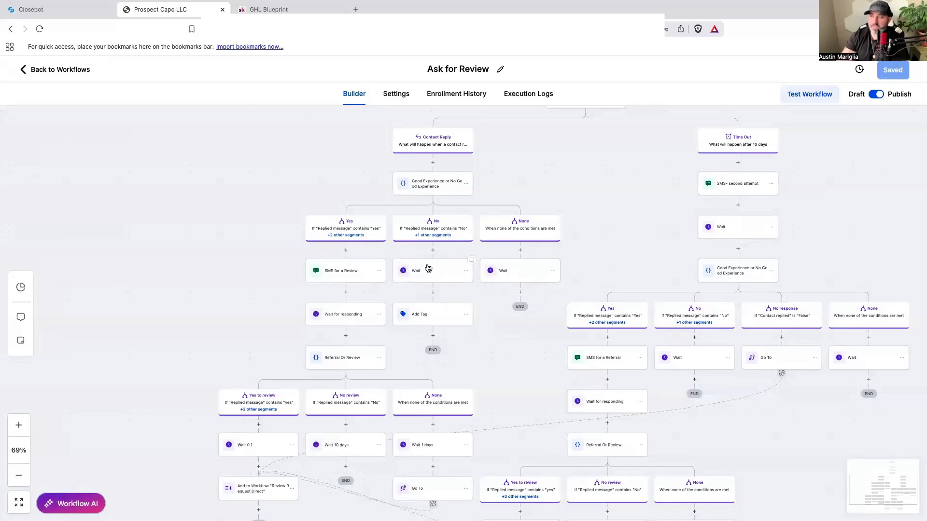
scroll(432, 283, "down", 1)
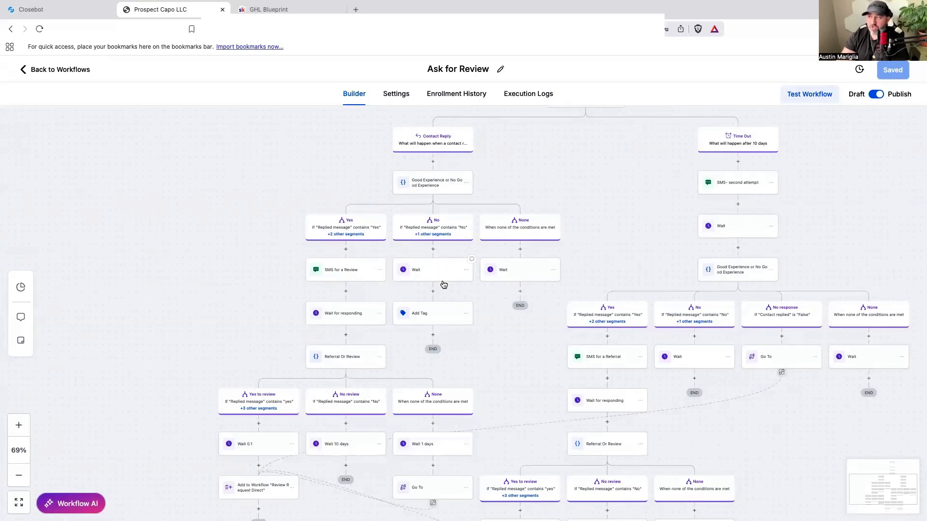
Examine the Time Out branch from the second-attempt SMS through its reply conditions to the Review Request Direct hand-off
left_click_drag(648, 205, 542, 292)
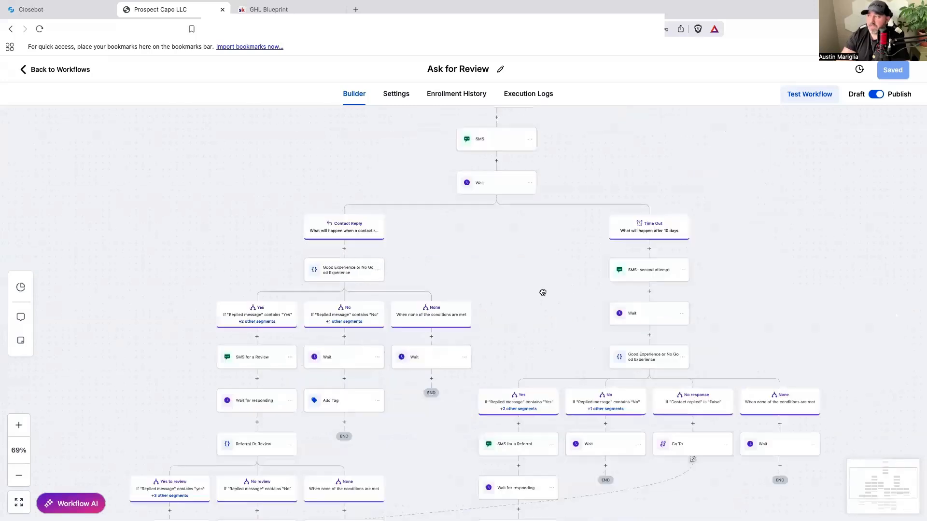
left_click(18, 475)
scroll(362, 372, "down", 3)
scroll(503, 308, "up", 5)
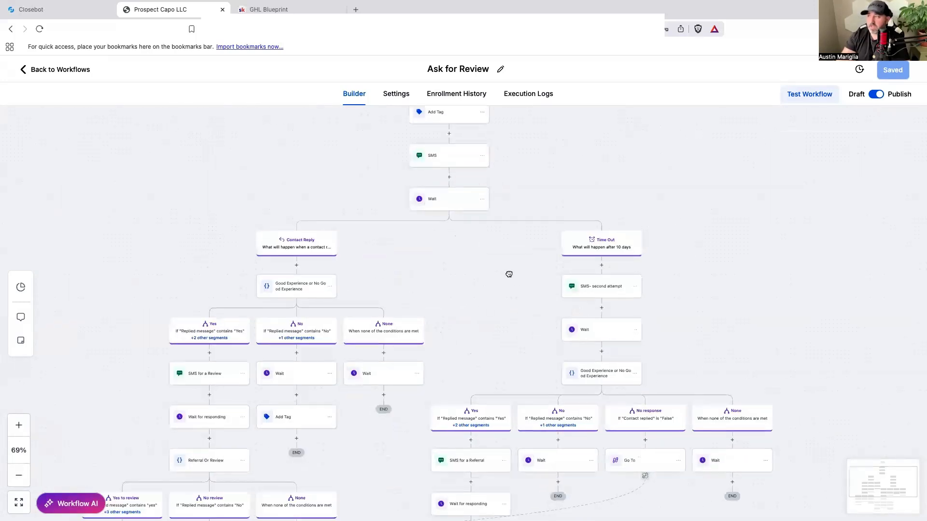
left_click_drag(516, 280, 509, 274)
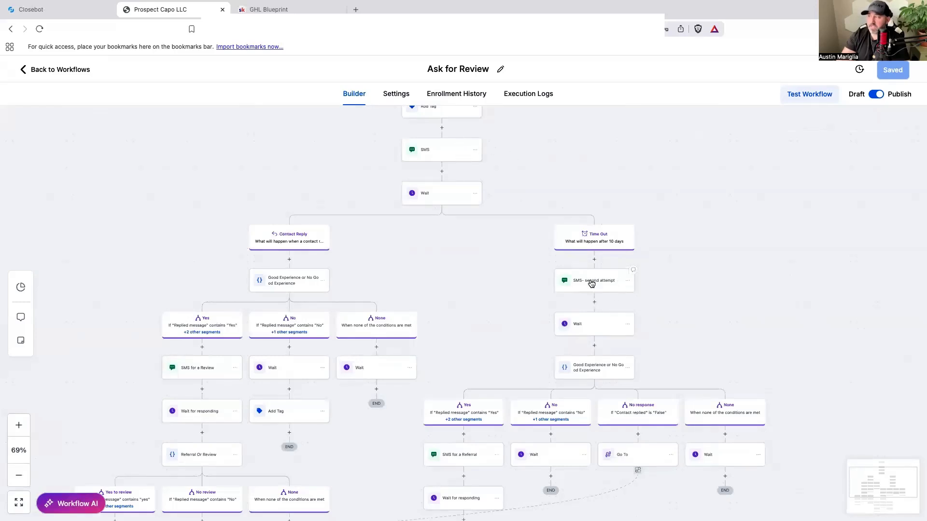
scroll(591, 284, "down", 3)
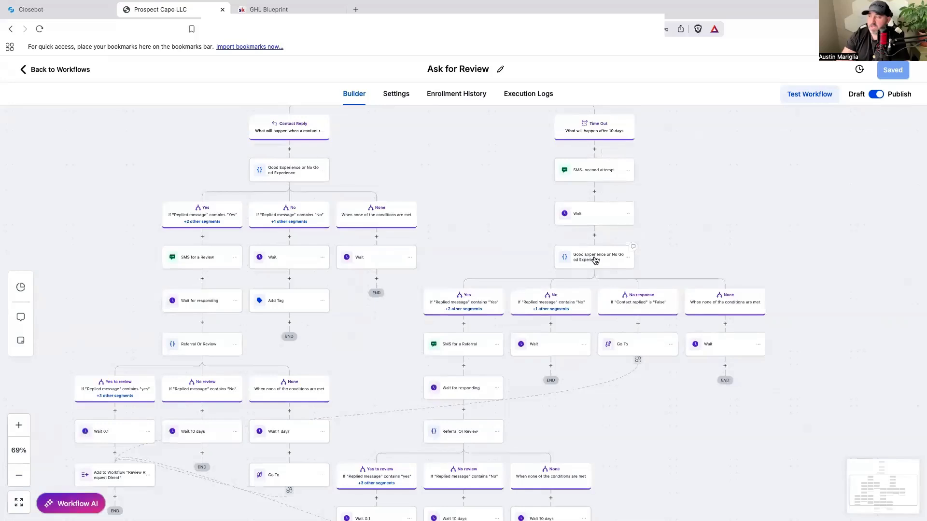
scroll(596, 368, "down", 1)
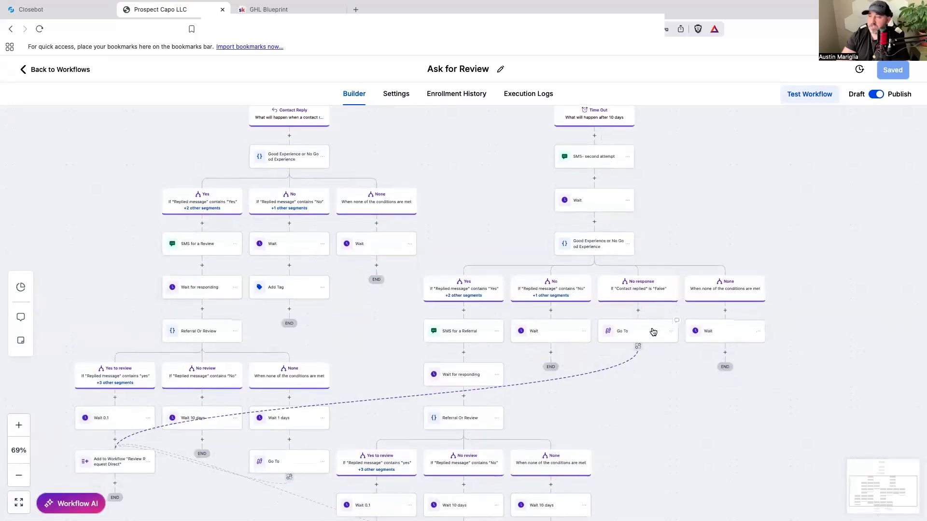
scroll(652, 332, "down", 1)
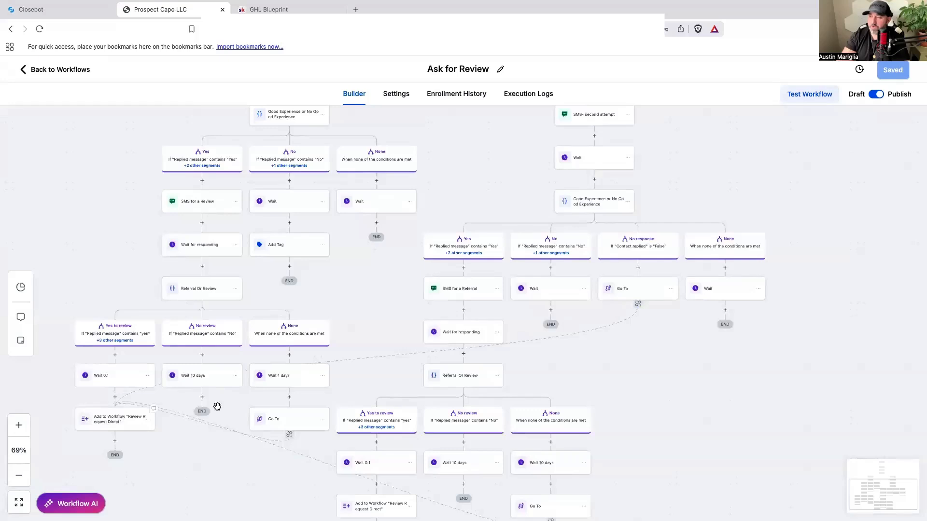
scroll(217, 407, "down", 2)
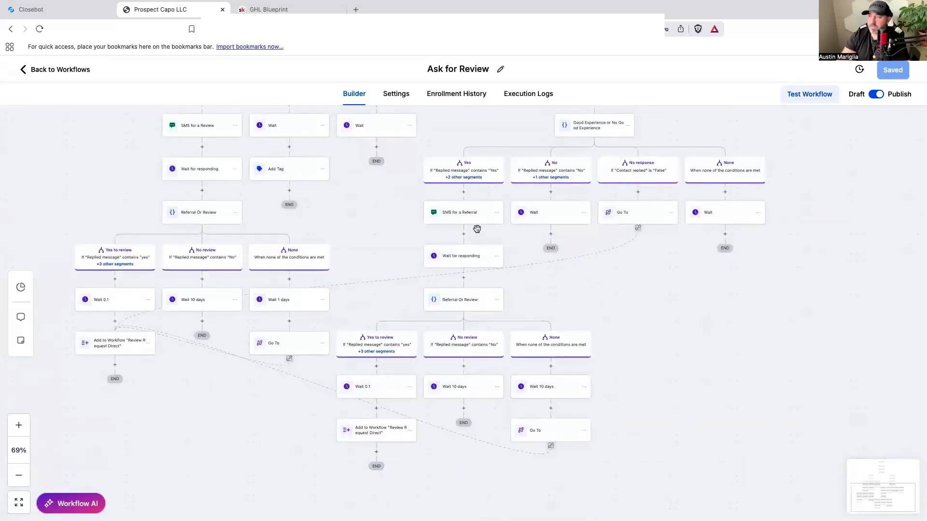
Try removing the Google review link from the SMS for a Referral message, then discard the edit
left_click(469, 221)
left_click_drag(711, 364, 635, 369)
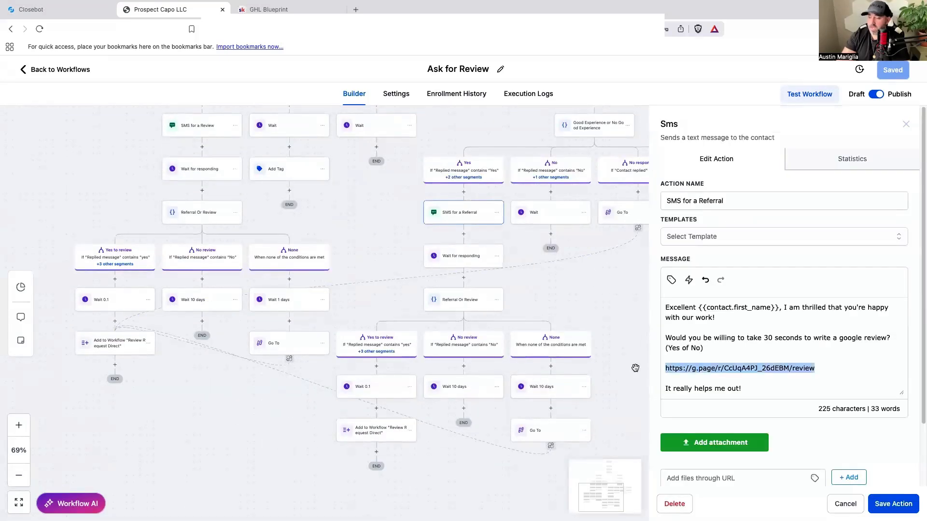
key("BackSpace")
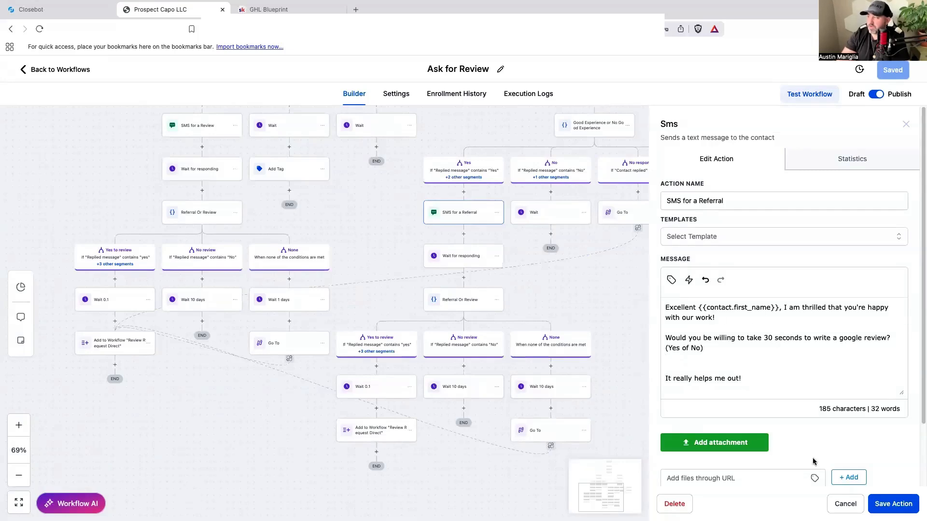
left_click(849, 507)
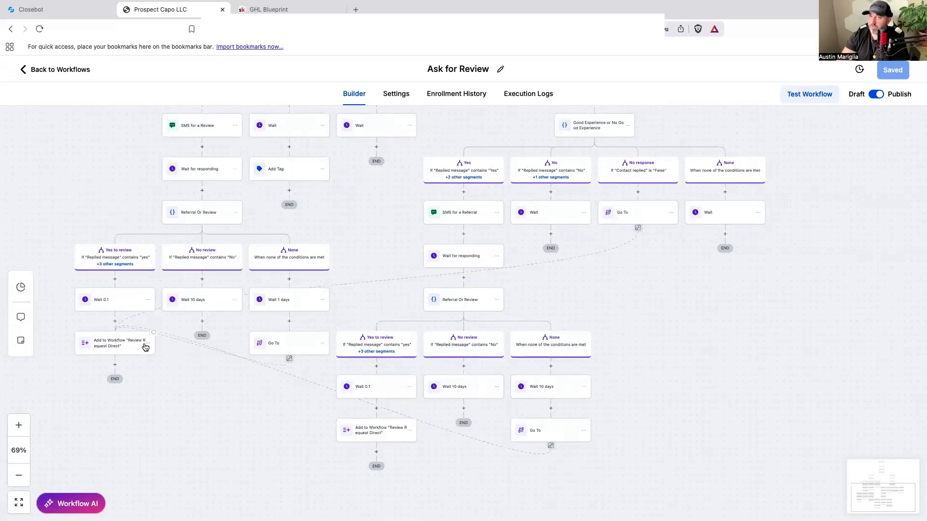
Leave Ask for Review, look over the Review Request Direct workflow's email and text request actions, and return to the workflow list
left_click(70, 69)
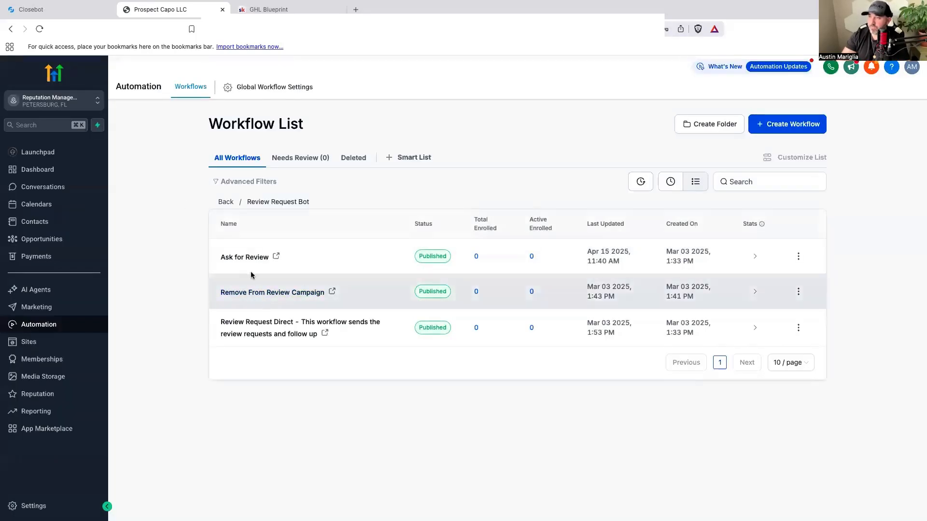
left_click(243, 257)
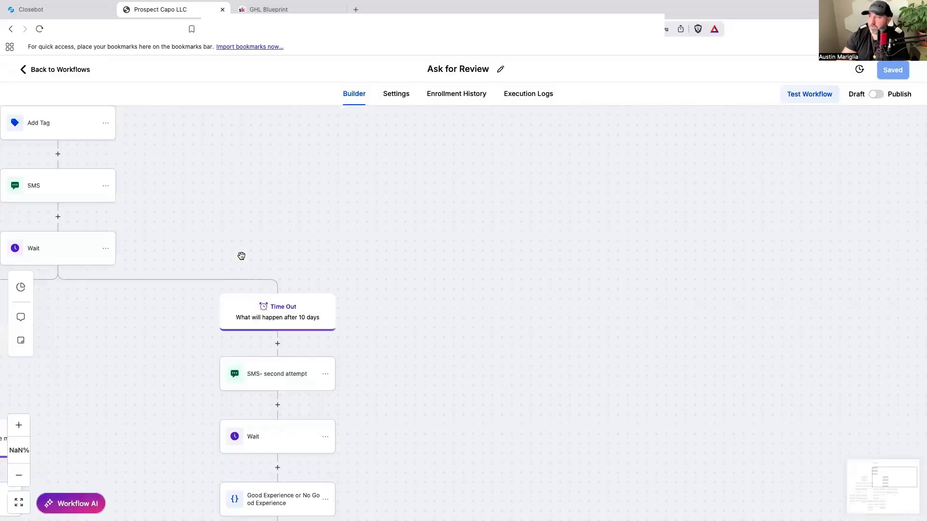
left_click(72, 69)
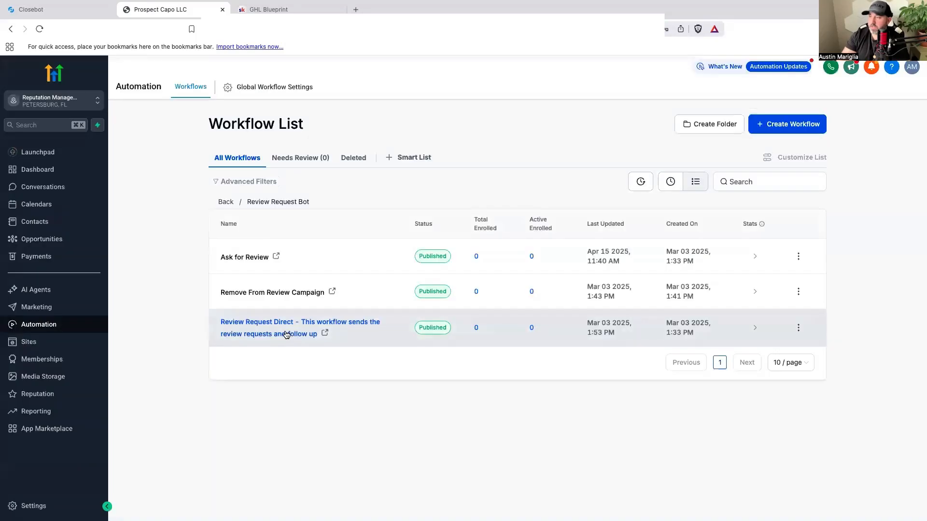
left_click(285, 332)
scroll(372, 311, "down", 1)
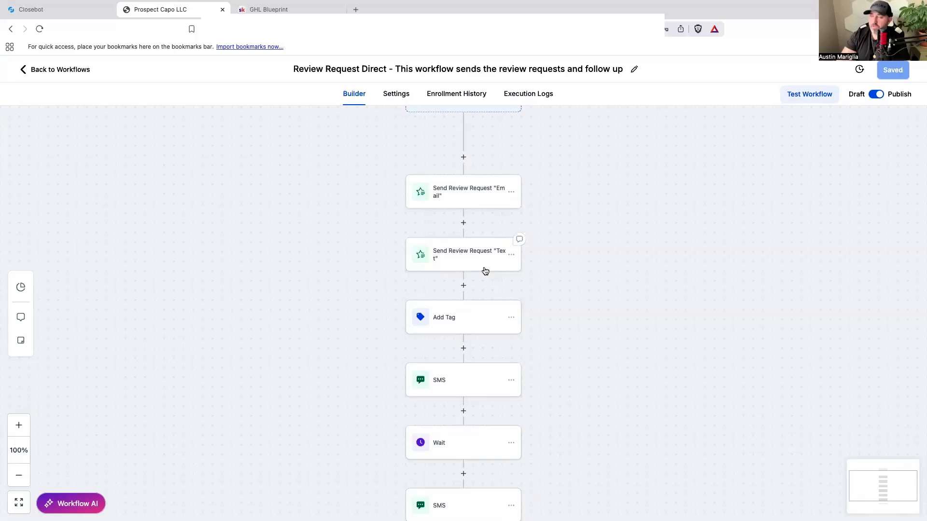
left_click(72, 71)
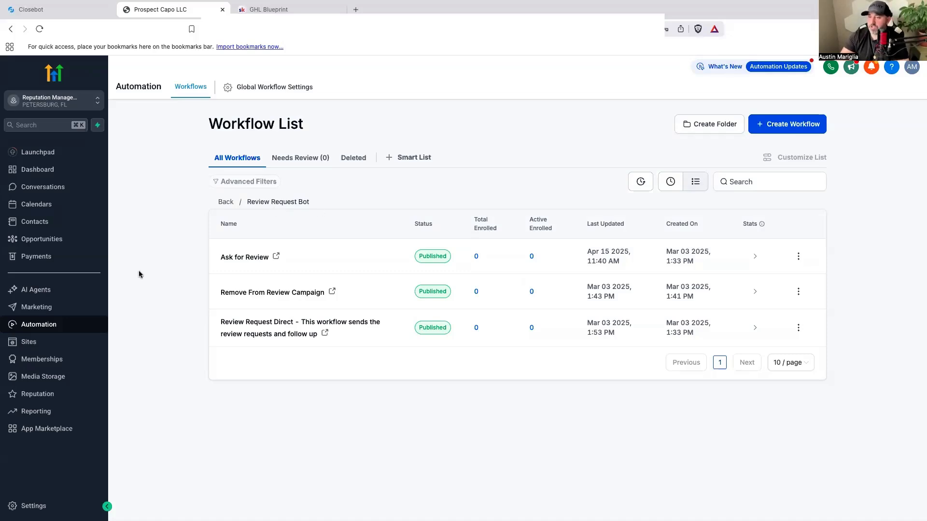
Open the Reputation overview and review the Invites Goal, Reviews Received, rating and trend widgets
left_click(37, 395)
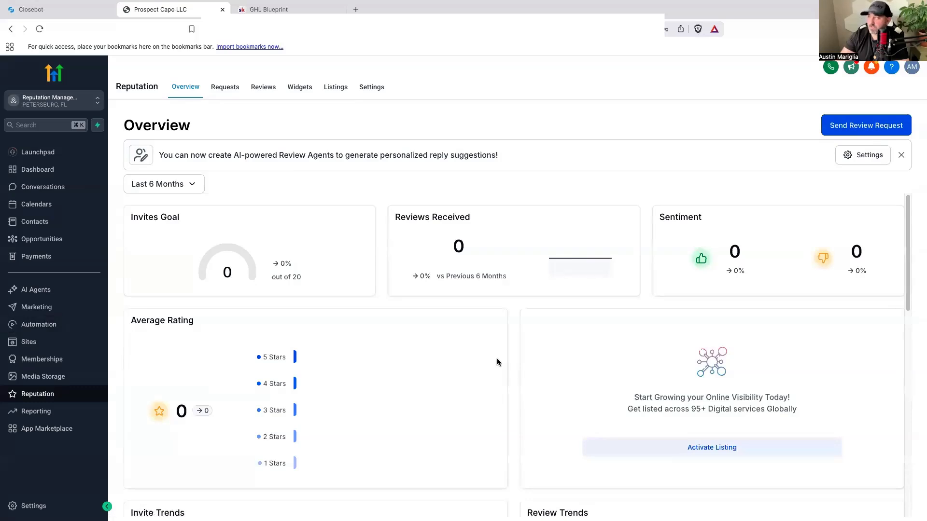
left_click_drag(132, 218, 184, 222)
left_click(206, 232)
left_click_drag(394, 218, 532, 270)
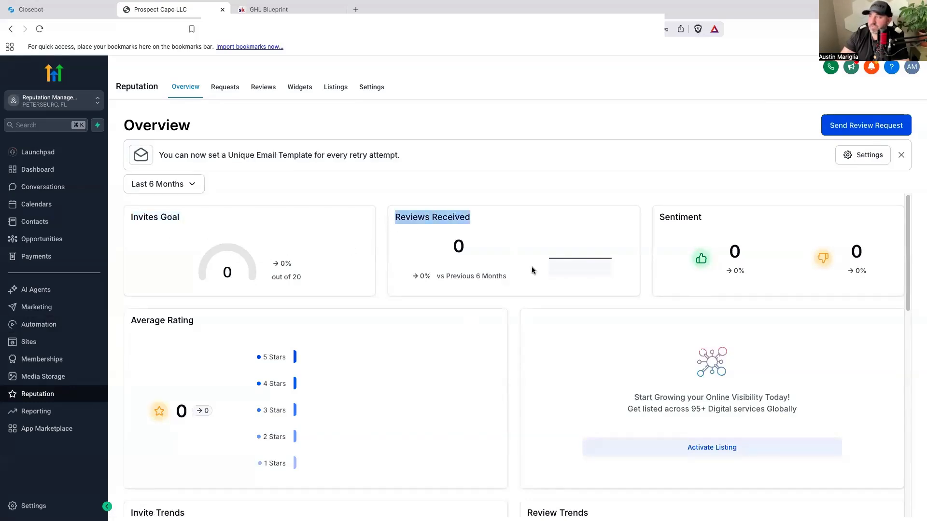
scroll(555, 324, "down", 10)
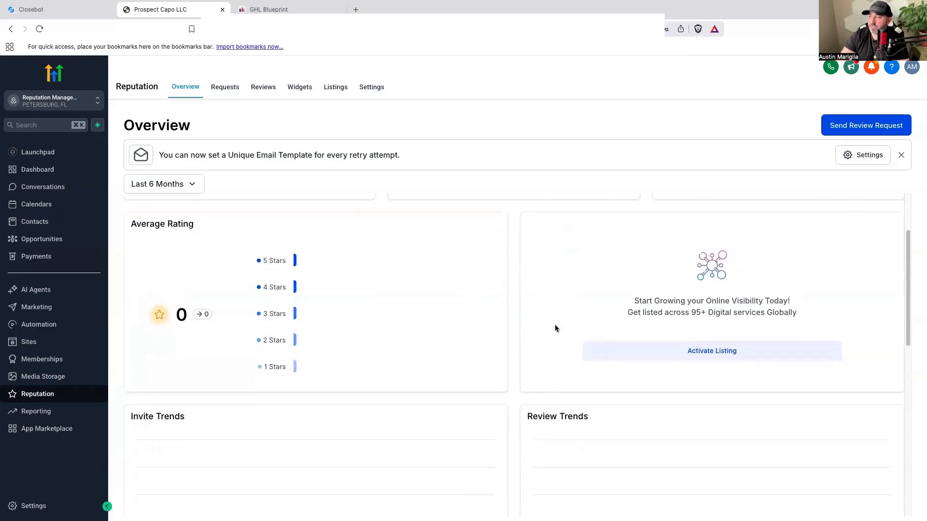
scroll(559, 350, "up", 10)
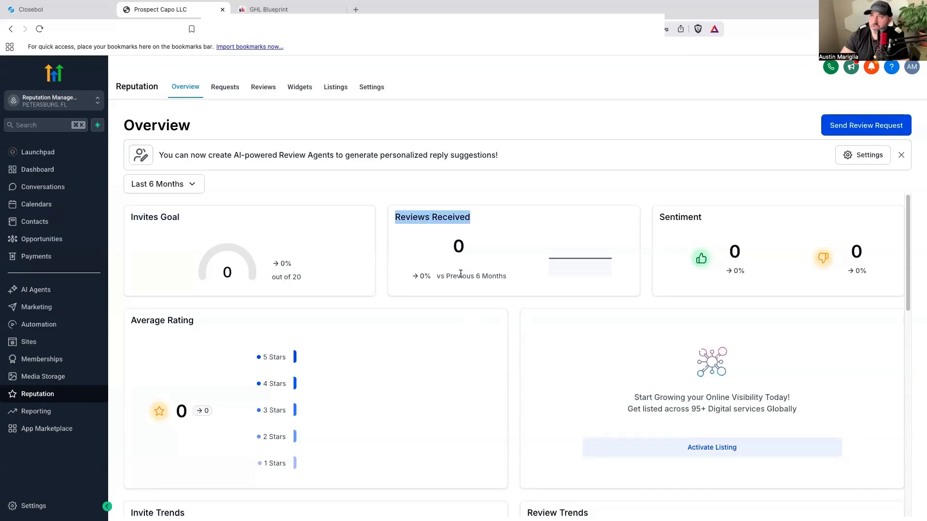
View the Remove From Review Campaign workflow in the Review Request Bot automation folder, then go back to the folder's list
left_click(43, 324)
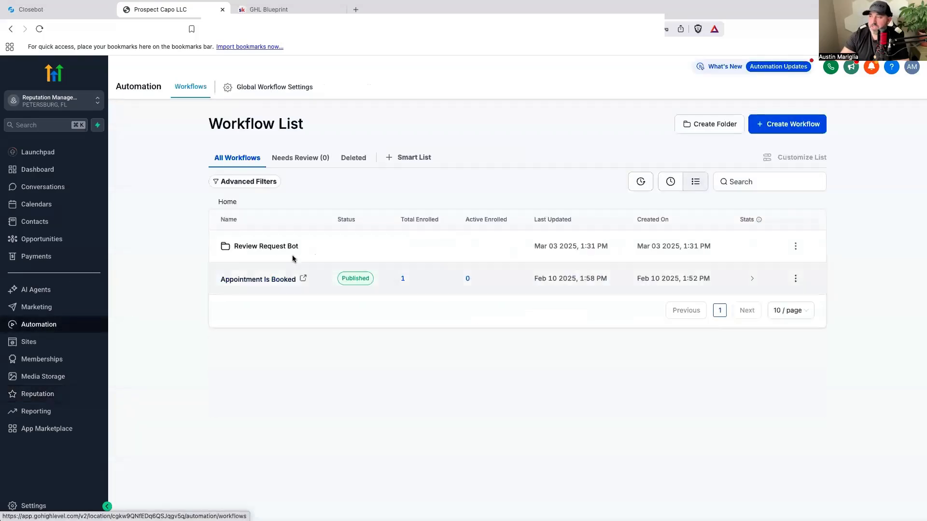
left_click(281, 247)
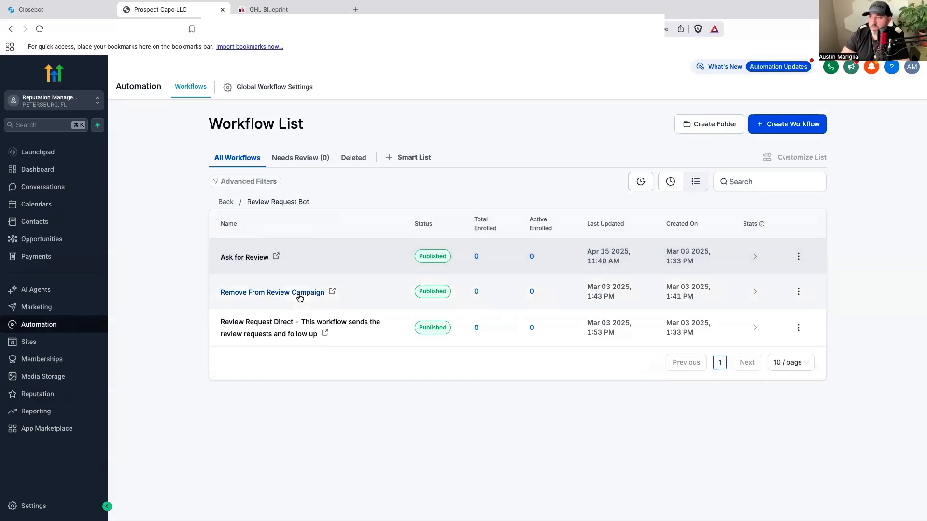
left_click(282, 293)
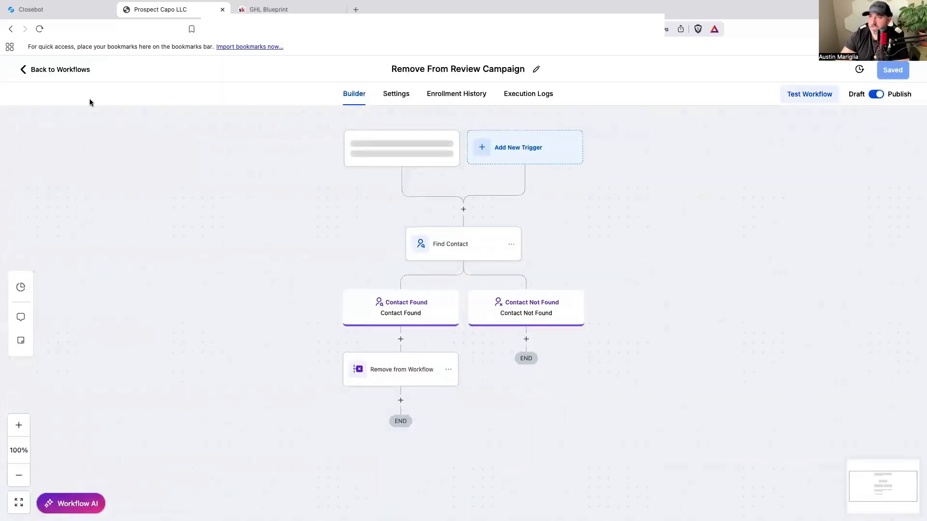
left_click(60, 70)
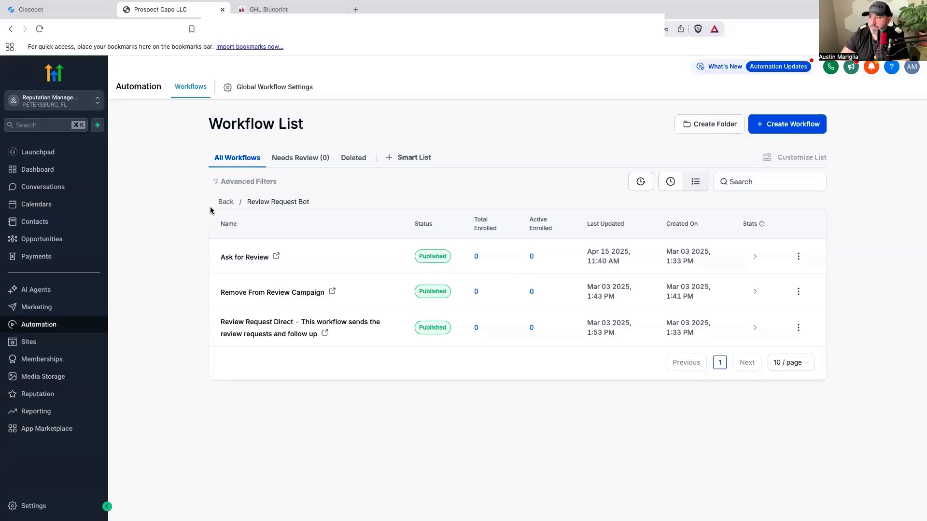
Copy the Google review link from the SMS for a Referral message in the Ask for Review workflow, leaving the action unchanged
left_click(247, 256)
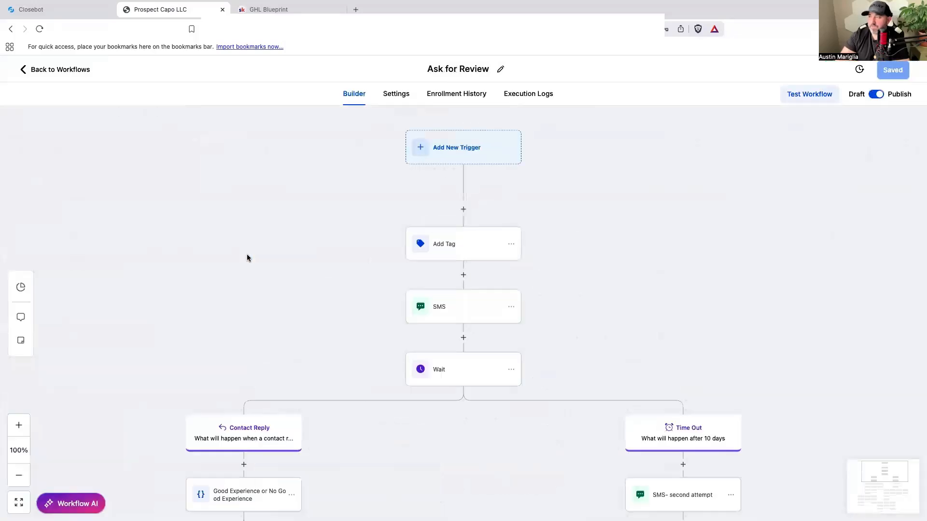
scroll(248, 258, "down", 10)
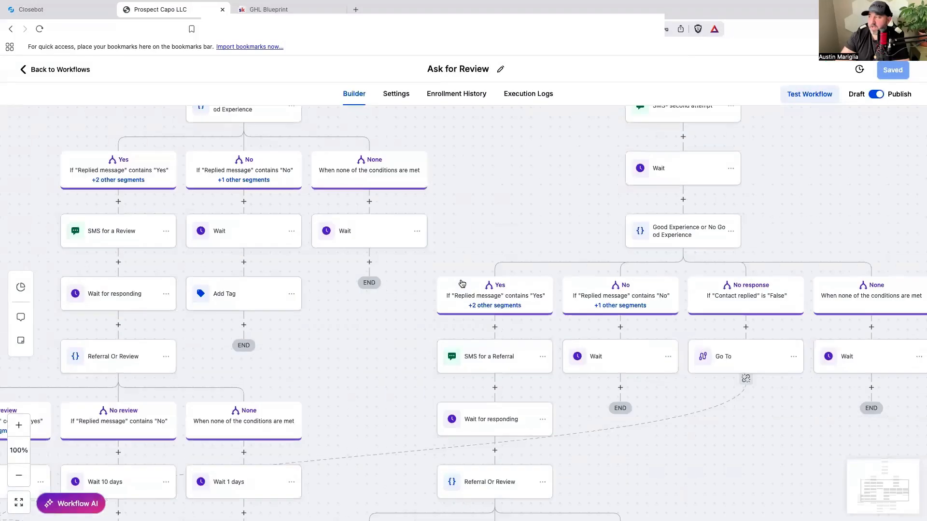
scroll(493, 297, "down", 3)
left_click(486, 248)
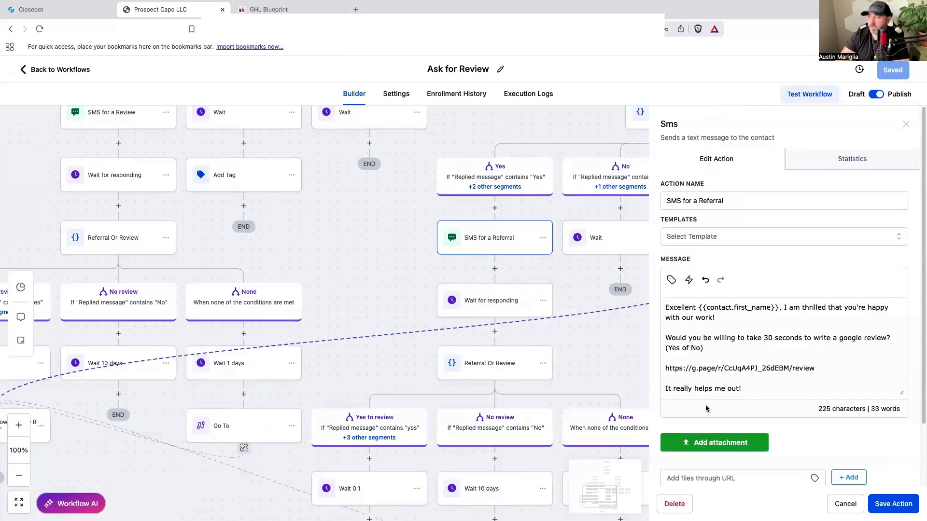
left_click_drag(831, 371, 665, 368)
right_click(719, 370)
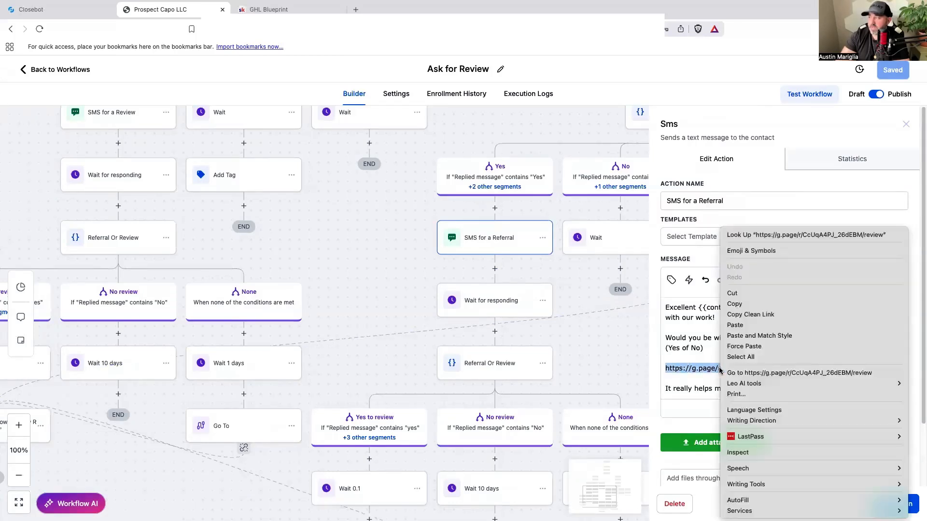
left_click(734, 304)
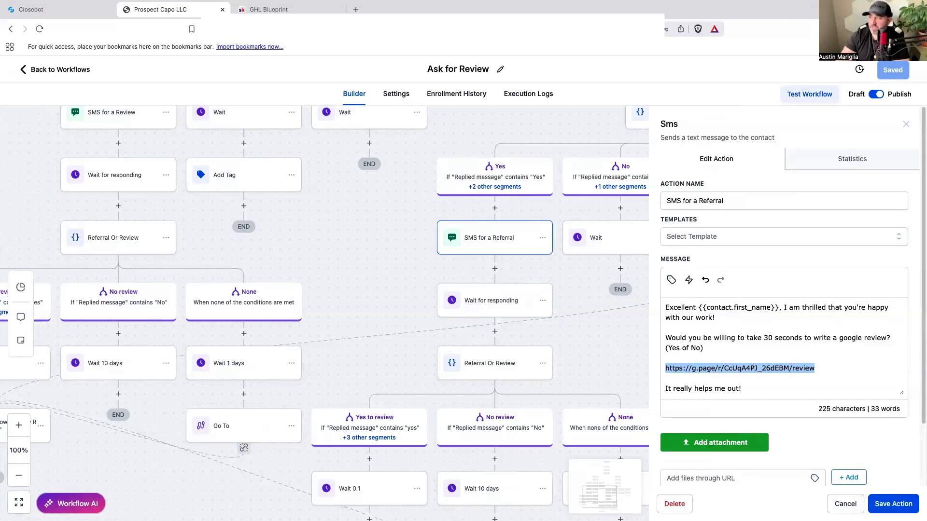
left_click(835, 503)
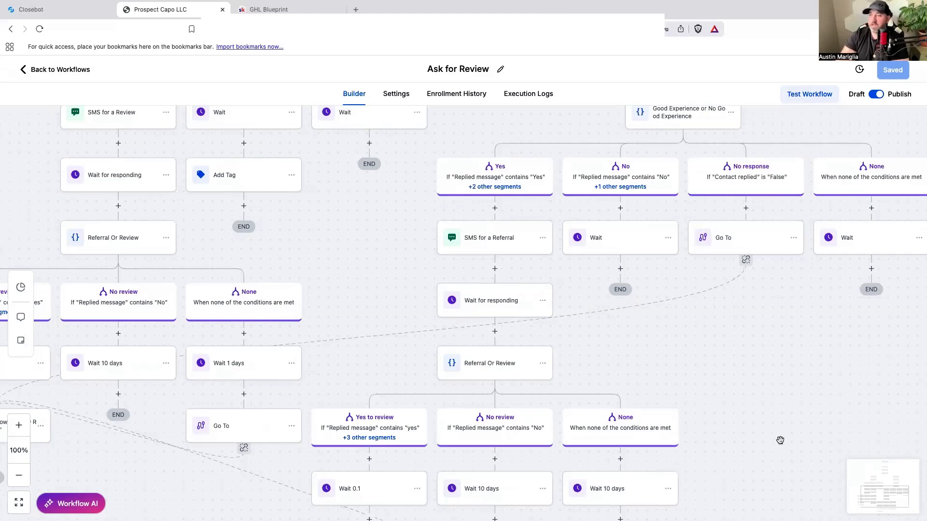
Examine the full branch layout of the Ask for Review workflow, from the trigger down to the final reply branches
scroll(775, 423, "down", 1)
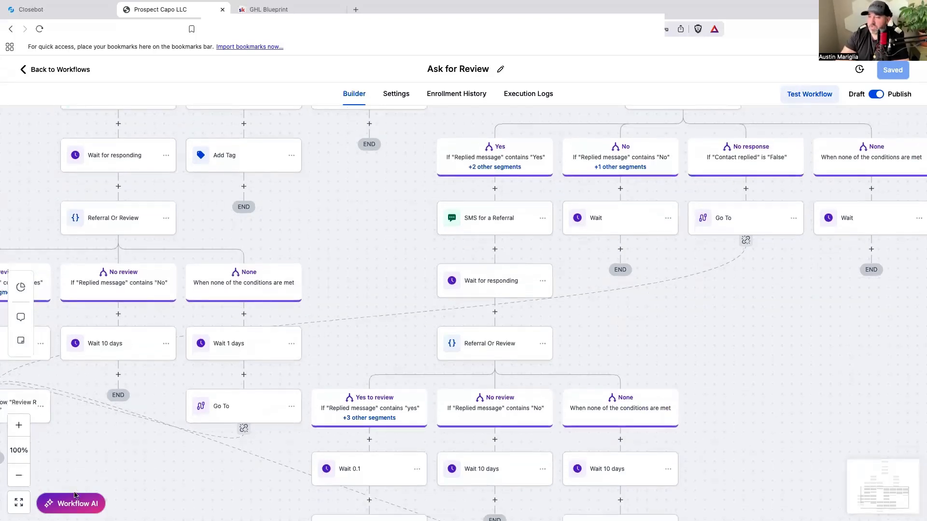
left_click(19, 477)
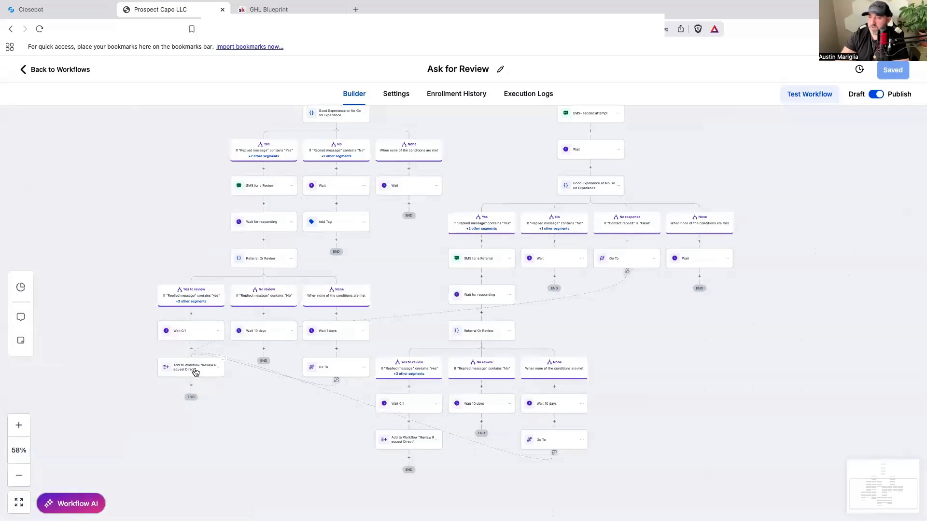
scroll(317, 412, "up", 1)
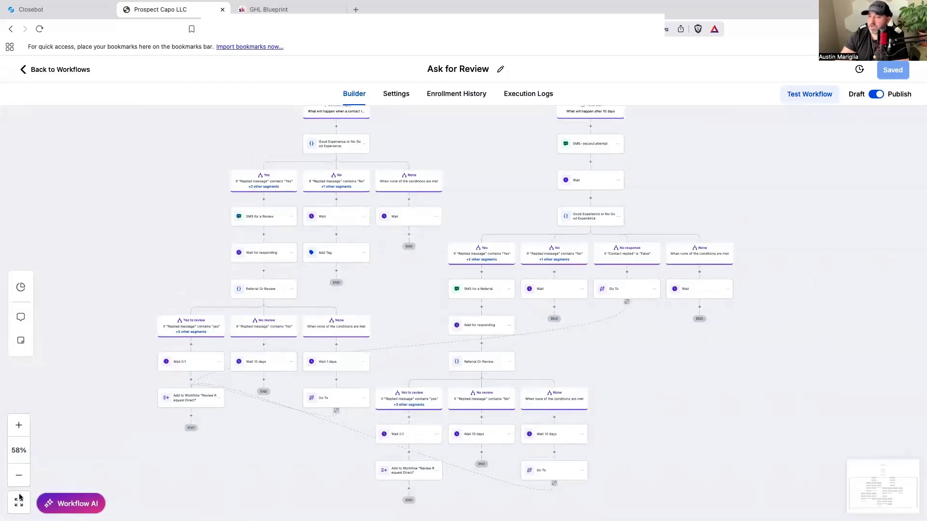
left_click(16, 479)
left_click(16, 479)
left_click_drag(323, 430, 294, 468)
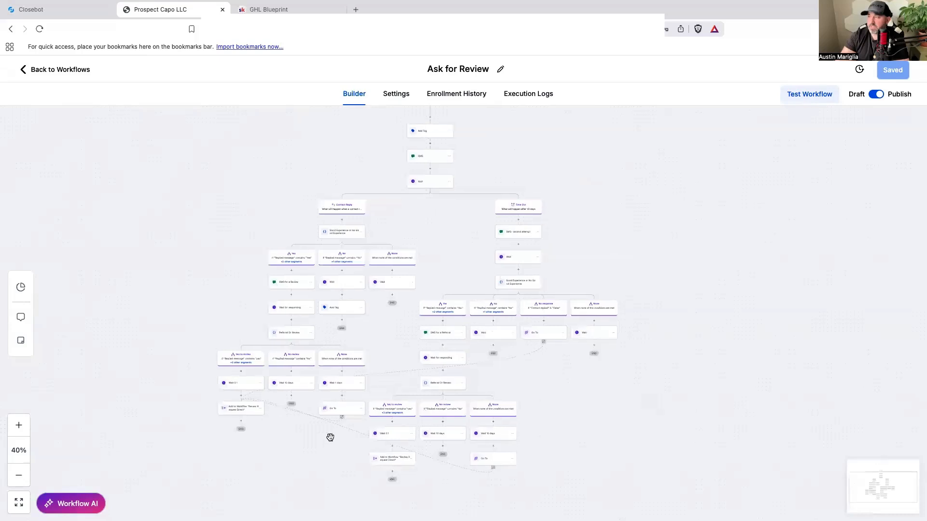
mouse_move(395, 349)
left_mouse_down()
mouse_move(398, 376)
mouse_move(401, 360)
left_mouse_up()
mouse_move(462, 294)
left_mouse_down()
mouse_move(467, 299)
mouse_move(465, 282)
left_mouse_up()
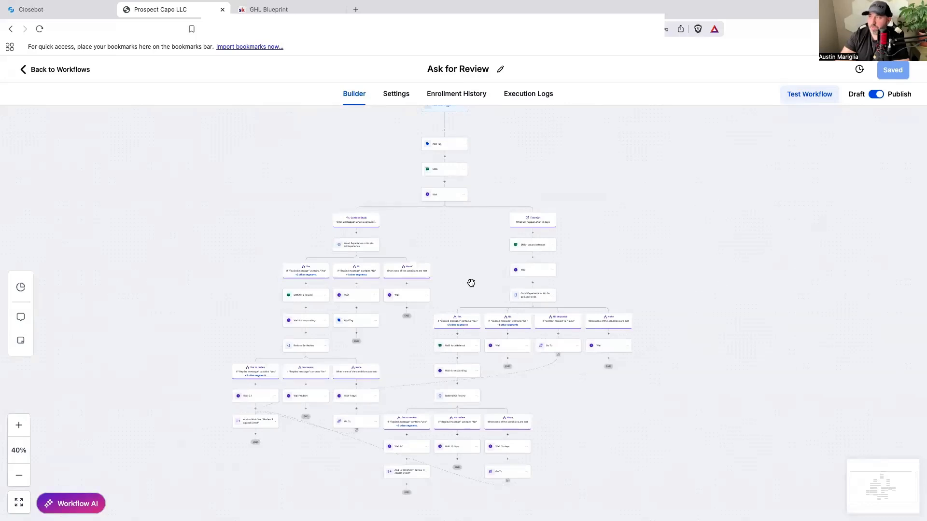
left_click_drag(478, 276, 479, 287)
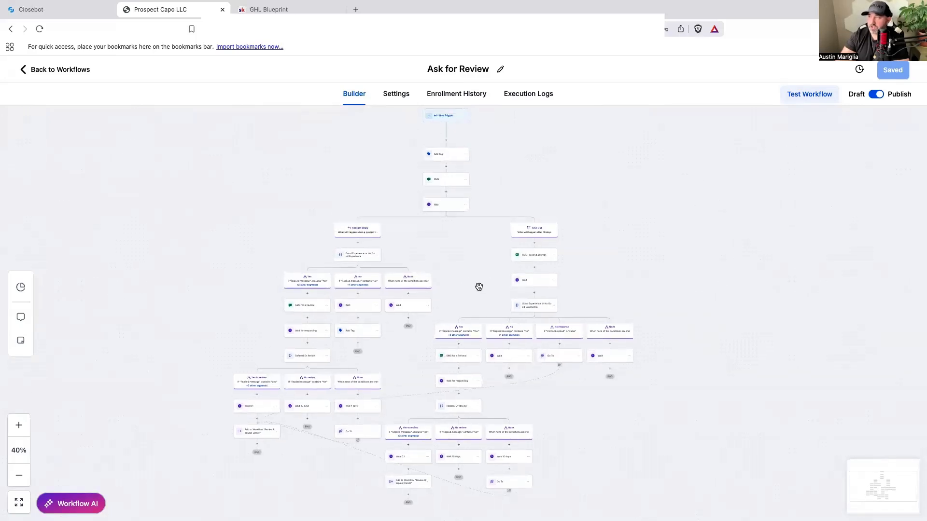
Switch to CloseBot and set the VILA persona's description to "She responds to reputation management campaign"
key("ctrl+shift+Tab")
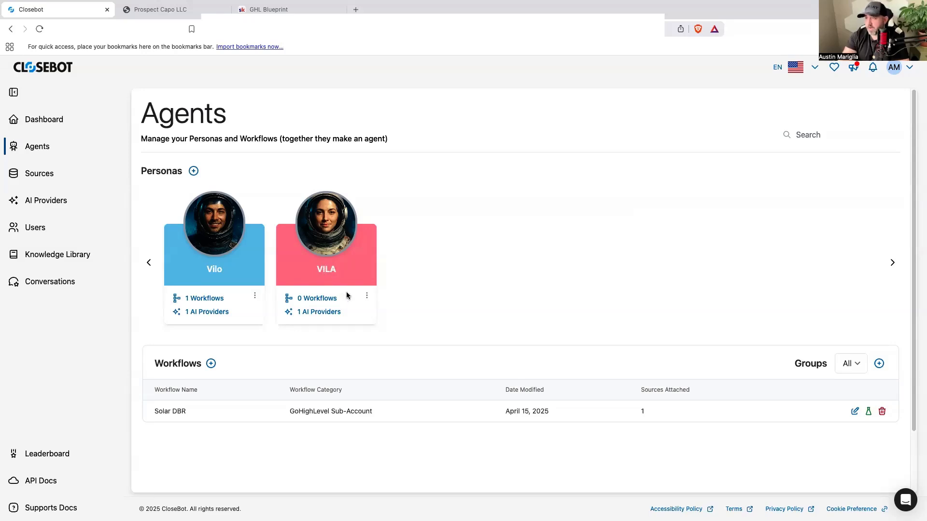
left_click(365, 297)
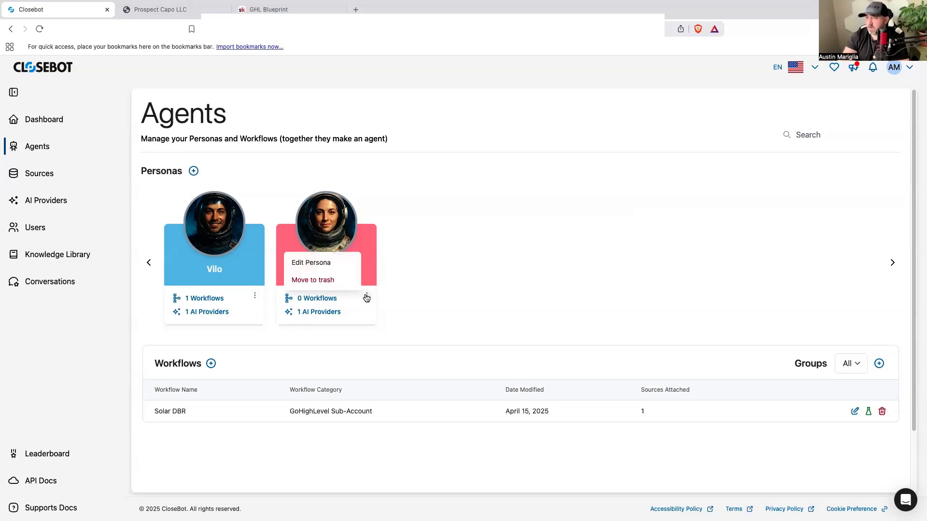
left_click(341, 263)
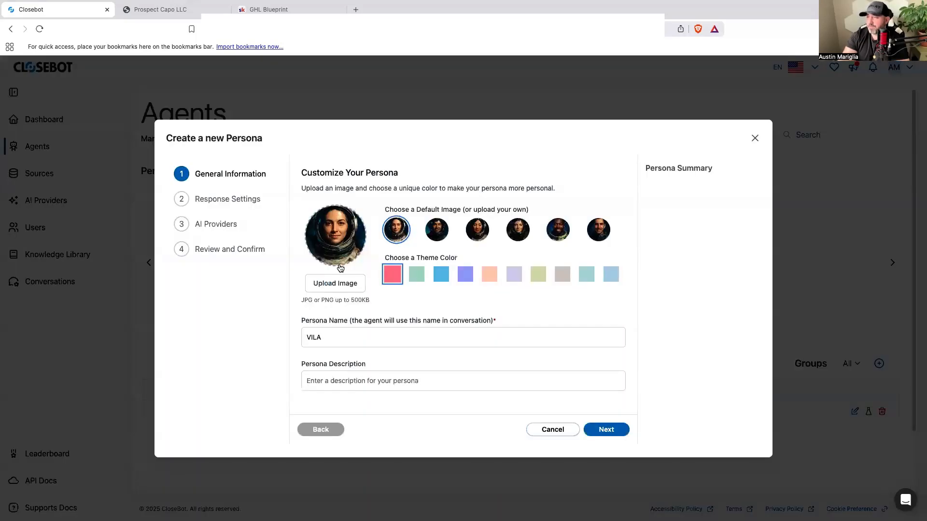
left_click(350, 380)
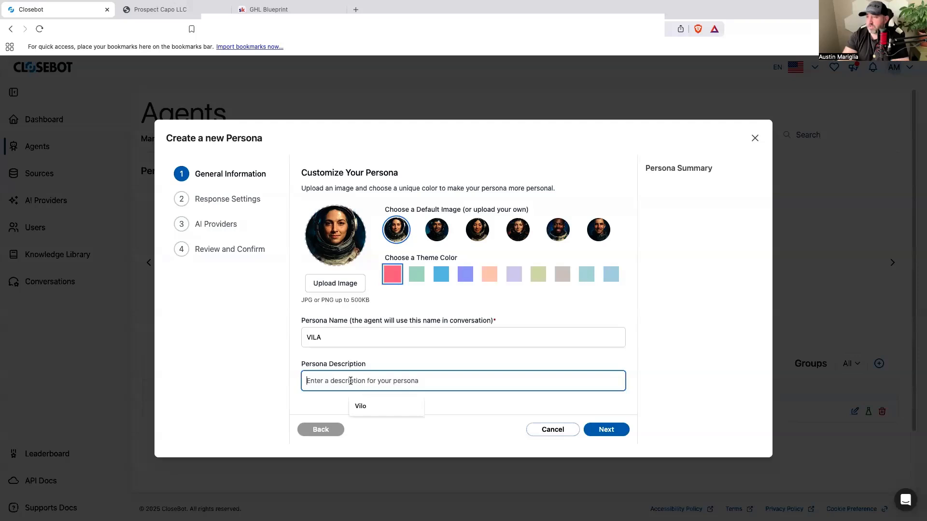
type("She")
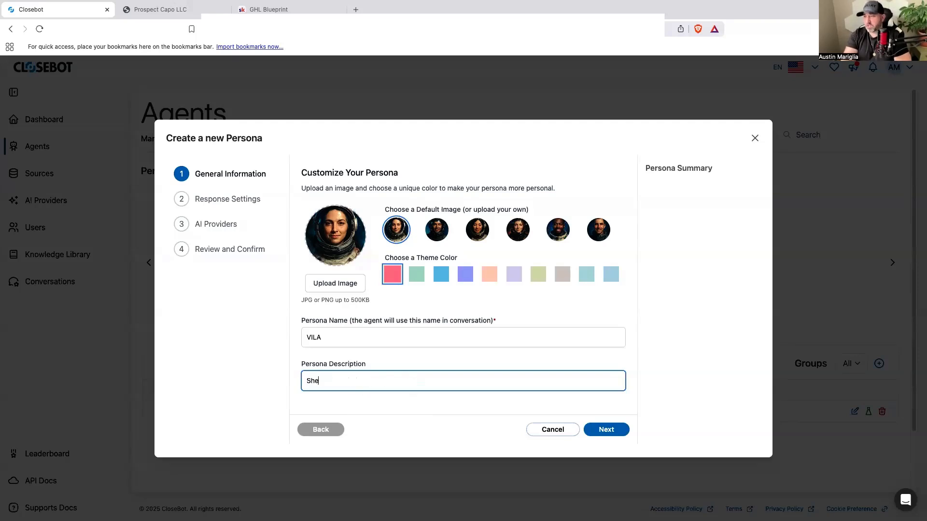
type(" responds to reputation")
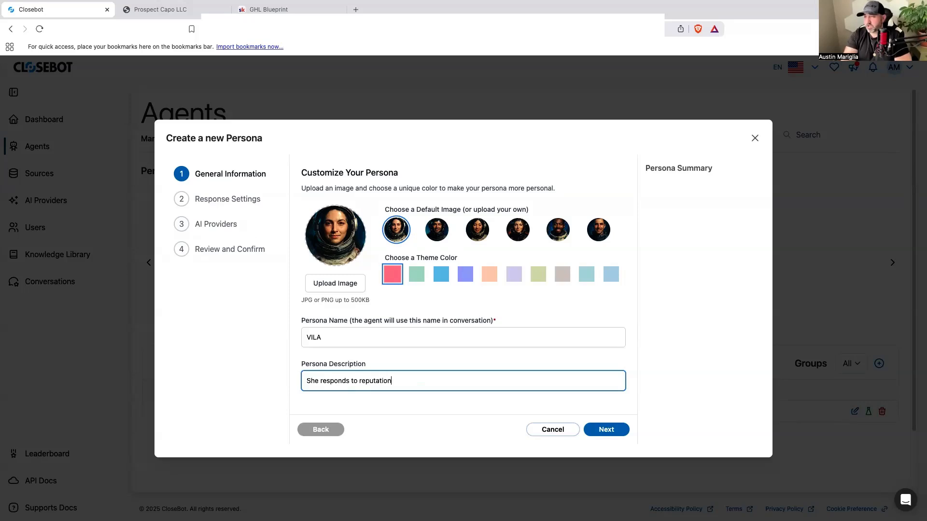
type(" management campaign")
left_click(599, 429)
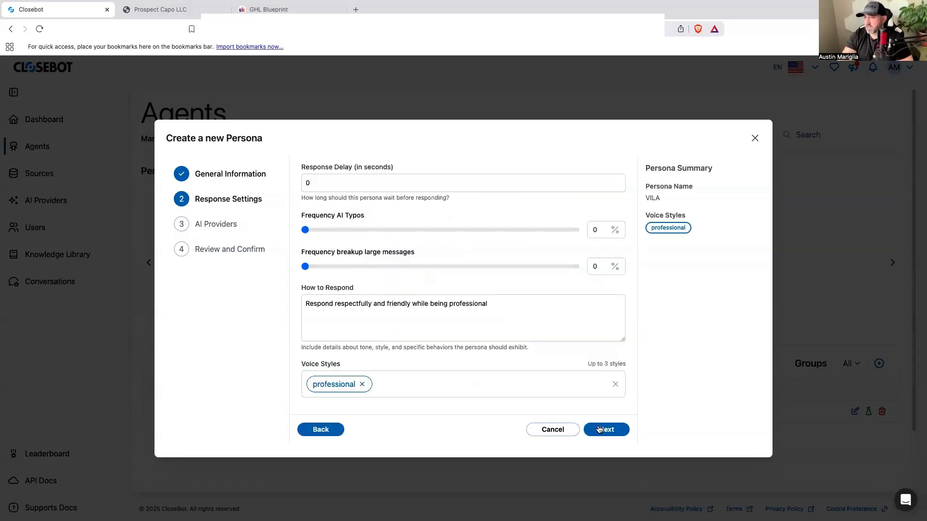
Set the persona's response delay to 5 seconds and end the How to Respond instructions with a period
left_click(308, 182)
type("5")
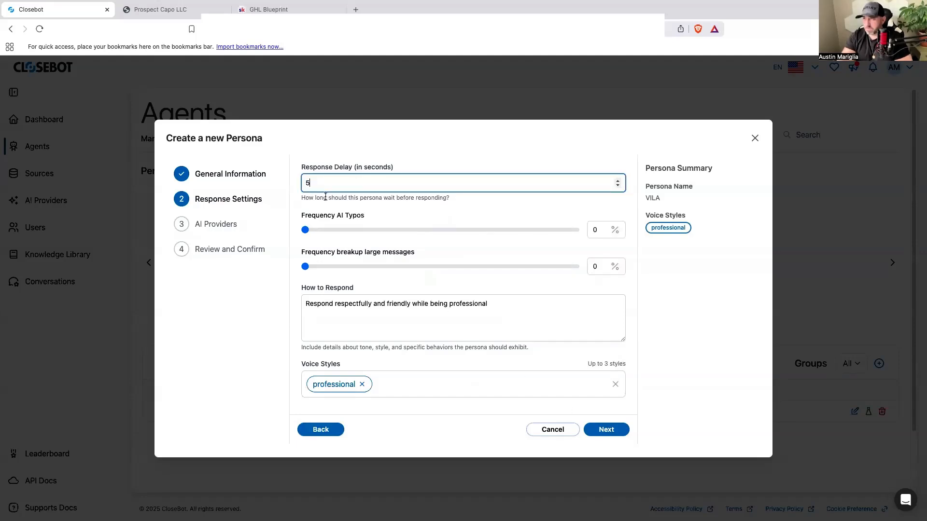
left_click(408, 211)
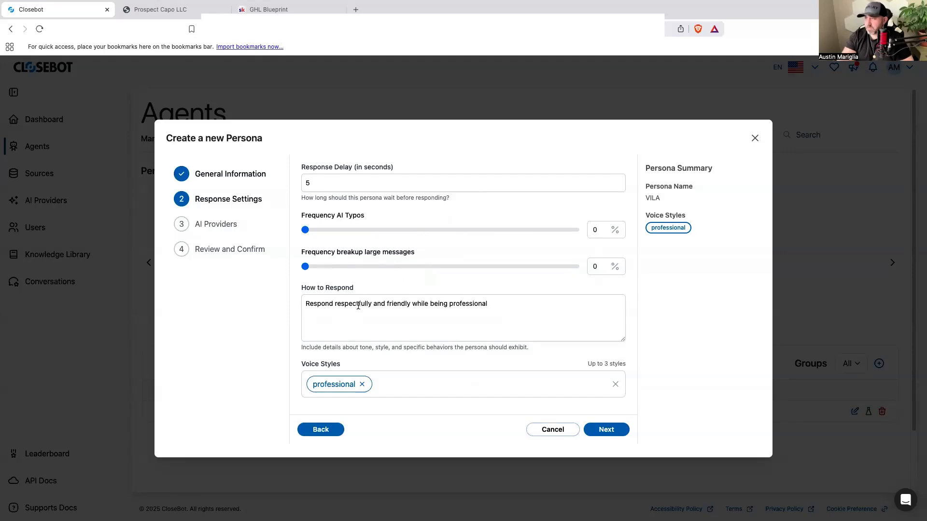
left_click(487, 304)
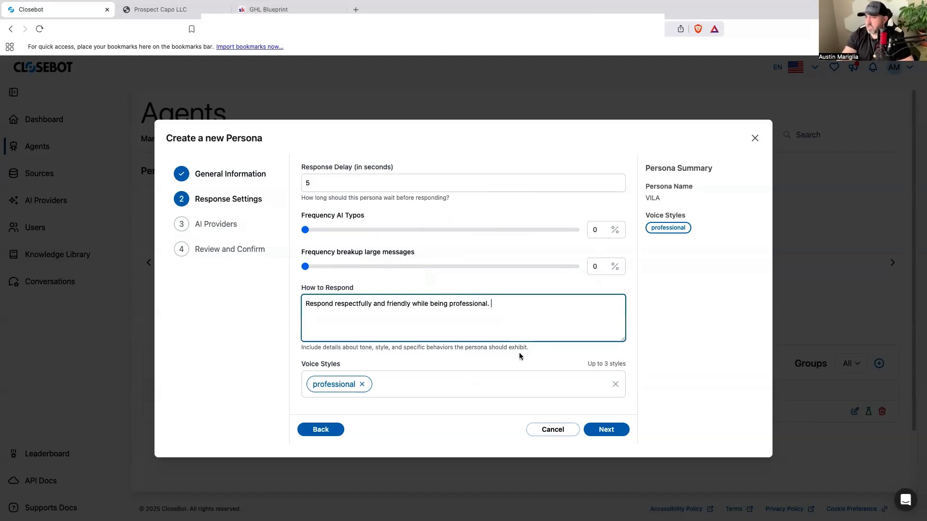
Replace the persona's professional voice style with friendly and concises, and continue to the AI provider settings
left_click(363, 384)
key("Return")
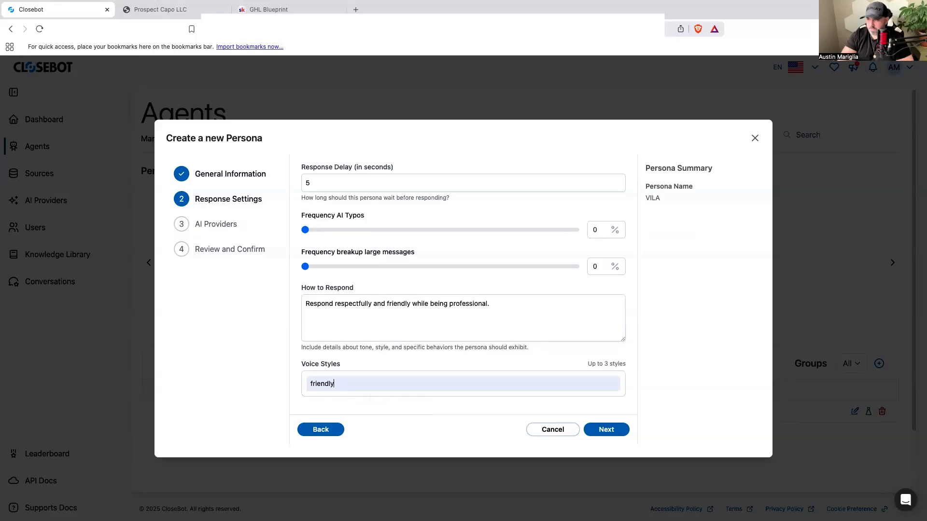
type("concises")
key("Return")
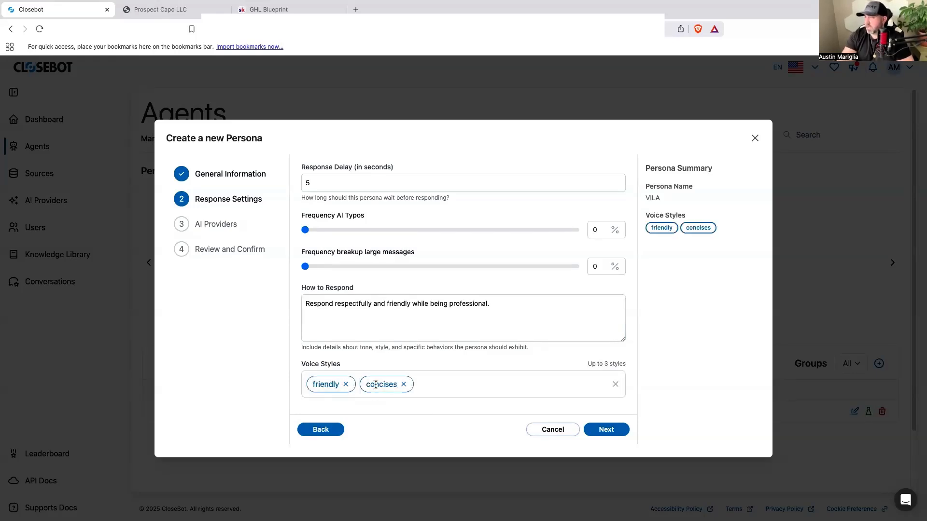
left_click(613, 431)
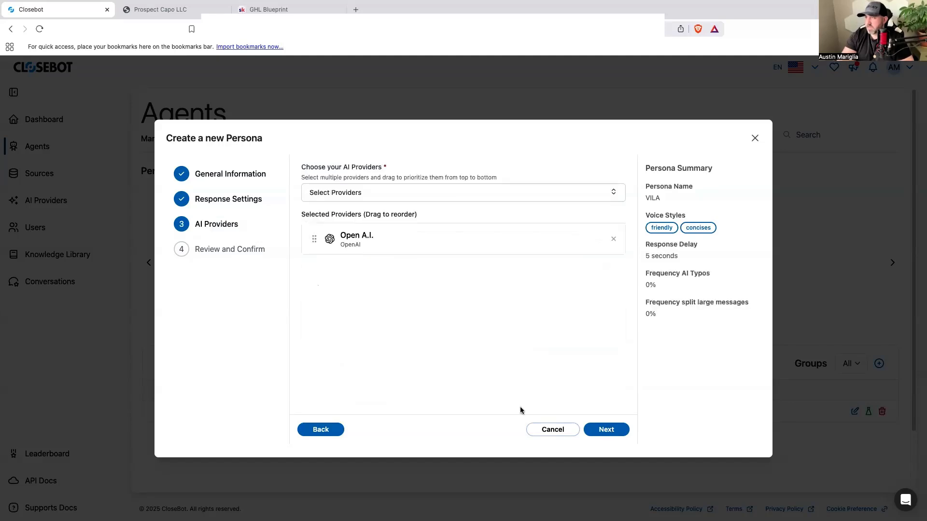
Check which AI providers can be added to the persona, then cancel adding one
left_click(615, 193)
left_click(384, 240)
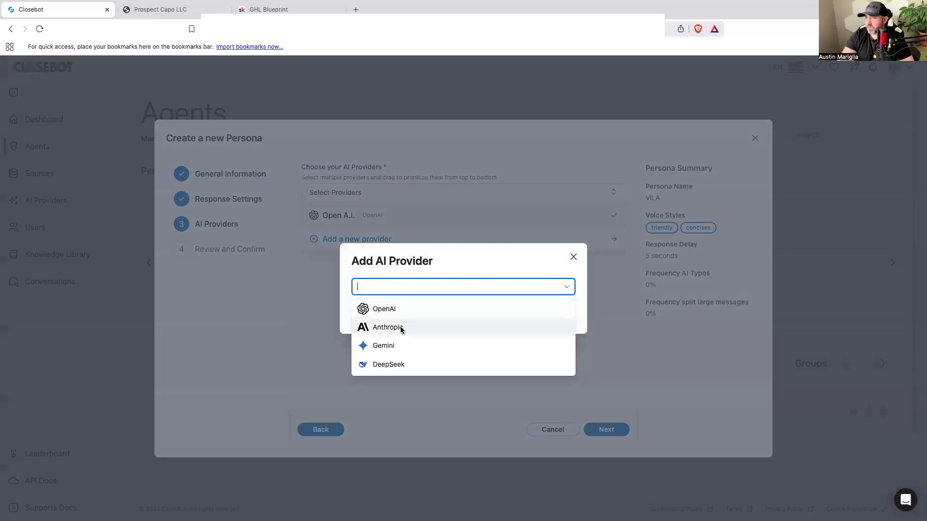
left_click(581, 263)
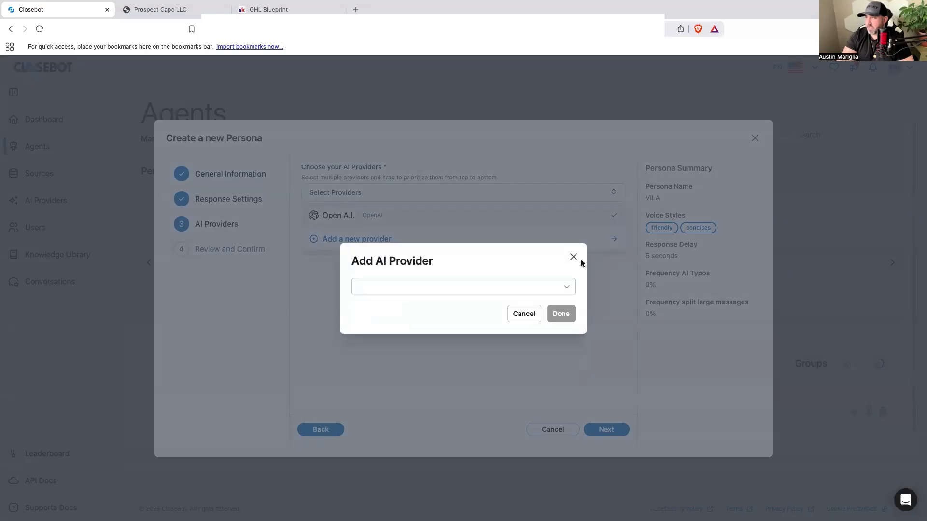
left_click(525, 314)
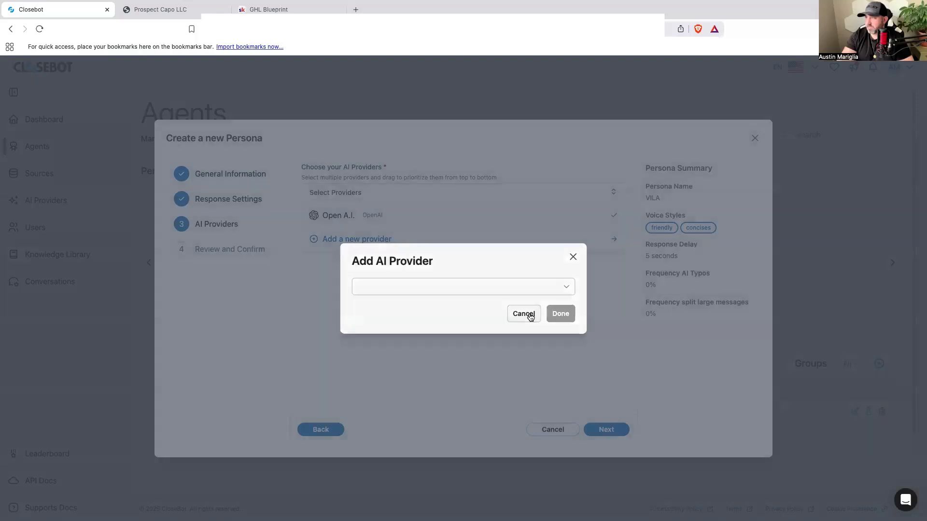
Keep Open A.I. as the persona's provider and save the changes to VILA
left_click(337, 215)
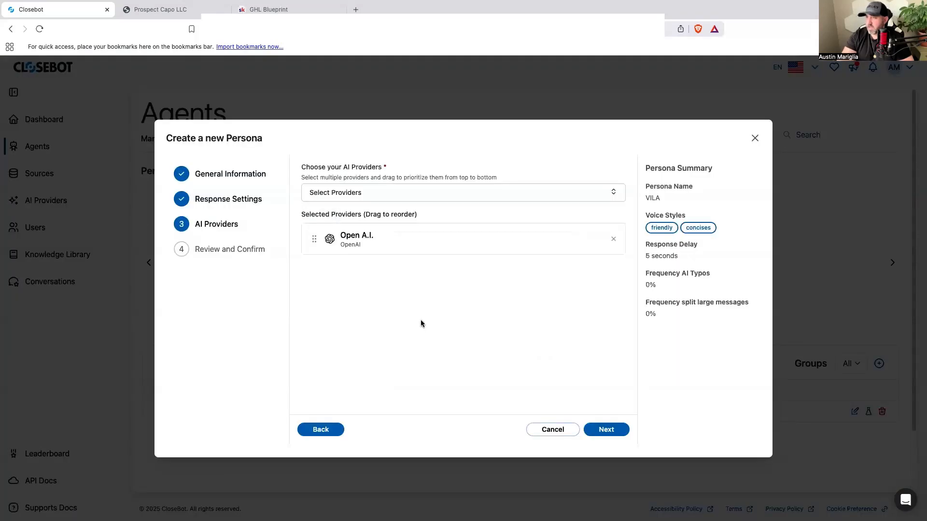
left_click(606, 429)
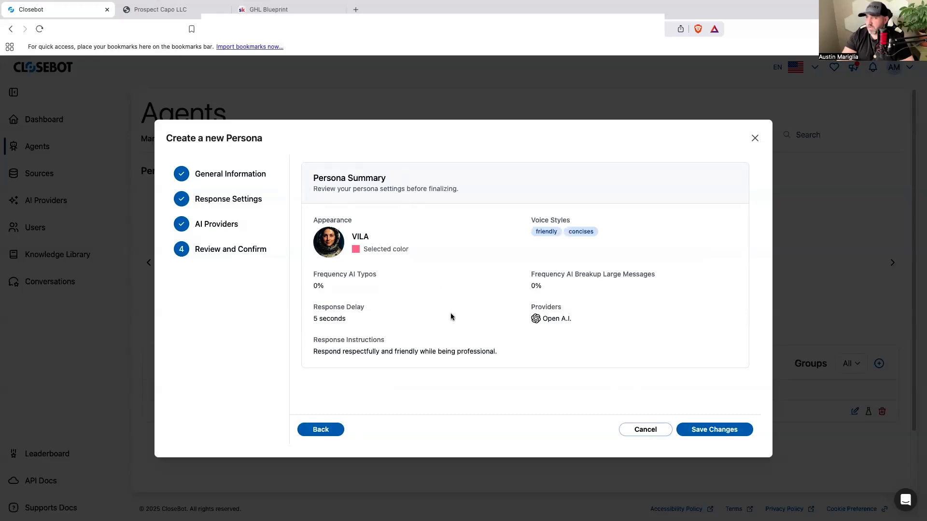
left_click(704, 429)
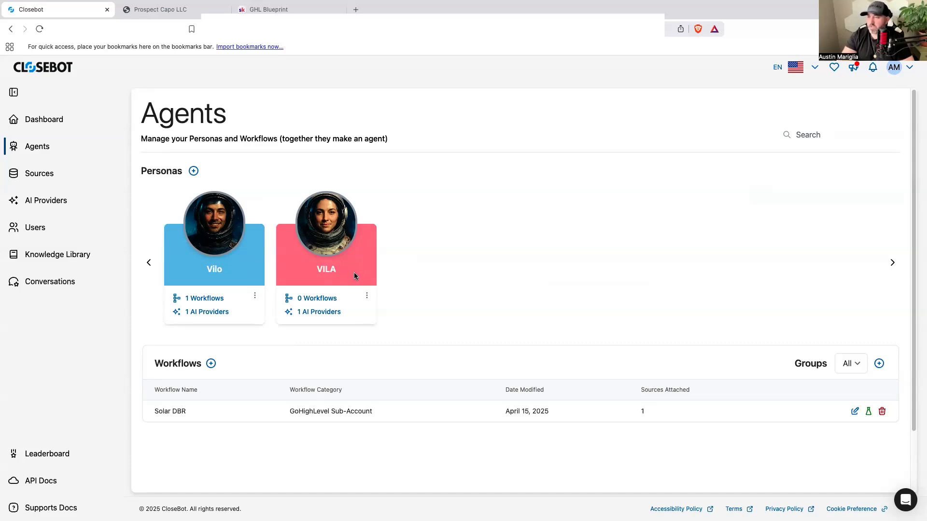
Start creating a new agent workflow, then cancel its setup
left_click(210, 364)
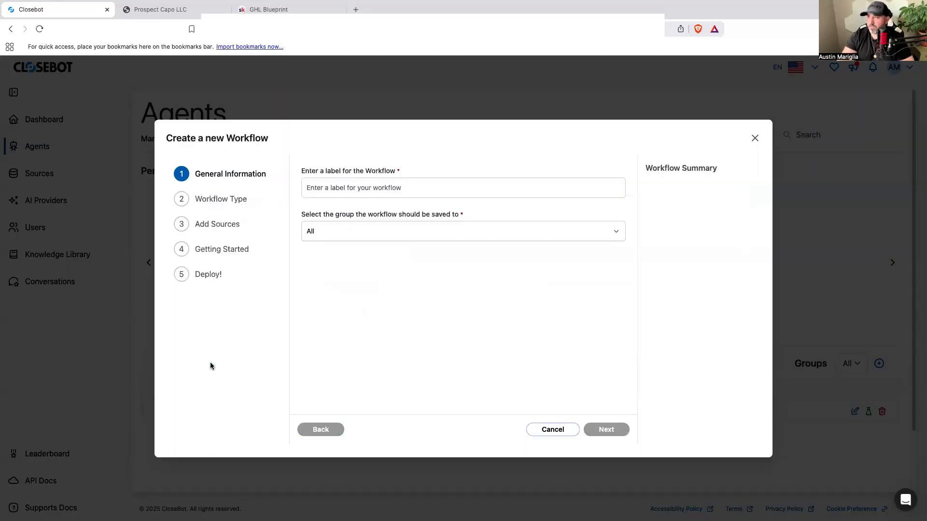
left_click(553, 429)
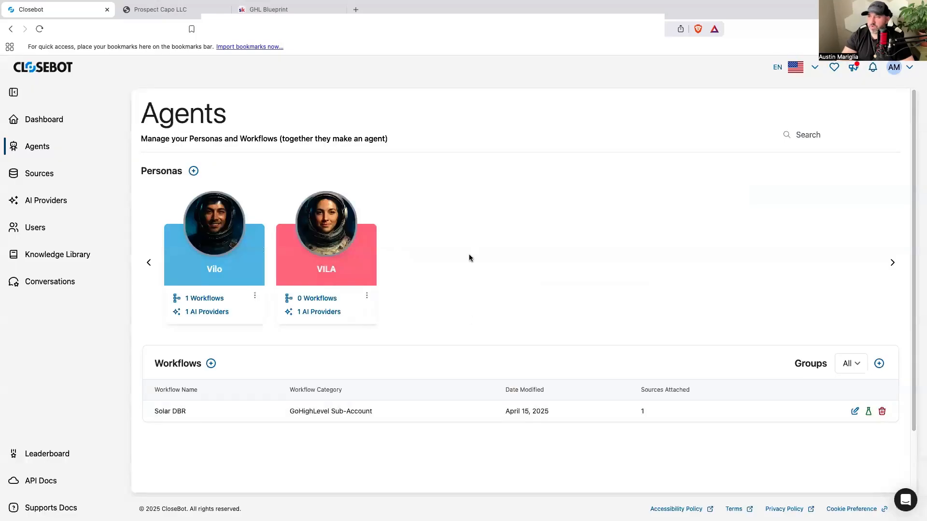
Check which source types can be connected as a new source, then back out to the connected sources
left_click(48, 175)
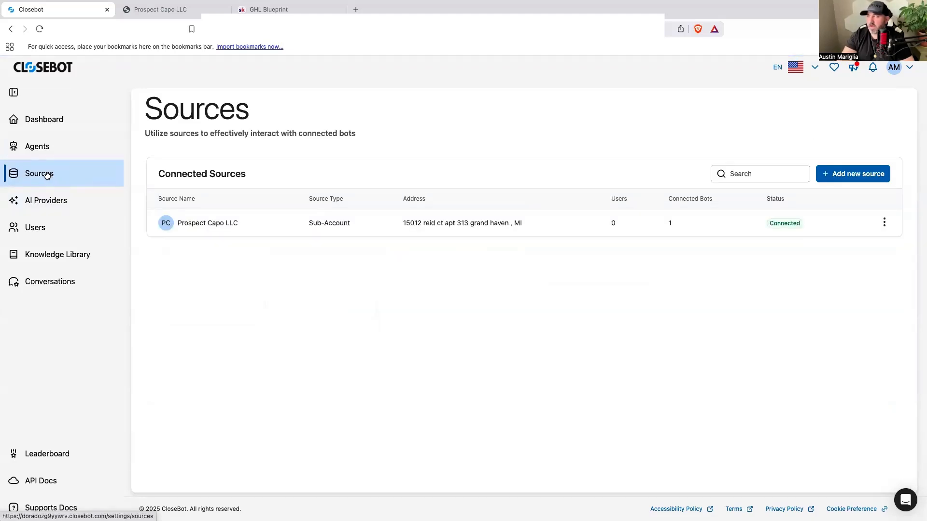
left_click(871, 179)
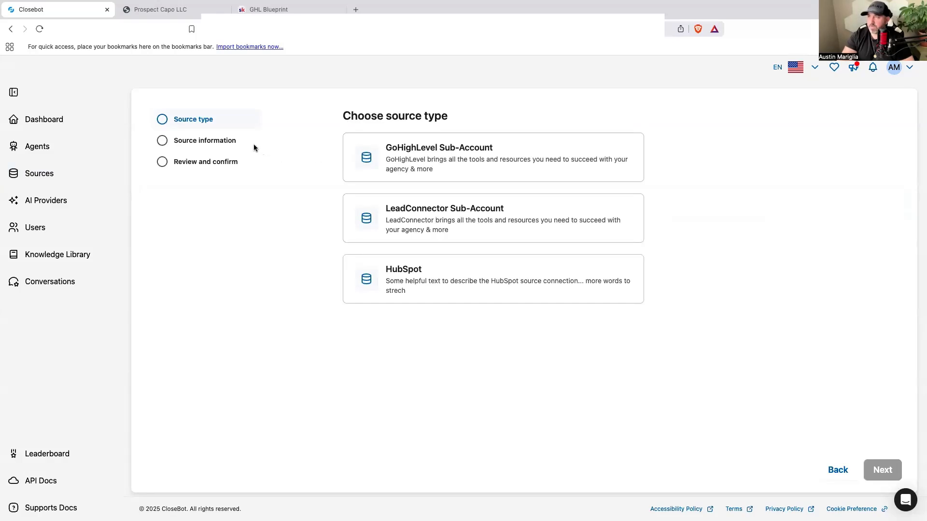
left_click(838, 471)
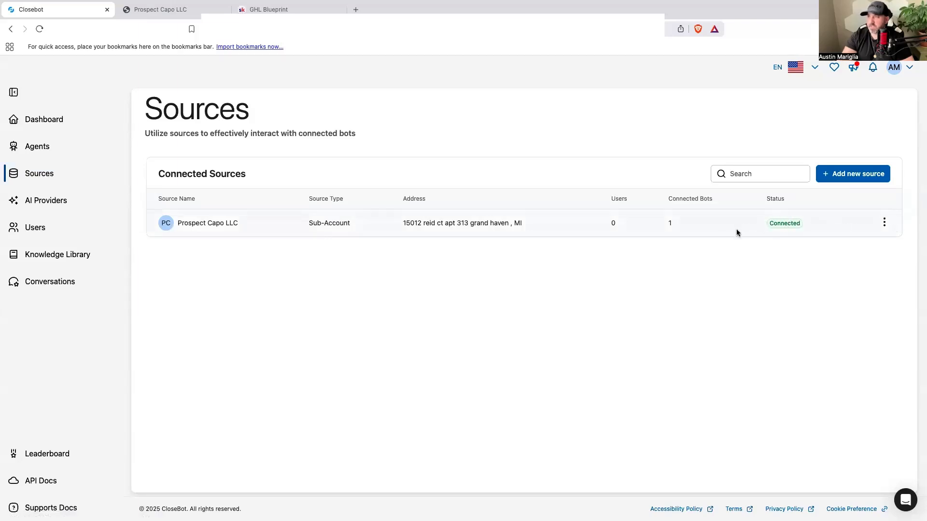
Start a new agent workflow labelled Reputation Management, keep it in the All group, and continue to the workflow type
left_click(38, 148)
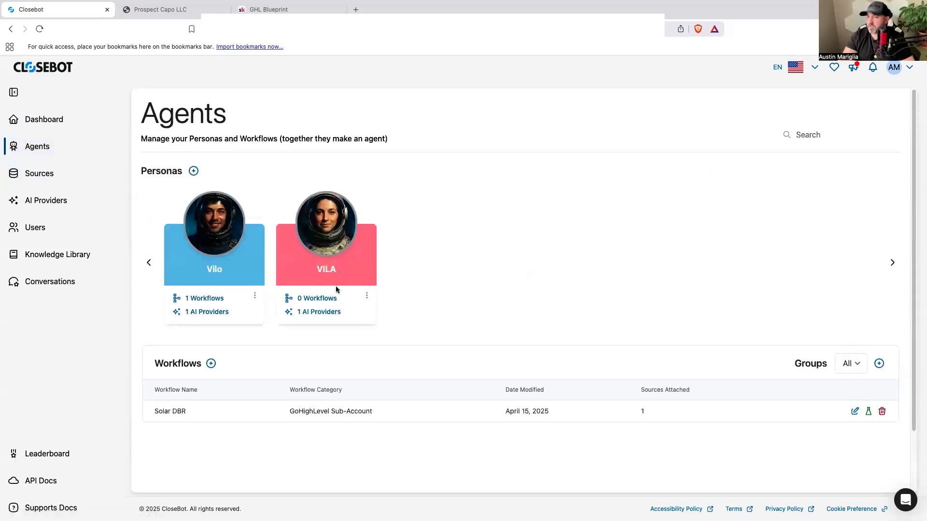
left_click(210, 365)
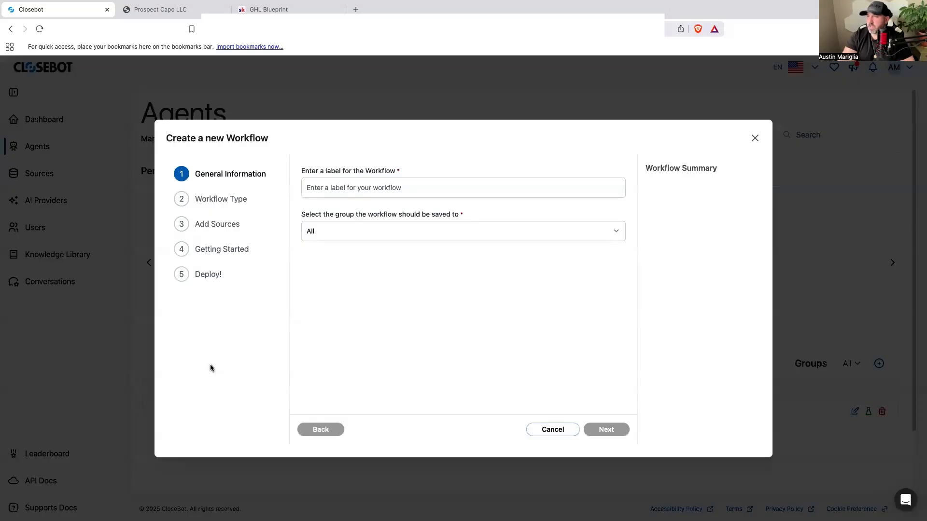
left_click(380, 190)
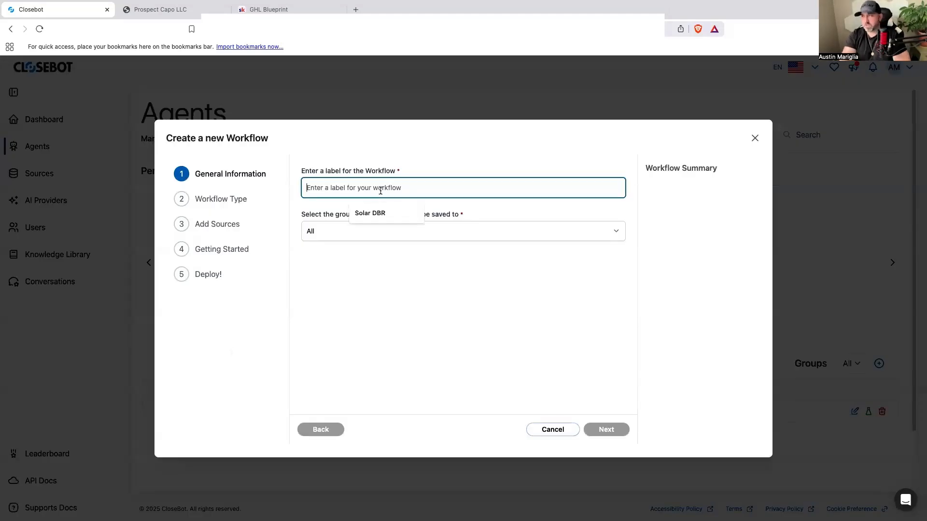
type("Reputation Man")
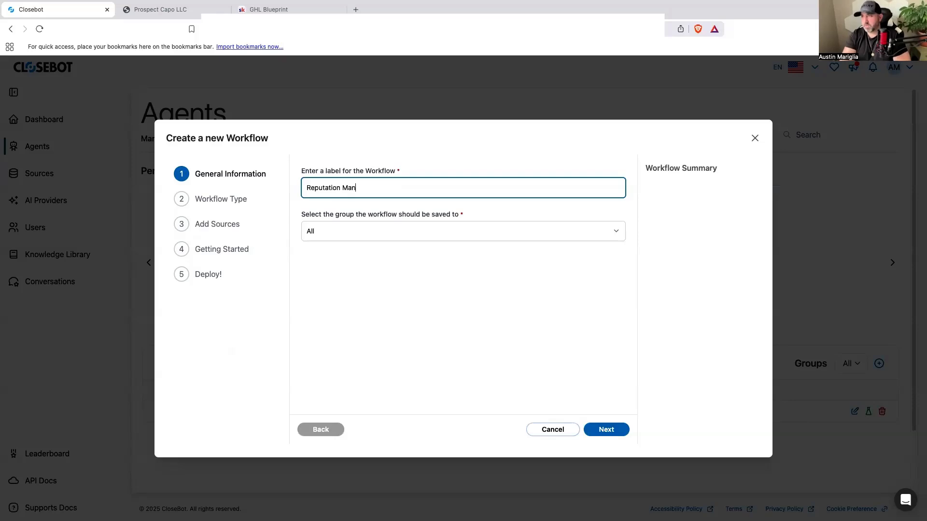
type("agement")
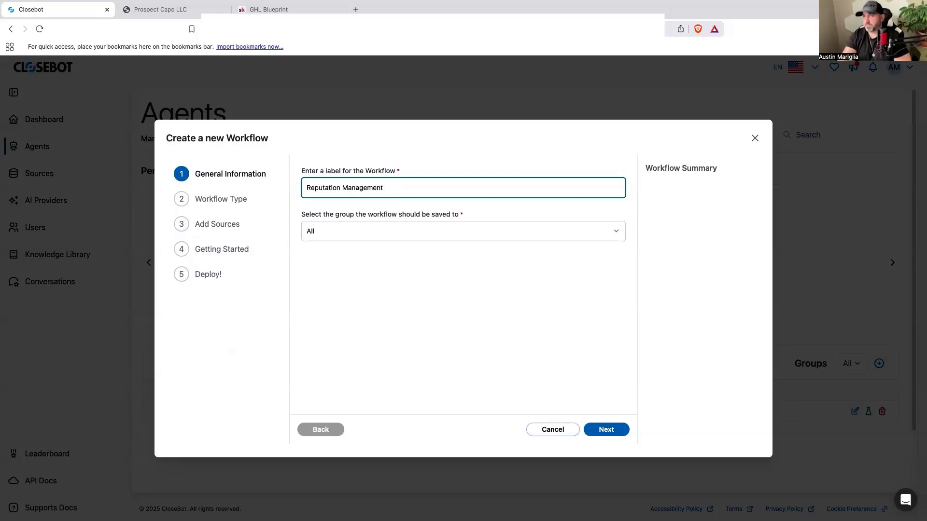
left_click(342, 238)
left_click(343, 237)
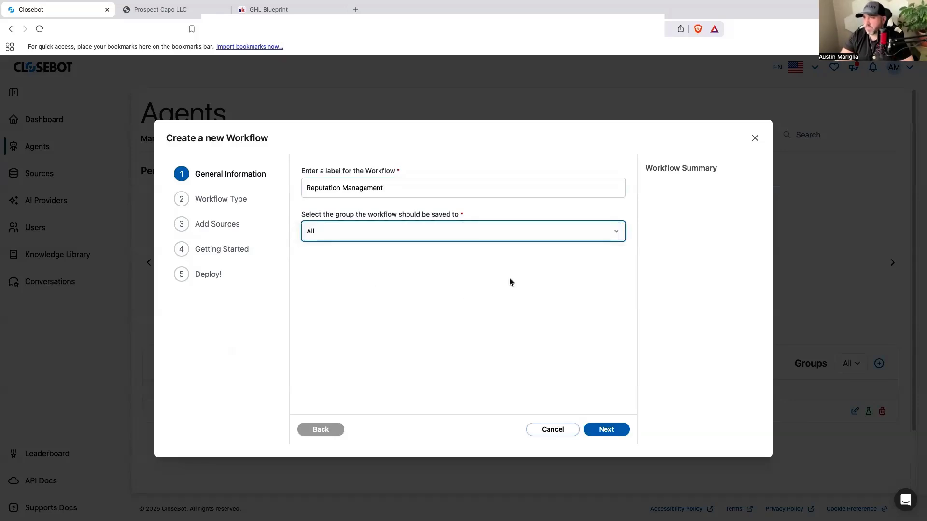
left_click(598, 432)
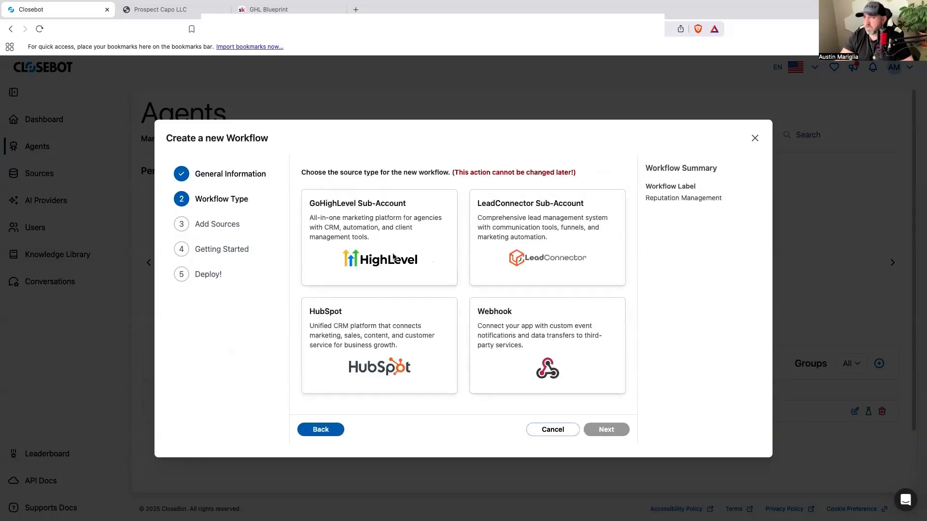
Choose GoHighLevel Sub-Account as the workflow's source type and connect the Prospect Capo LLC - GoHighLevel Sub-Account source
left_click(384, 257)
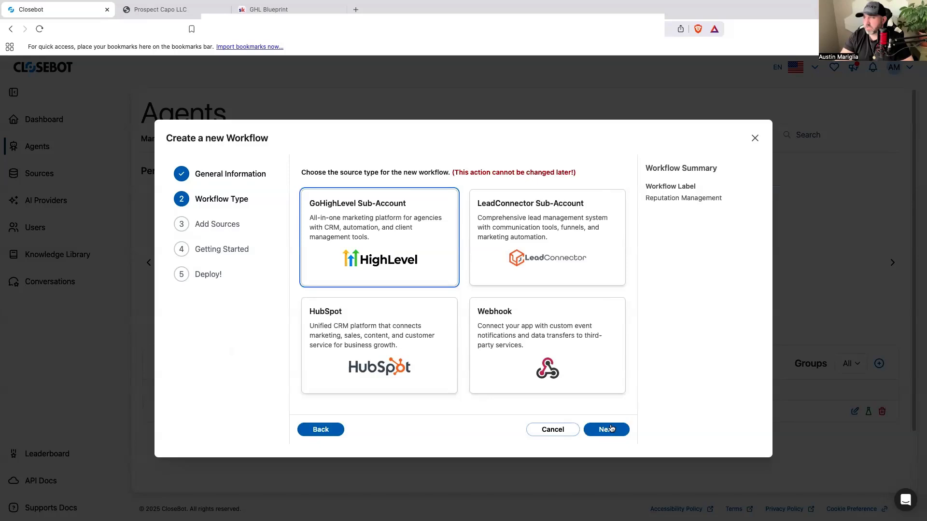
left_click(609, 432)
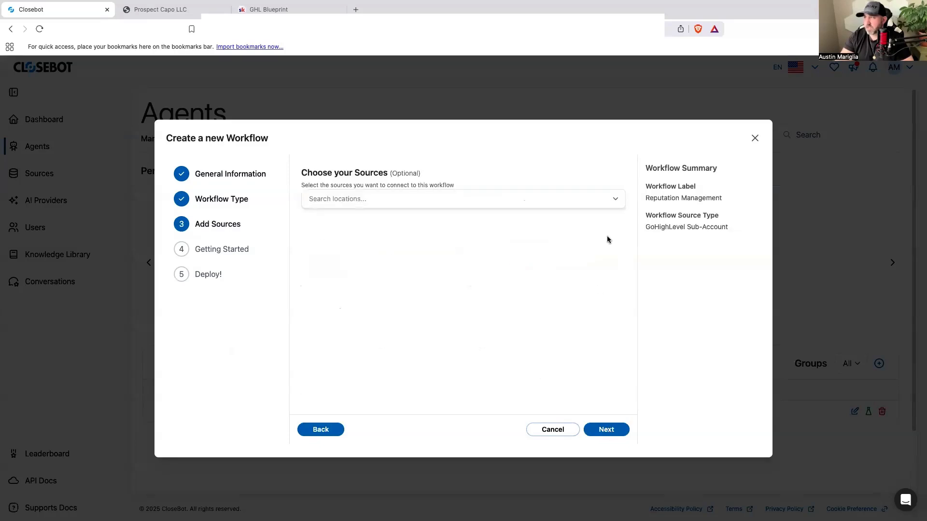
left_click(616, 200)
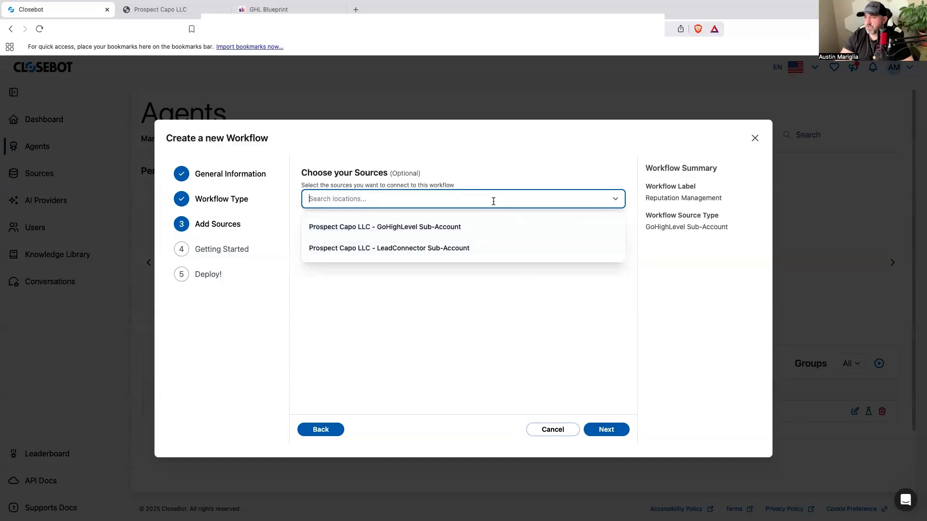
left_click(429, 233)
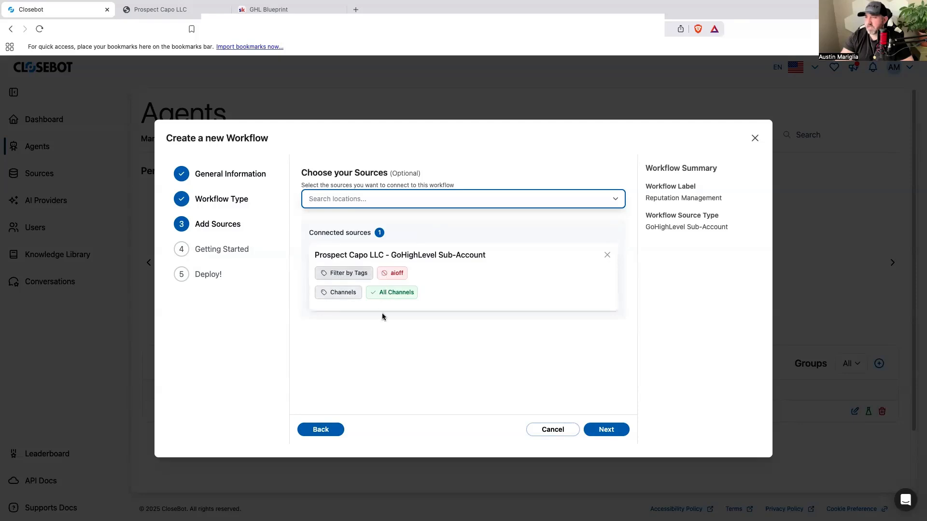
left_click(598, 428)
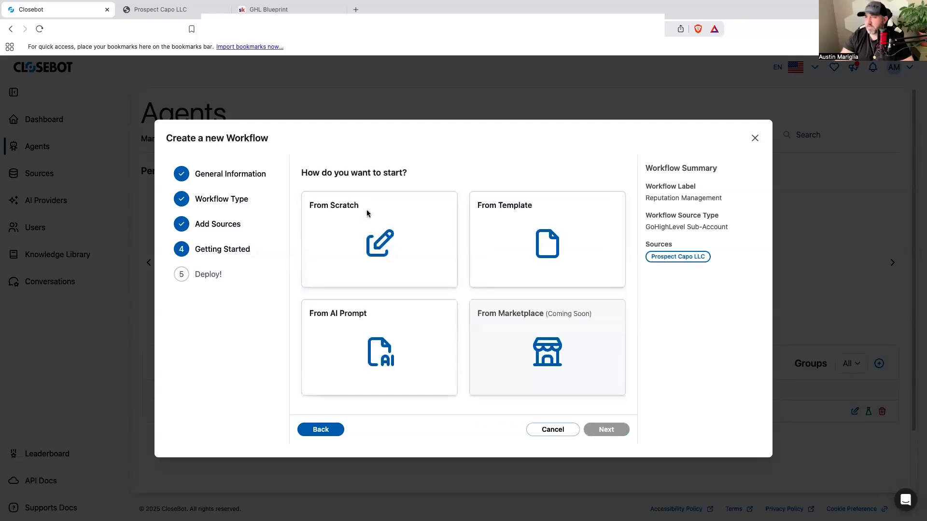
Deploy the workflow from scratch and open Reputation Management in the workflow builder
left_click(378, 247)
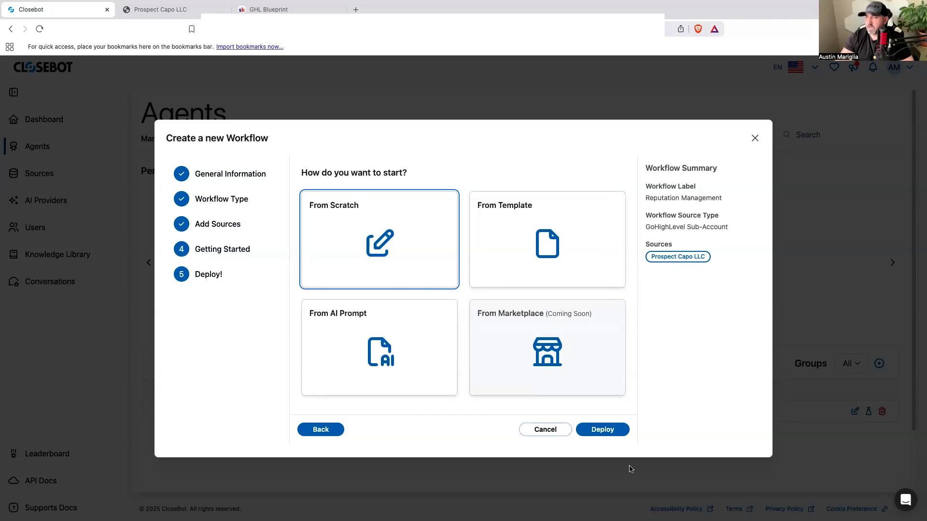
left_click(612, 432)
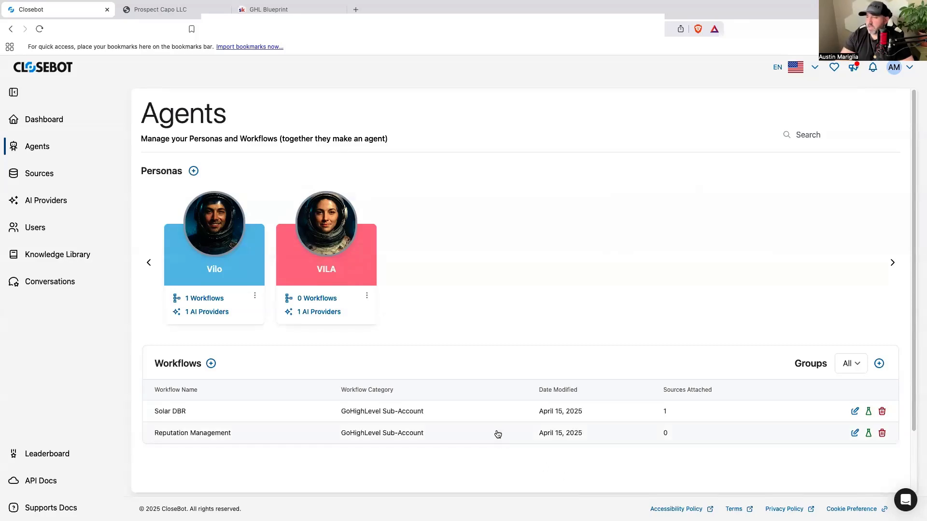
left_click(218, 432)
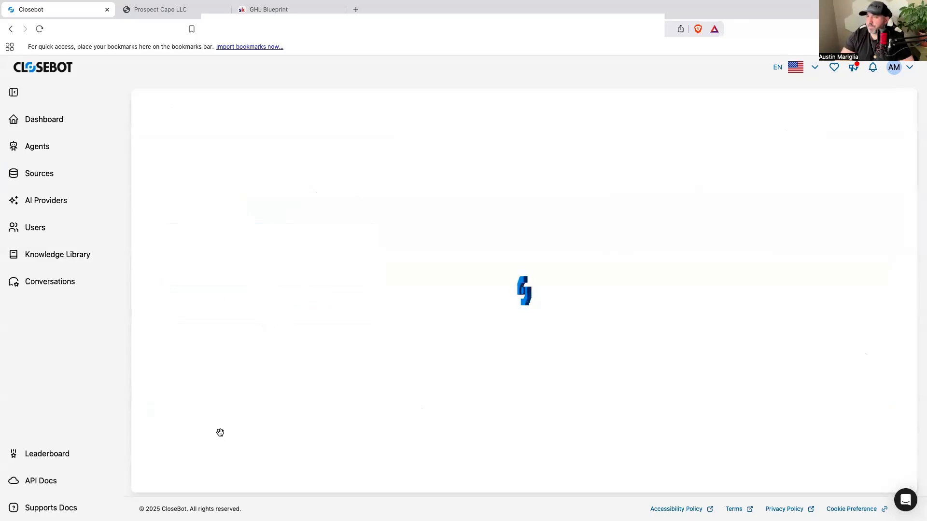
left_click_drag(441, 281, 219, 265)
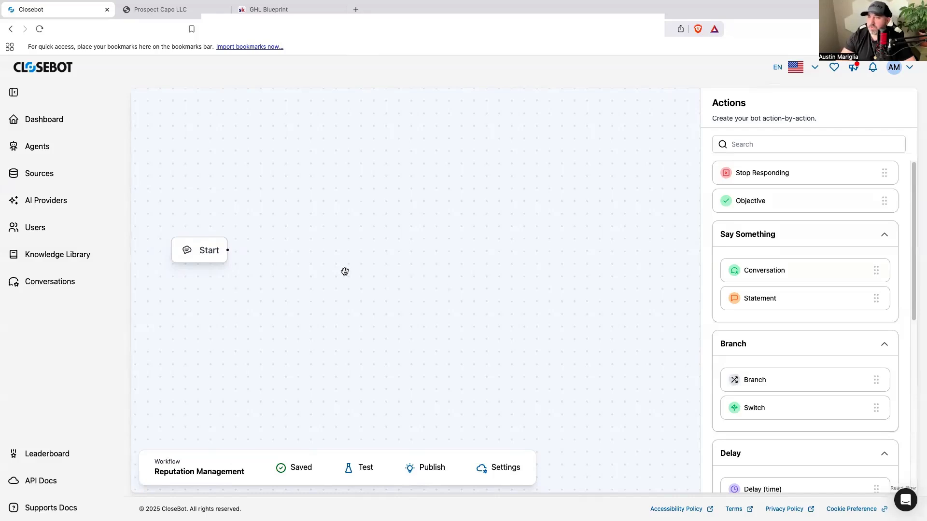
Switch to HighLevel and leave the Ask for Review workflow for the list of all workflows
left_click(175, 11)
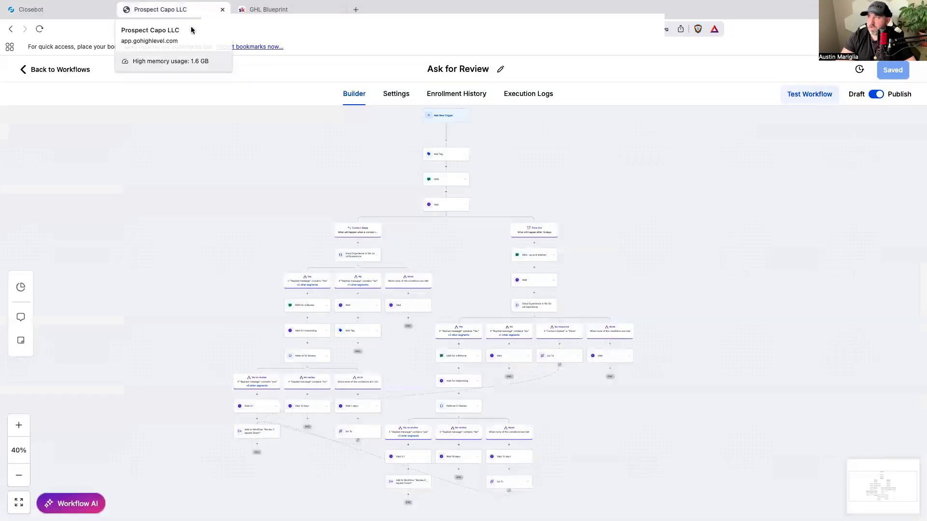
left_click(61, 70)
left_click(74, 105)
scroll(207, 256, "down", 5)
left_click(183, 260)
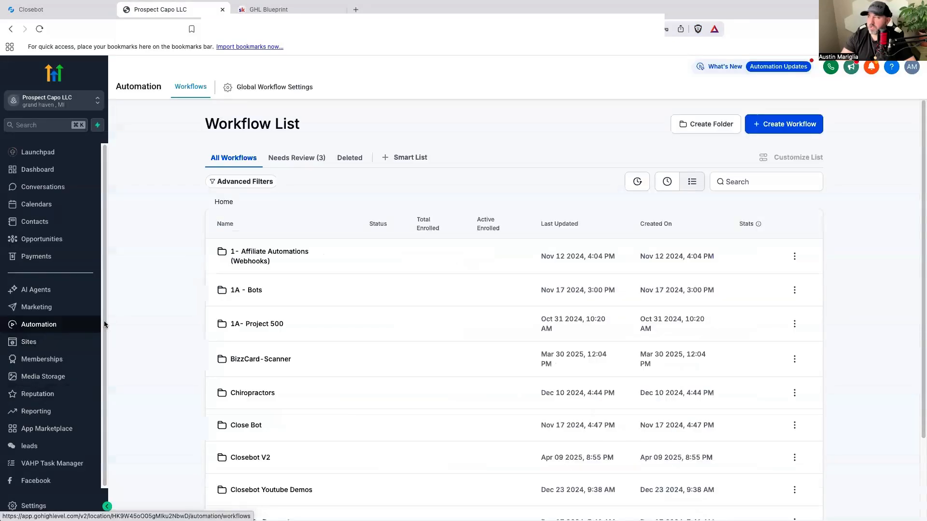
left_click(709, 126)
left_click(472, 317)
type("Closebot v2")
key("Return")
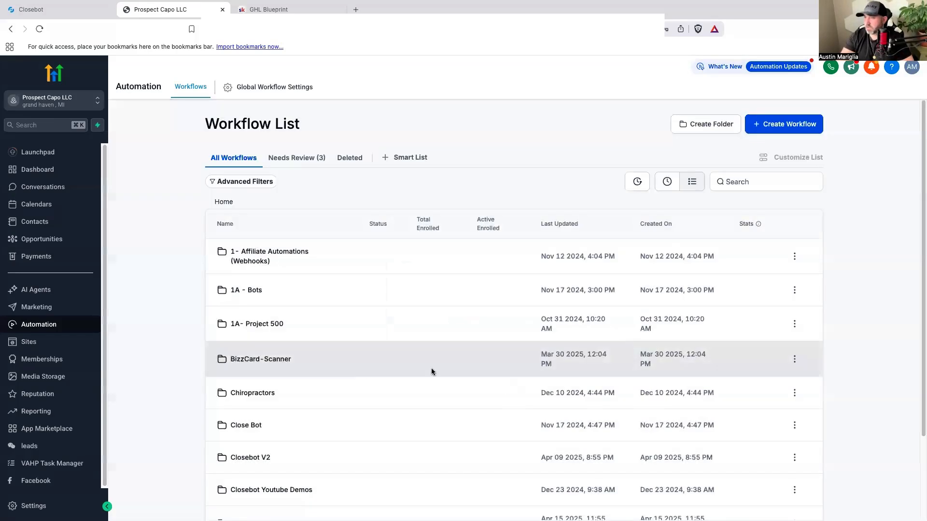
Open the Closebot V2 folder and look into its Closebot DBR workflow, then return to the folder
scroll(296, 411, "down", 1)
left_click(243, 439)
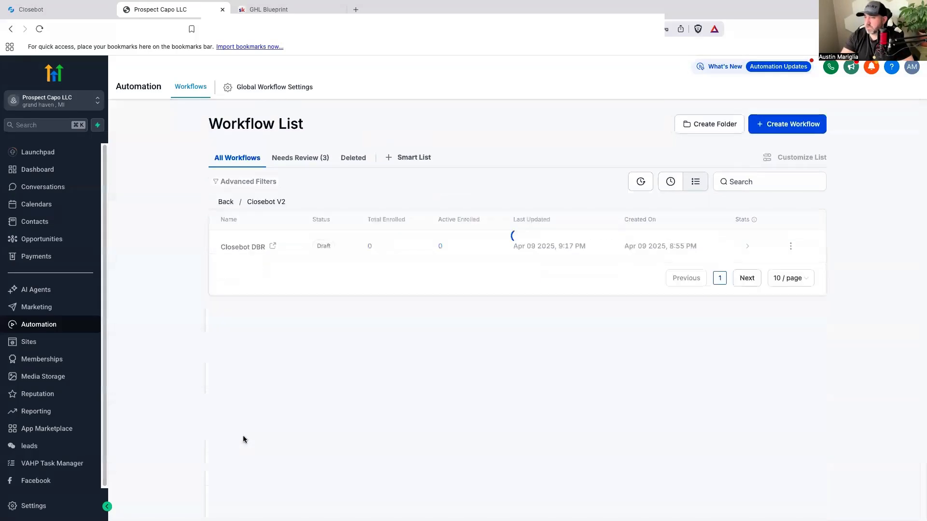
left_click(260, 250)
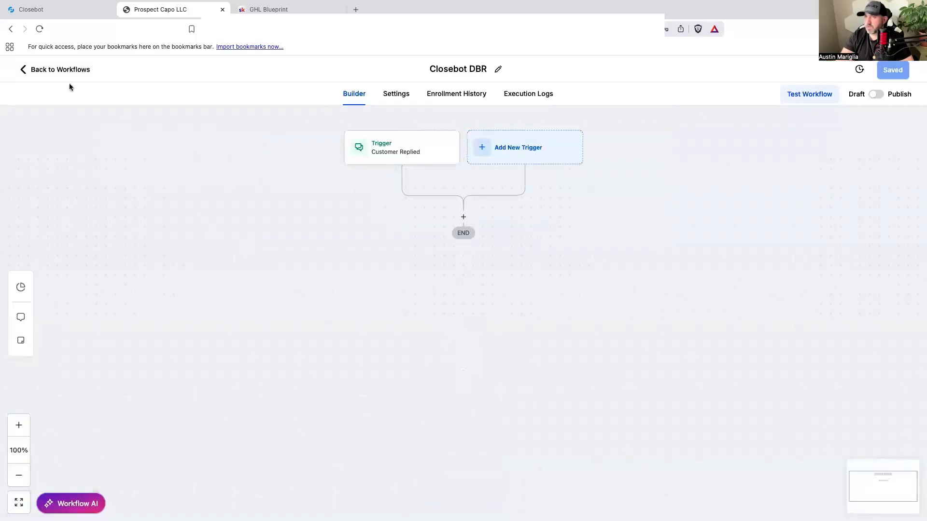
left_click(58, 70)
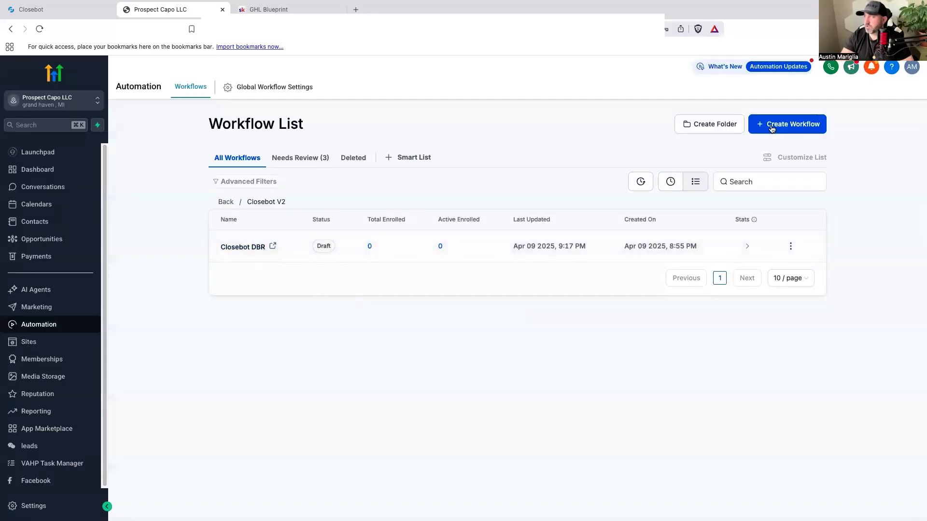
Create a workflow from scratch in the Closebot V2 folder and name it Reputation Management
left_click(772, 127)
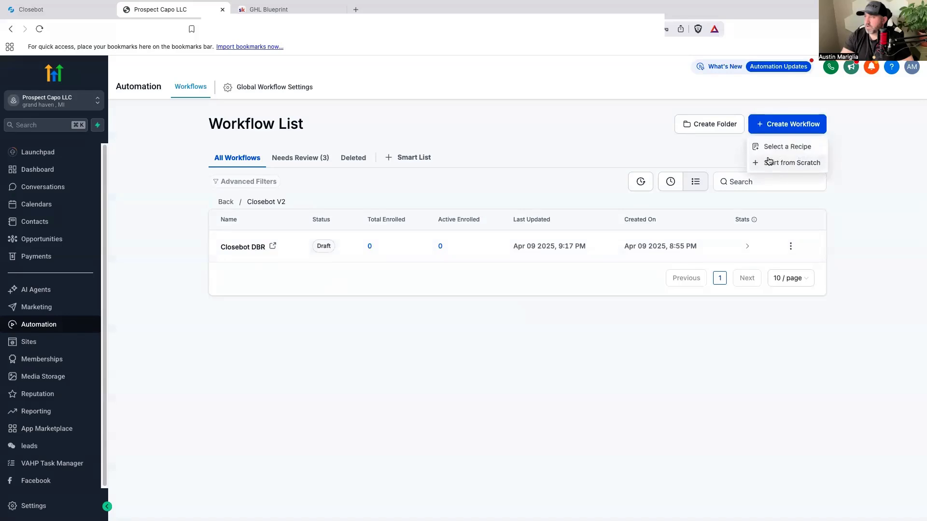
left_click(769, 162)
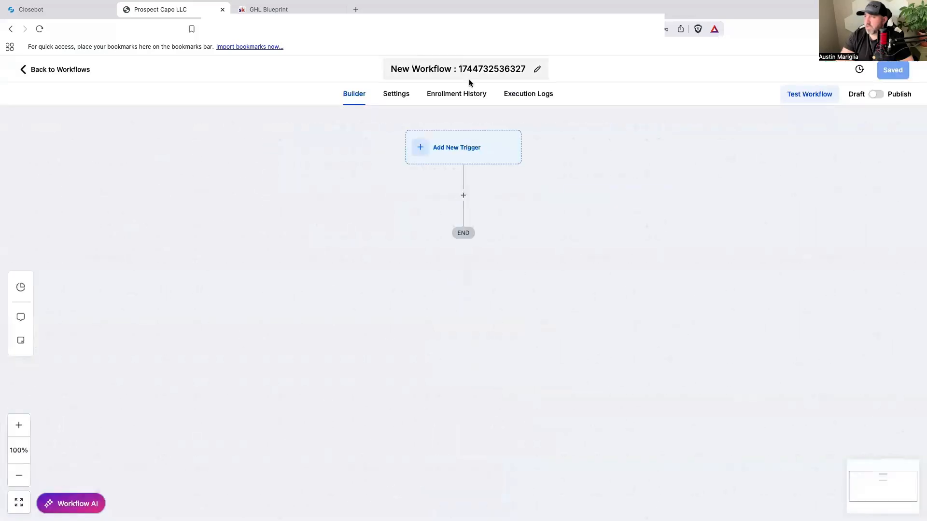
double_click(468, 69)
triple_click(468, 69)
type("Repu")
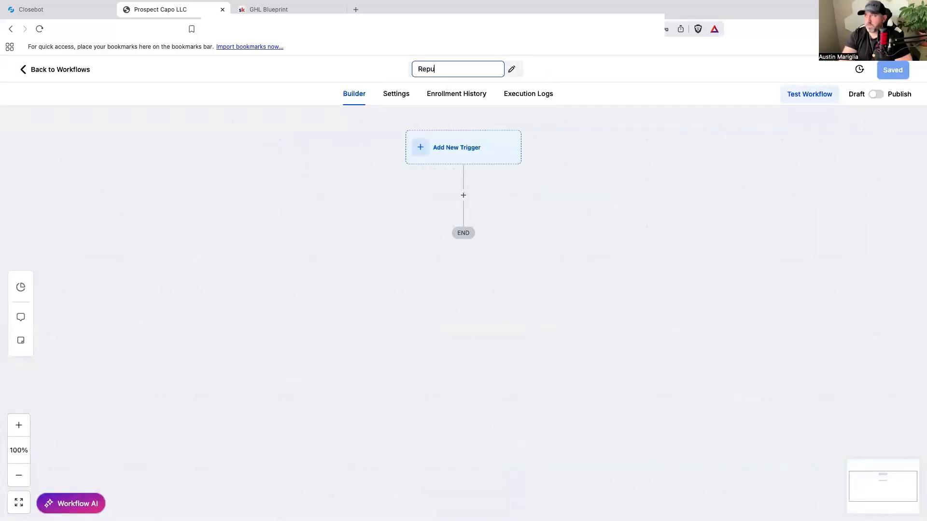
type("tation Management")
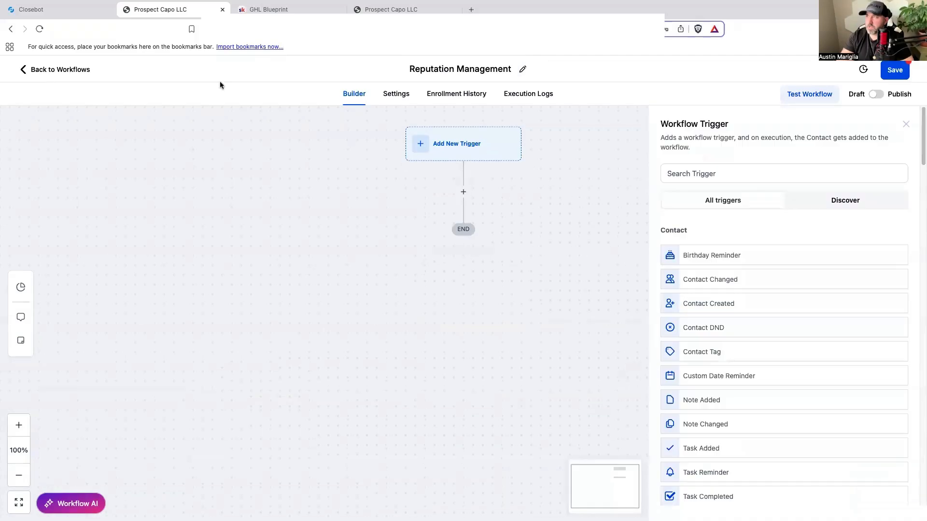
Copy the first SMS message of the Ask for Review workflow, from the greeting through the positive experience question, without "(Yes or No)"
left_click_drag(326, 257, 323, 283)
left_click(386, 9)
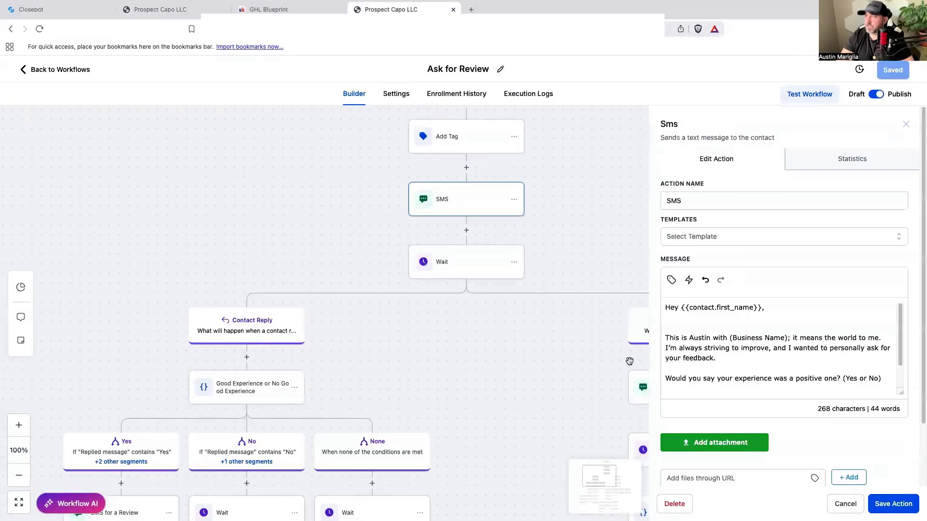
left_click_drag(840, 379, 666, 304)
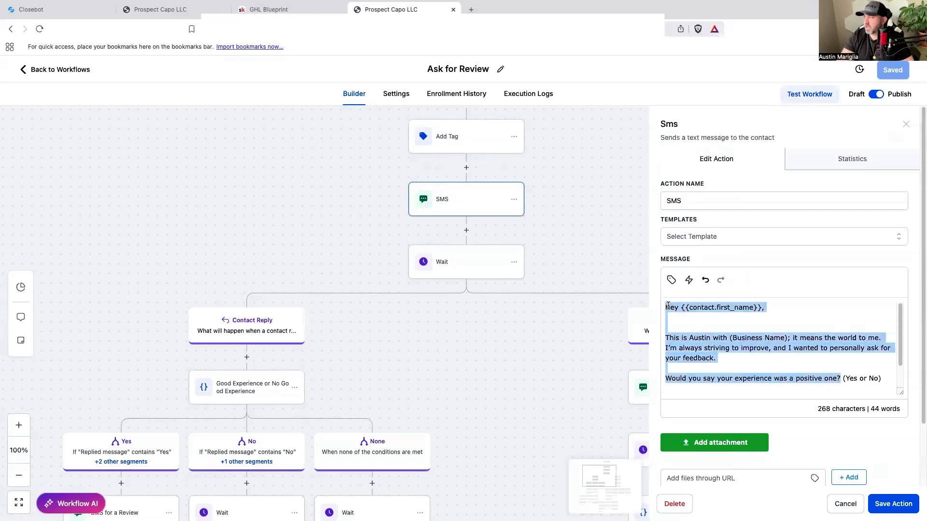
right_click(667, 306)
left_click(690, 313)
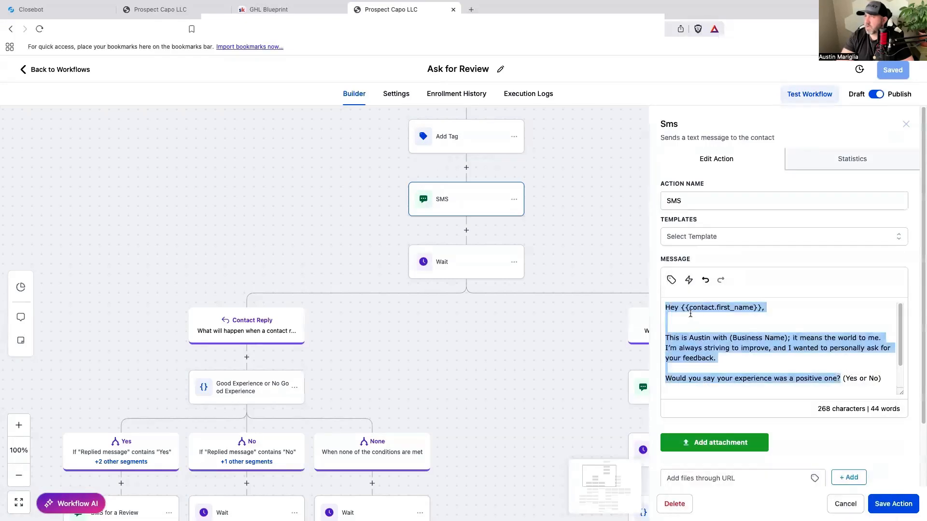
Add an SMS action to the HighLevel Reputation Management workflow with the copied review message and save the action
left_click(195, 12)
left_click(460, 220)
type("sms")
left_click(720, 235)
left_click(711, 331)
key("ctrl+v")
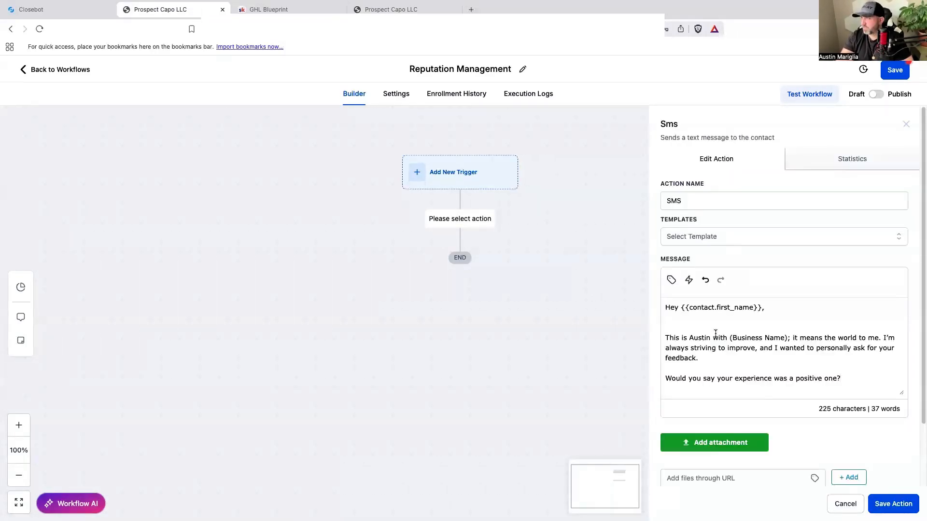
left_click(912, 506)
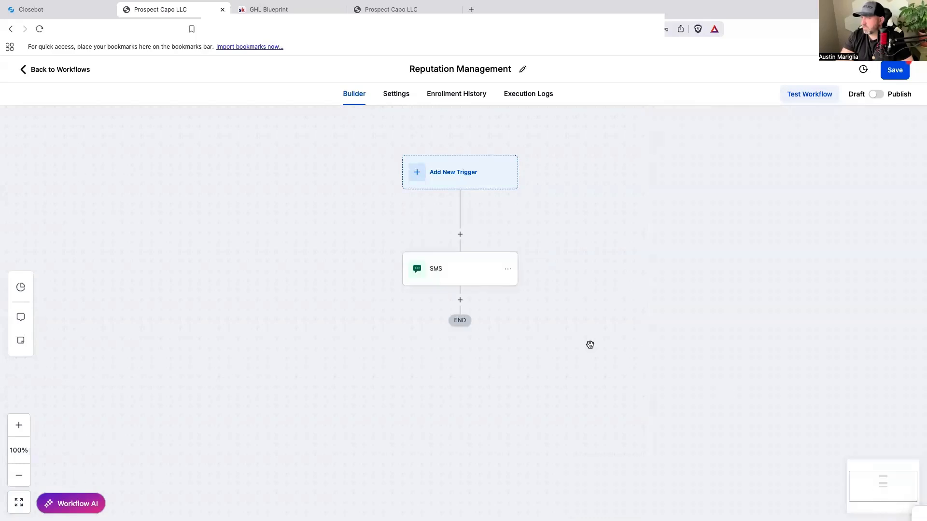
left_click(472, 270)
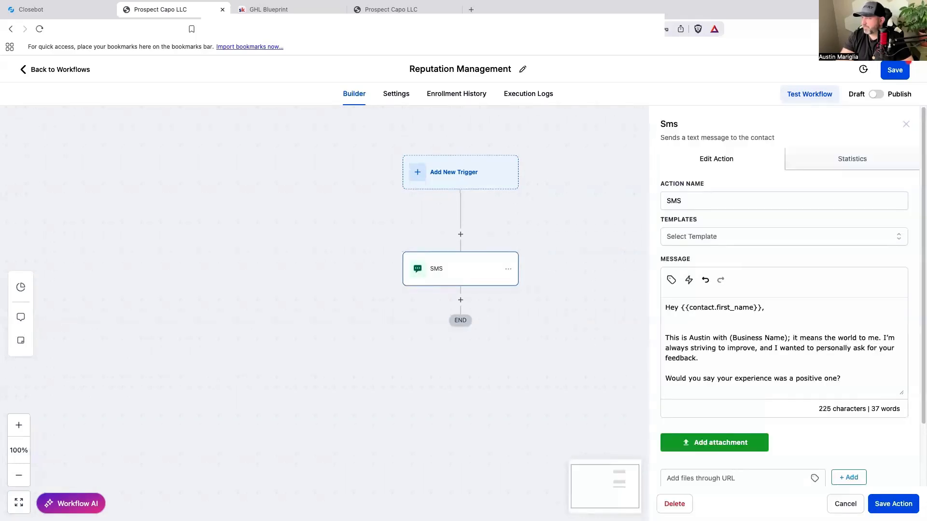
left_click(460, 234)
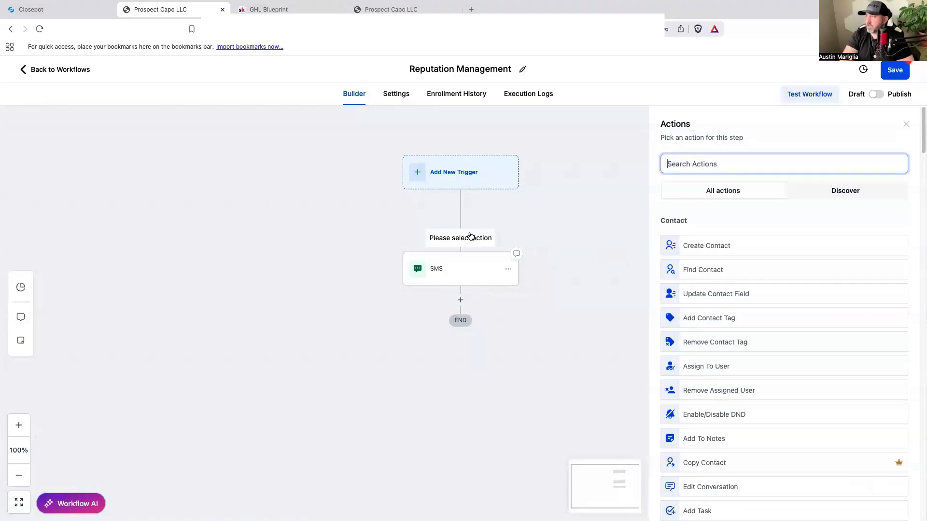
type("contact")
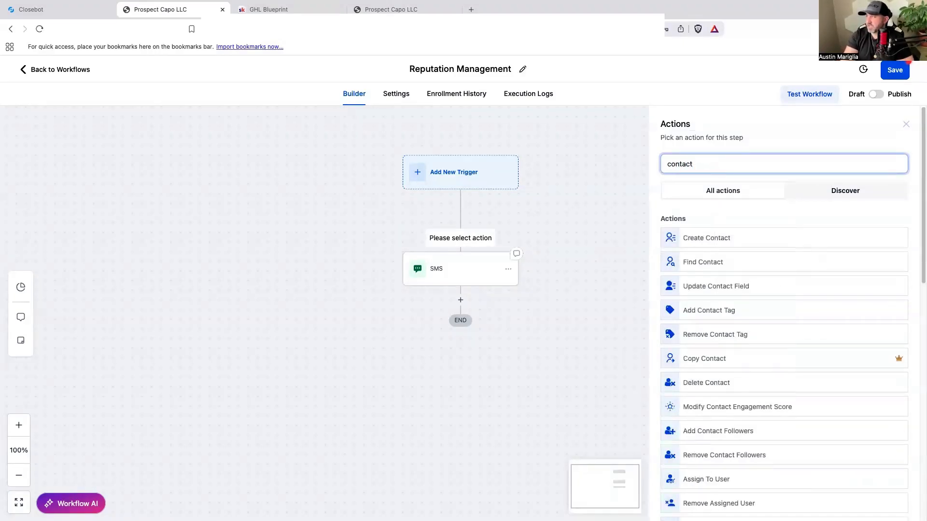
left_click(714, 241)
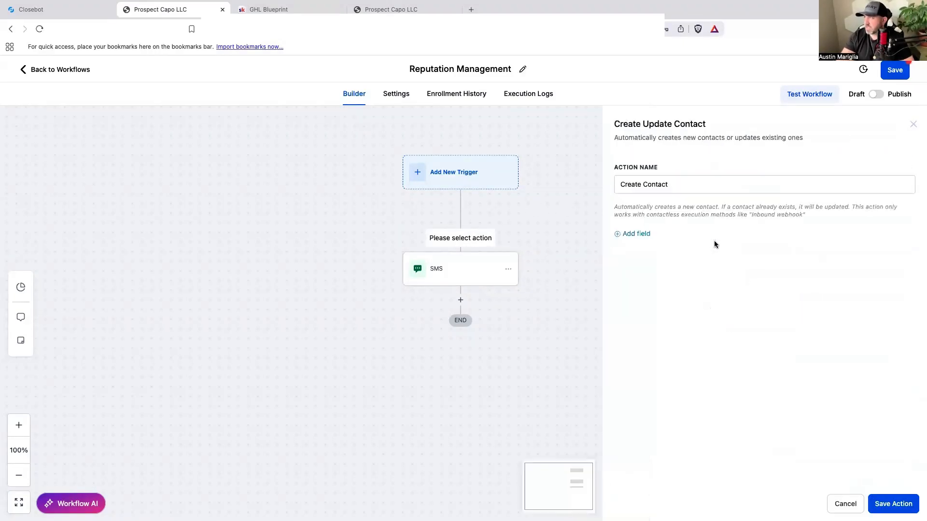
left_click(845, 504)
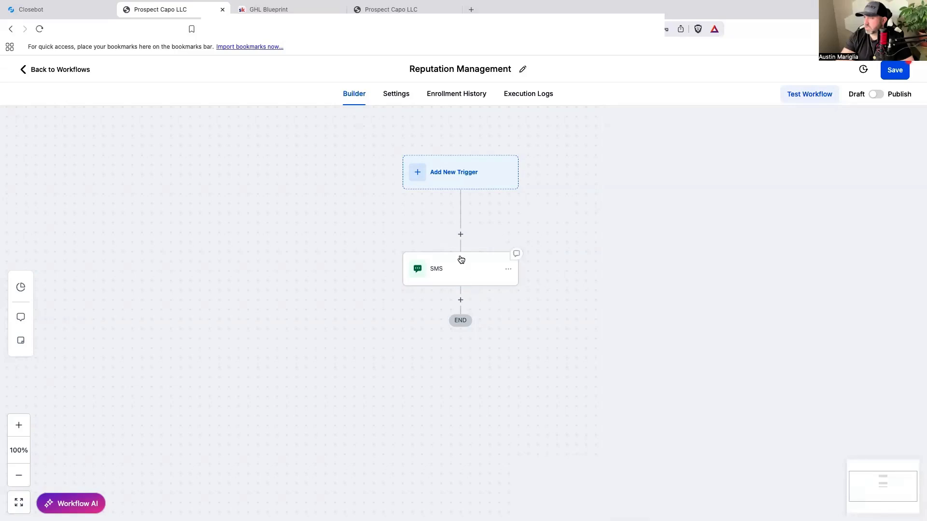
Insert an Add Contact Tag action above the SMS action and assign it a new tag named cbv2rm
left_click(460, 235)
type("tag")
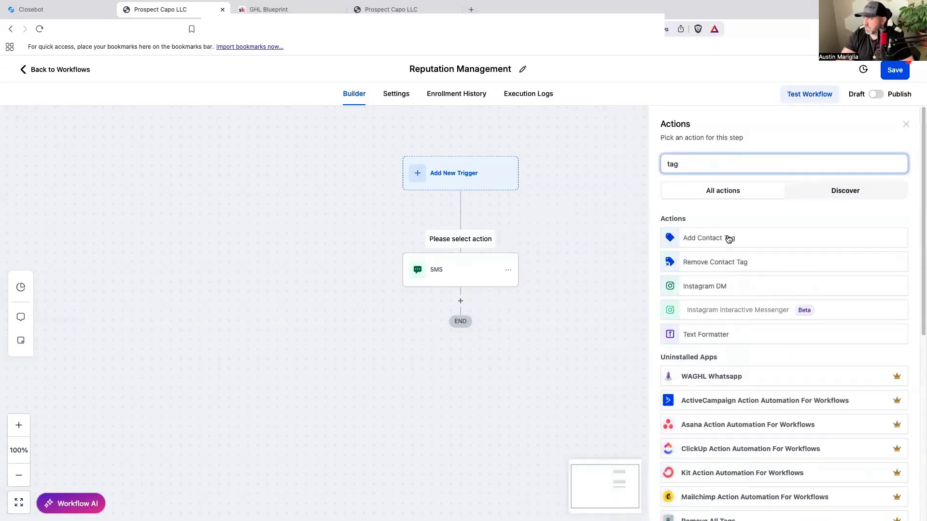
left_click(728, 237)
left_click(714, 230)
type("cbv2")
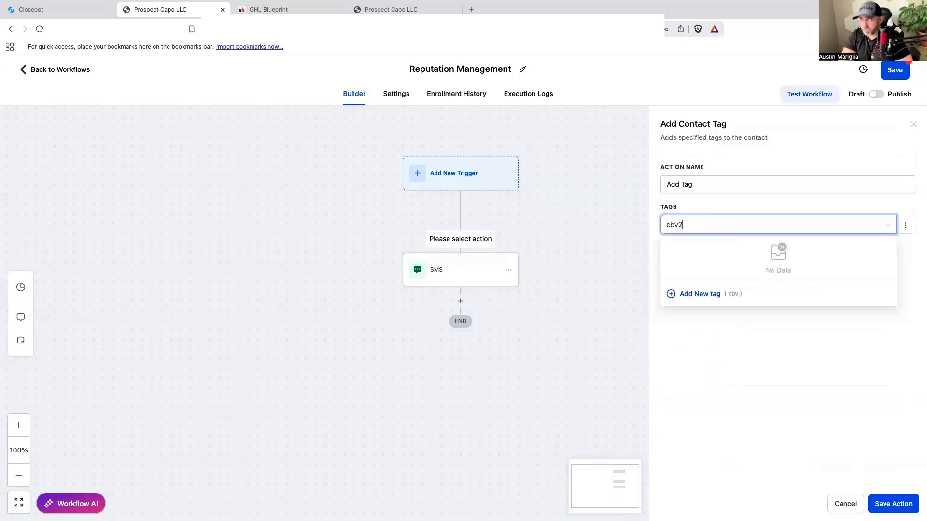
type("rm")
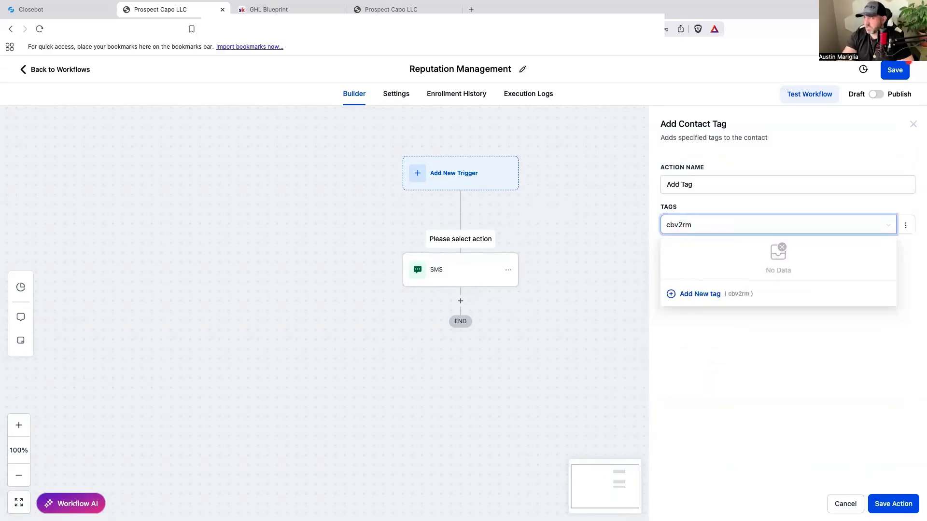
left_click(699, 294)
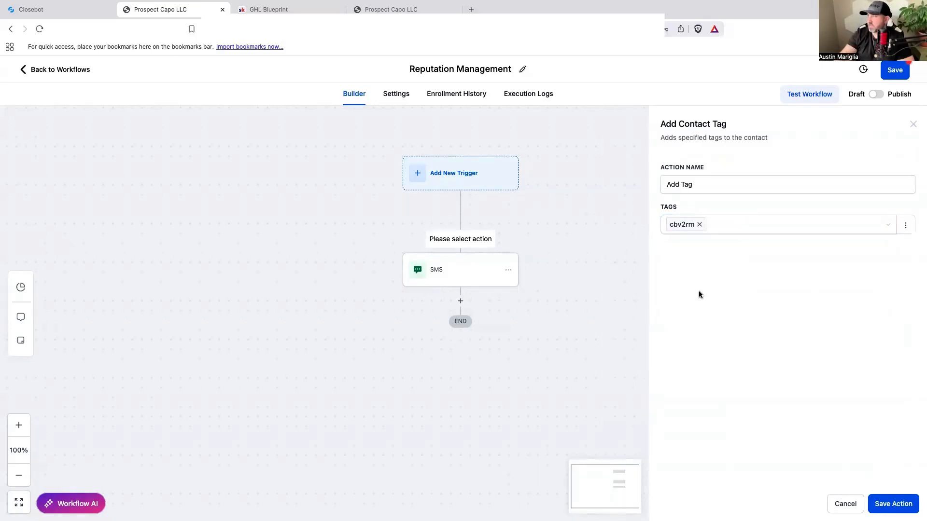
Name the tag action Add Tag "CBV2RM, then save the action and the workflow
left_click(722, 179)
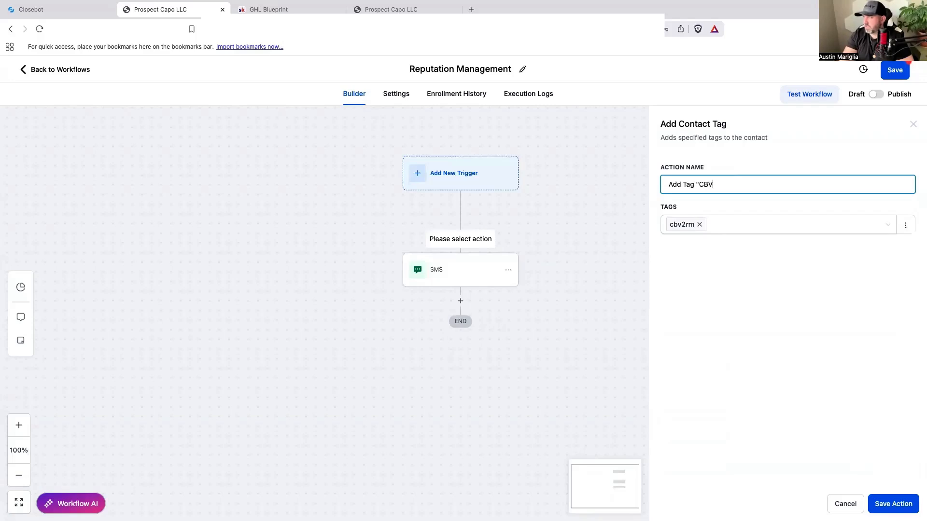
type("\"CBV@RM")
key("BackSpace")
key("BackSpace")
key("BackSpace")
type("2RM")
left_click(893, 502)
left_click(889, 73)
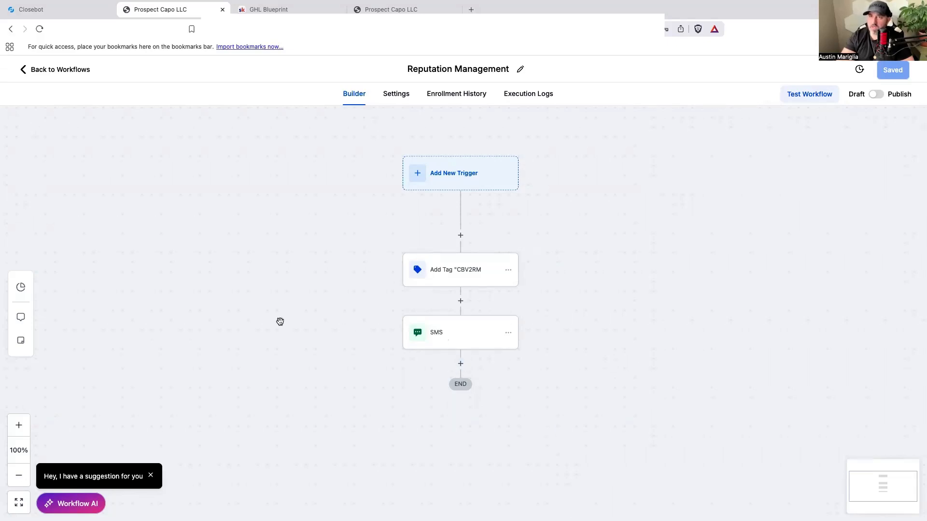
Review the message text in the SMS action below the tag action without changing it
scroll(580, 358, "down", 1)
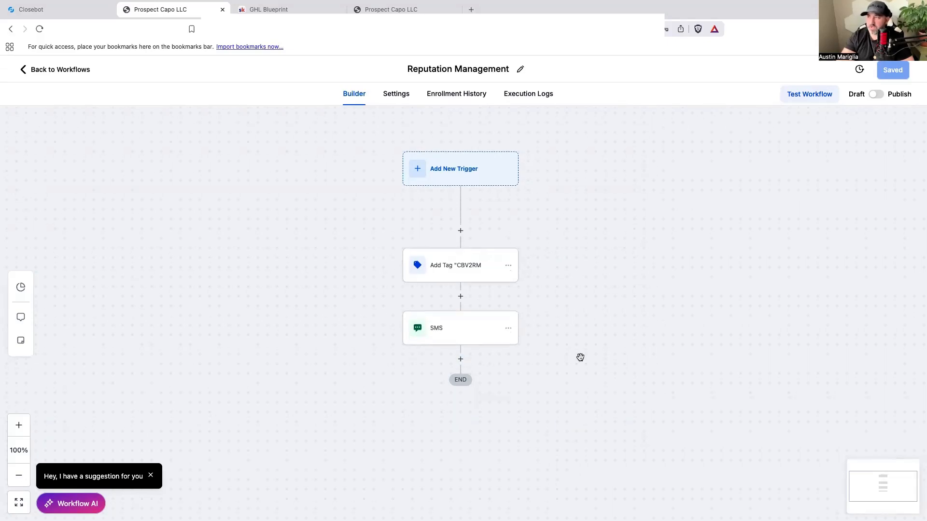
scroll(582, 357, "down", 2)
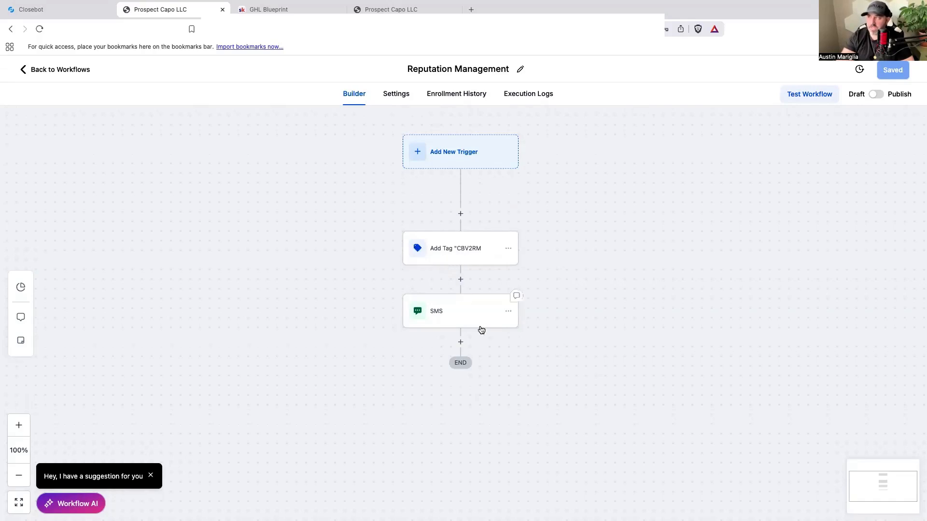
left_click(456, 313)
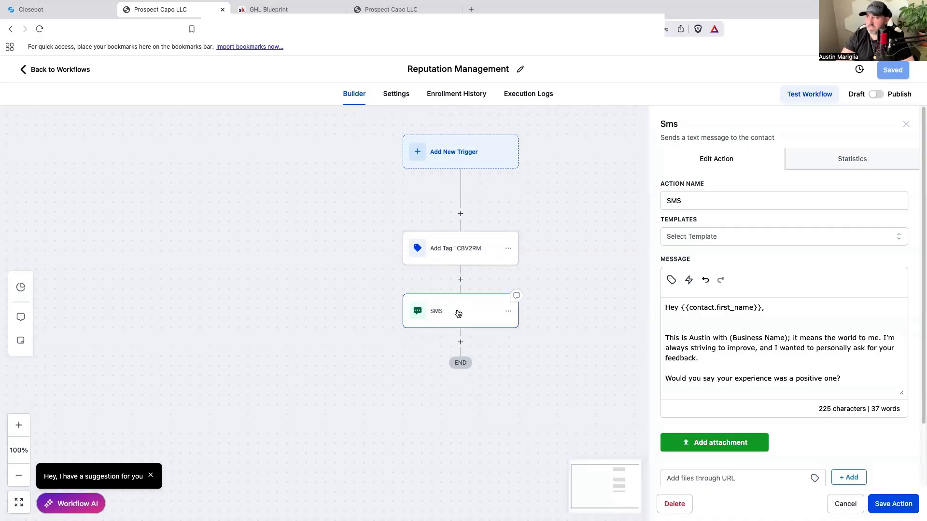
scroll(731, 319, "down", 1)
scroll(734, 314, "up", 2)
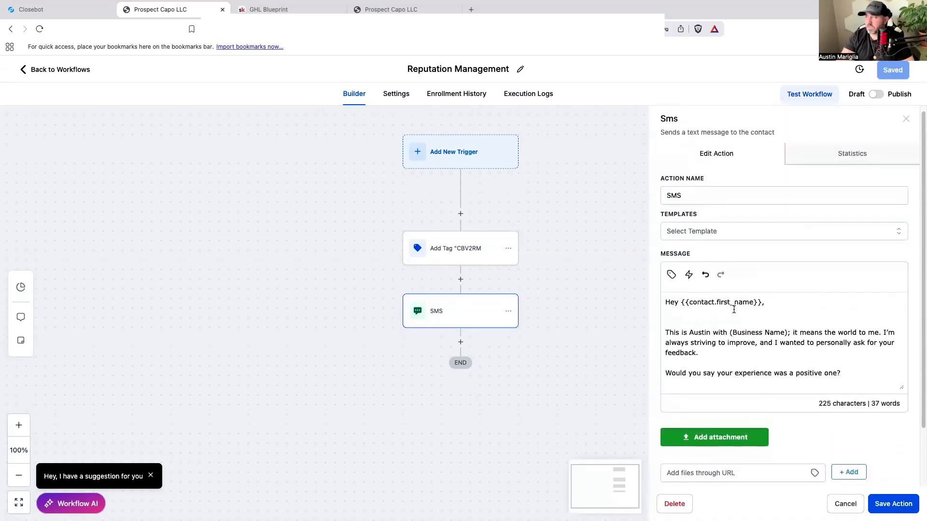
left_click(845, 504)
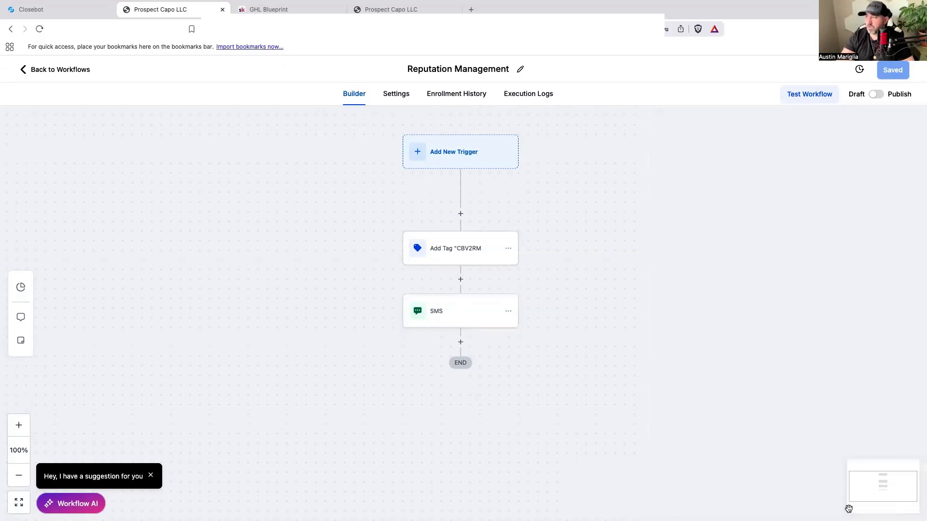
Copy the SMS action's message below the greeting, from the introduction through the positive experience question, and leave the action unchanged
left_click(463, 322)
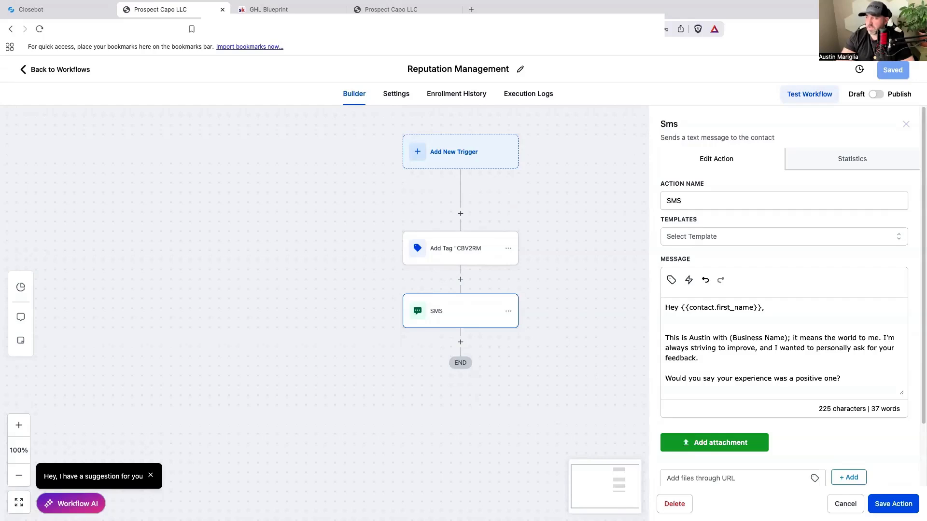
left_click_drag(861, 381, 669, 335)
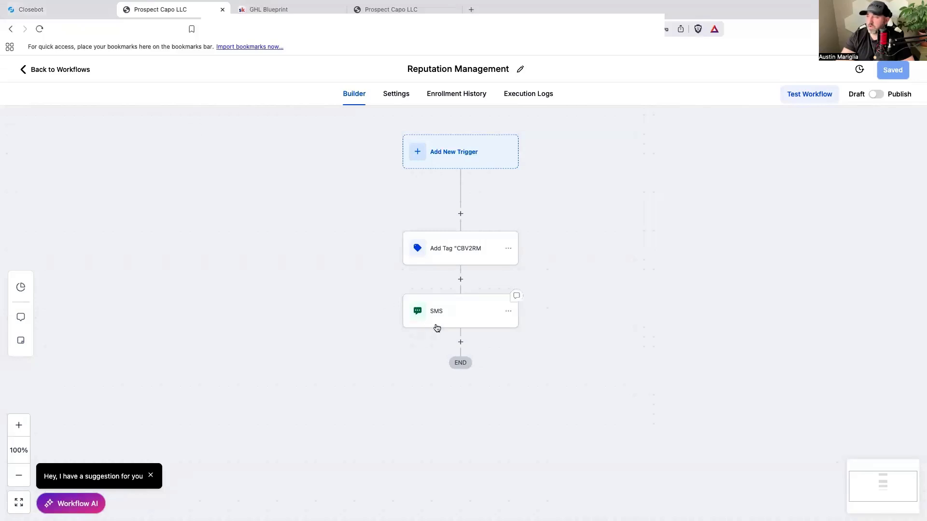
left_click(471, 310)
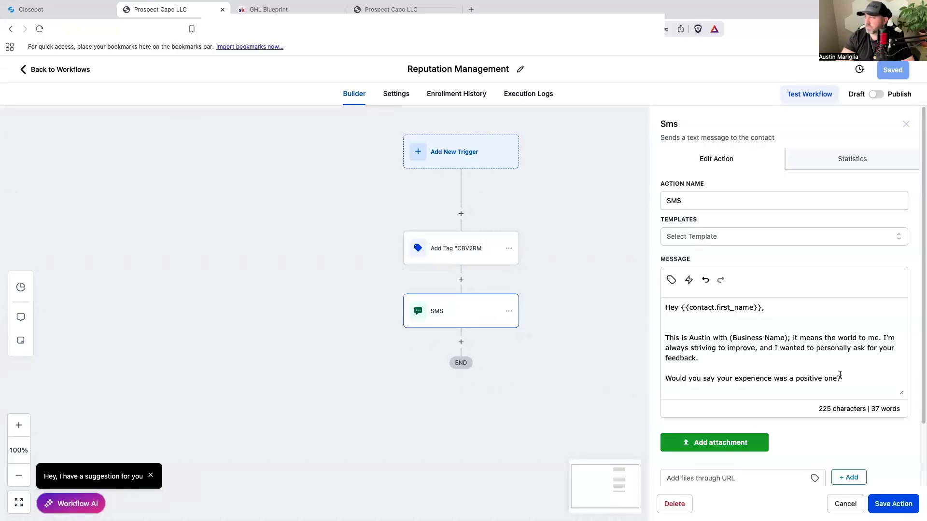
left_click_drag(808, 377, 666, 338)
right_click(686, 339)
left_click(703, 315)
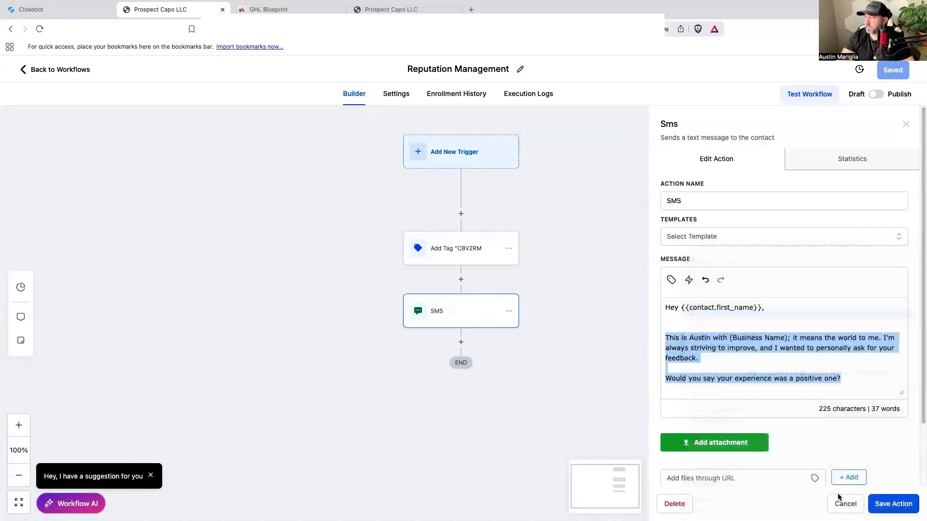
left_click(844, 504)
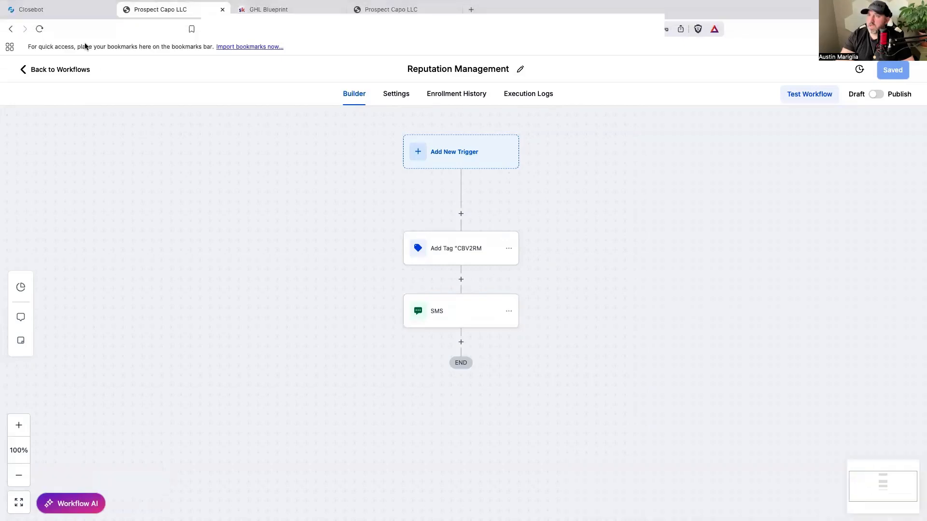
Switch to the CloseBot Reputation Management workflow, add a Switch node beside Start, and connect Start to it
left_click(83, 9)
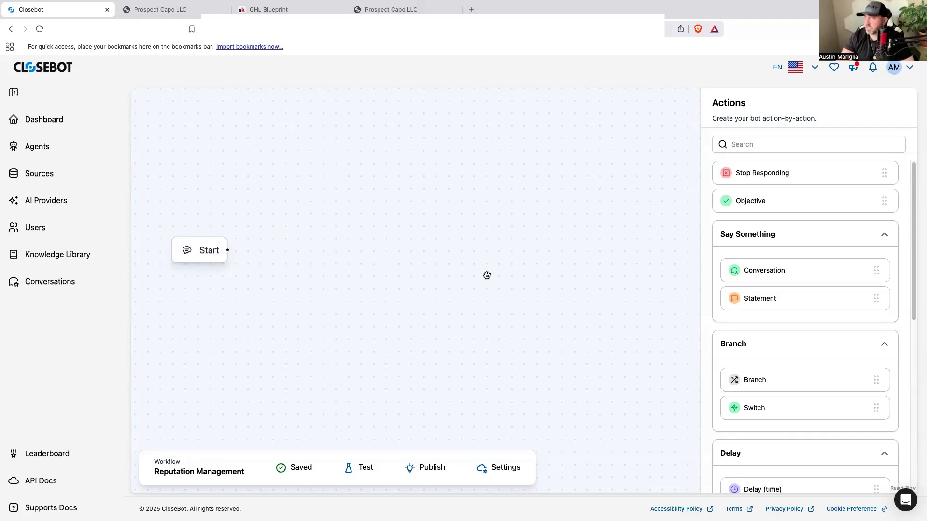
left_click_drag(797, 412, 322, 252)
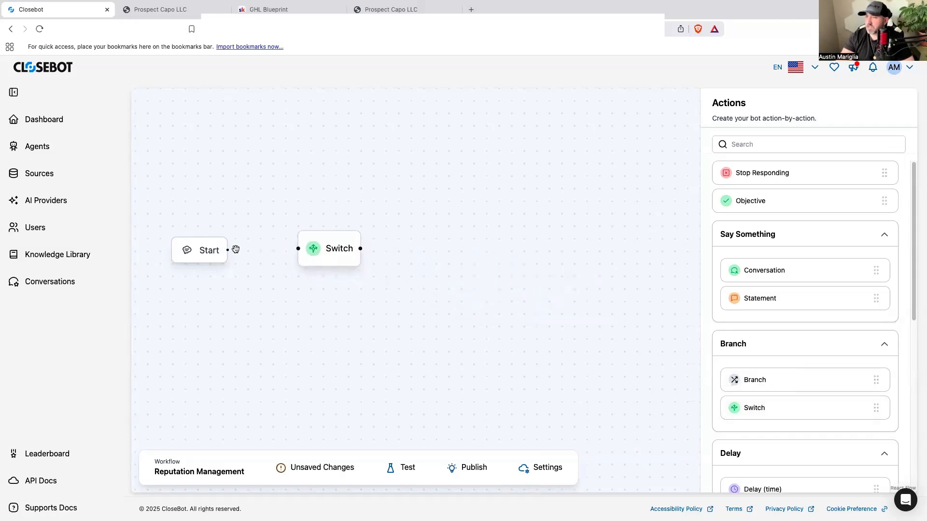
left_click_drag(228, 250, 321, 251)
left_click(320, 251)
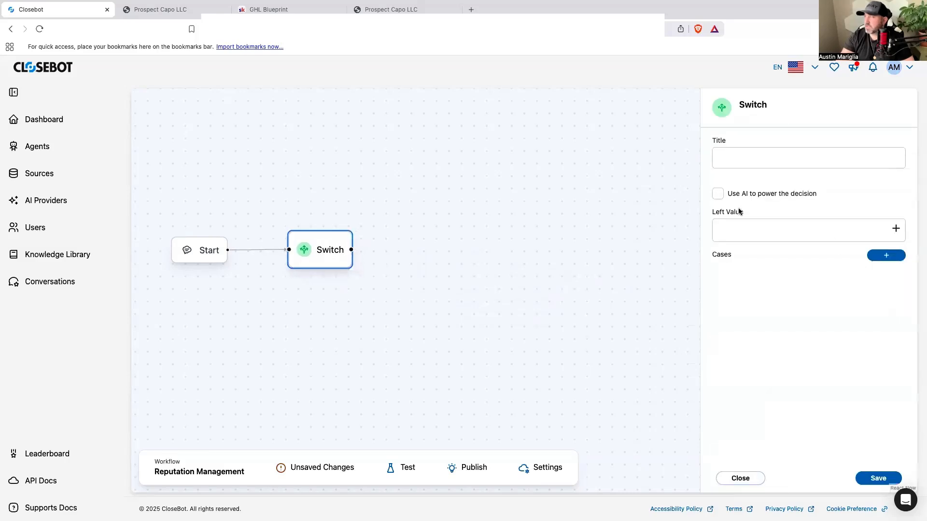
Let AI power the Switch node's decision and title the node "Did you have a good experience"
left_click(717, 194)
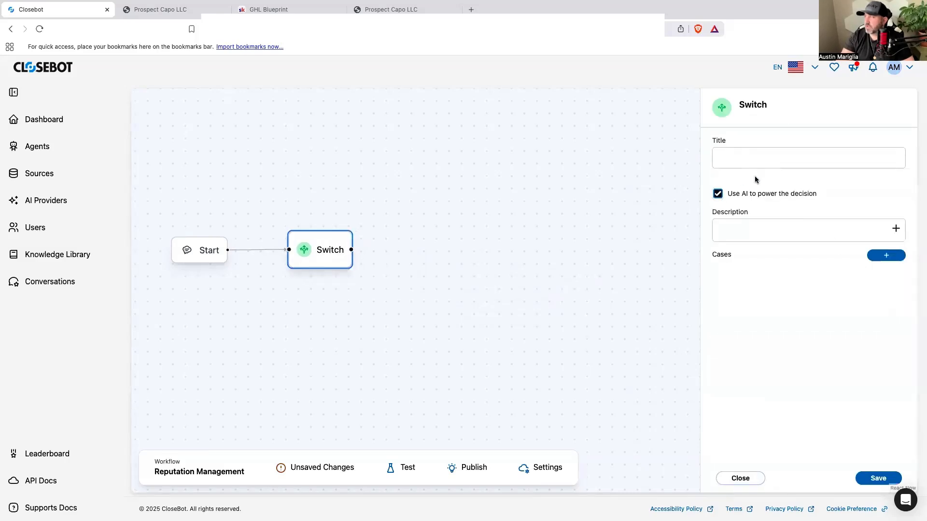
left_click(725, 144)
type("Did you have ")
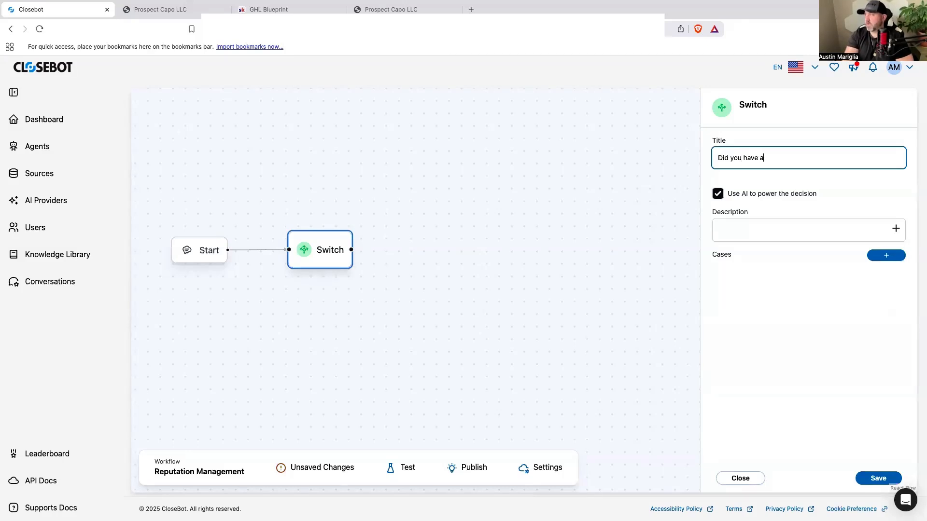
type("a good experience")
Describe the switch as "Contact is responding to this questions." followed by the copied review message in quotation marks
left_click(759, 226)
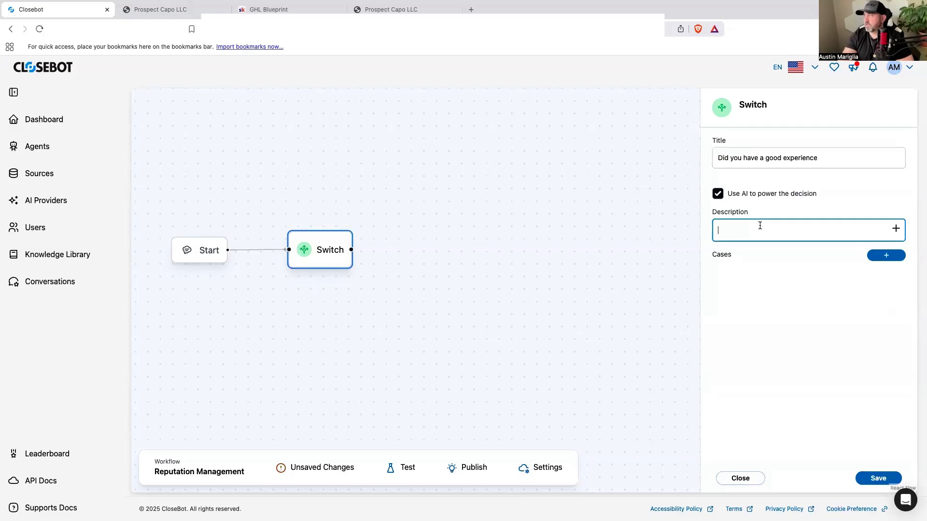
type("Contac")
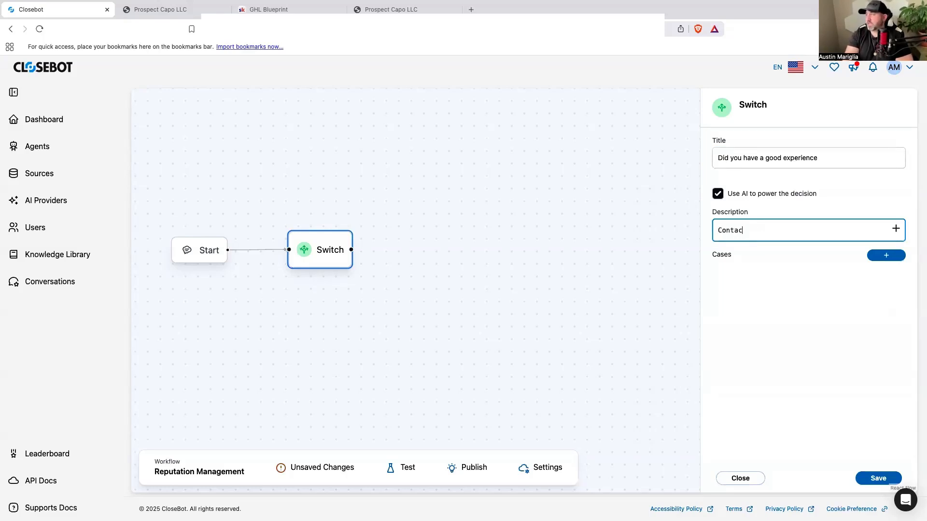
type("t is responding to this q")
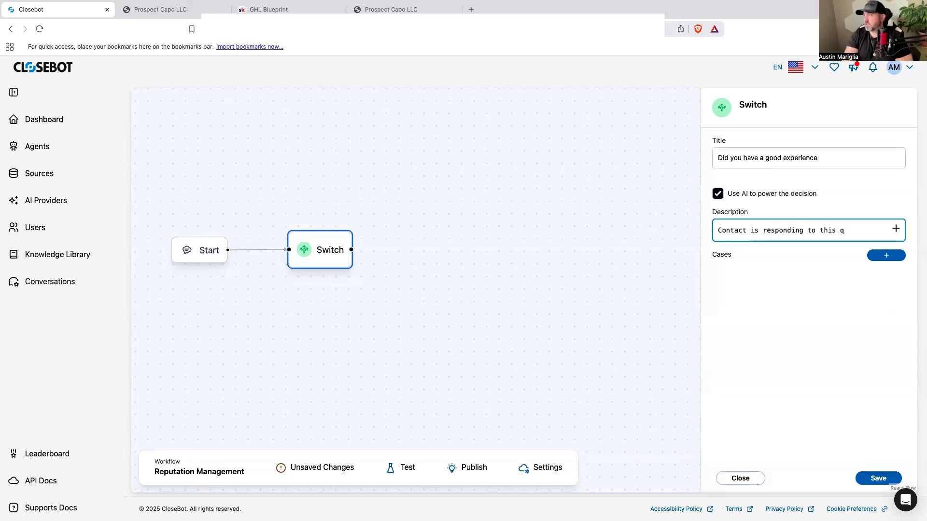
type("uest")
key("super+v")
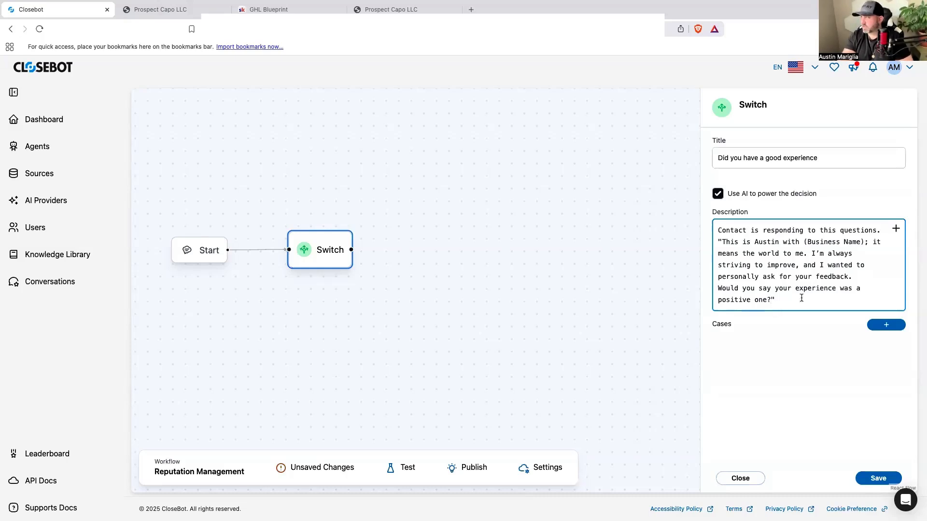
Add the cases "Yes they had a good experience" and "No, they did not have a good experience" to the switch and save it
left_click(882, 325)
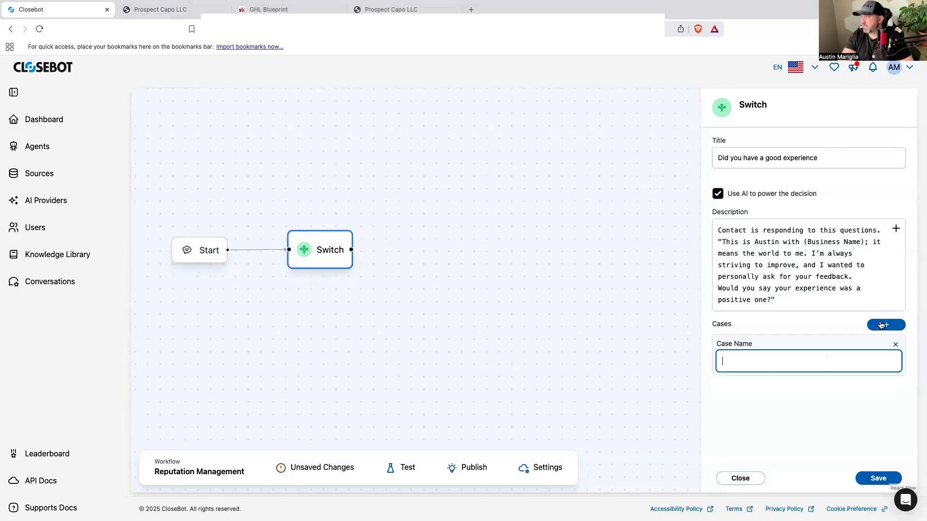
left_click(883, 323)
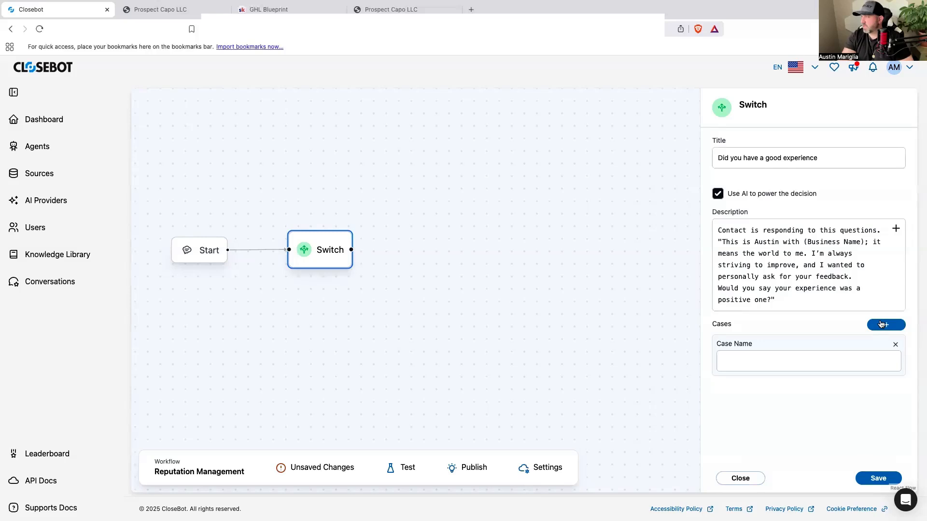
left_click(794, 361)
type("Yes")
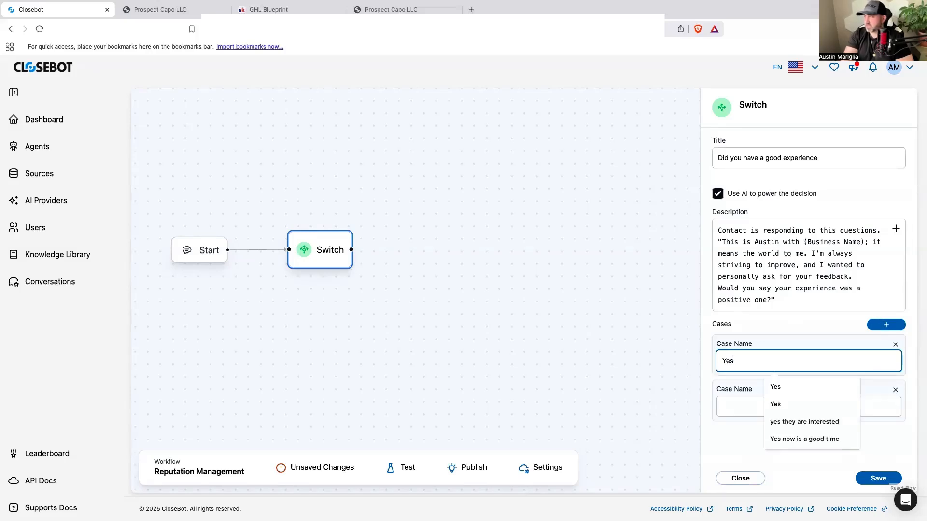
type(" they had ")
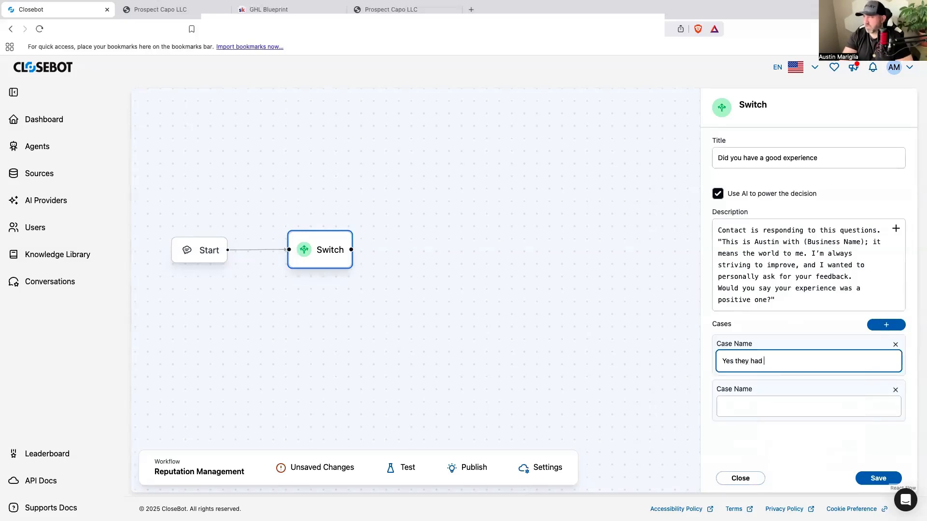
type("a good experience")
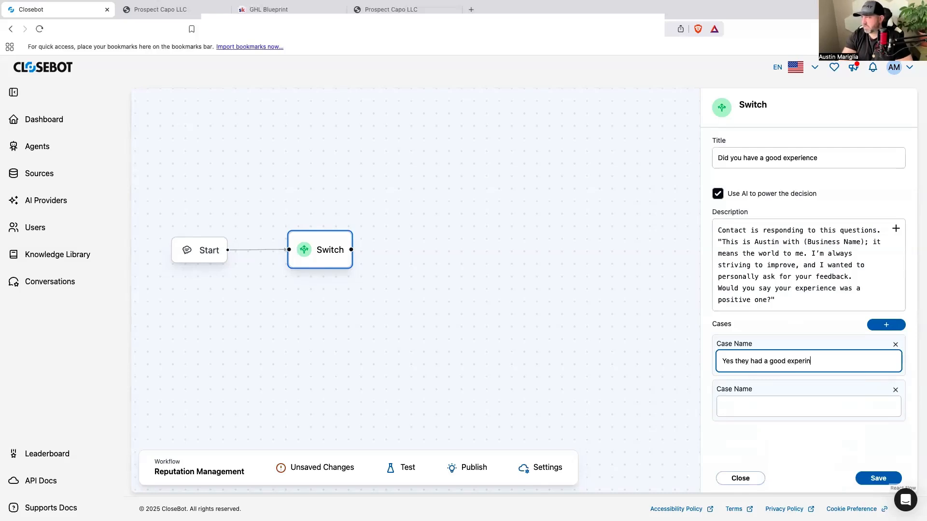
left_click(751, 413)
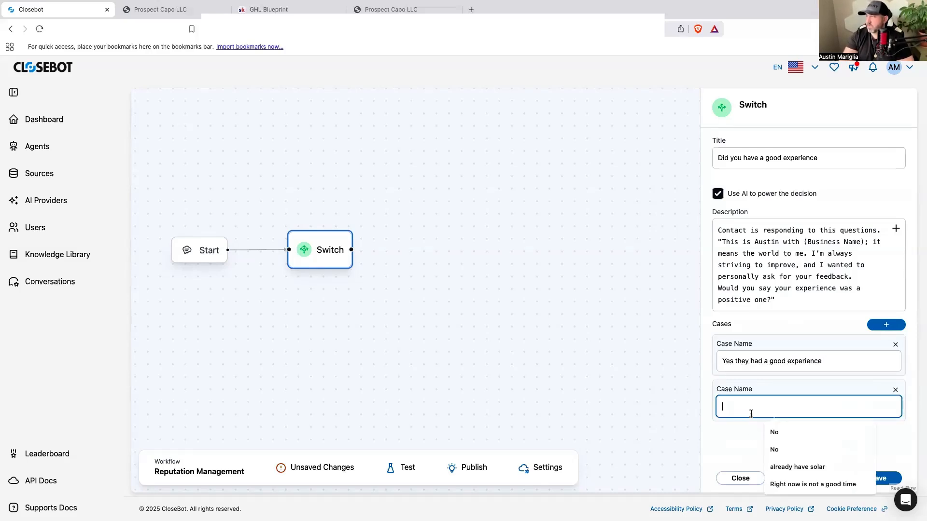
type("No, the")
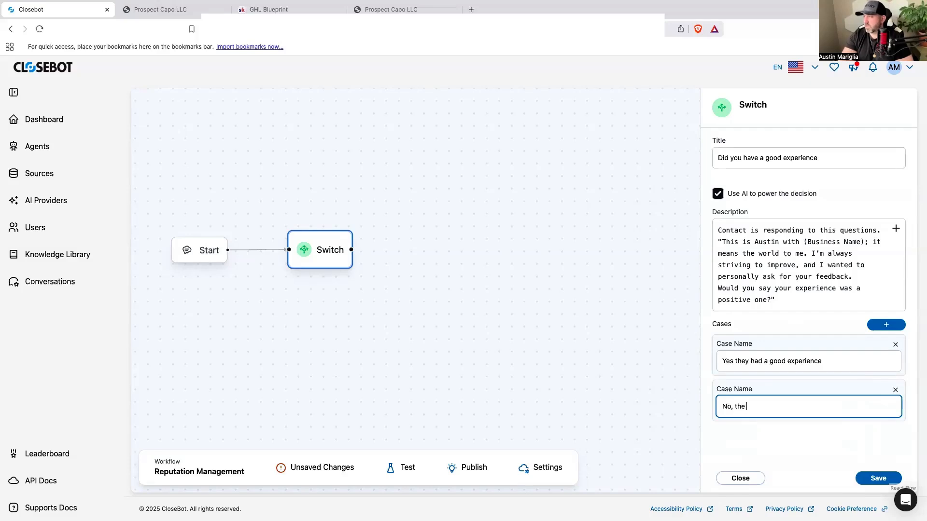
type("y did not have a ")
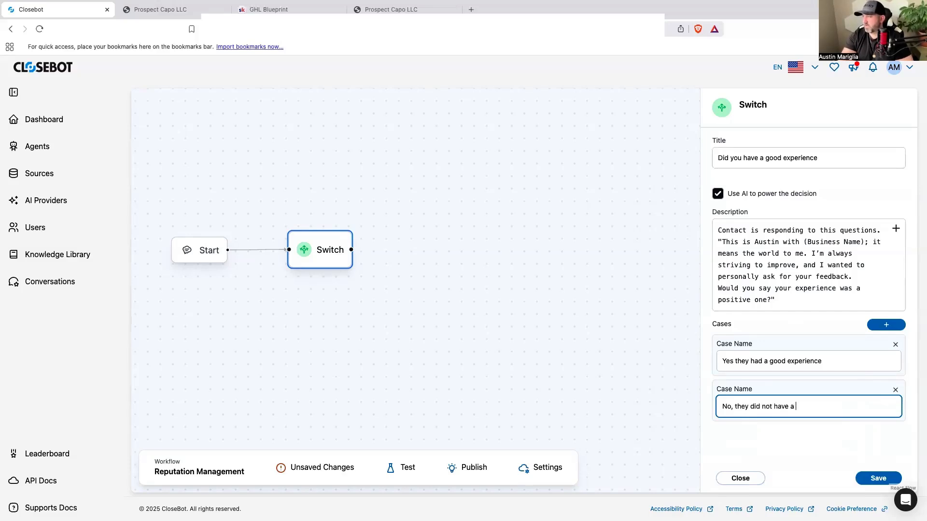
type("good experience")
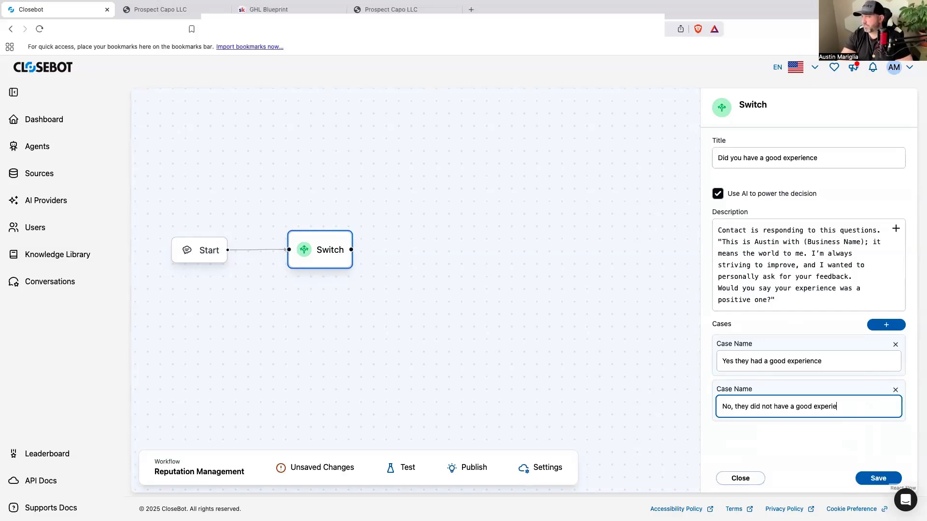
left_click(866, 479)
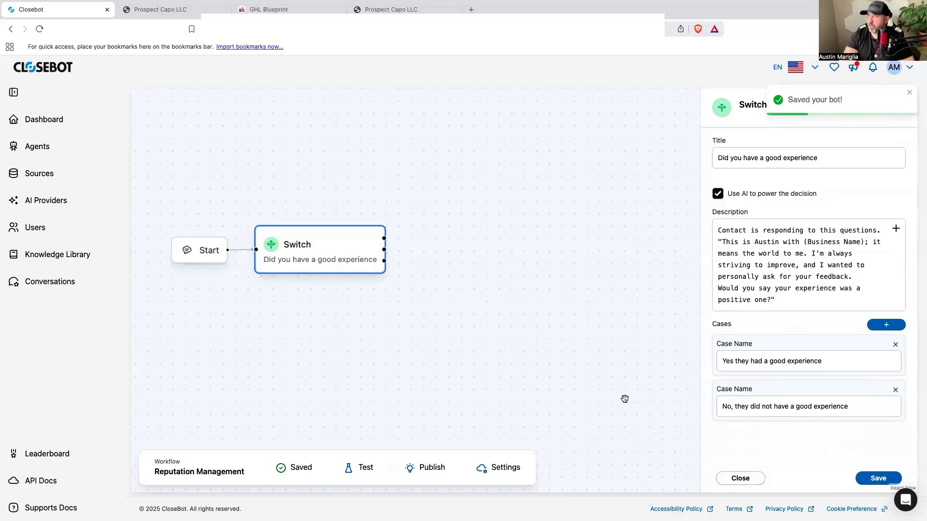
Shift the Switch farther from Start and add a Statement action beside it titled "Did not have a good experience"
left_click_drag(334, 262, 354, 261)
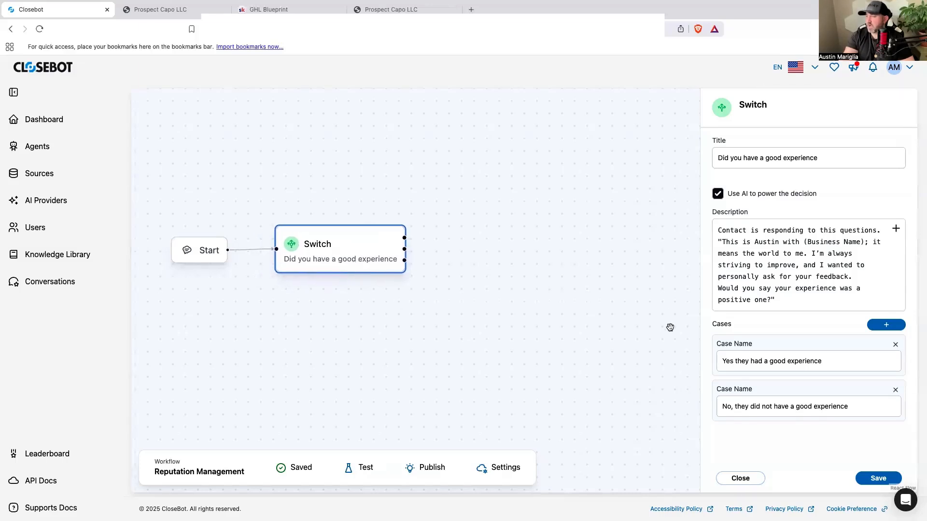
left_click(747, 478)
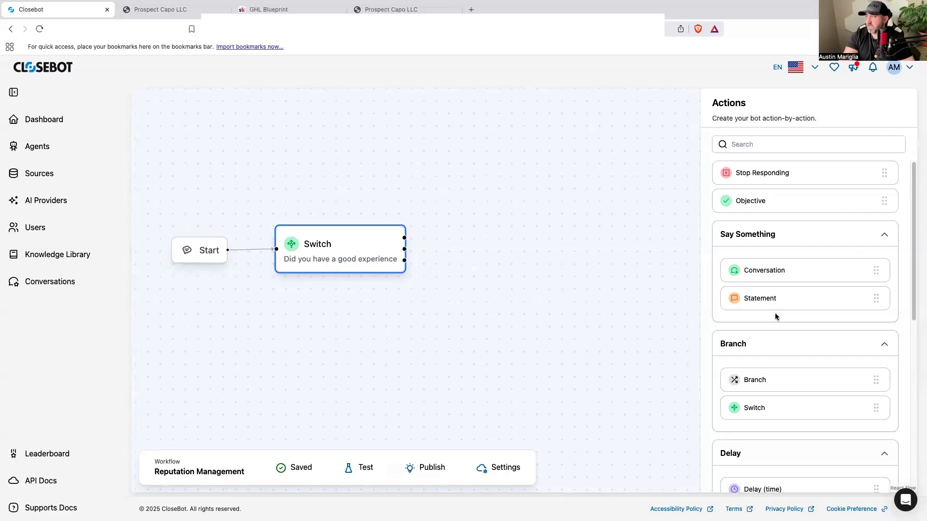
left_click_drag(775, 302, 529, 271)
left_click(559, 282)
left_click(773, 168)
type("Did n")
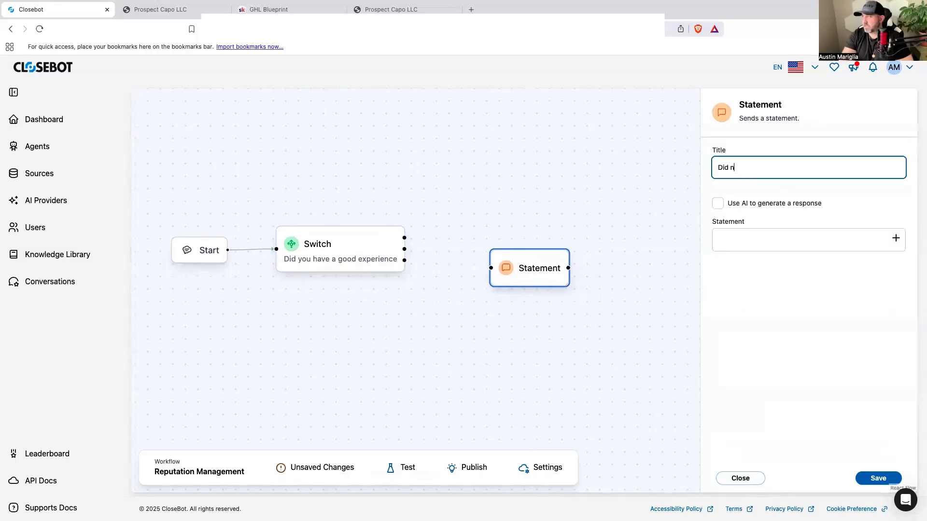
type("ot have a good experience")
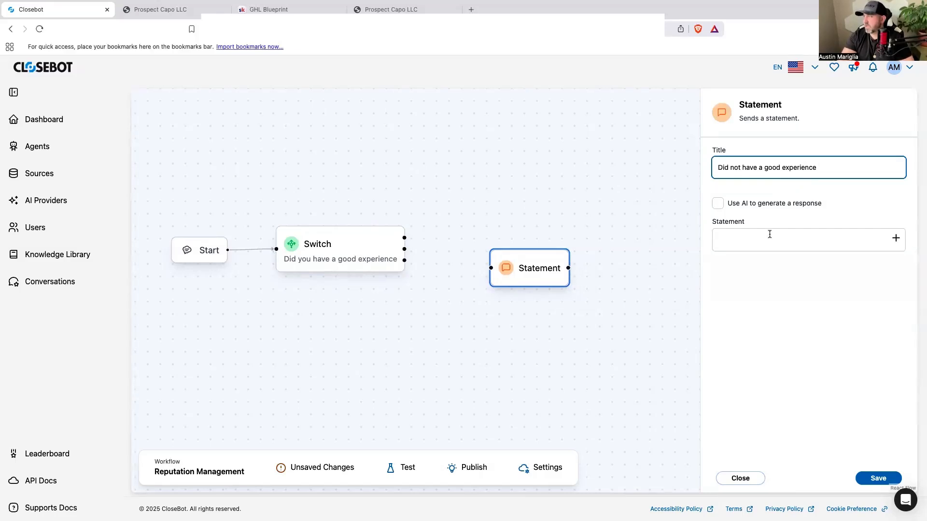
Link the statement to the Switch's No case and set its AI response to "Tell them we are sorry to hear about it and ask them what happened?"
left_click(718, 208)
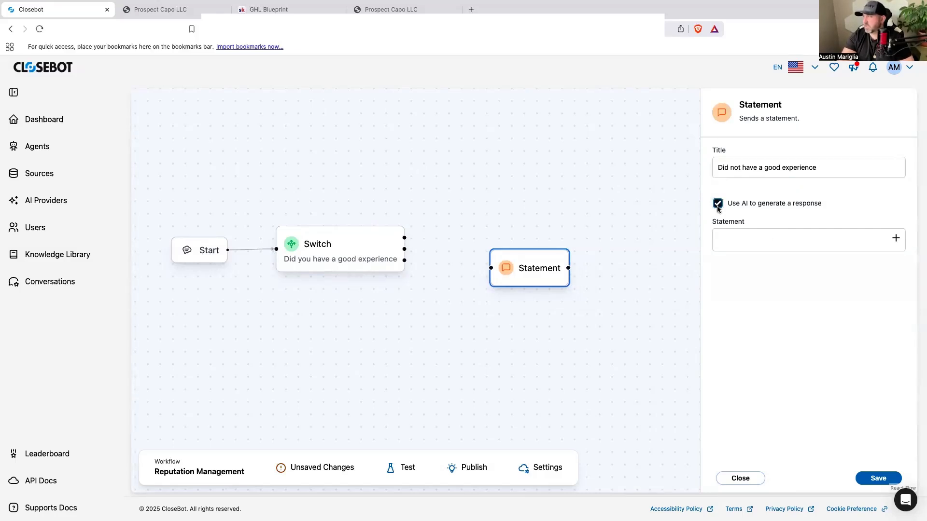
type("Tell them w")
type("e are s")
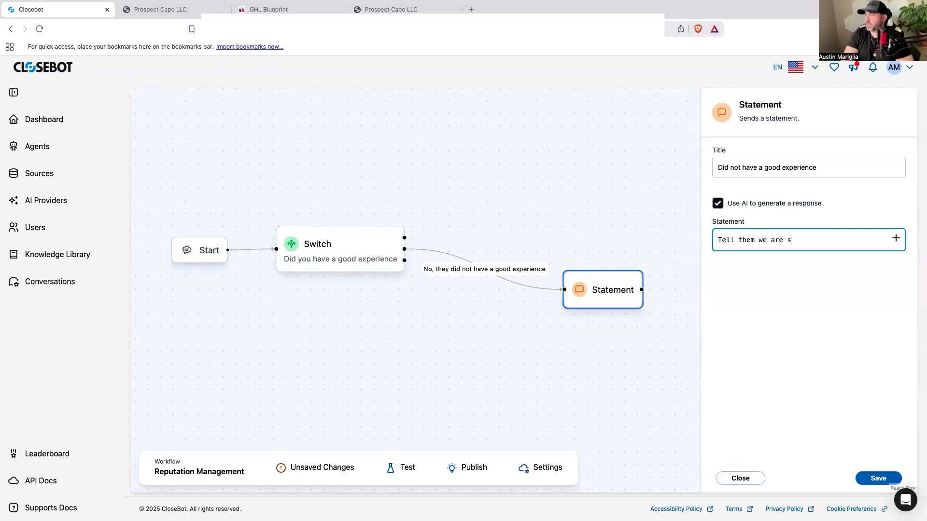
type("orry to hear about ")
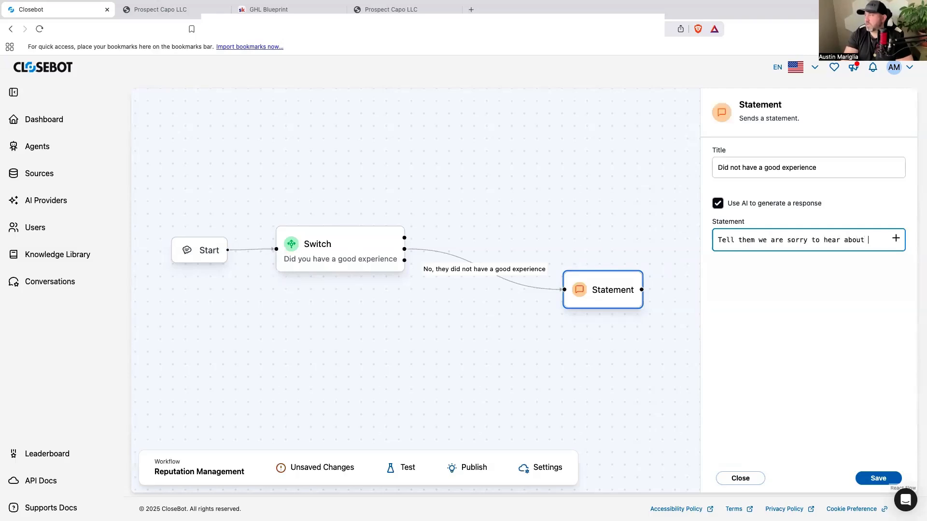
type("ti and ask them")
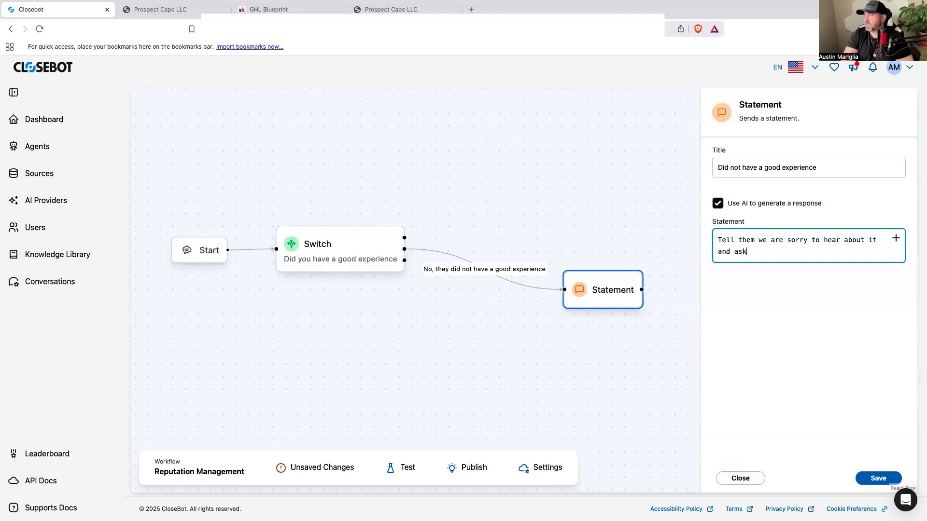
type(" what happened?")
left_click(878, 478)
Place the "Did not have a good experience" statement below the Switch and connect a new Conversation action after it
scroll(357, 387, "down", 3)
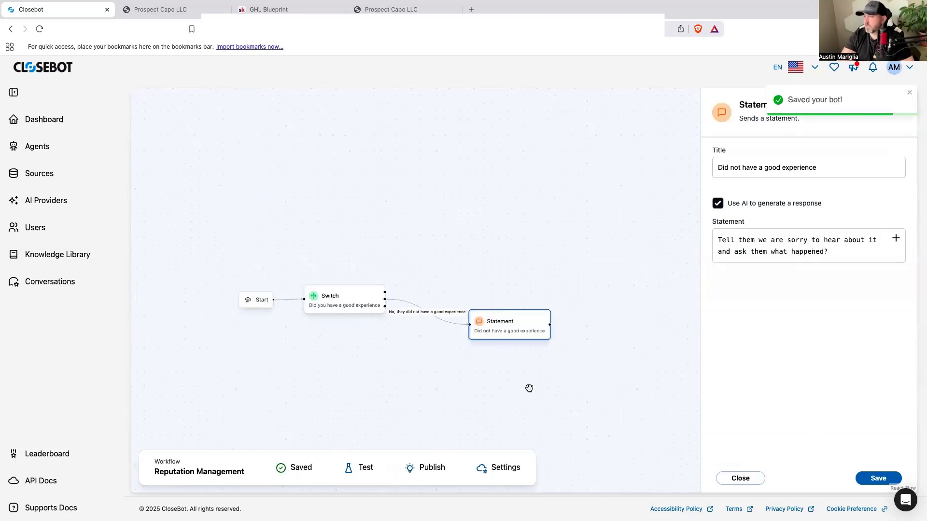
left_click_drag(598, 403, 526, 389)
left_click_drag(441, 314, 423, 354)
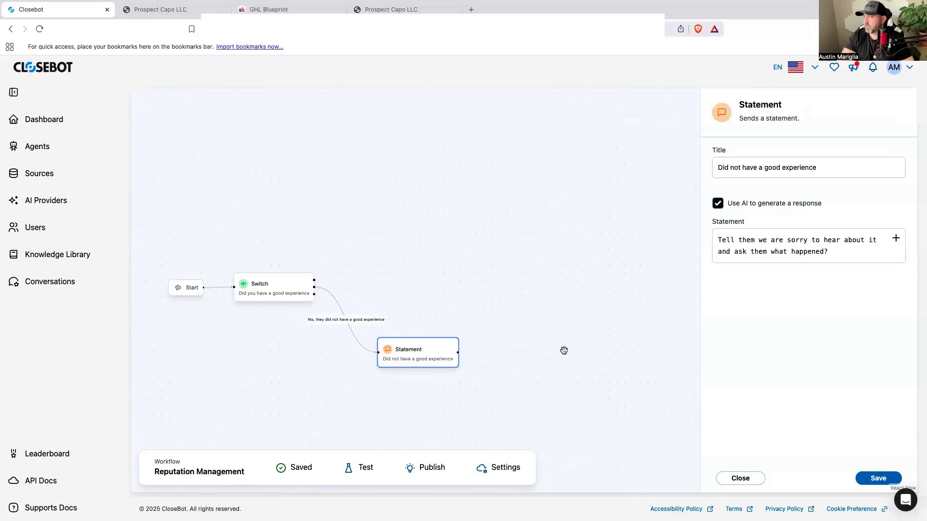
left_click(747, 482)
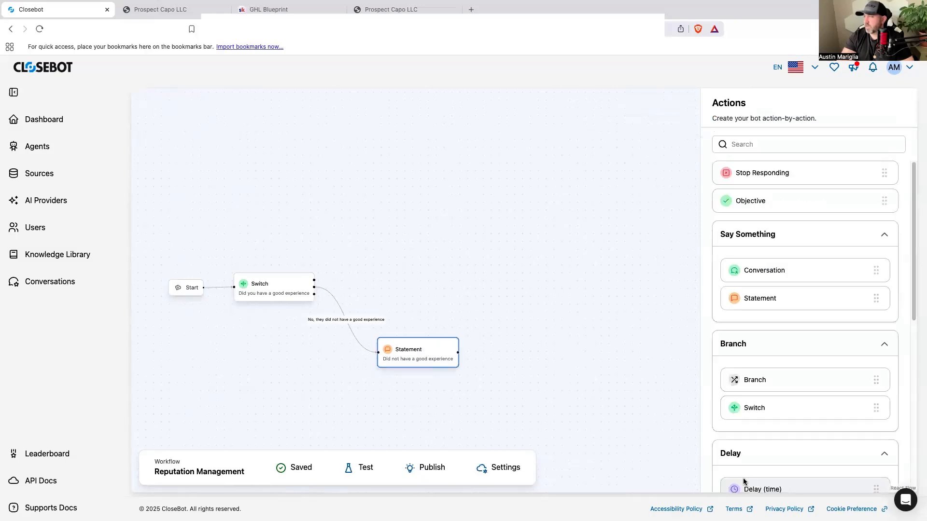
left_click_drag(784, 271, 536, 357)
left_click_drag(458, 352, 515, 353)
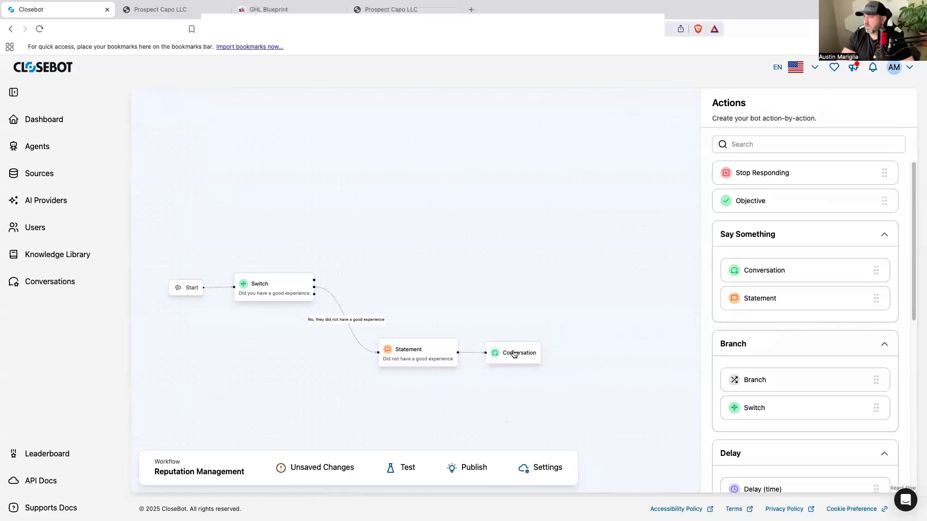
Give the Conversation action the extra prompt "Do not promise to fix anything. Just be there to listen to them" and save the bot
left_click(515, 355)
left_click(757, 157)
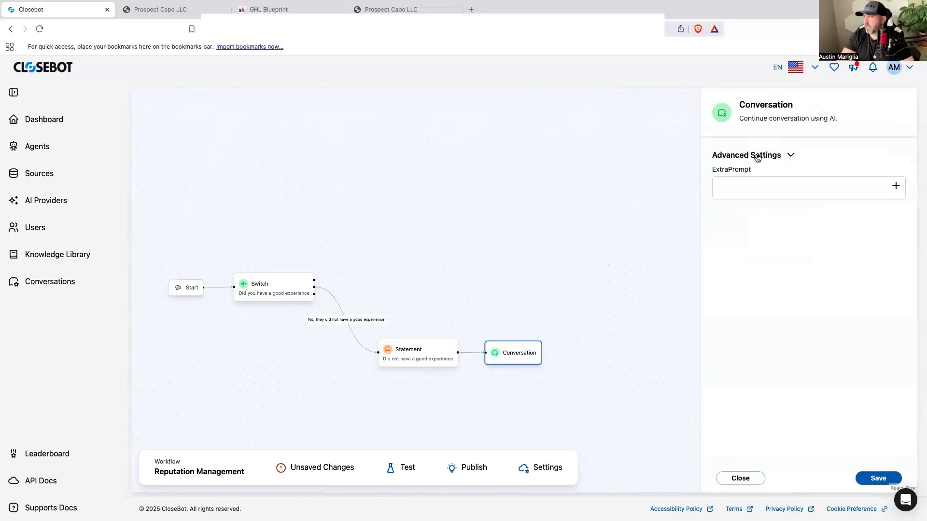
left_click(772, 188)
type("Do not promise to fix anythin")
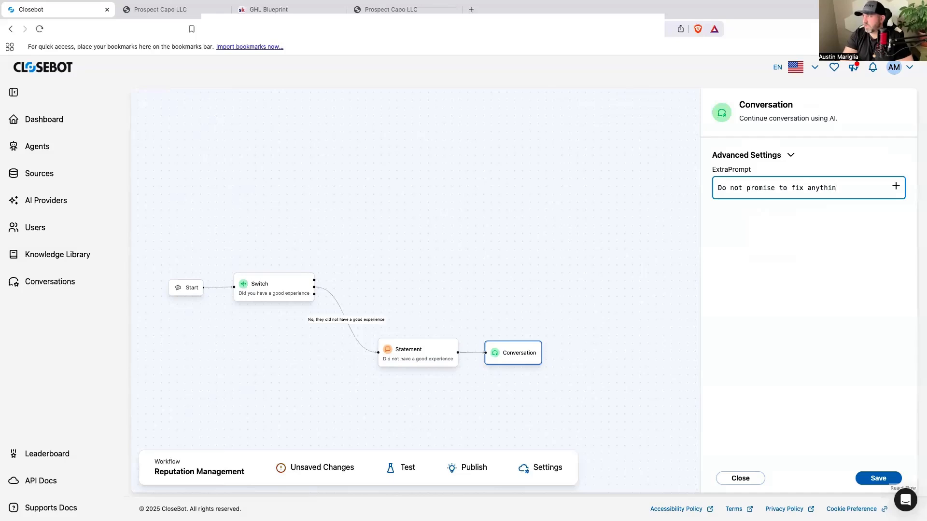
type("g. Just be there to li")
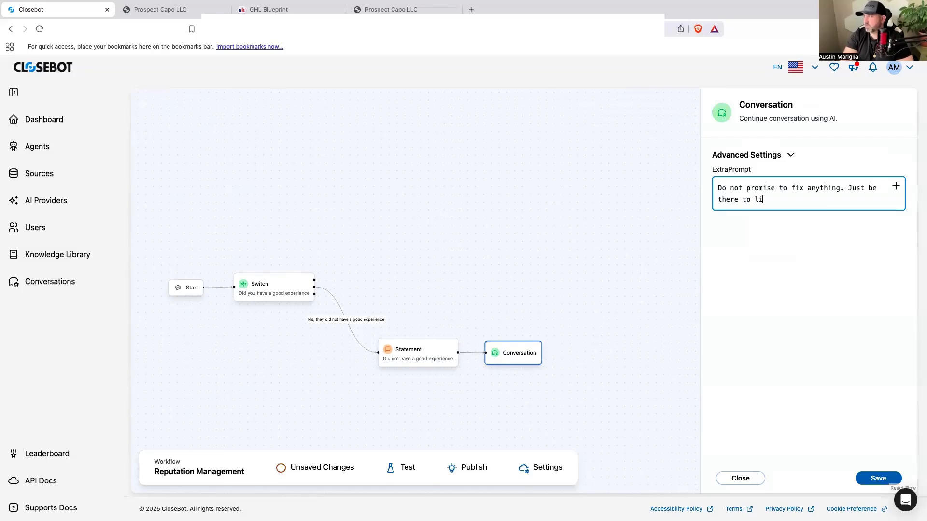
type("sten to them")
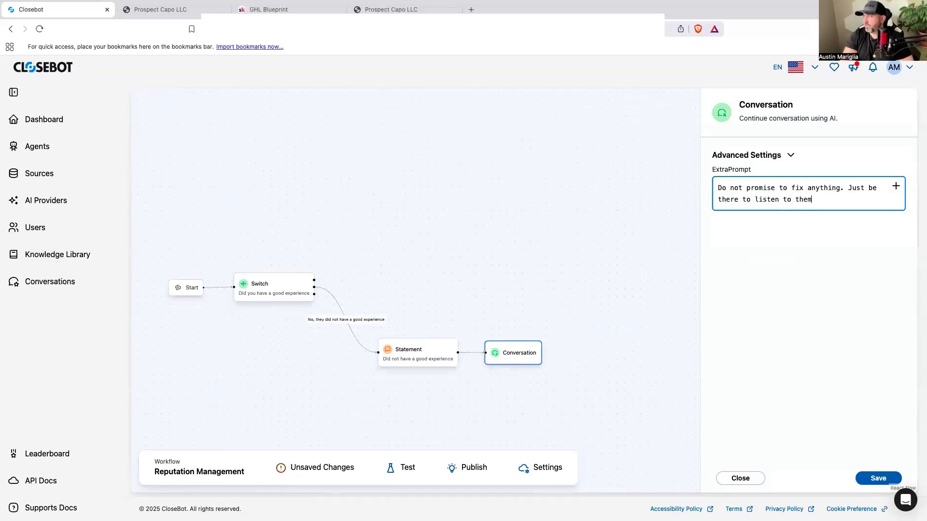
left_click(874, 477)
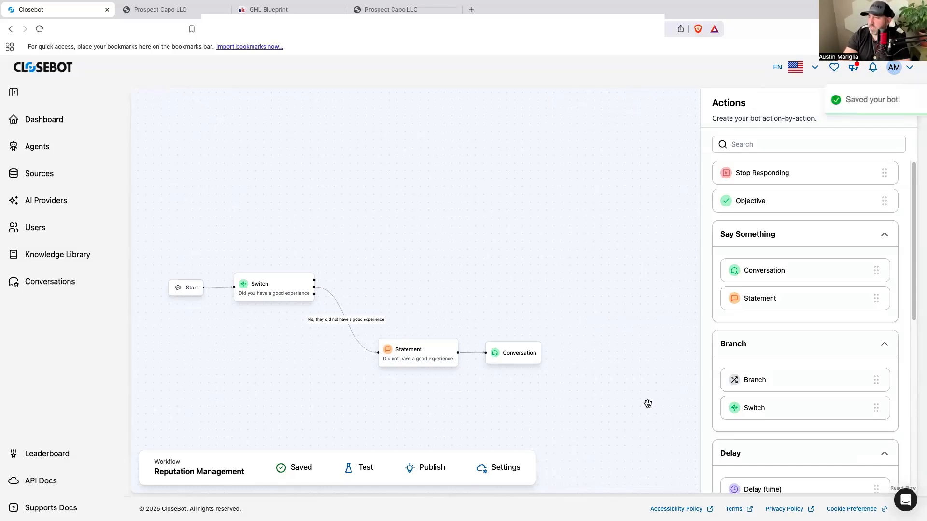
Add a Statement action on the Switch's "Yes they had a good experience" case and title it "Yes"
scroll(686, 374, "down", 1)
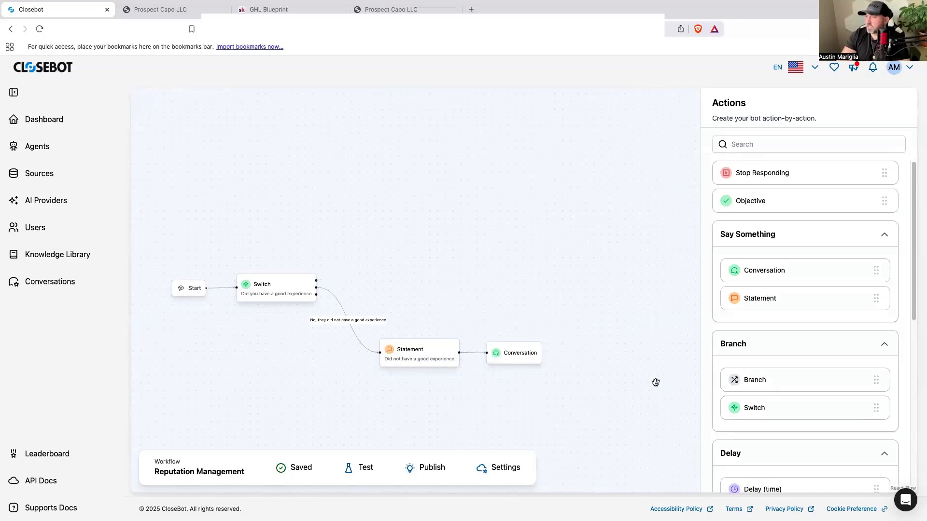
left_click_drag(755, 300, 397, 245)
left_click(415, 248)
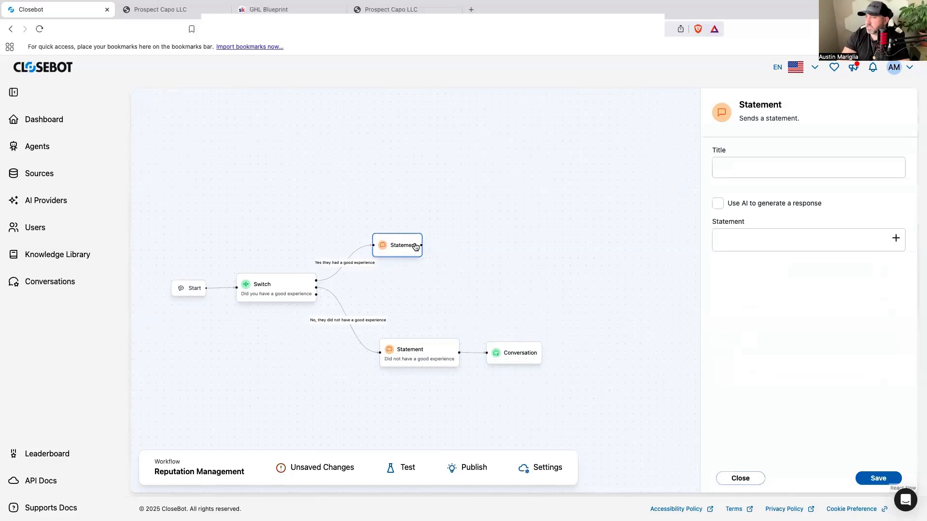
left_click(765, 172)
type("Yes")
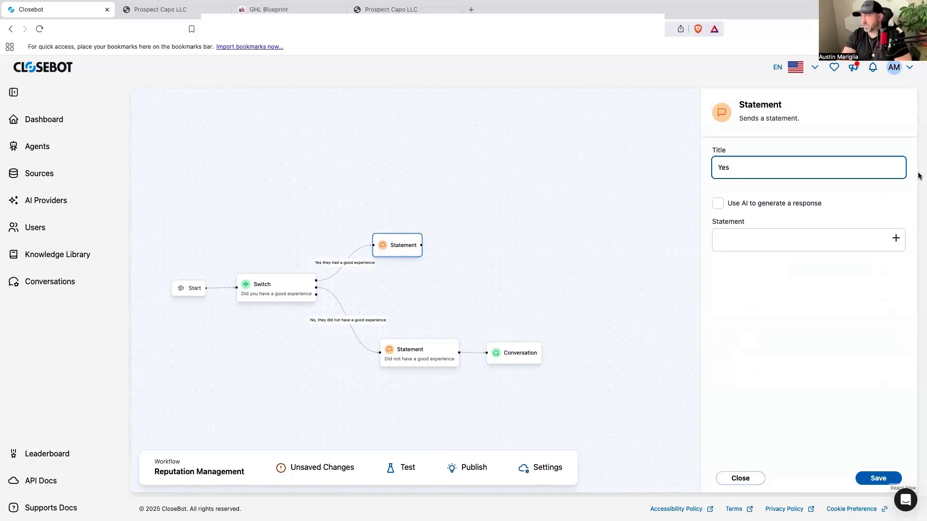
Enable AI and enter "Tell them we are glad to hear it and ask them if they would be willing to write a positive review about their experience."
left_click(718, 203)
key("Tab")
type("Tell them we are glad to hear it and ask them if")
key("BackSpace")
key("BackSpace")
key("BackSpace")
type("it and ask them if ")
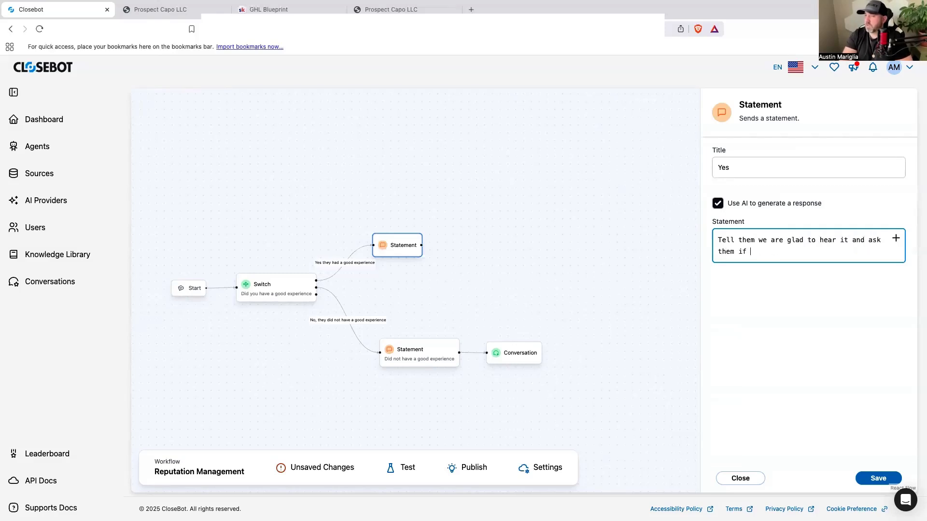
type("they would be willing to w")
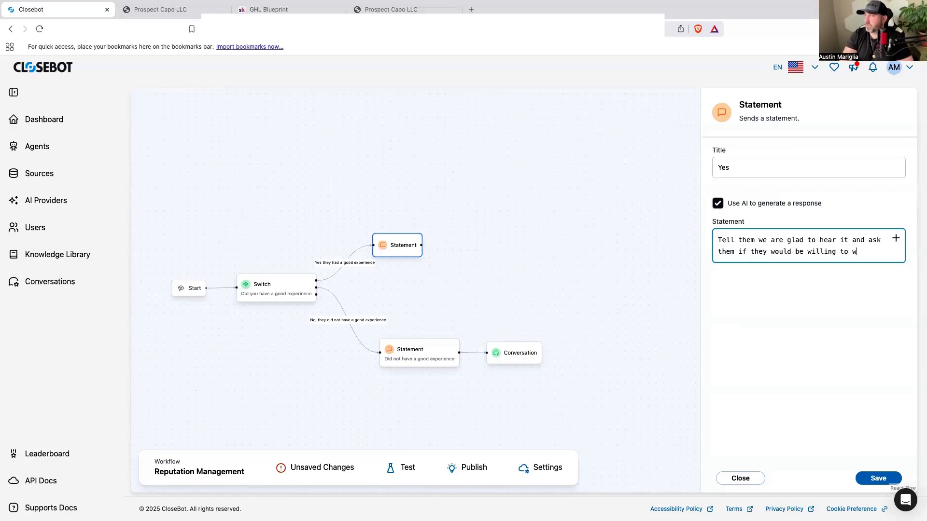
type("rite a positive review ")
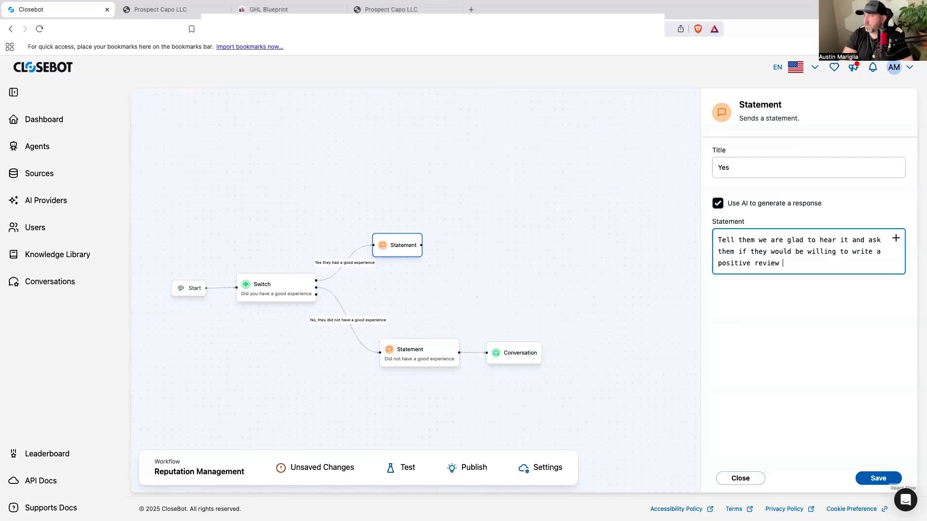
type("about their experience. Let t")
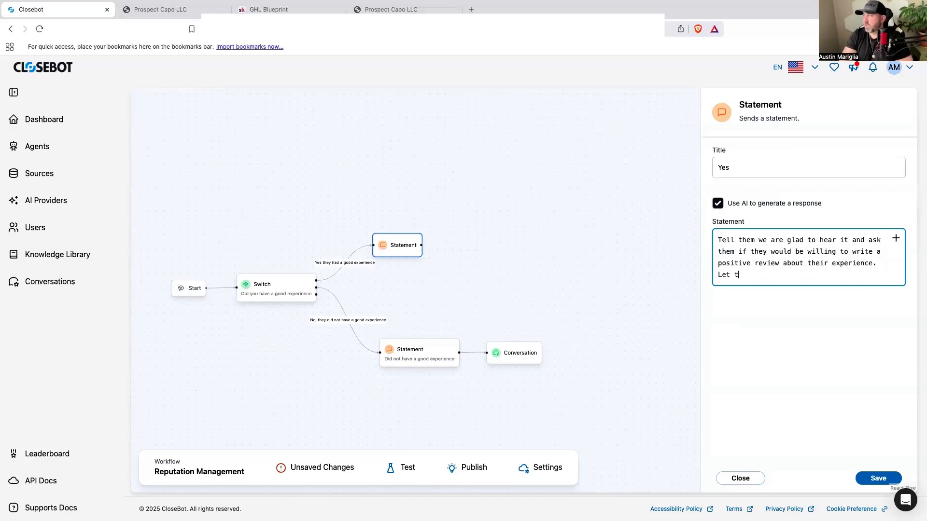
Append "Let them know we use these reviews to celebrate people in the backround at the office during staff meetings that do not get alot of attention."
type("hem know we use these reviews")
key("BackSpace")
type("s to cel")
key("BackSpace")
type("elebrate people in the backround")
key("BackSpace")
type("round at the of")
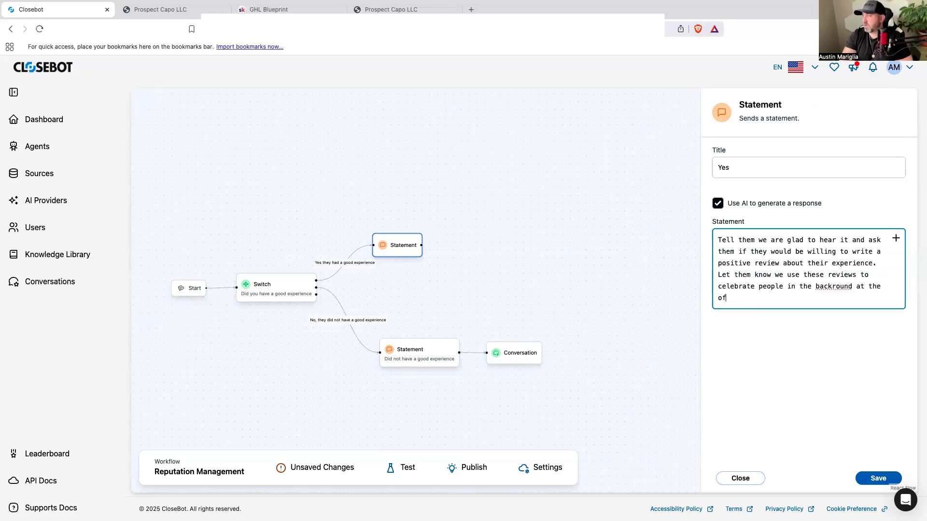
type("fice during staff meetings ")
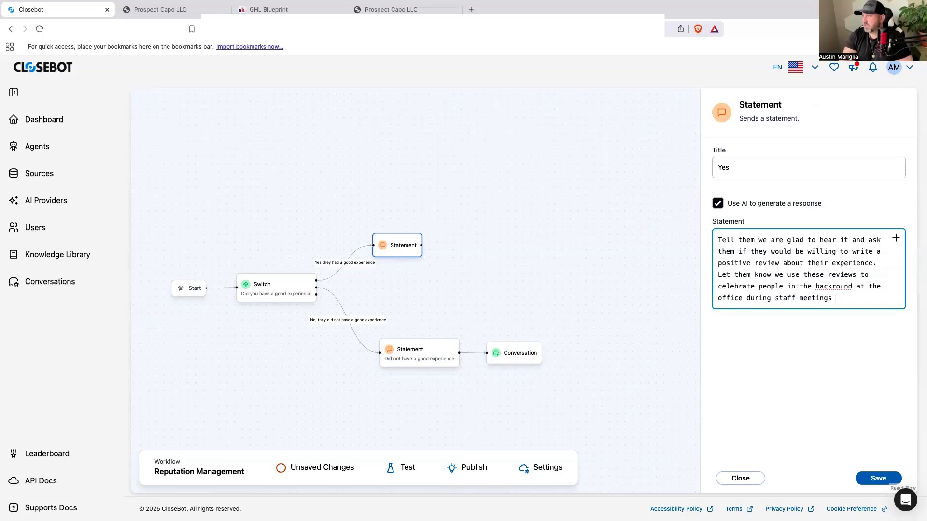
type("that do not get alot of ")
type("attention.")
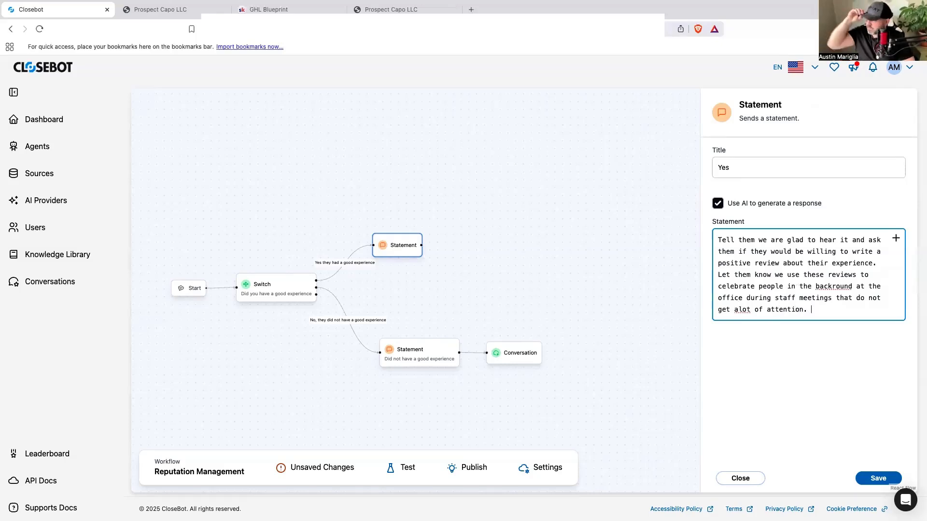
Reposition the Yes statement slightly on the canvas and save the bot
left_click(874, 478)
mouse_move(395, 252)
left_mouse_down()
mouse_move(417, 254)
mouse_move(401, 249)
left_mouse_up()
left_click(400, 249)
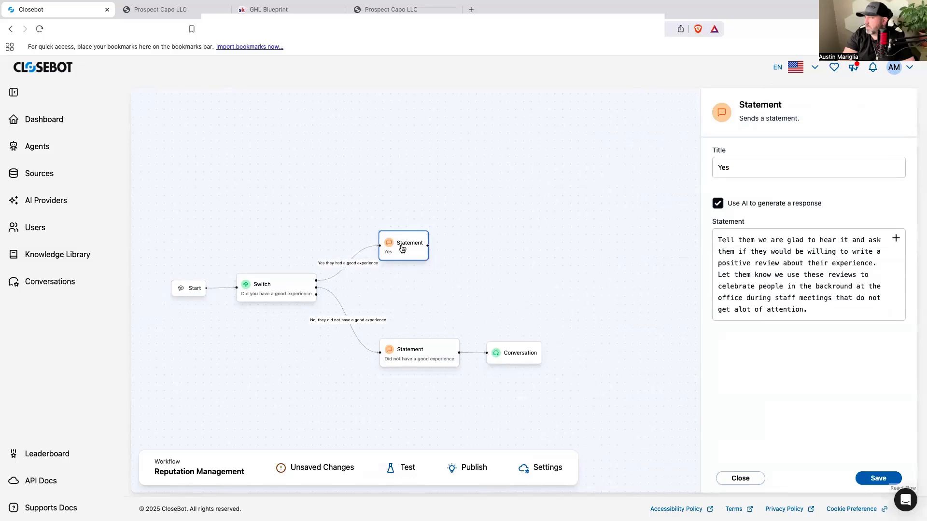
left_click(878, 479)
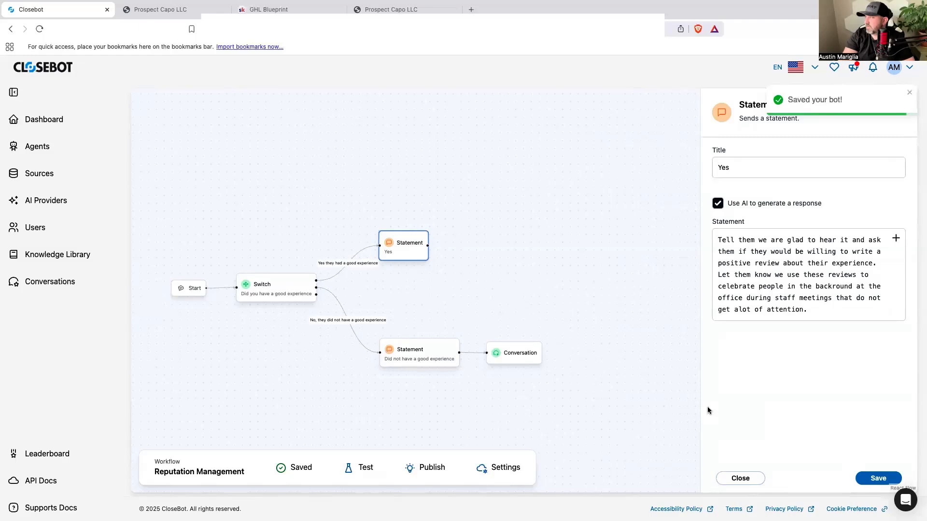
Connect a new Switch action after the Yes statement and title it "Will you write a positive review?"
left_click_drag(778, 409, 459, 244)
left_click(717, 157)
type("W")
type("ill y")
type("ou wirte")
key("BackSpace")
key("BackSpace")
key("BackSpace")
type("rie")
key("BackSpace")
type("te a posi")
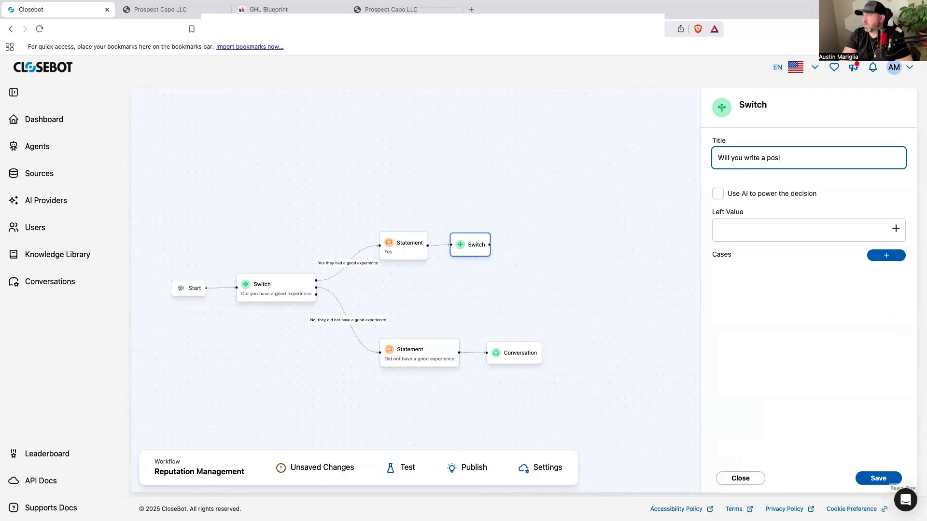
type("tvie")
key("BackSpace")
key("BackSpace")
key("BackSpace")
type("ive reveiw?")
right_click(803, 158)
left_click(809, 168)
Let AI power the decision and set its description to "We are asking them if they would write a positive review about their experience"
left_click(718, 194)
left_click(743, 238)
type("We are asking gthem")
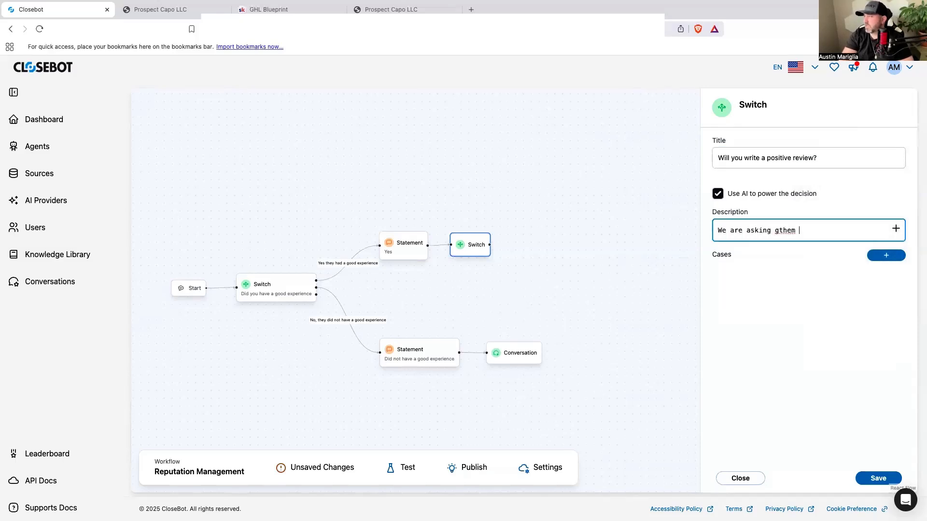
key("BackSpace")
key("BackSpace")
key("BackSpace")
key("BackSpace")
key("BackSpace")
key("BackSpace")
type("them if they")
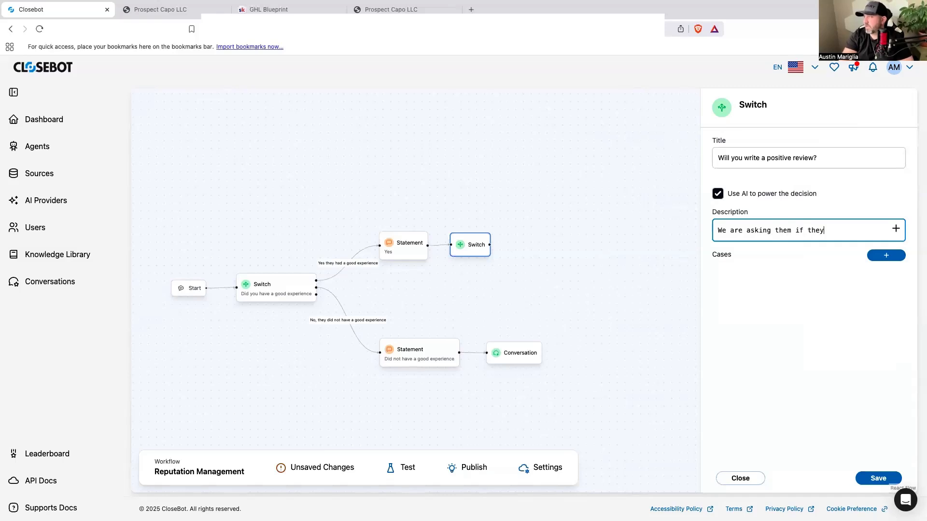
type(" would write a positive reviedw about their experience")
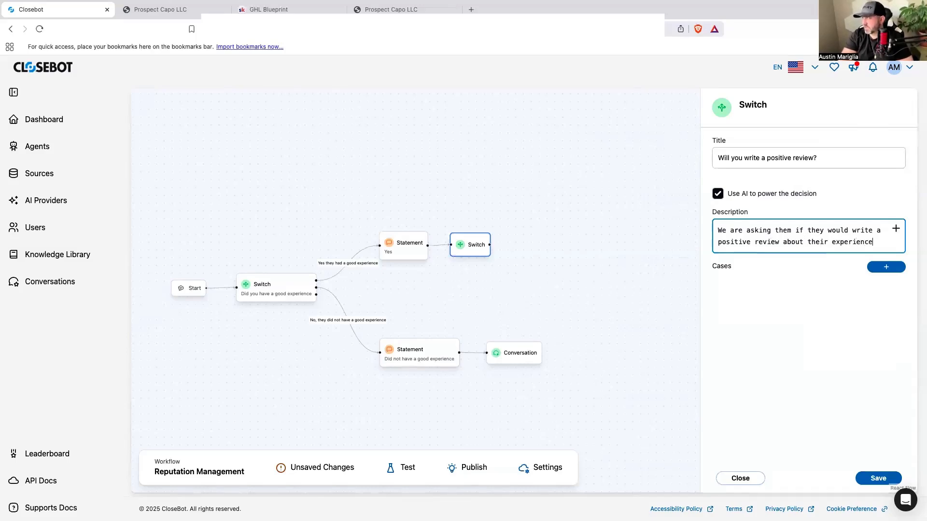
Add a case named "Yes" to the positive review Switch
left_click(876, 268)
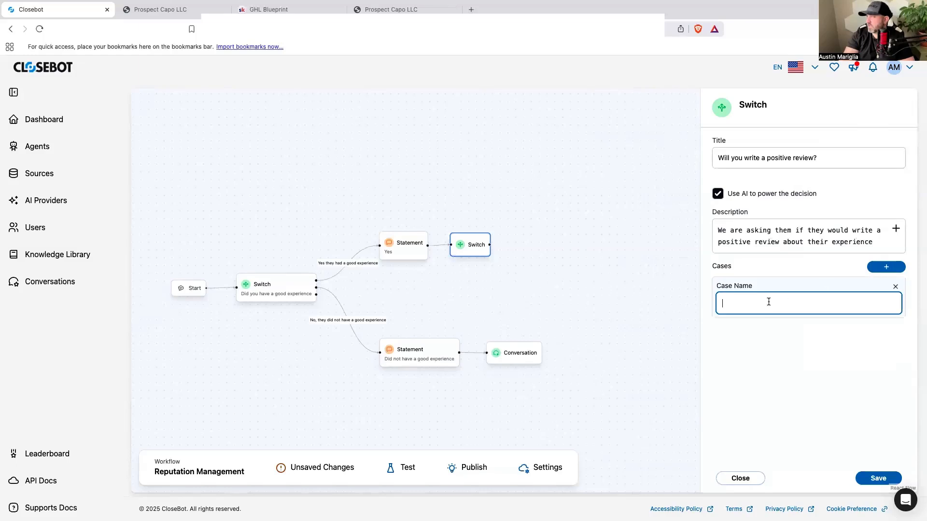
left_click(767, 303)
type("Yes")
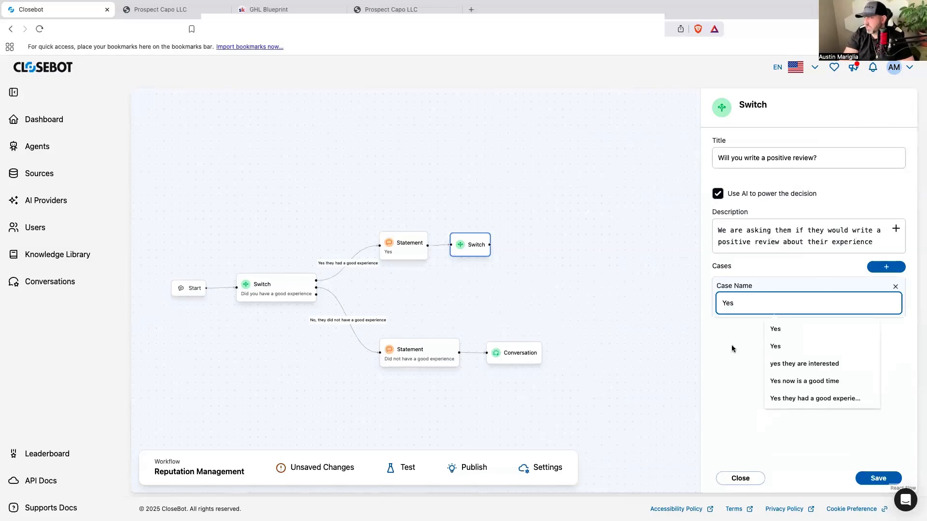
Add a case named "No" to the positive review Switch, save it, and space the Switch further from the Yes statement
left_click(886, 266)
left_click(773, 344)
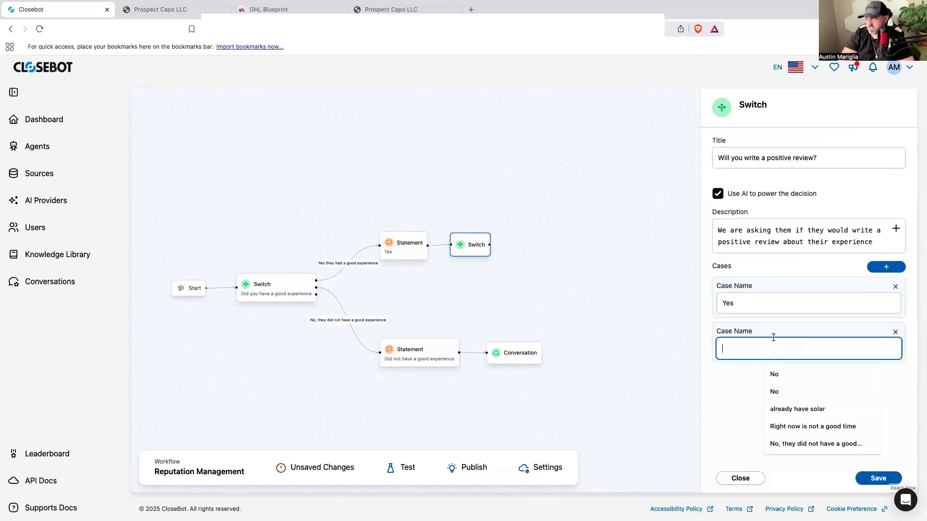
type("No")
left_click(744, 418)
left_click(872, 478)
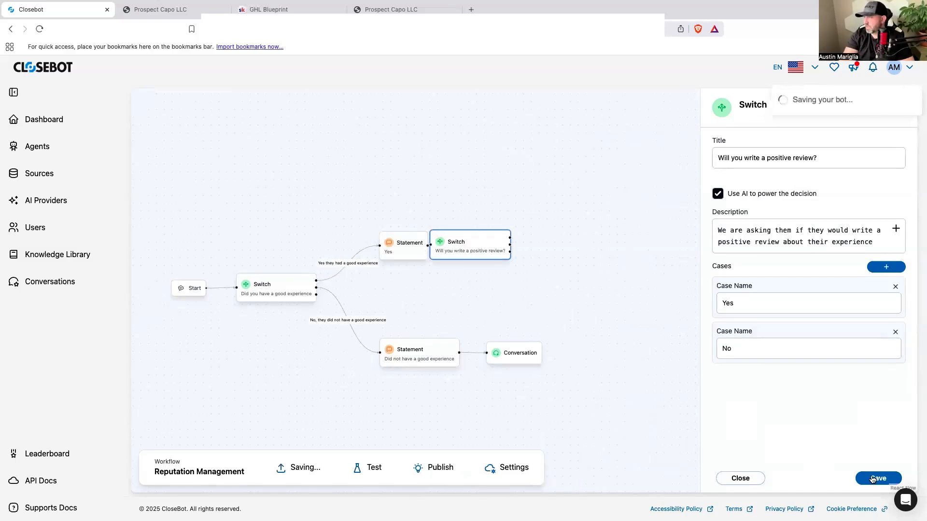
left_click_drag(467, 240, 500, 241)
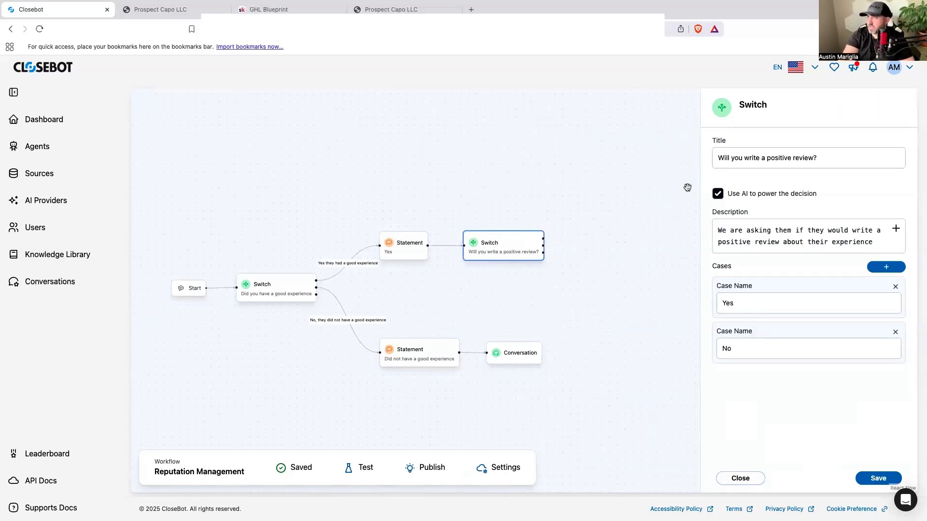
left_click(662, 211)
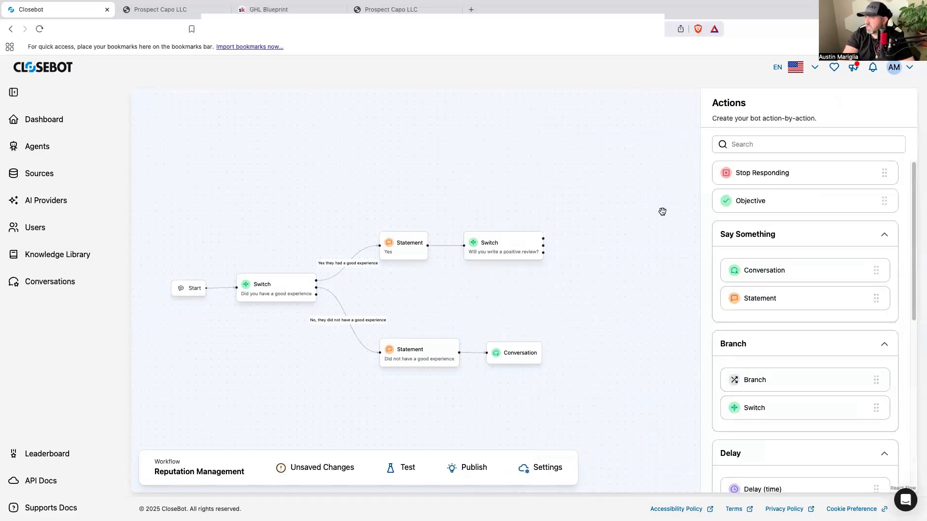
left_click_drag(764, 303, 613, 249)
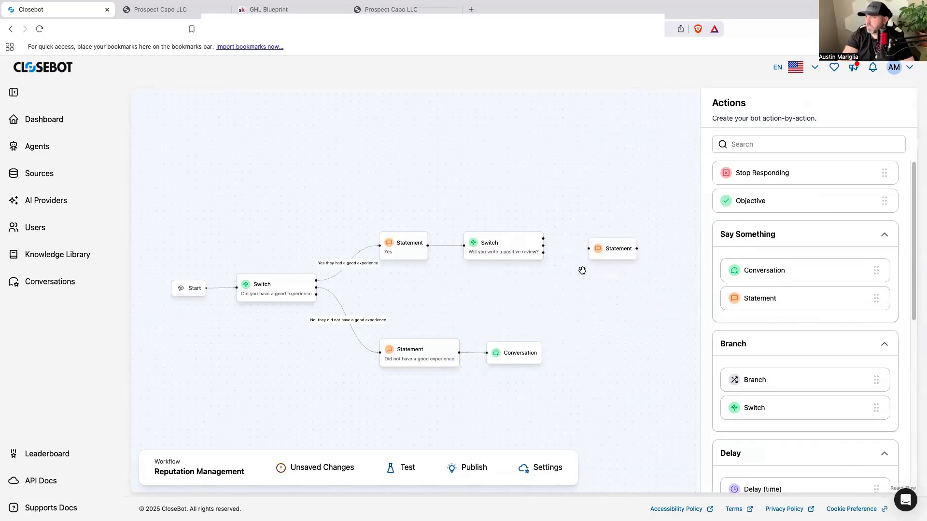
left_click_drag(543, 252, 619, 279)
left_click(619, 279)
type("They said no")
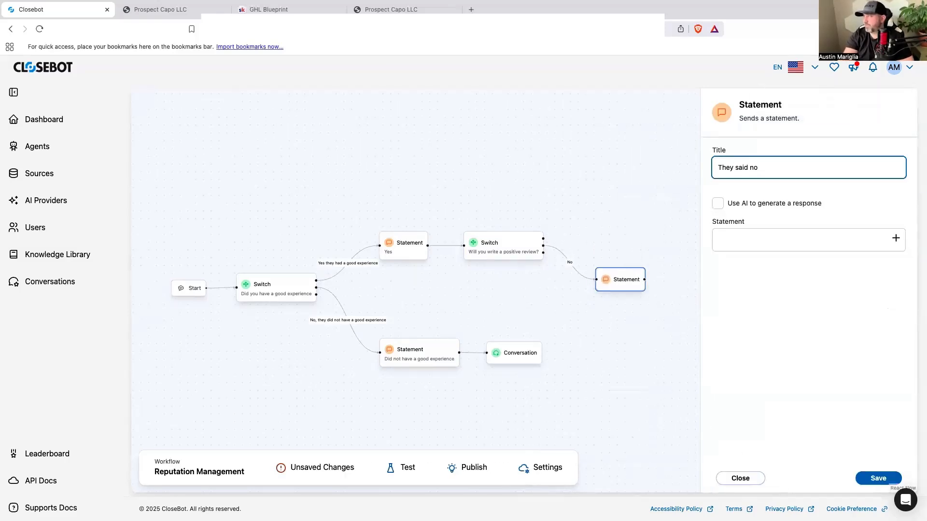
left_click(718, 203)
left_click(789, 245)
type("Tell them")
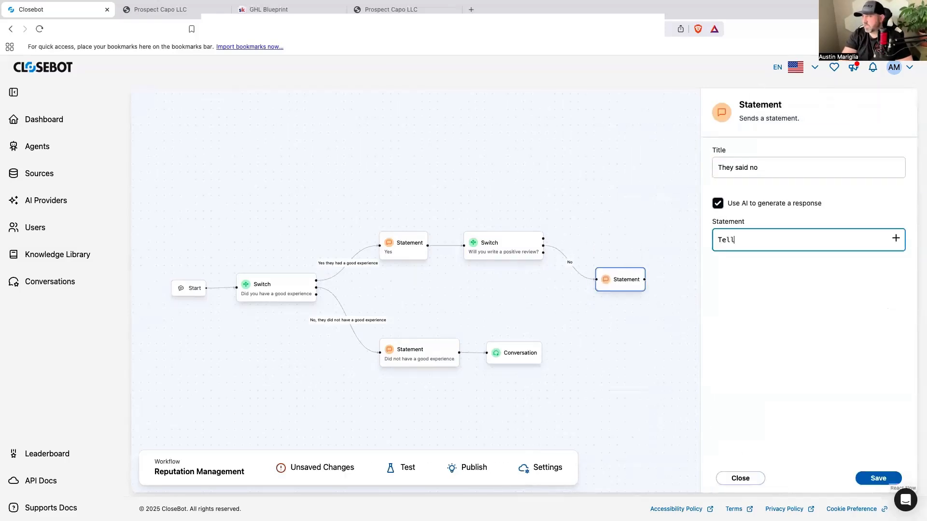
left_click(642, 279)
key("BackSpace")
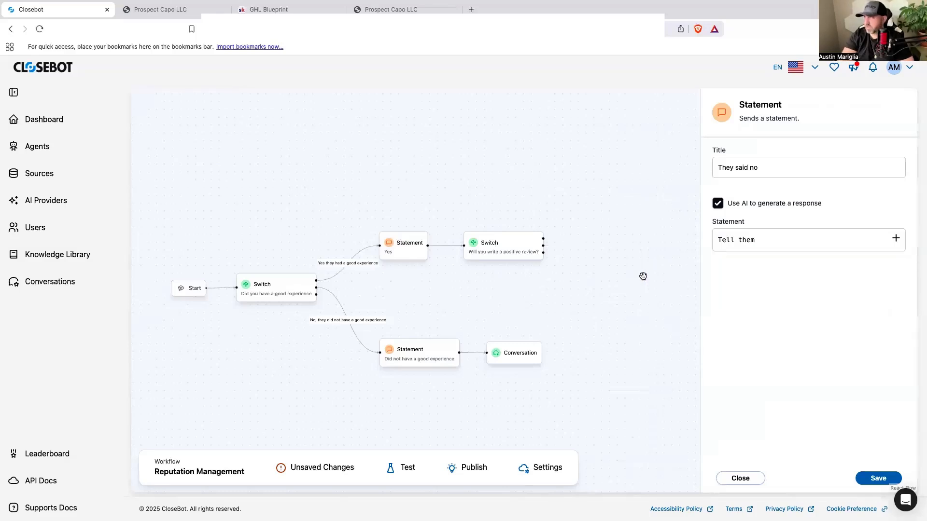
left_click(751, 480)
left_click(768, 199)
left_click(781, 176)
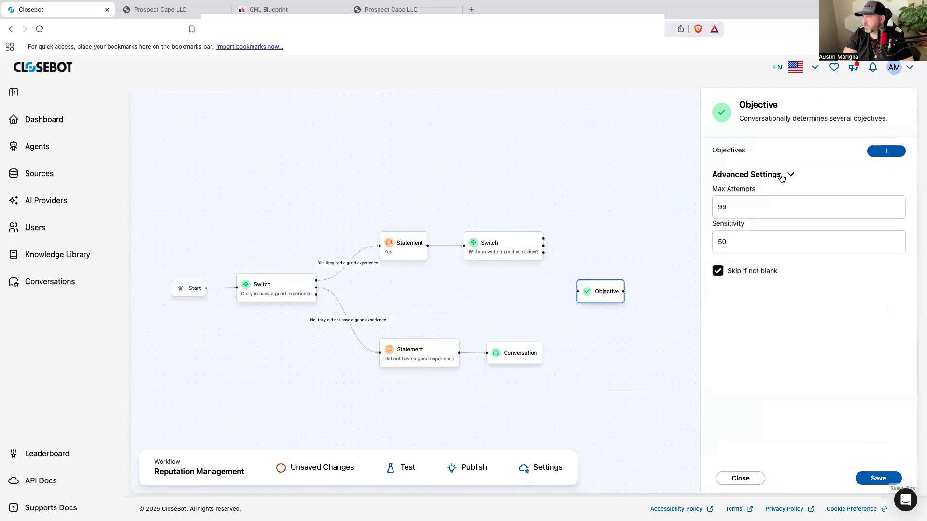
left_click(892, 152)
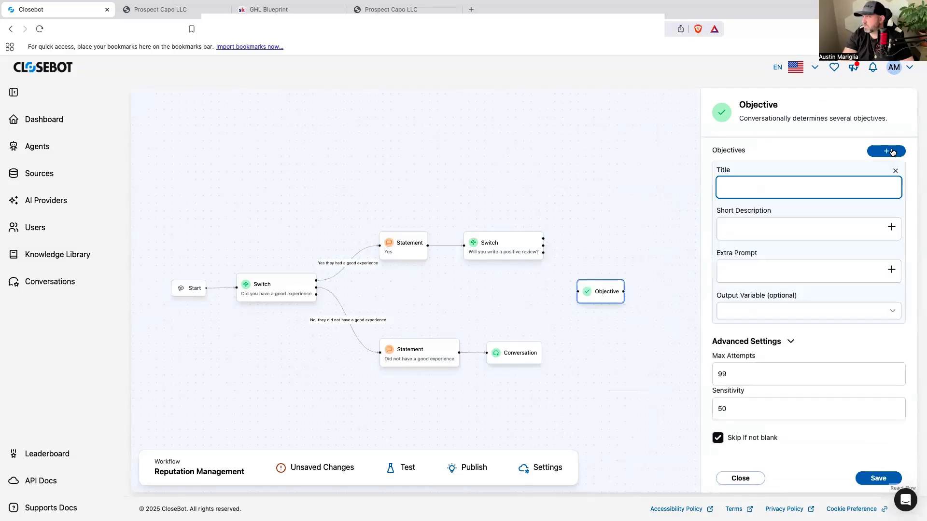
left_click(808, 310)
scroll(811, 365, "down", 5)
scroll(811, 365, "down", 5)
scroll(815, 367, "down", 5)
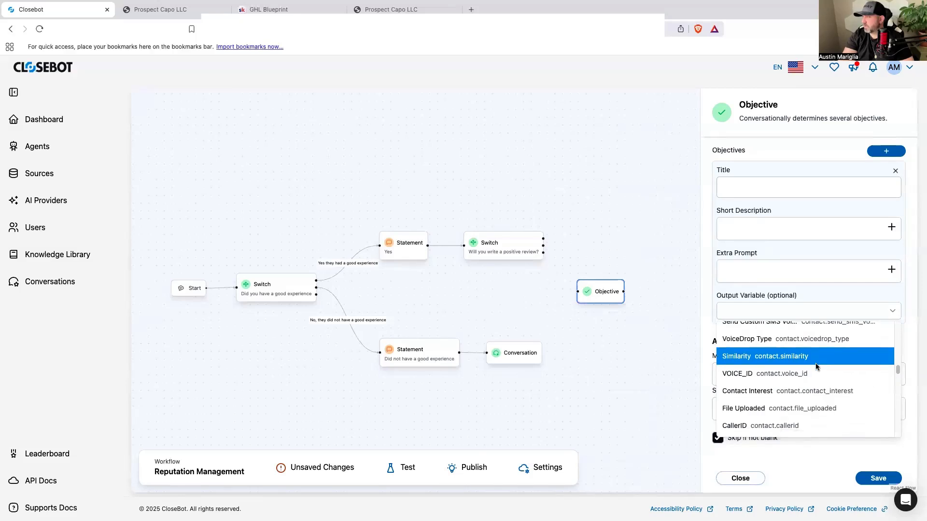
left_click(781, 313)
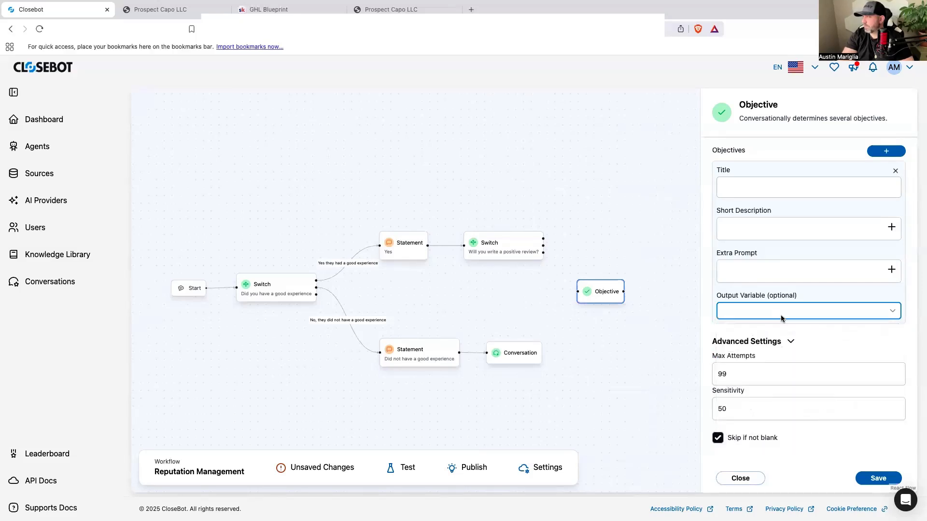
left_click(783, 313)
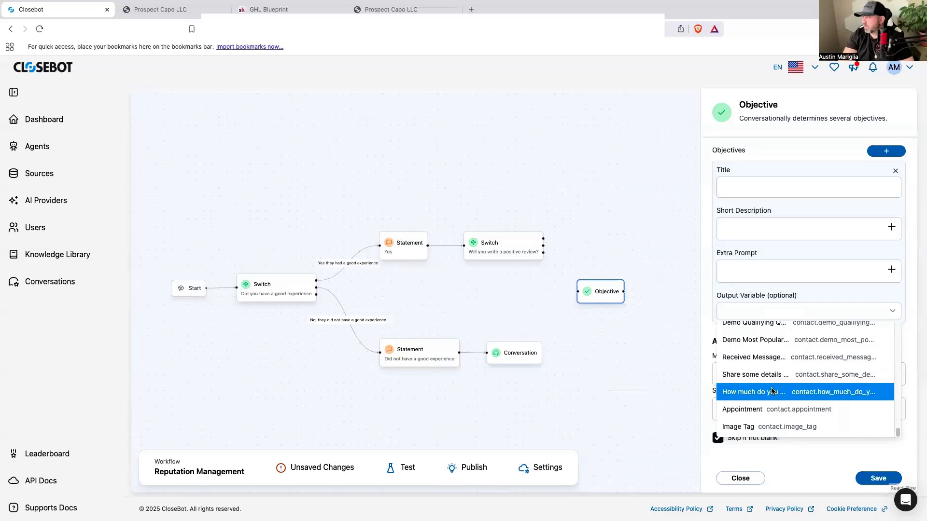
scroll(775, 391, "up", 5)
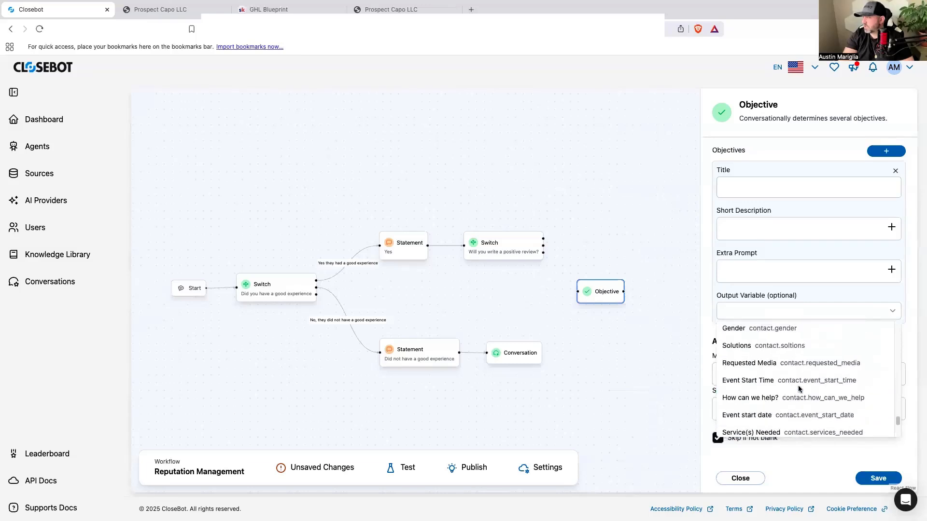
scroll(799, 389, "up", 10)
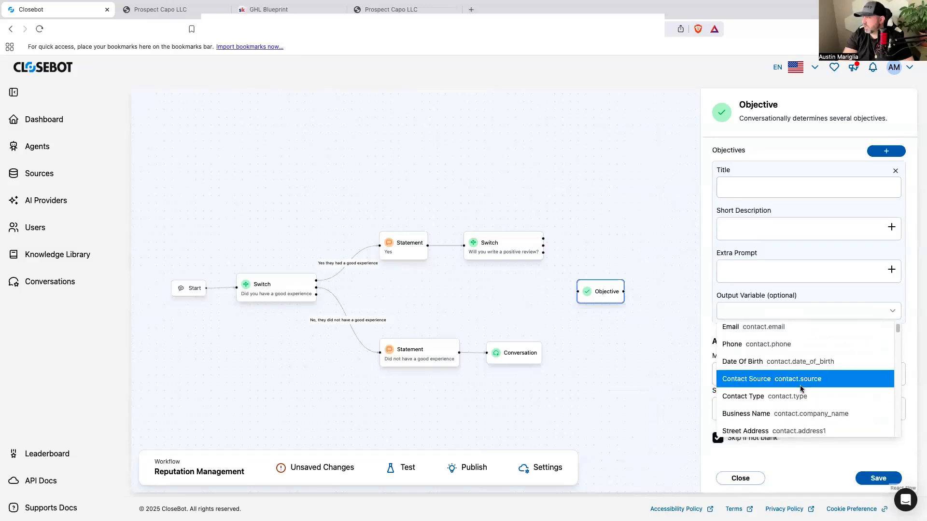
left_click(756, 481)
left_click(610, 298)
key("BackSpace")
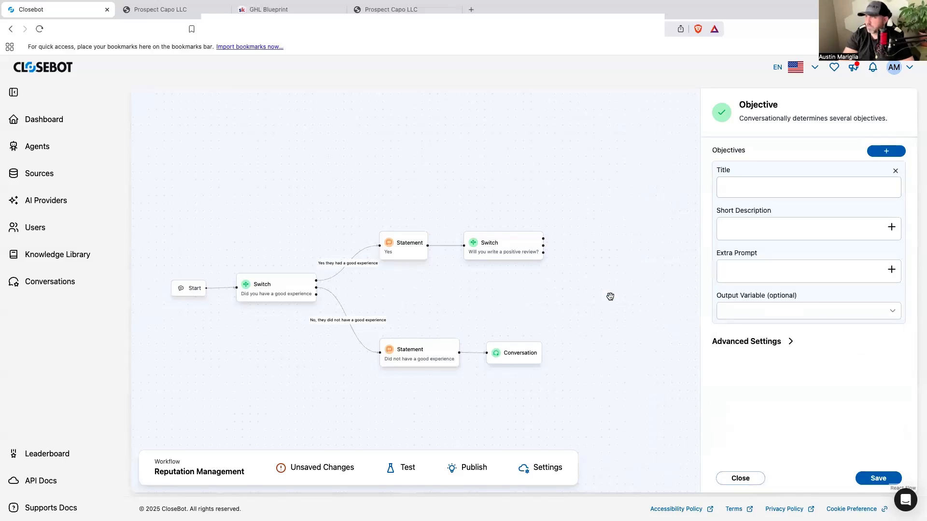
Connect a new Statement to the No case of the positive review Switch and title it "They said no to writing a review"
left_click_drag(741, 299, 618, 269)
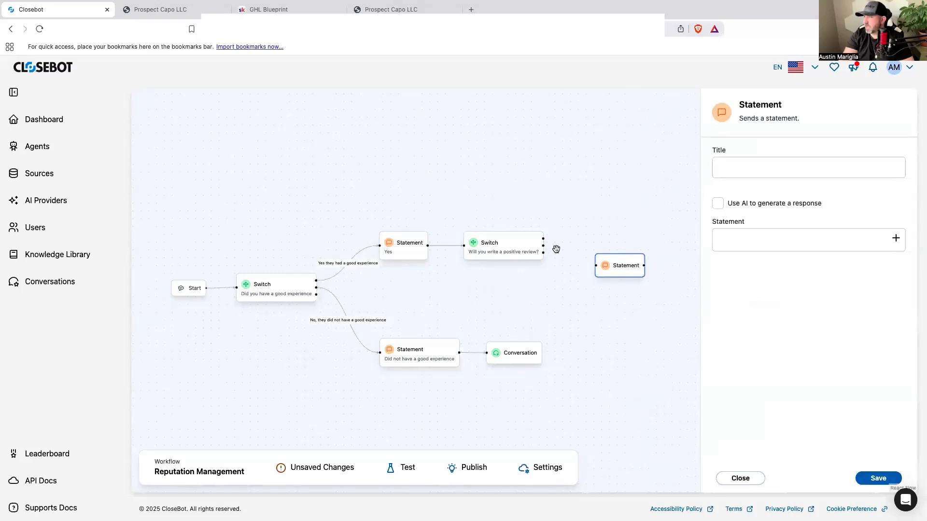
left_click_drag(544, 246, 598, 270)
left_click_drag(607, 269, 607, 281)
left_click(768, 167)
type("They sa")
type("id no")
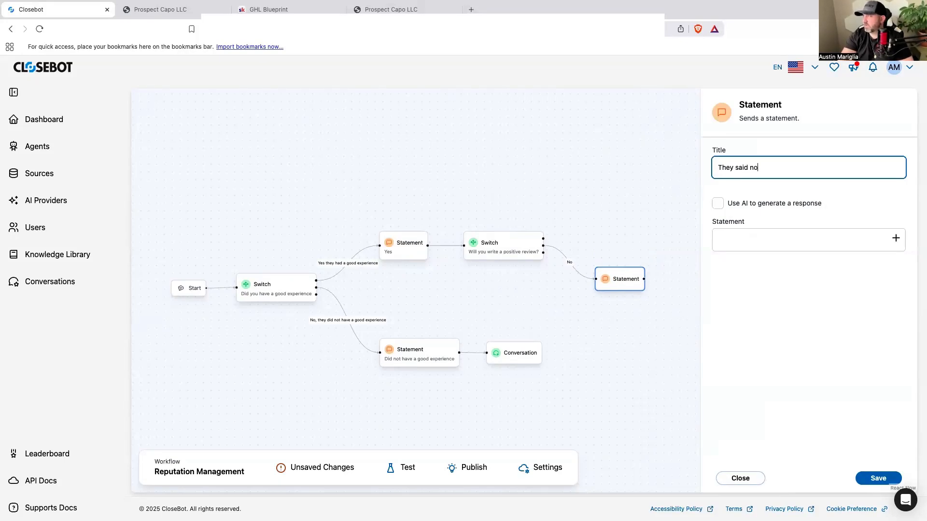
type(" to writing a review")
Set the statement text to "No worries at all. Here is the link just in case you change your mind. Have a blessed day."
left_click(749, 240)
type("No")
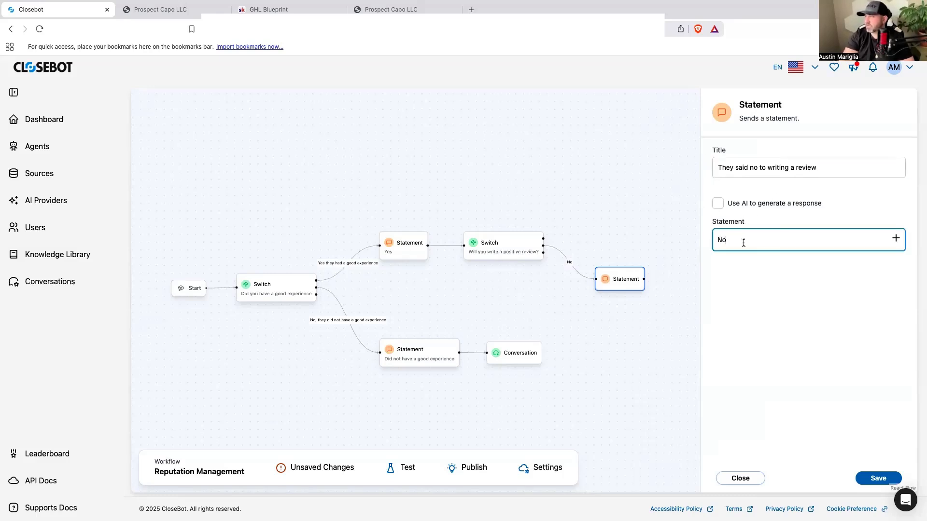
type("worries at all. Here is the link just in as")
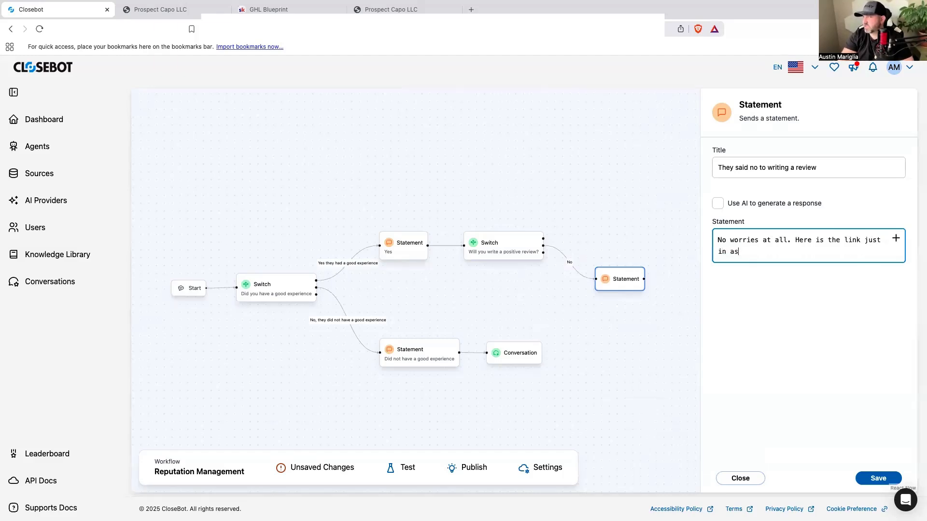
key("BackSpace")
key("BackSpace")
type("case you change ")
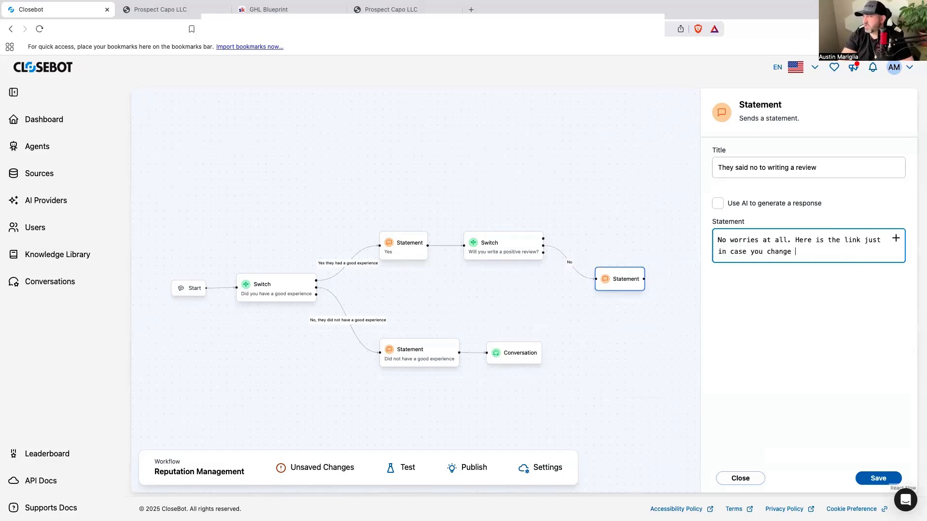
type("yout mind. Have a blessed day.")
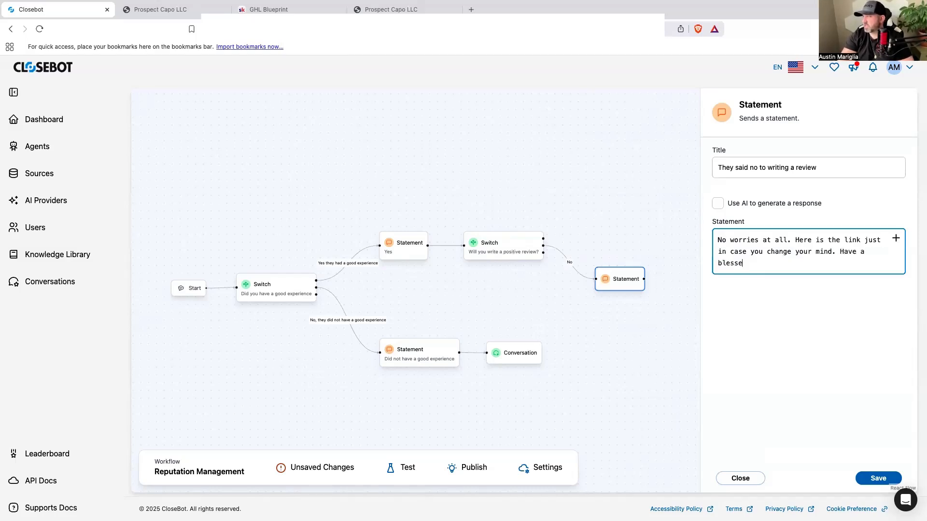
left_click(179, 11)
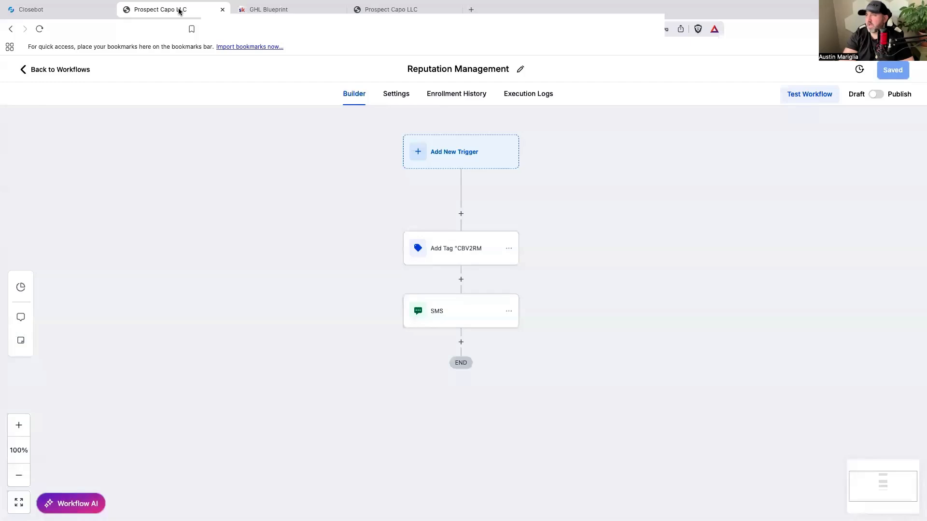
left_click(73, 16)
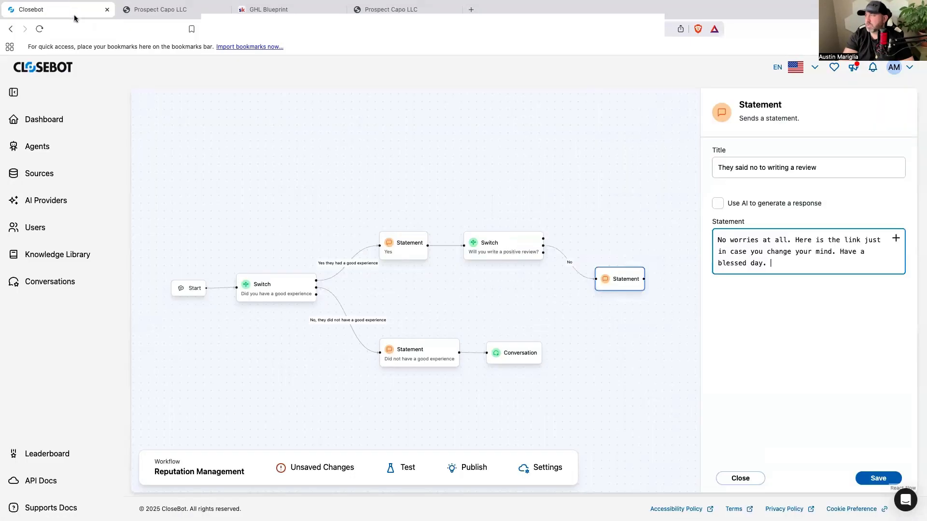
type("This is Austin with (Business Name); it means the world to me. I’m always striving to improve, and I wanted to personally ask for your feedback. Would you say your experience was a positive one?")
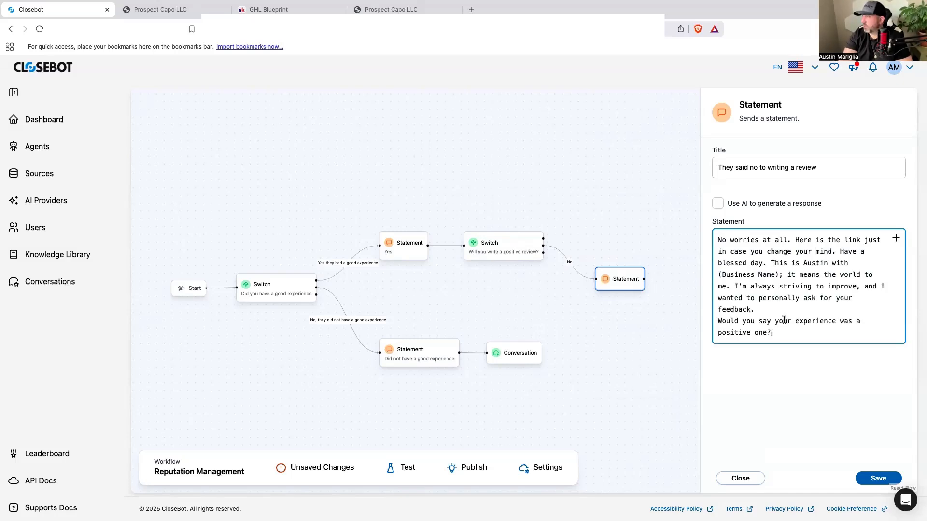
left_click_drag(772, 333, 772, 271)
key("BackSpace")
type("WWW.")
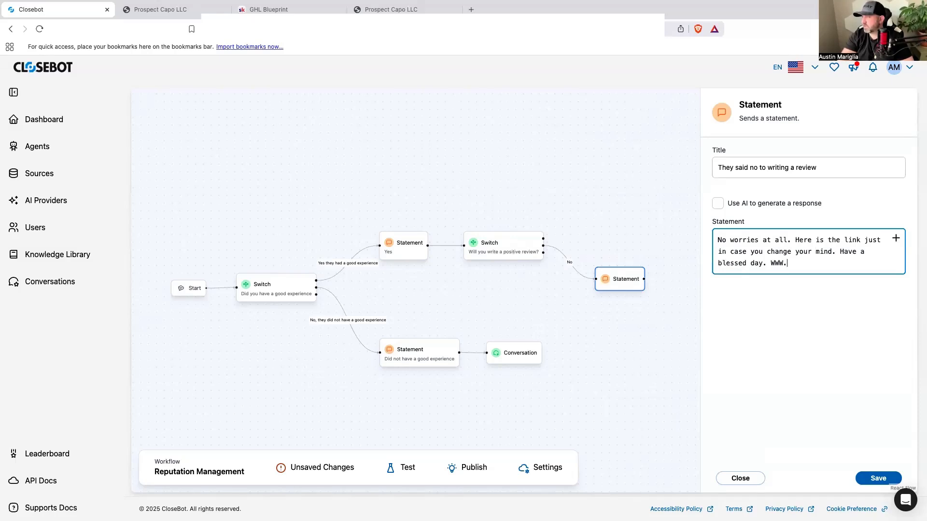
type("prospectcapo.com")
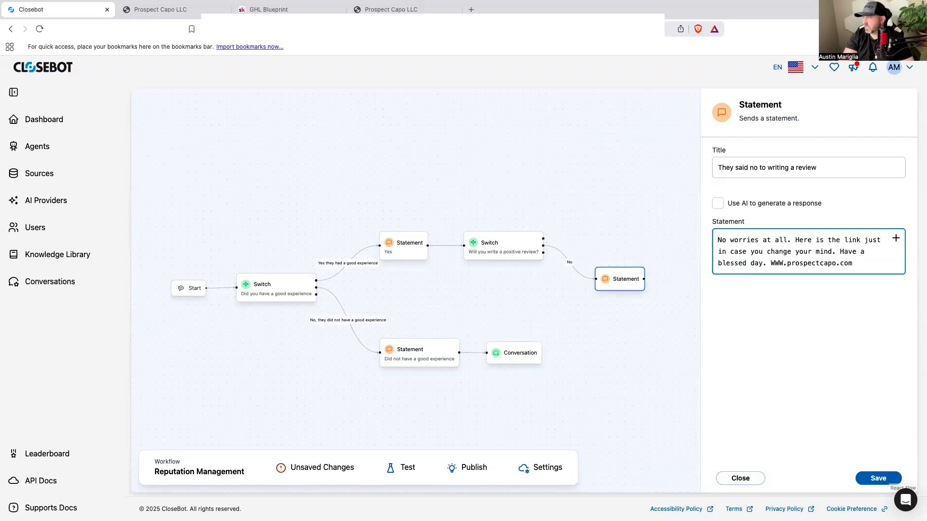
left_click(877, 481)
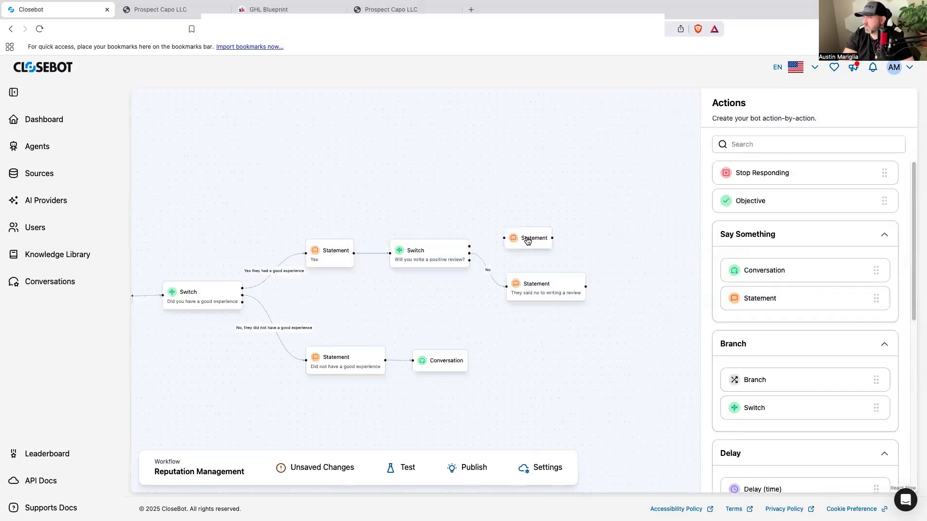
Connect a new Statement to the Yes case of the positive review Switch and title it "They said yes"
left_click_drag(471, 247, 548, 237)
left_click(547, 237)
type("They said yes")
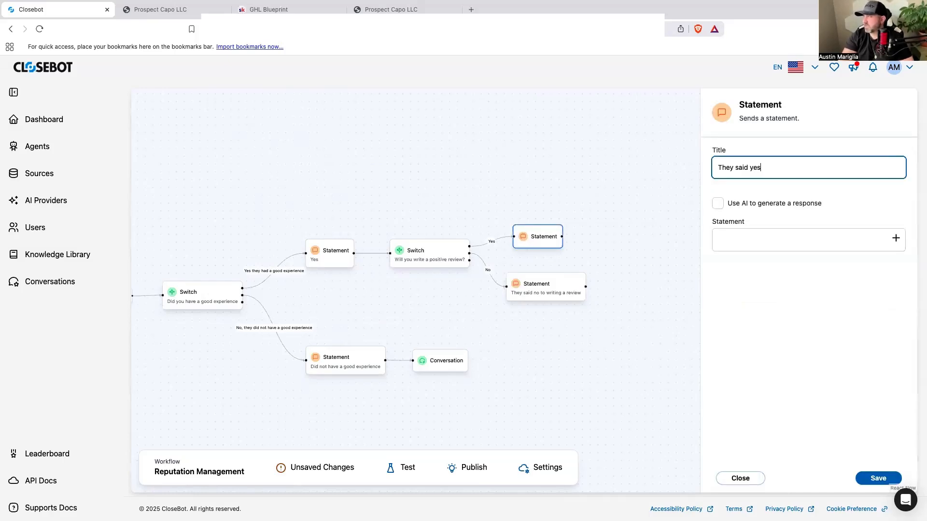
key("Tab")
key("space")
key("Tab")
type("We will be")
key("ctrl+a")
type("Ex")
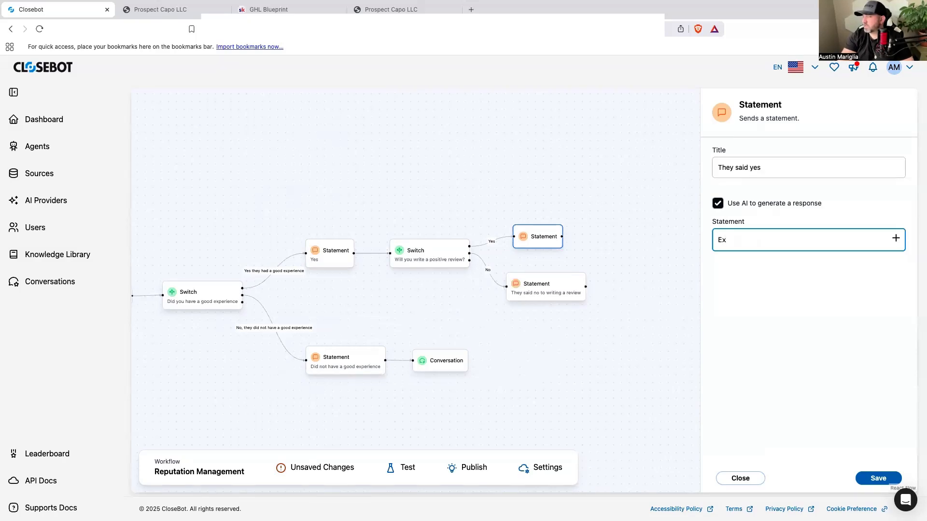
left_click(717, 204)
Disable AI generation and enter the statement "Perfect, Im going to send you a message wit the link. Im also going to send it to your email."
left_click(725, 239)
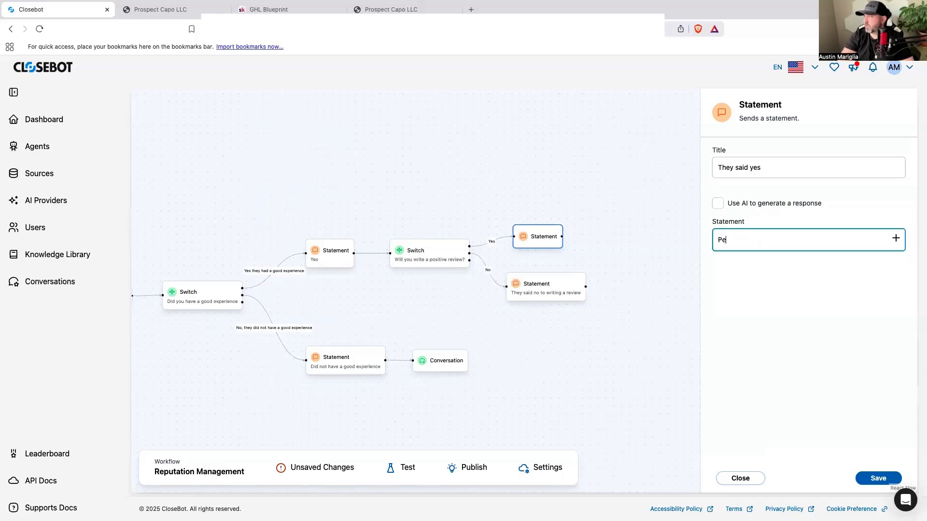
type("going to send you a")
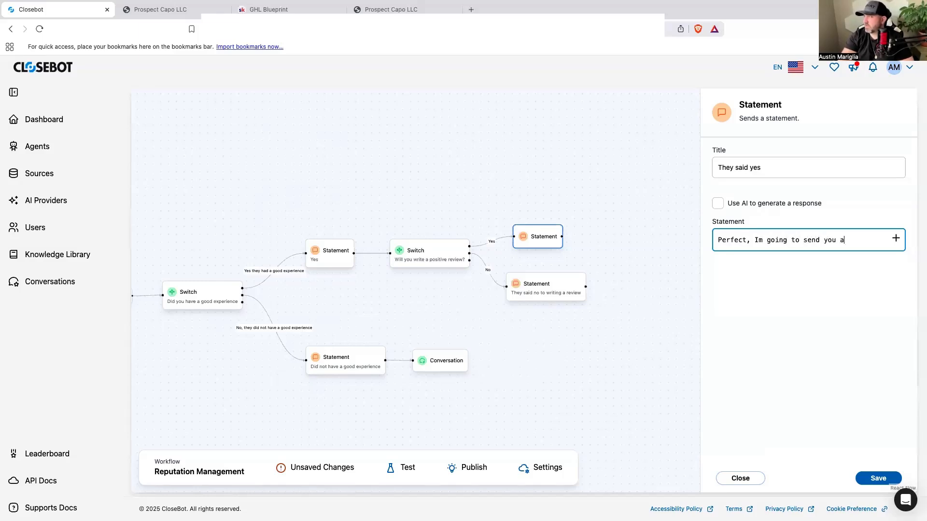
type(" message wit the ")
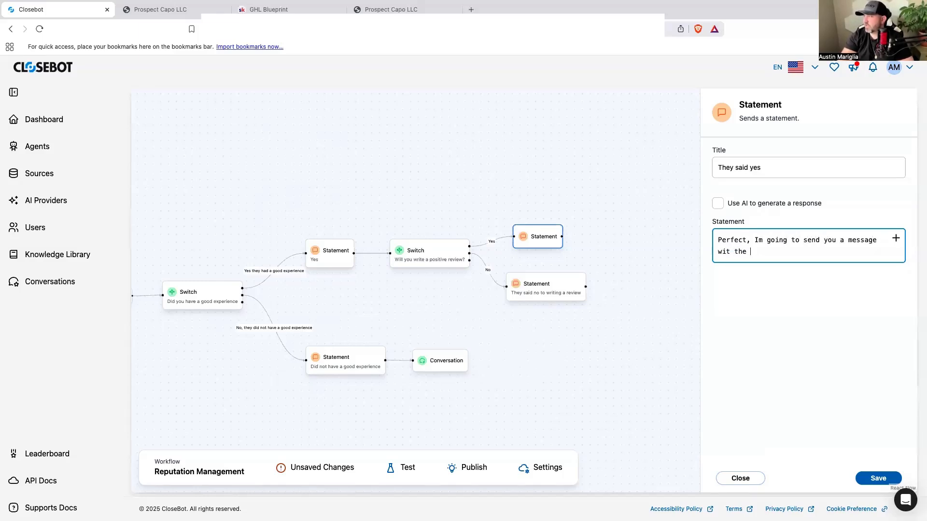
type("link. Im also going to se")
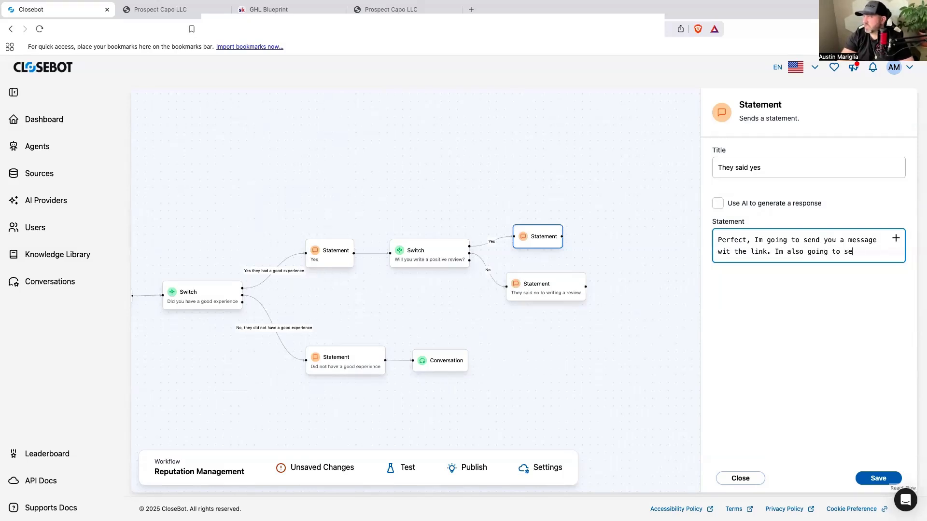
type("nd it to your email. ")
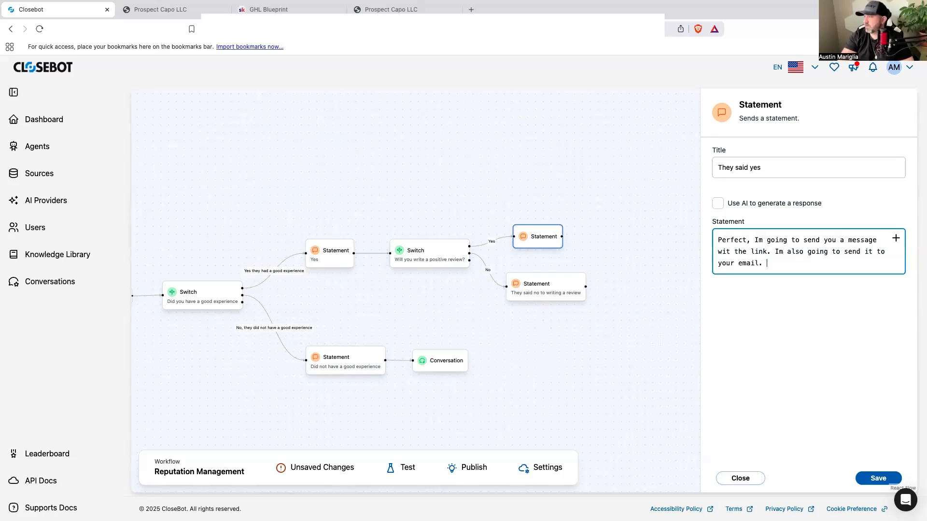
Append "Sometimes its a little easier to log in and give a review from your computer if you are not already logged in on your phone." and save
type("Sometimes i")
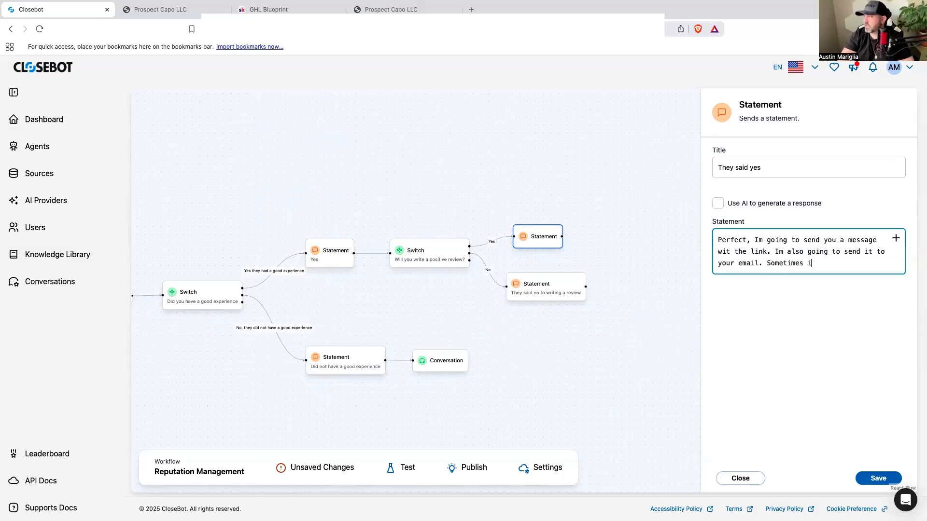
key("BackSpace")
key("BackSpace")
type("its a little eaisier to log in and")
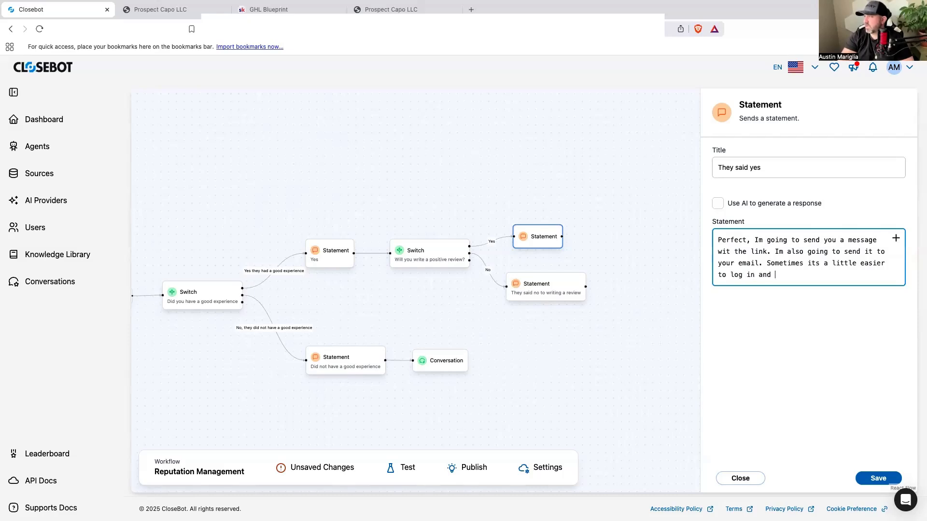
type(" give a review from your computer if yo")
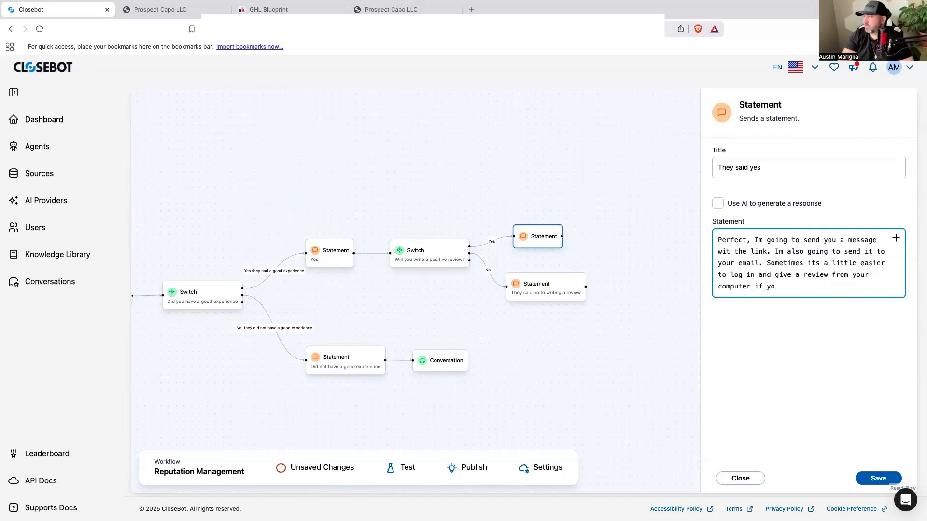
type("u are not already loggeddin on your phone.")
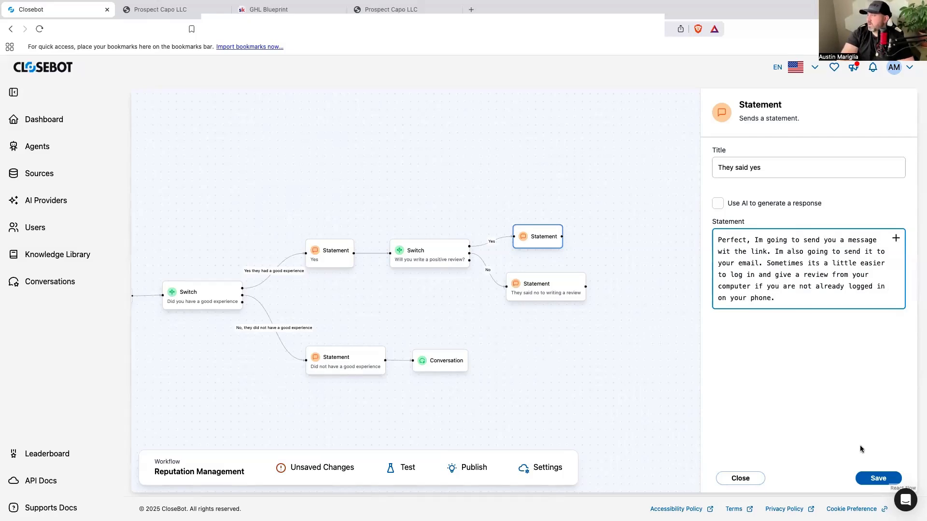
left_click(869, 479)
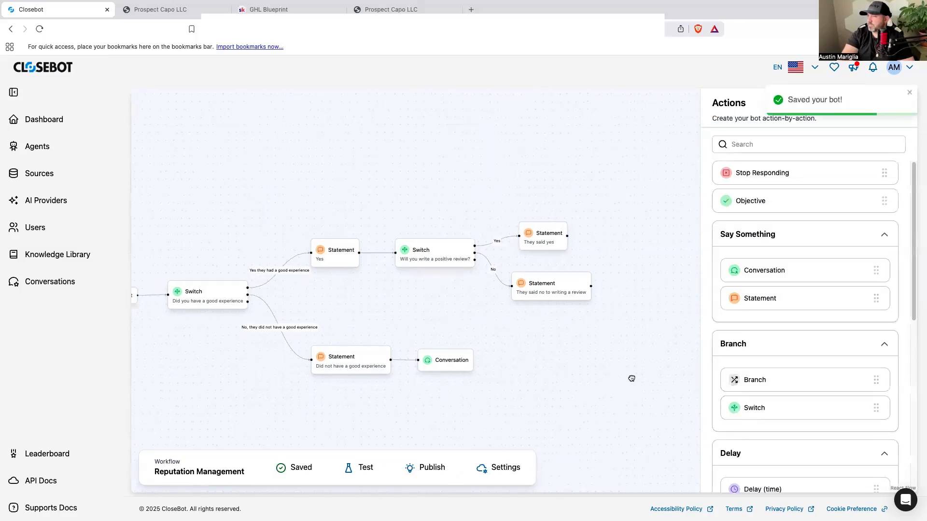
Move the "They said yes" Statement node slightly higher, farther from the declined-review Statement
left_click_drag(539, 389, 551, 422)
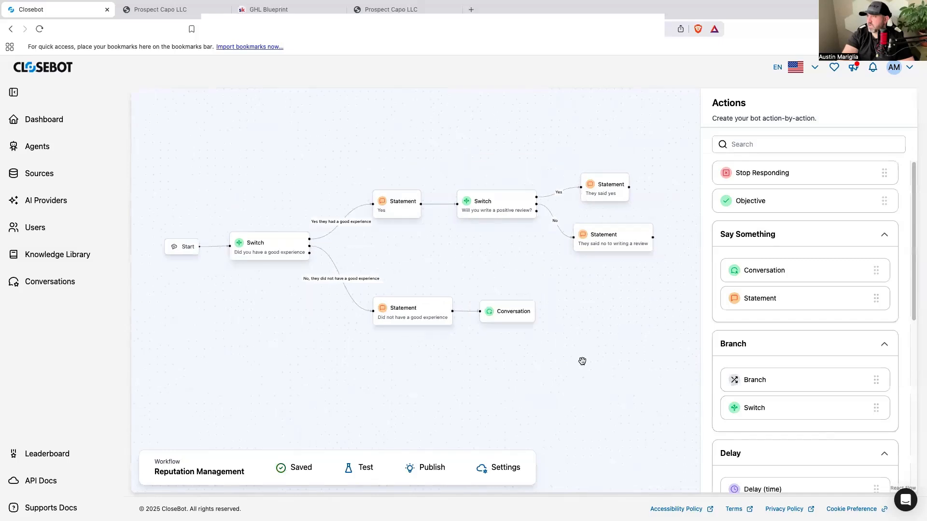
left_click_drag(615, 195, 618, 184)
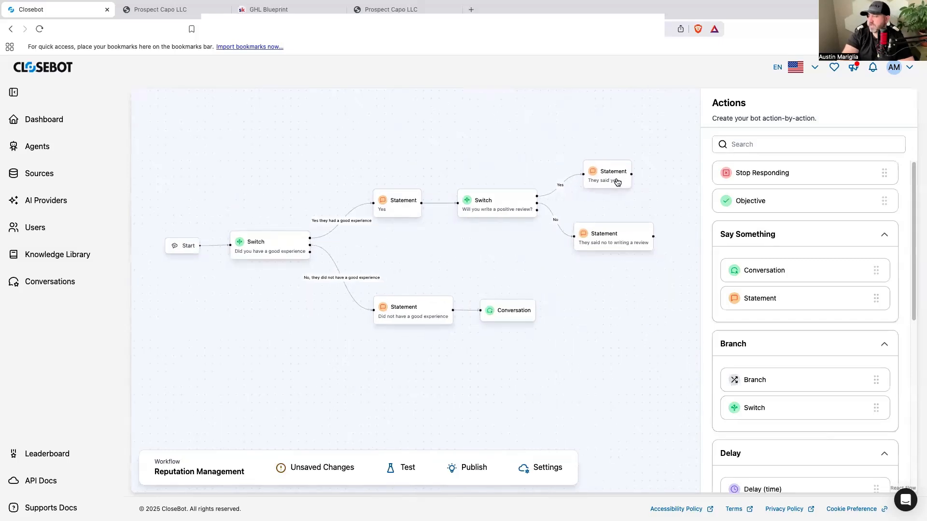
scroll(758, 386, "down", 7)
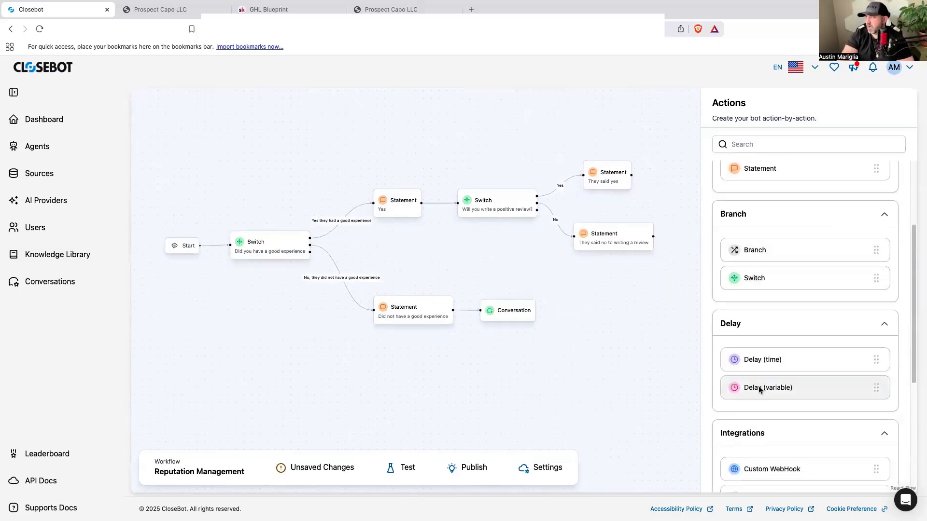
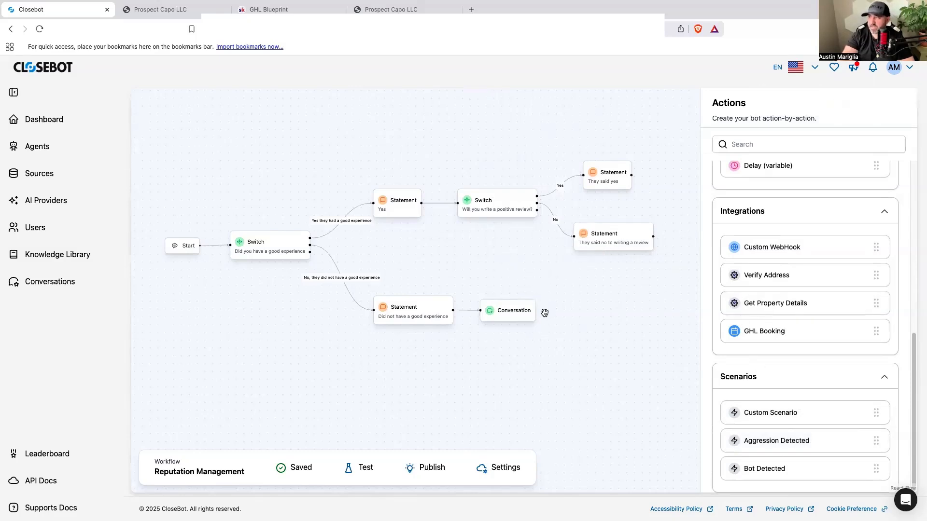
left_click_drag(602, 309, 599, 356)
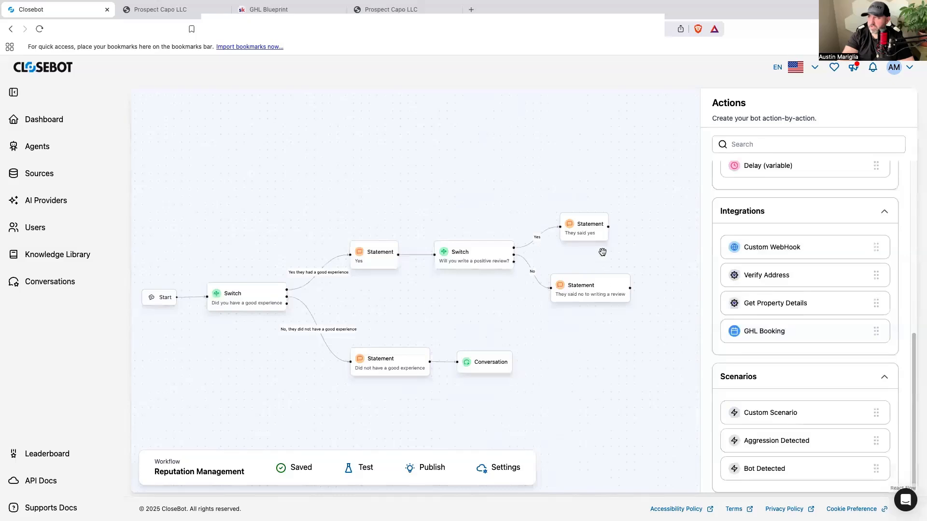
left_click_drag(608, 225, 583, 222)
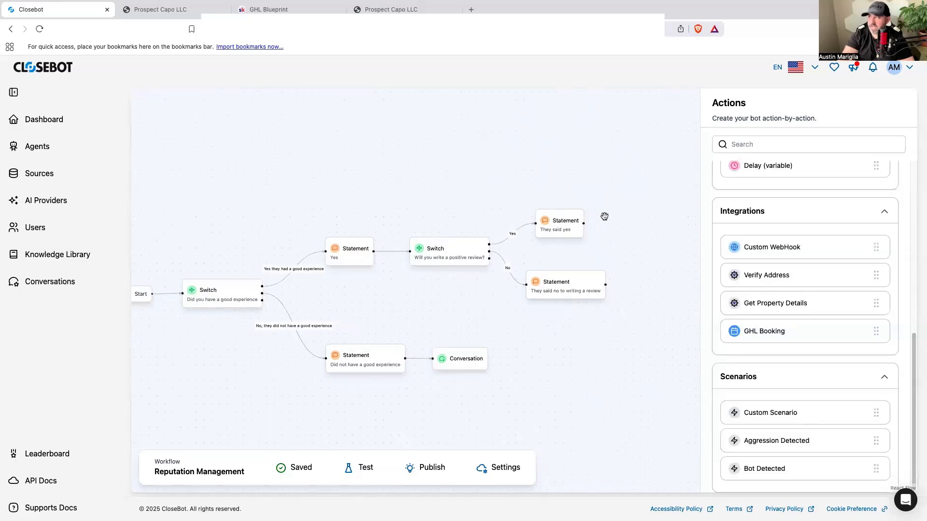
Switch to GoHighLevel, leave the Ask for Review SMS action without saving, and examine the actions of the Review Request Direct workflow
left_click(188, 9)
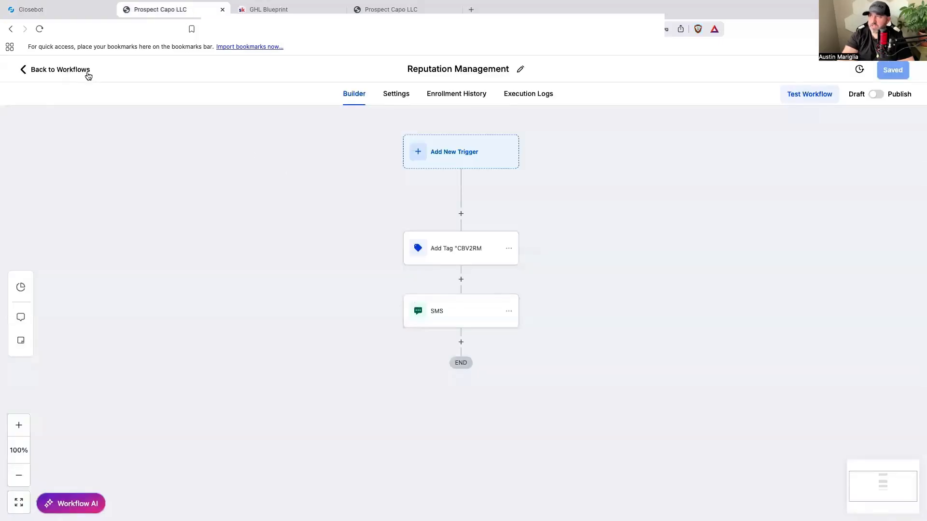
left_click(391, 10)
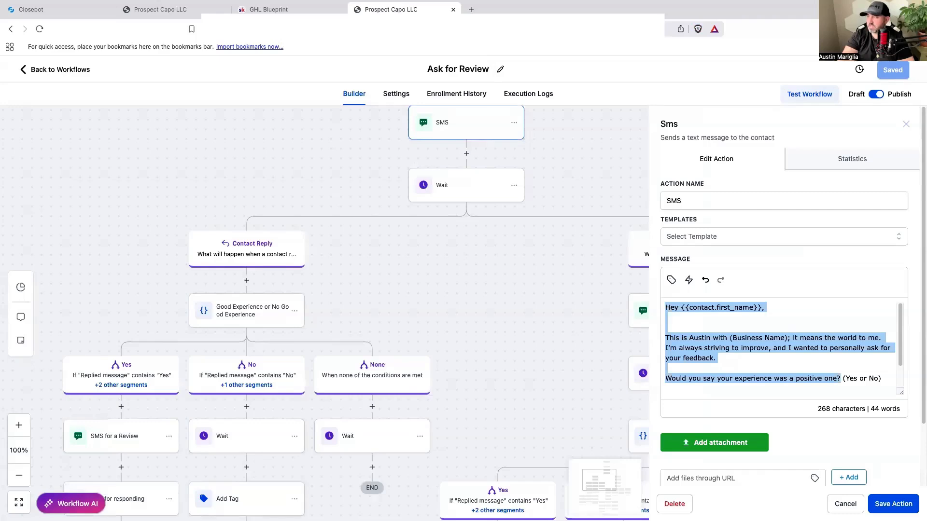
left_click(845, 504)
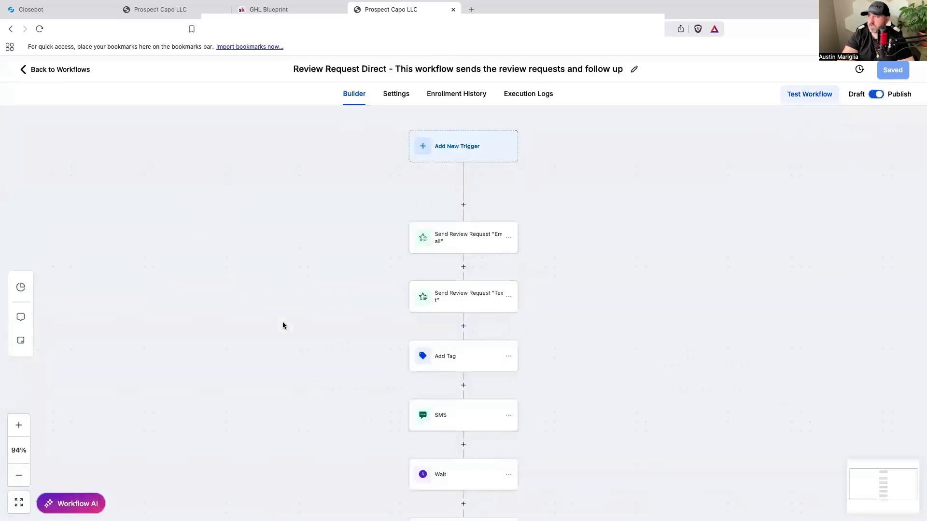
left_click(448, 160)
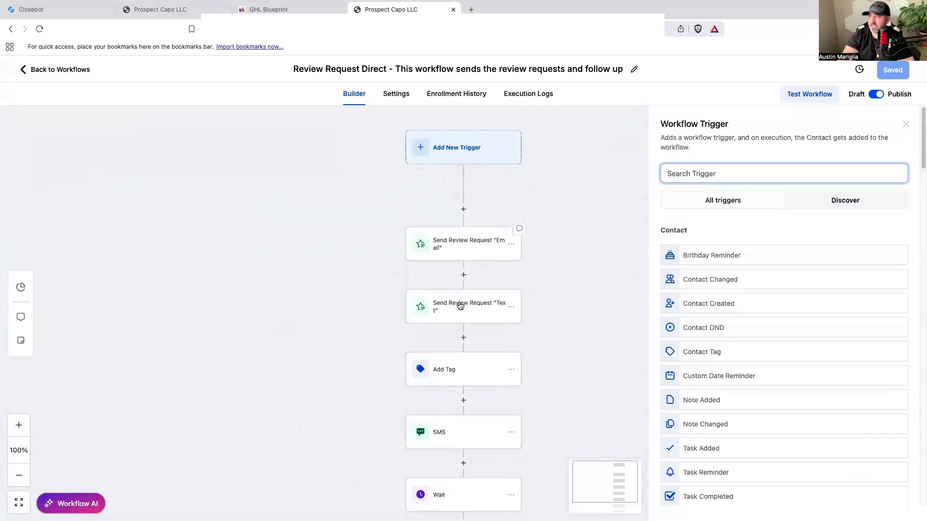
scroll(522, 366, "down", 2)
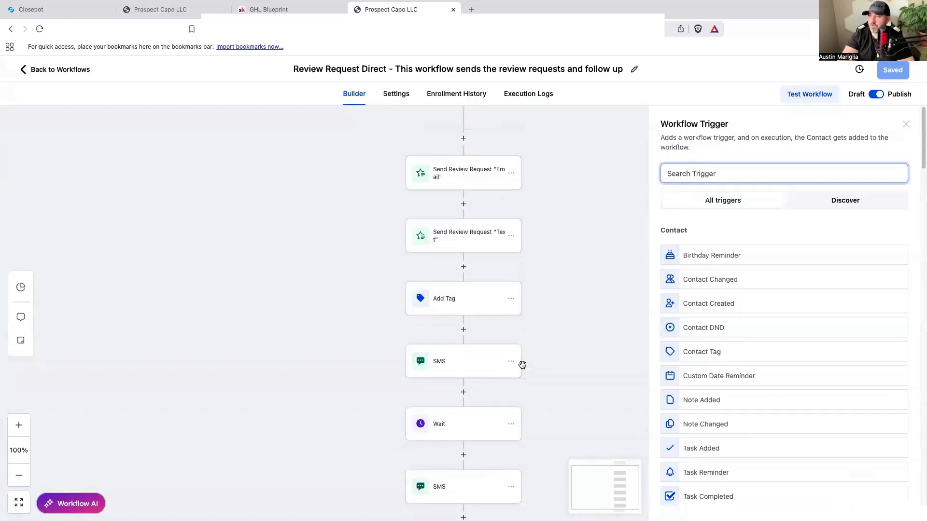
scroll(519, 367, "down", 1)
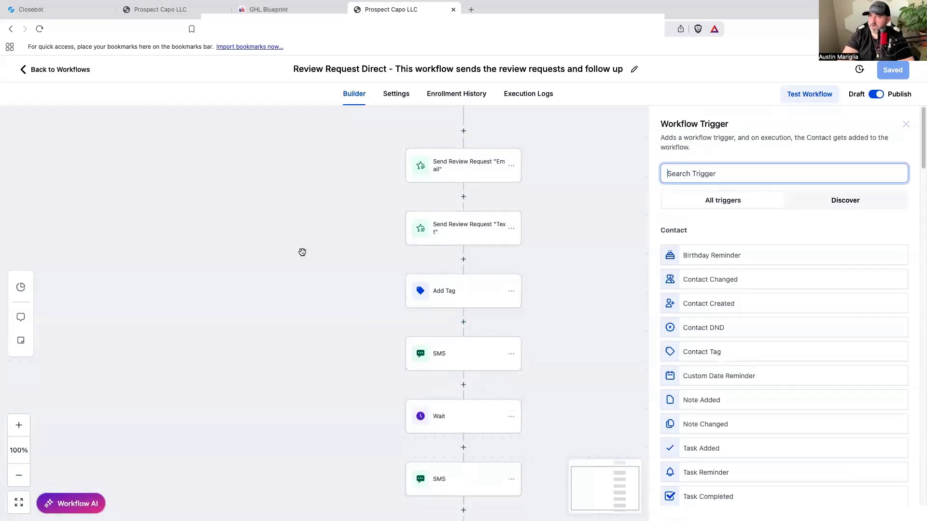
Return to CloseBot and review the text of the "They said yes" Statement without changing it
left_click(62, 9)
left_click_drag(459, 323, 504, 309)
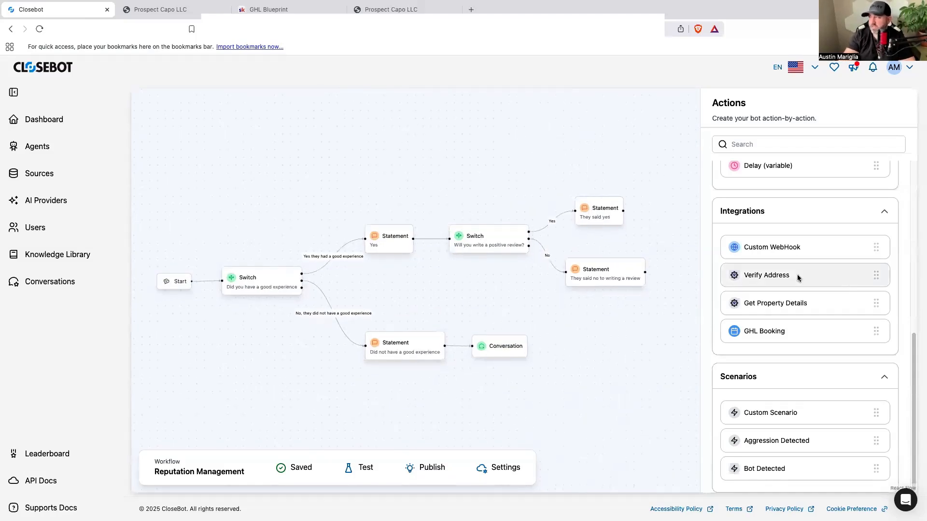
scroll(823, 436, "up", 10)
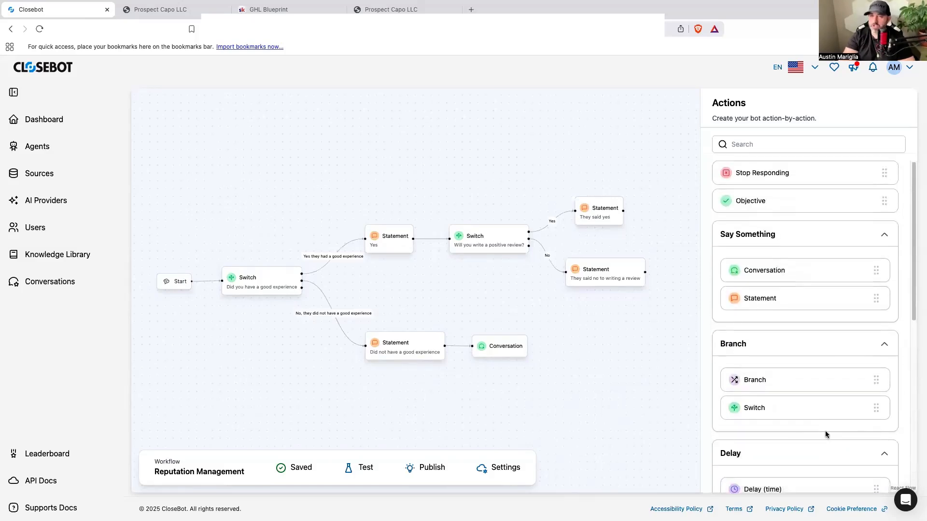
left_click(610, 221)
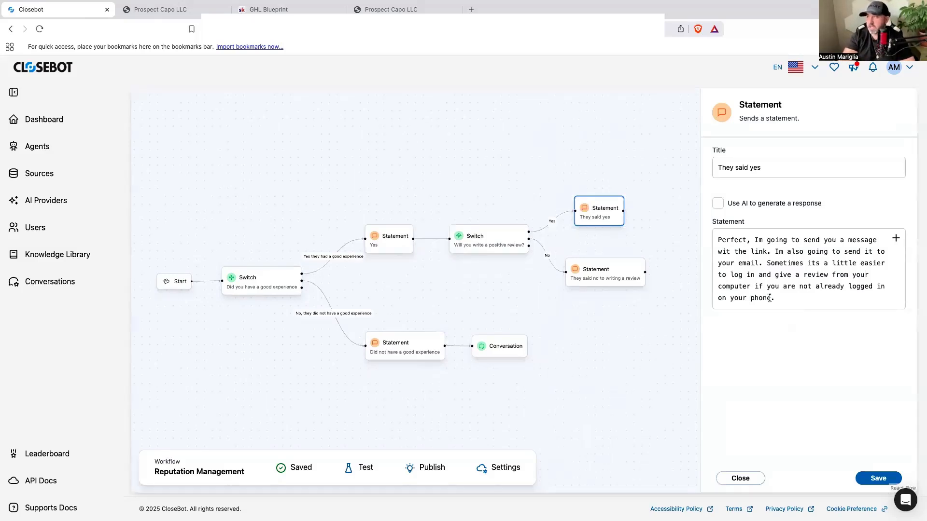
left_click(739, 478)
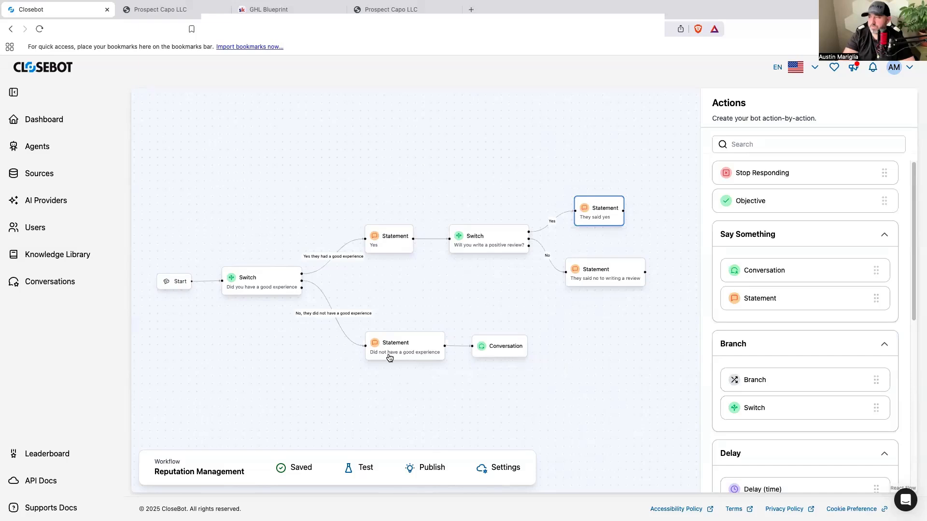
Move the Conversation node slightly closer to the "Did not have a good experience" Statement and try to publish the bot for testing
mouse_move(507, 357)
left_mouse_down()
mouse_move(523, 354)
mouse_move(505, 351)
mouse_move(496, 325)
mouse_move(508, 328)
mouse_move(500, 355)
left_mouse_up()
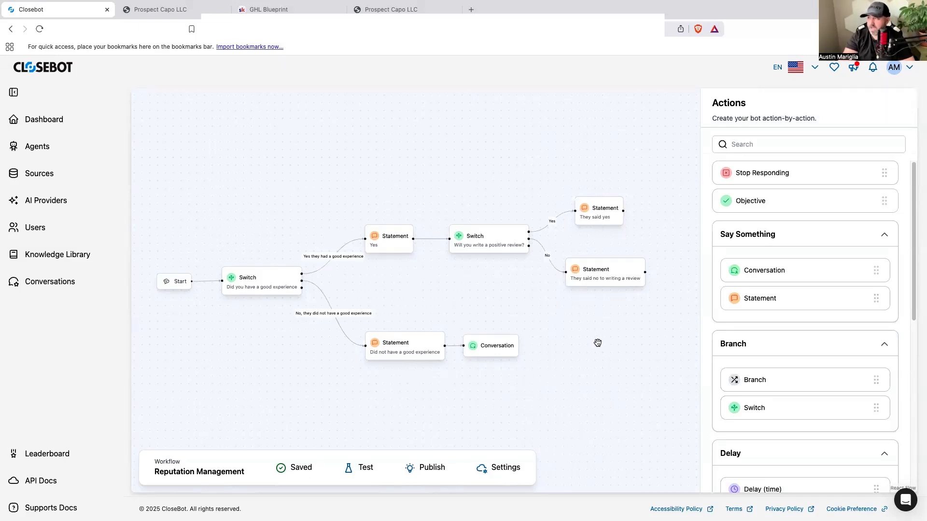
left_click(432, 470)
left_click(408, 469)
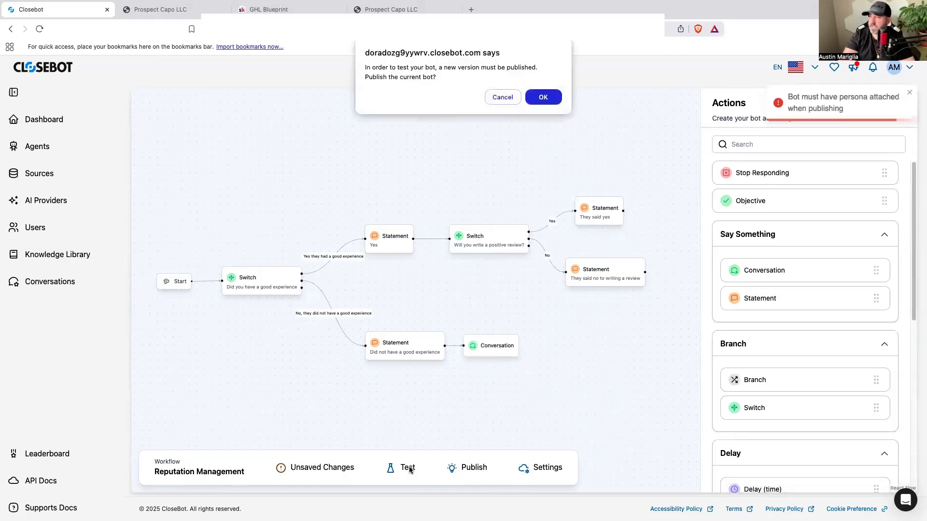
left_click(549, 96)
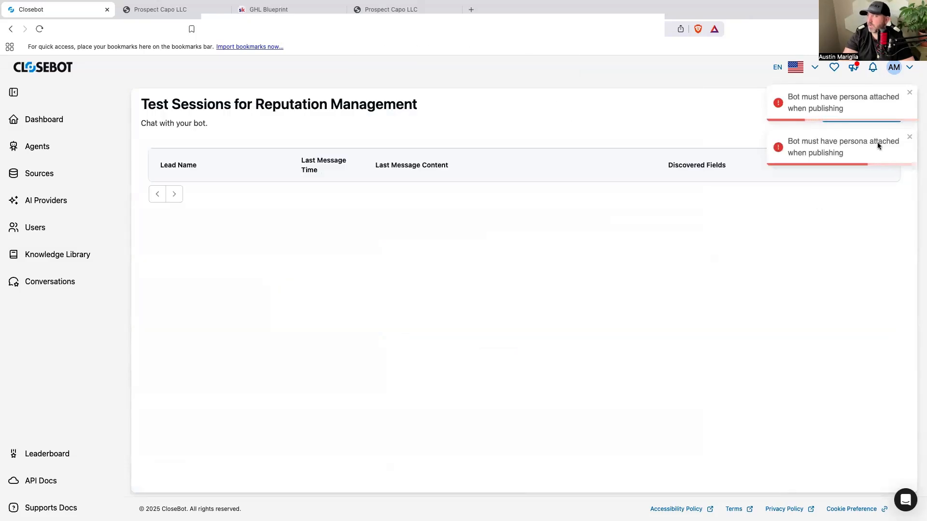
left_click(908, 138)
left_click(908, 93)
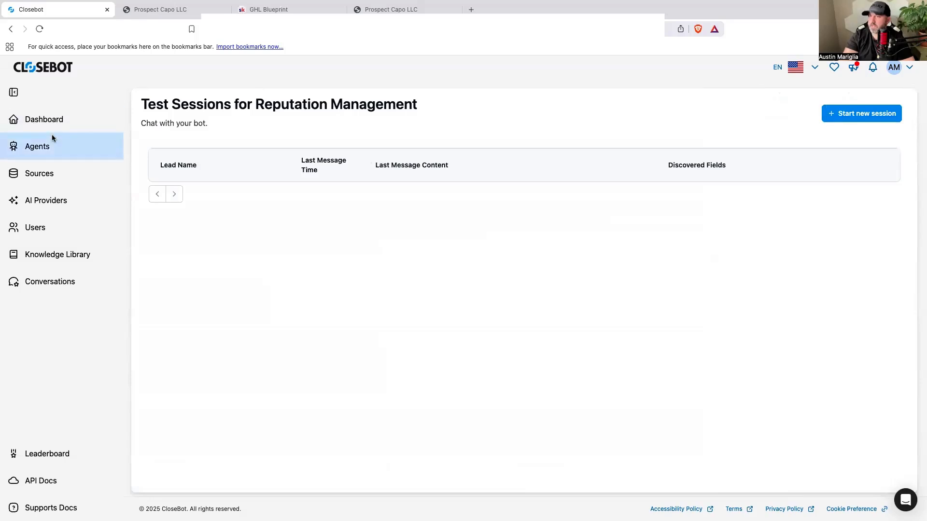
Reopen the Reputation Management workflow from the agents list, connect the VILA persona to it, and publish the bot
left_click(47, 148)
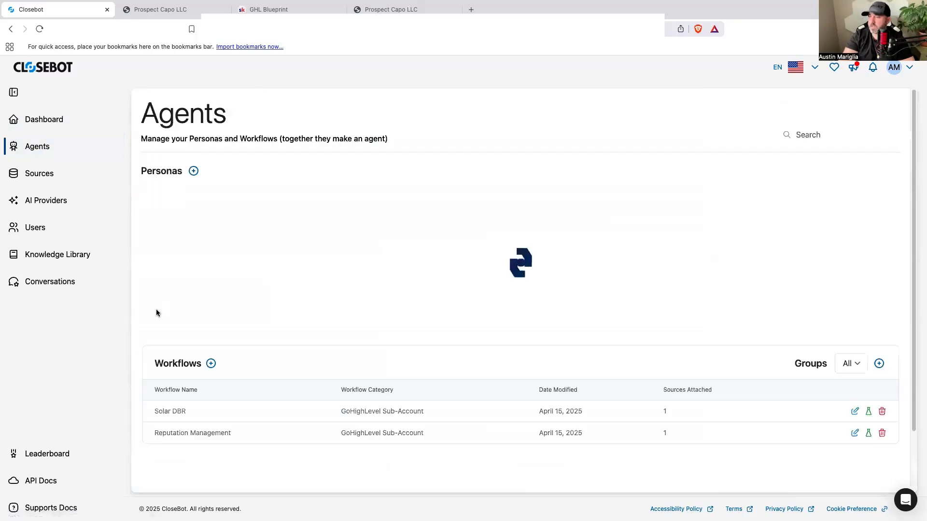
left_click(215, 436)
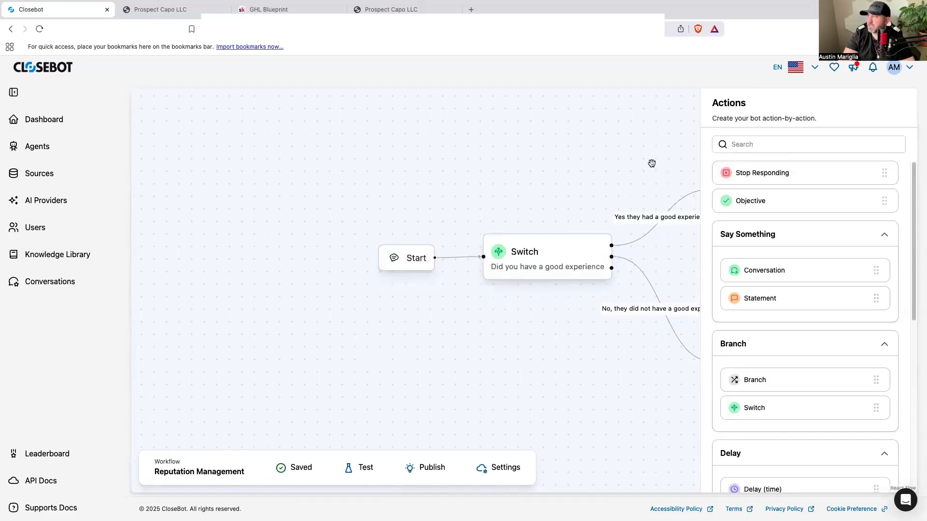
left_click(502, 468)
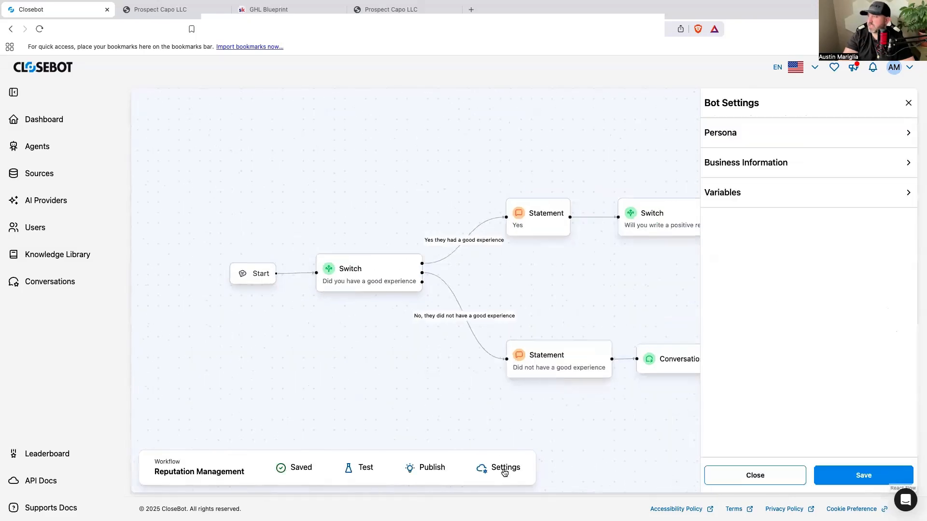
left_click(908, 133)
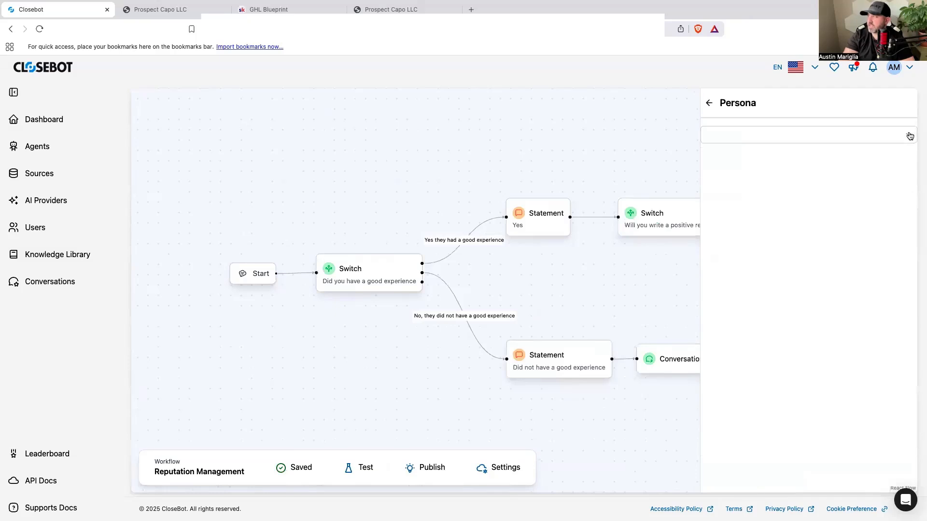
left_click(907, 136)
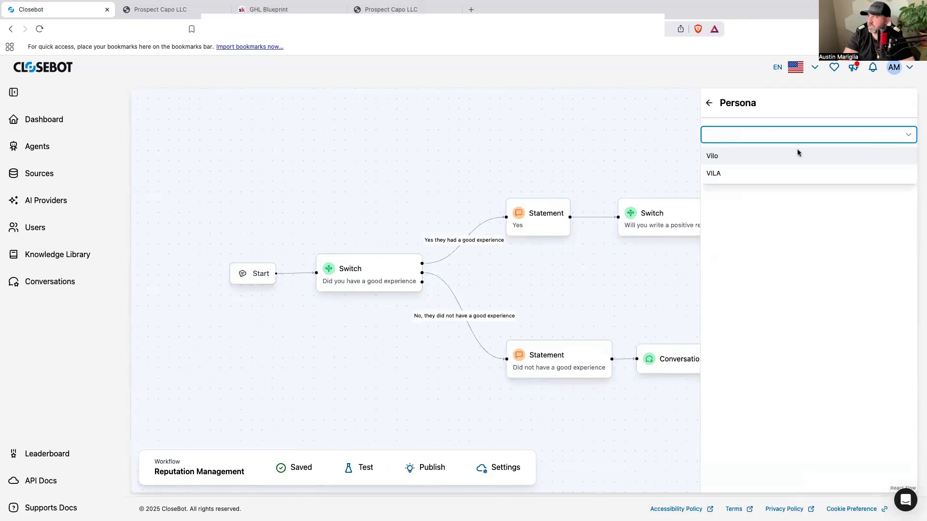
left_click(724, 173)
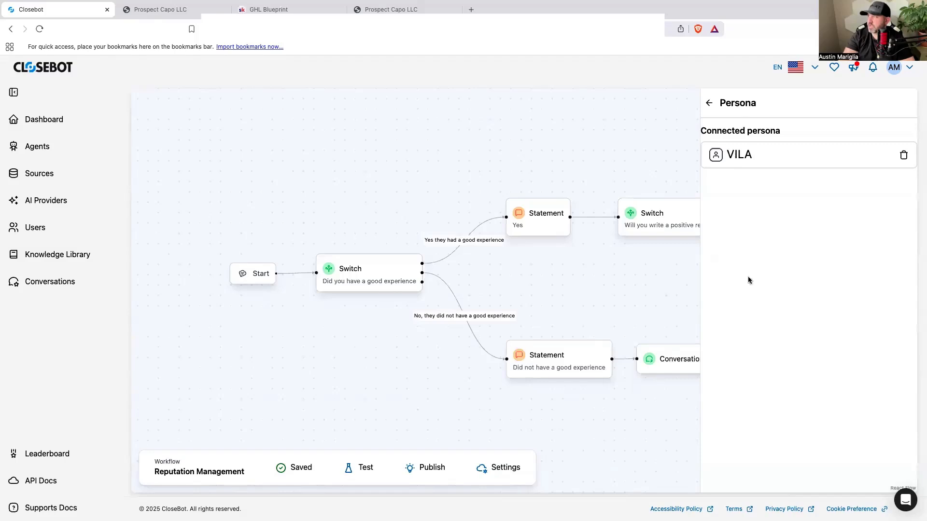
left_click(429, 472)
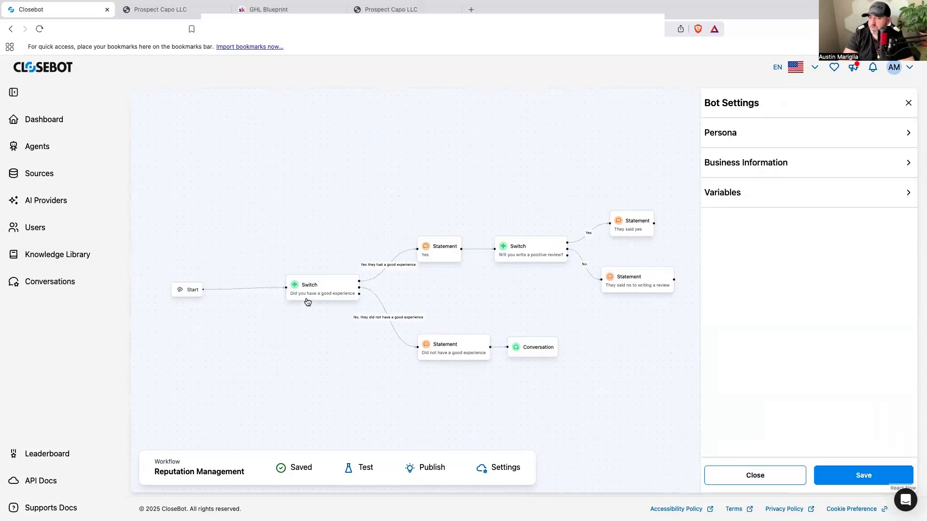
Move the Start node farther from the first Switch and copy the quoted feedback question from the "Did you have a good experience" Switch description
left_click_drag(193, 291, 166, 293)
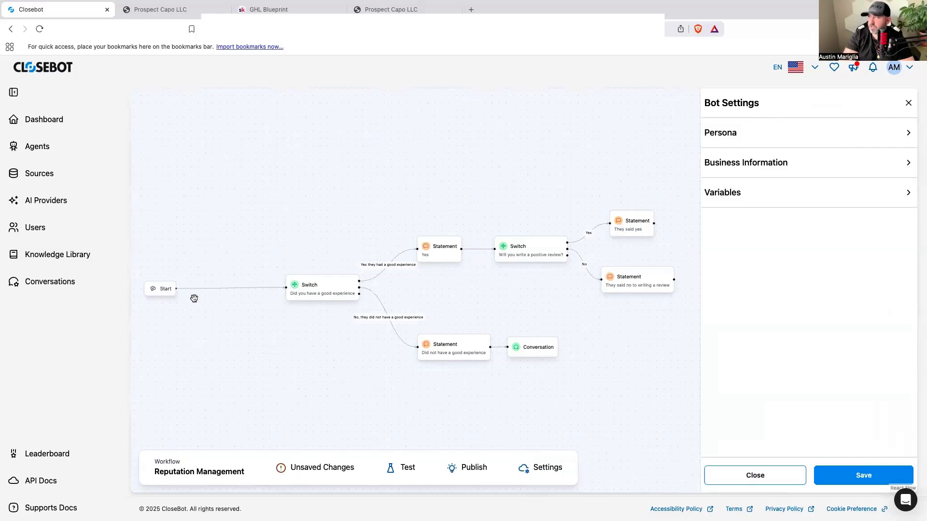
left_click(319, 287)
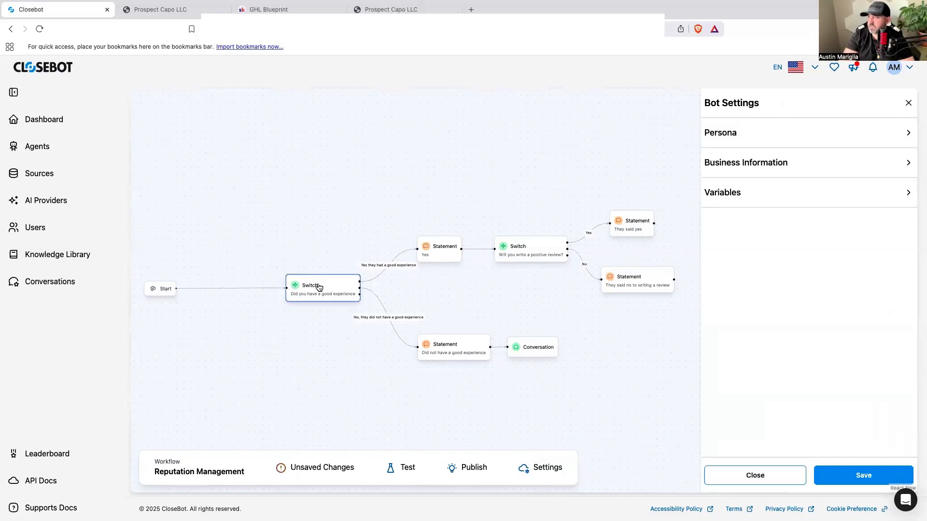
left_click(325, 295)
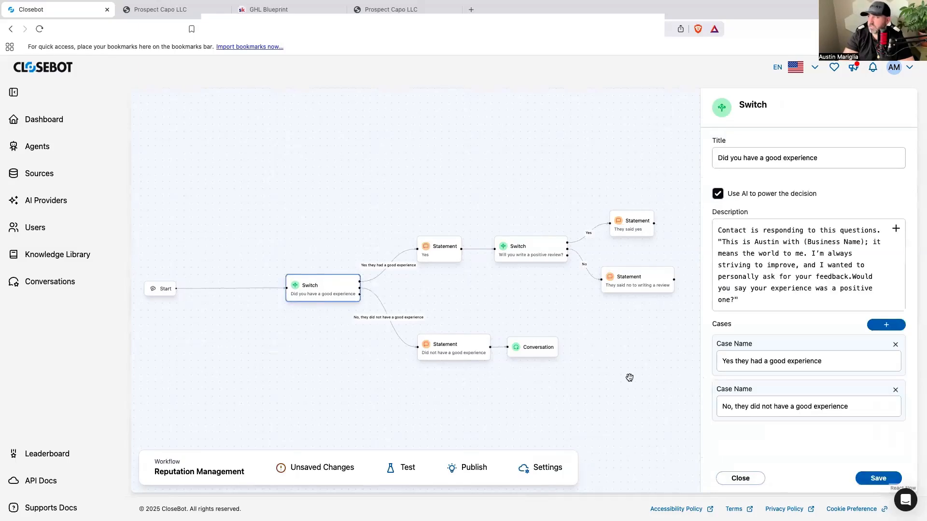
left_click_drag(718, 240, 756, 298)
right_click(752, 253)
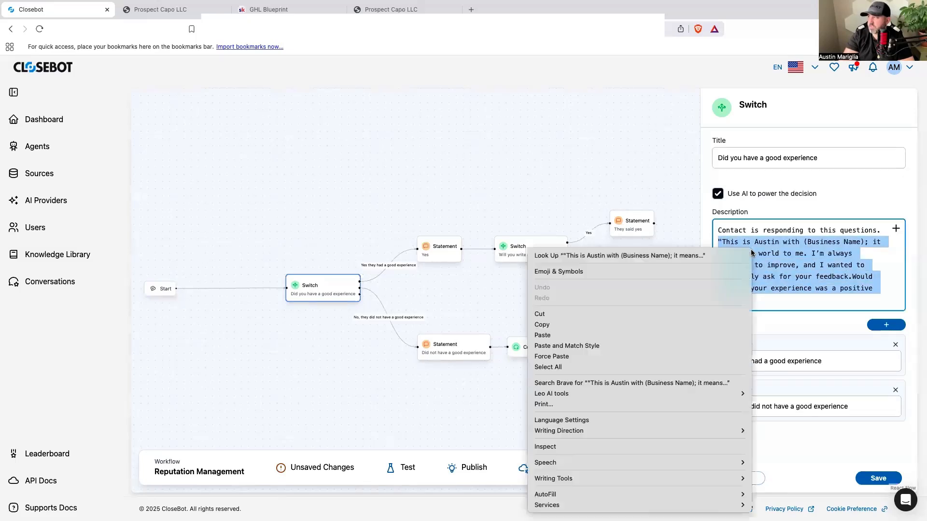
left_click(612, 326)
left_click(340, 387)
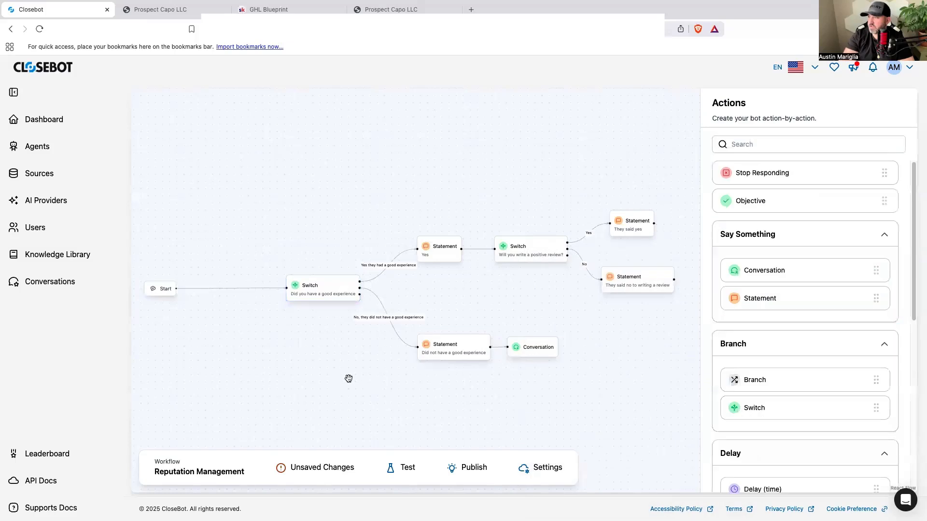
Add a Statement titled "Will you write a review" with the copied feedback question as its text and AI generation off, and save it
left_click_drag(796, 304, 228, 344)
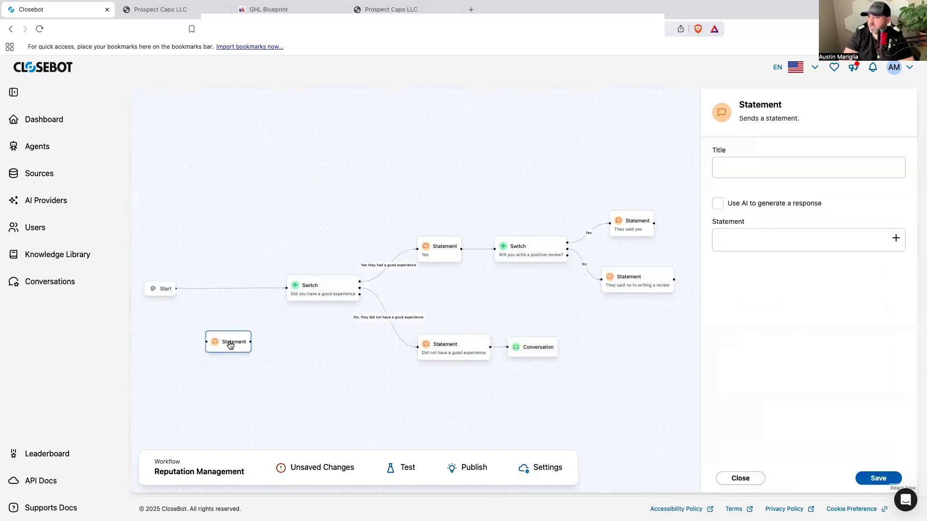
left_click(753, 173)
type("Will you write a review")
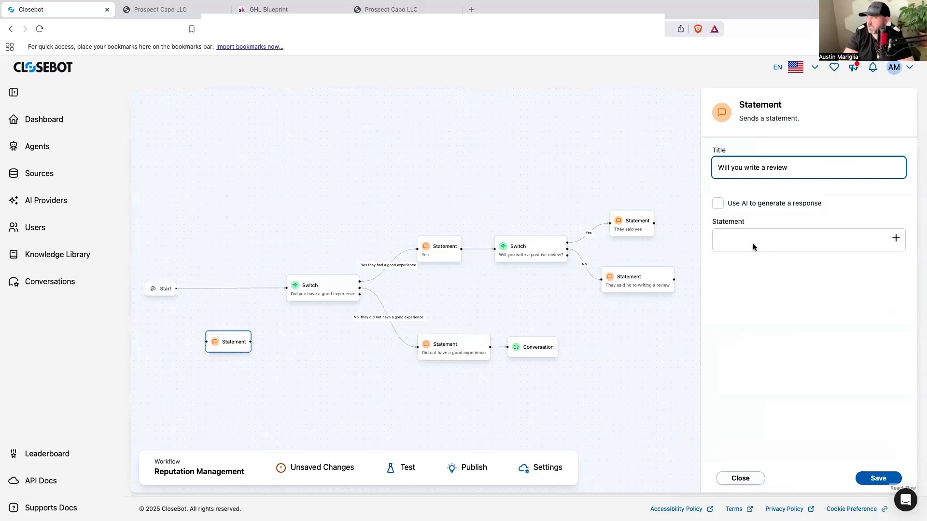
left_click(735, 240)
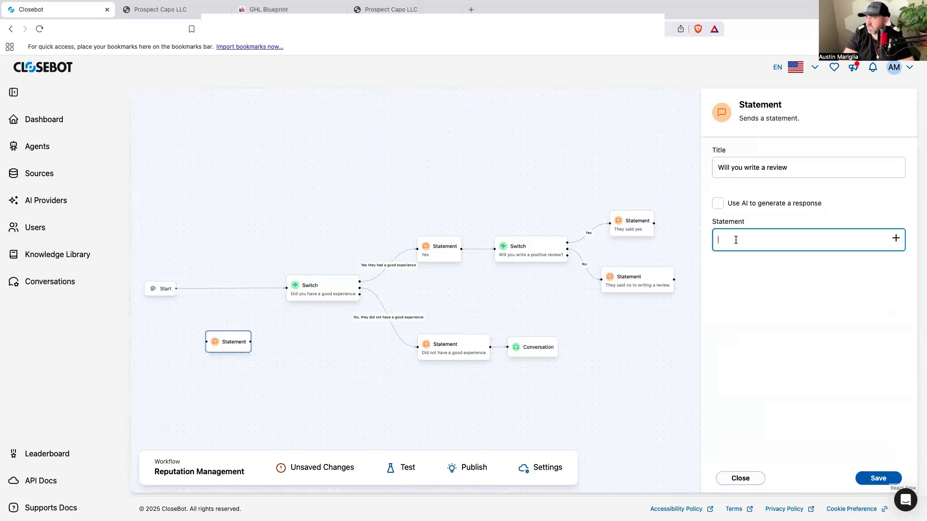
key("super+v")
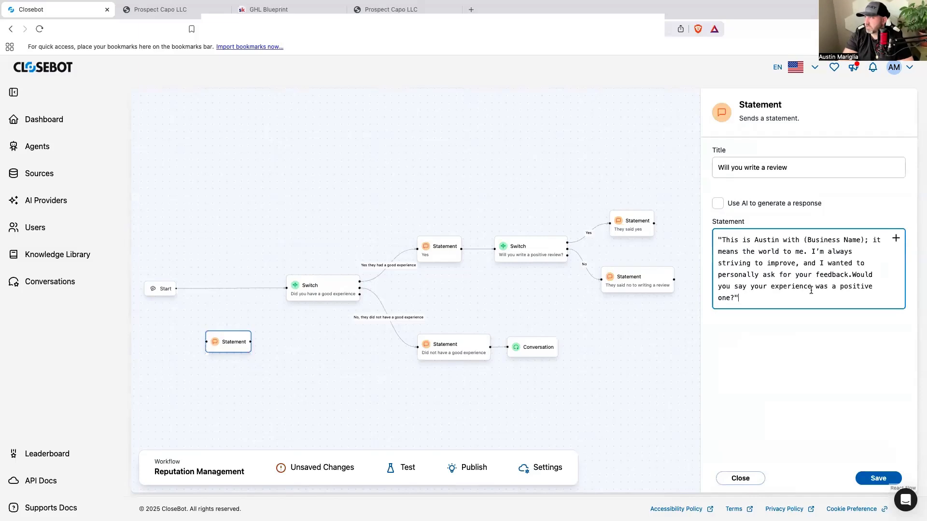
left_click(718, 204)
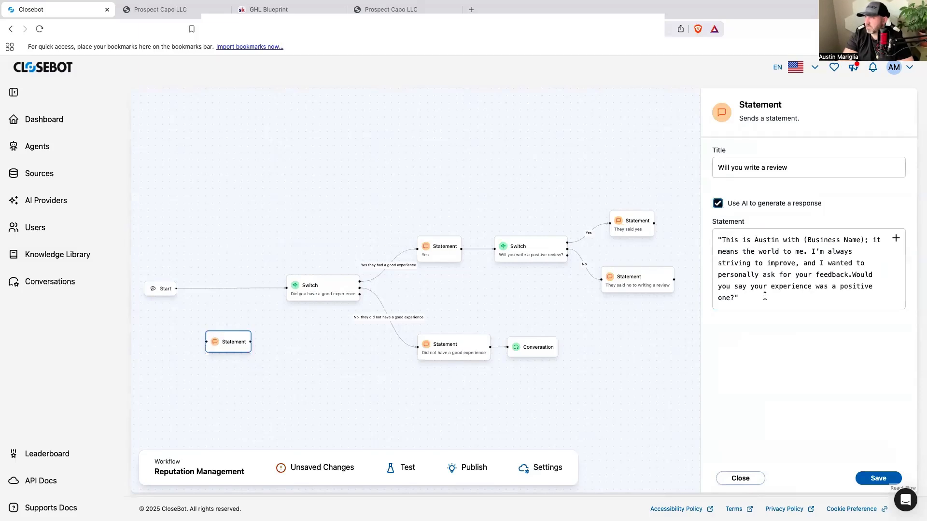
left_click(876, 479)
left_click(719, 203)
left_click(876, 478)
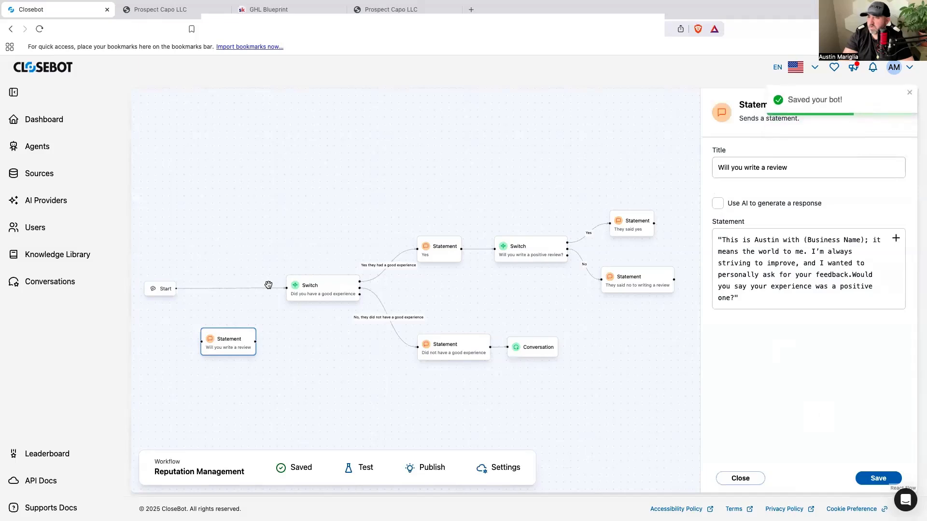
Replace the direct link between Start and the first Switch with a path through the "Will you write a review" Statement placed between them
left_click(241, 290)
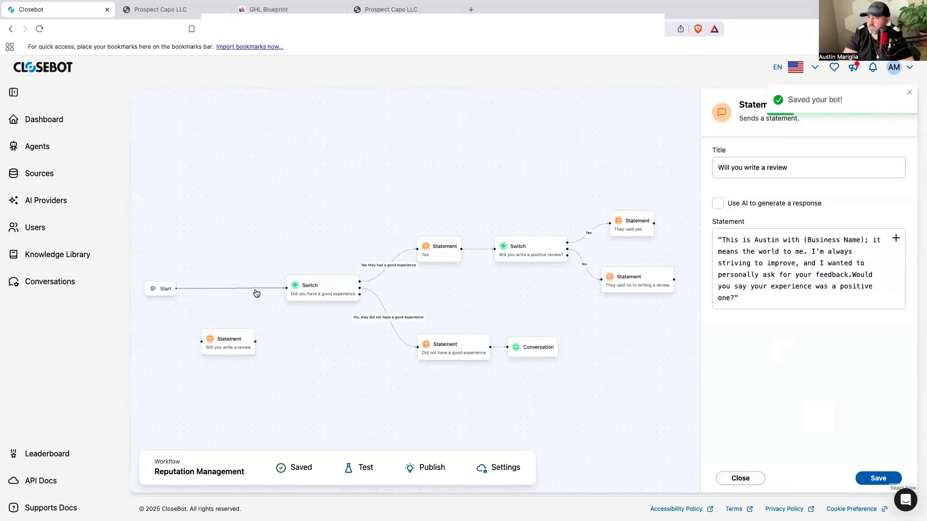
left_click(254, 289)
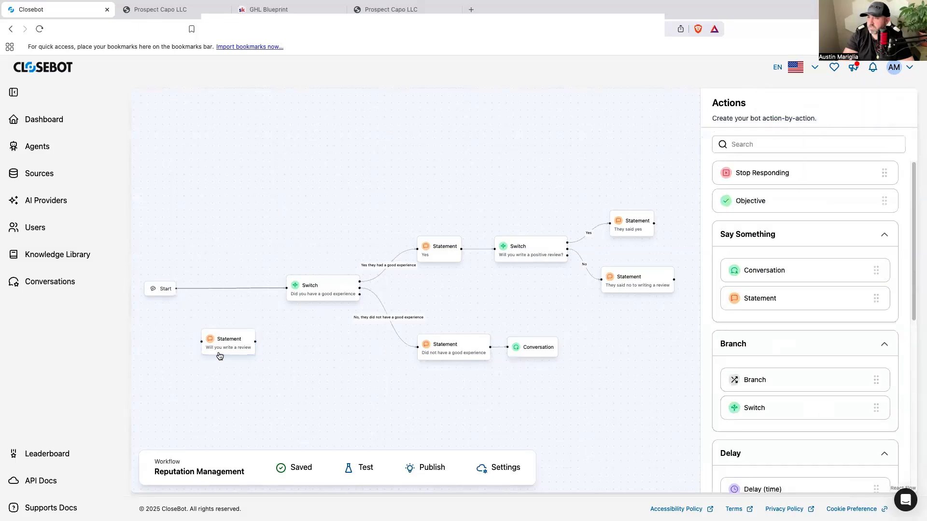
left_click_drag(220, 354, 220, 316)
left_click(267, 289)
key("BackSpace")
left_click_drag(176, 289, 286, 289)
left_click_drag(209, 294, 211, 293)
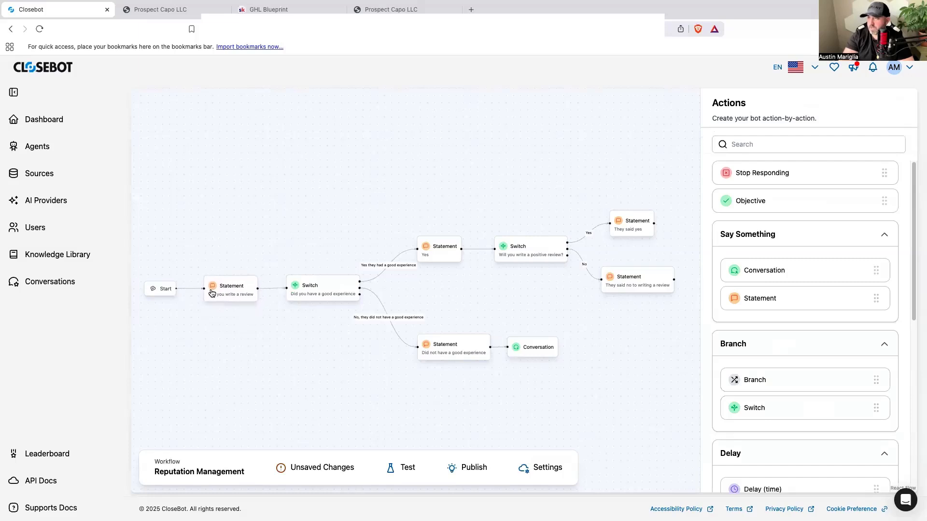
Publish the updated bot and open its test sessions, agreeing to publish a new version for testing
left_click(466, 473)
left_click(403, 468)
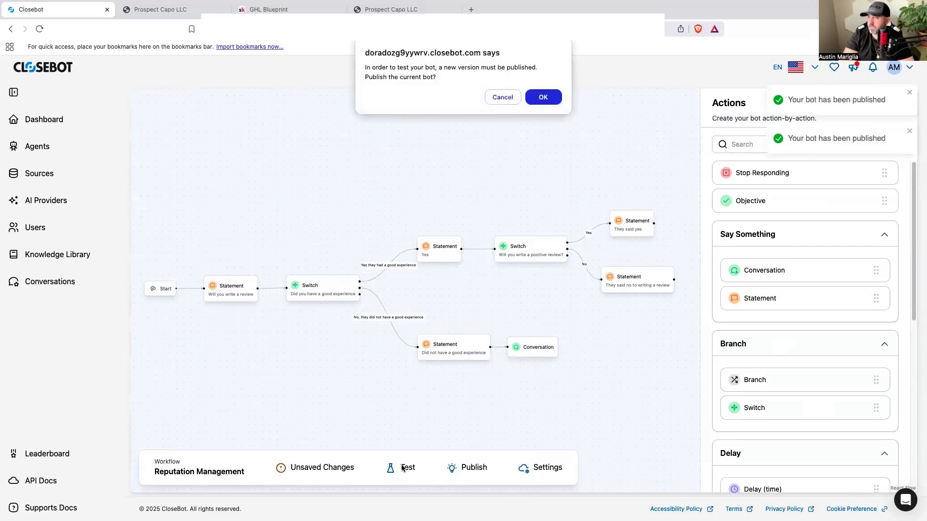
left_click(542, 98)
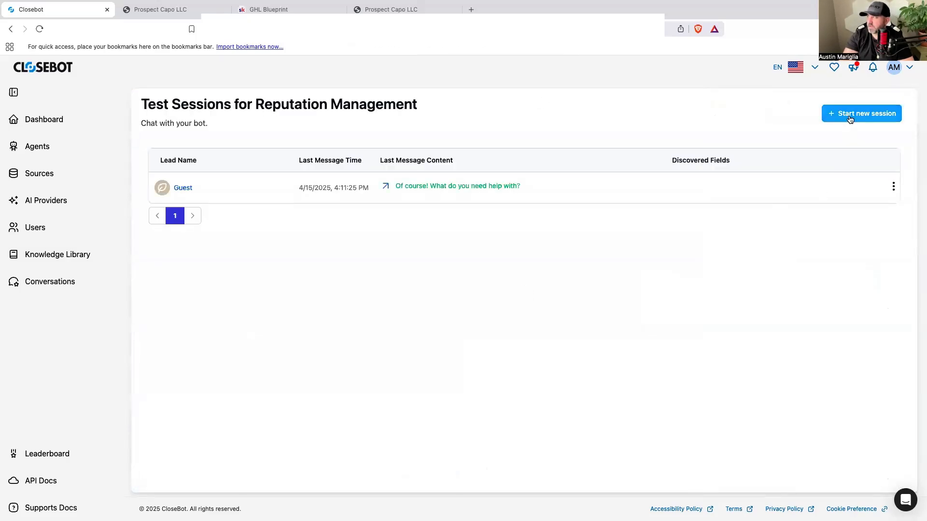
Start a new test session for Reputation Management and send the message "Hello"
left_click(849, 116)
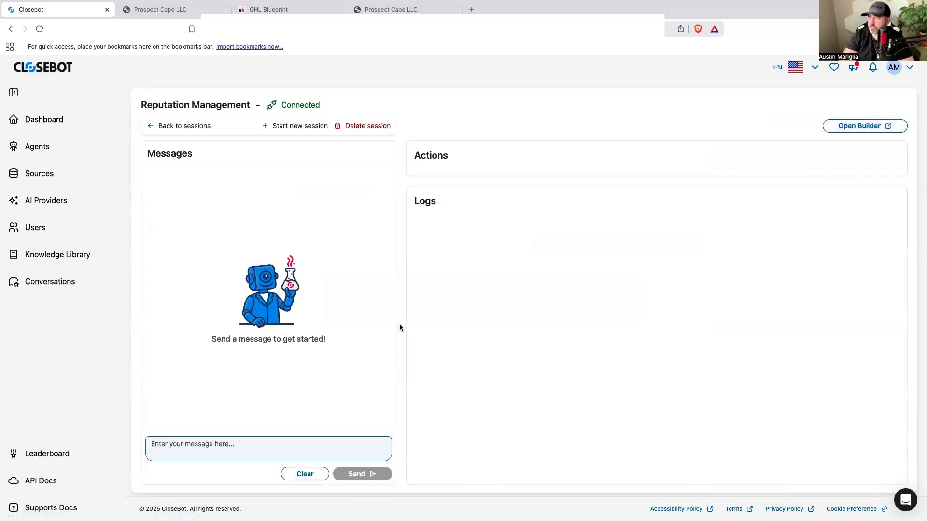
left_click(233, 446)
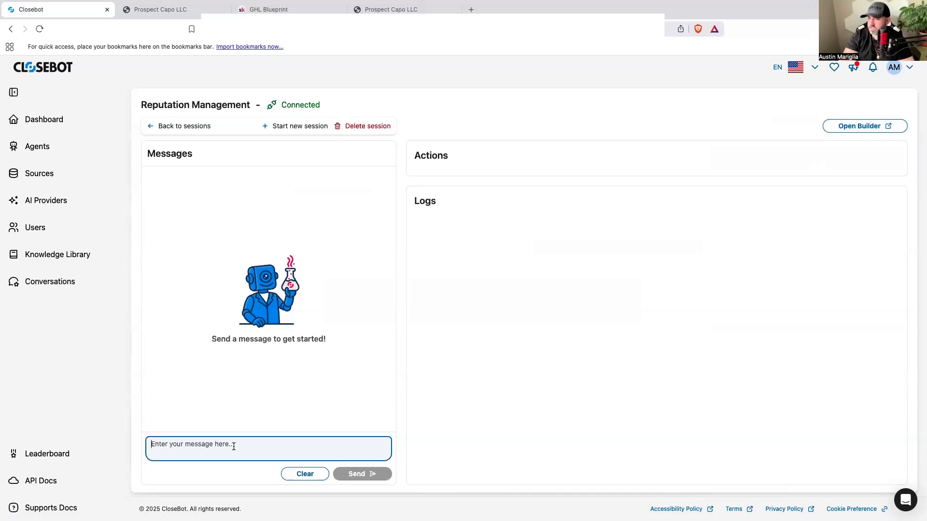
type("Hello")
left_click(358, 475)
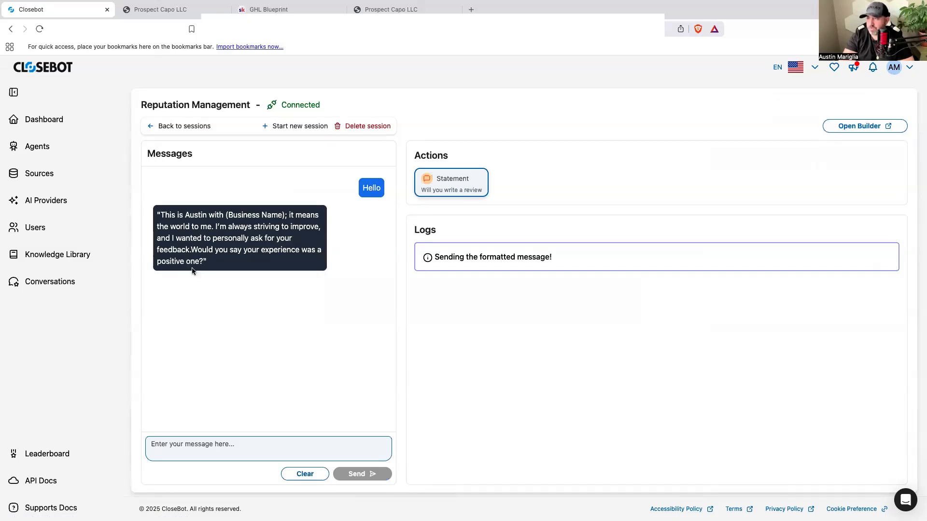
Answer the bot's experience question with "No" to test the bad-experience branch
left_click(231, 446)
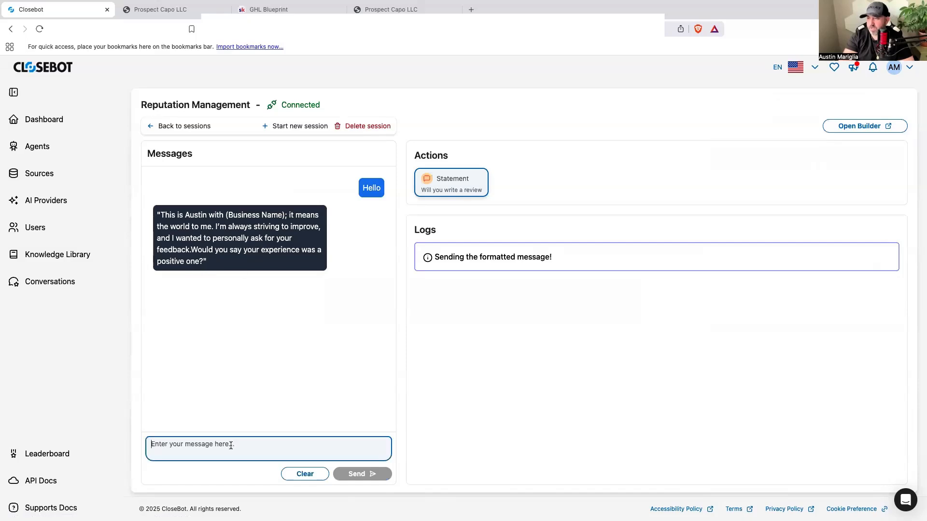
type("No")
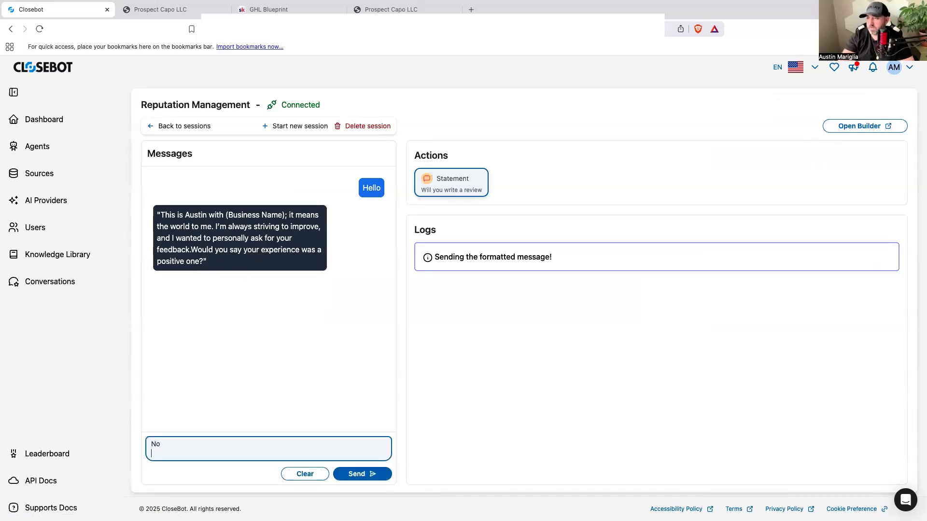
key("Return")
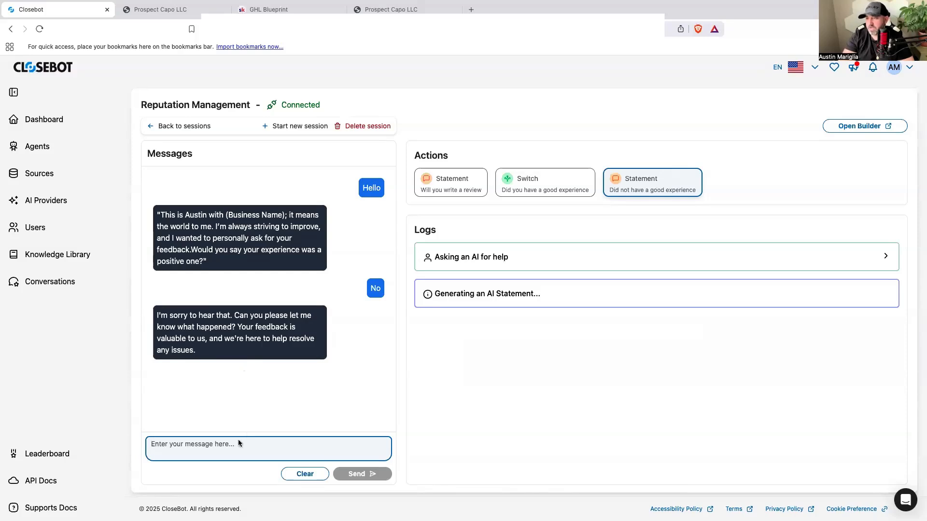
Send the bot the complaint "Yes, my sales rep said he would buy me cookies and I never recieved them"
type("Yes")
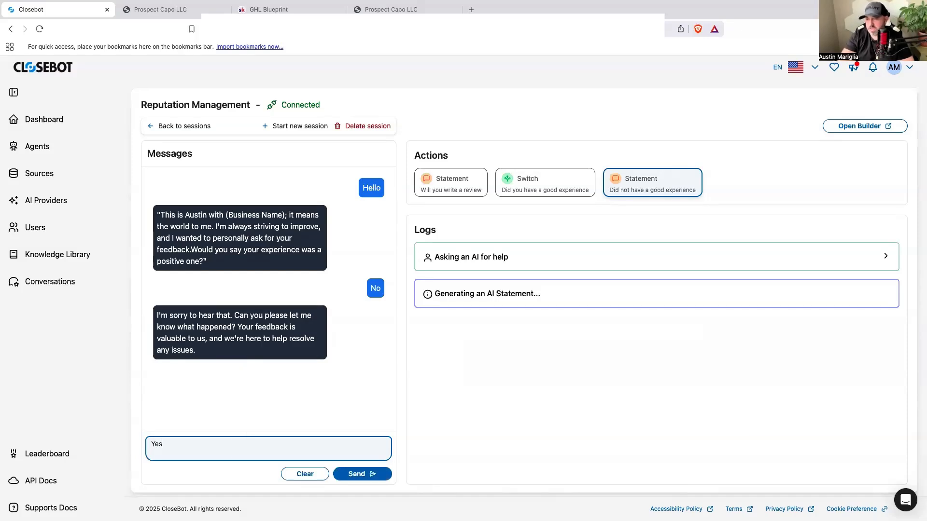
type(", my sales")
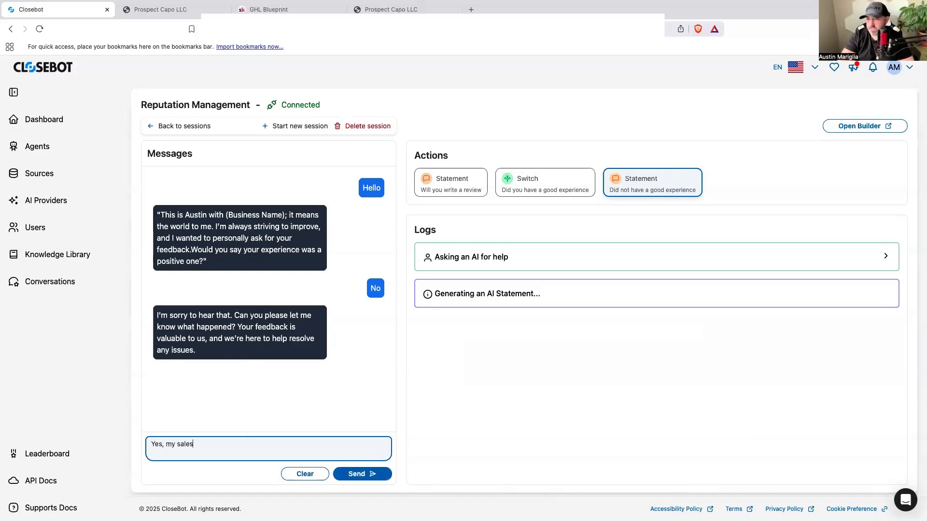
type(" rep said he would buy me cookies and I never")
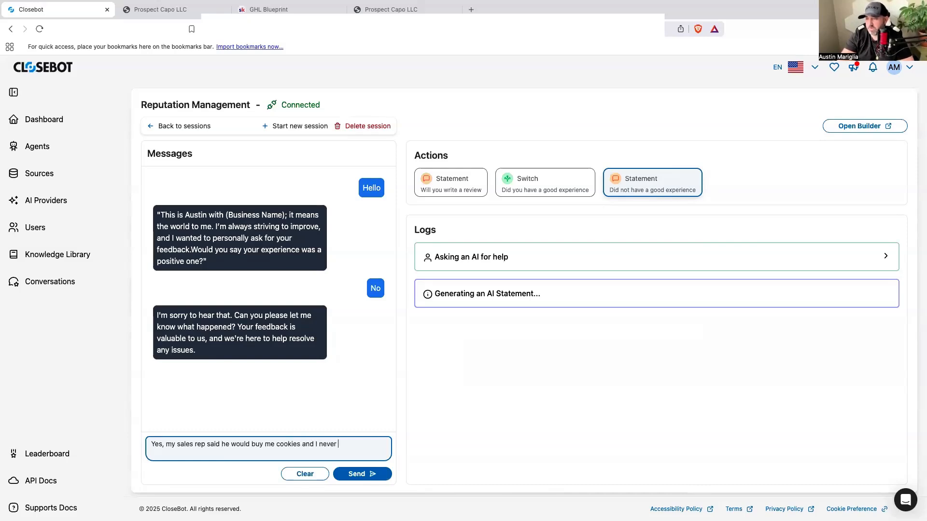
type(" recieved them")
left_click(381, 475)
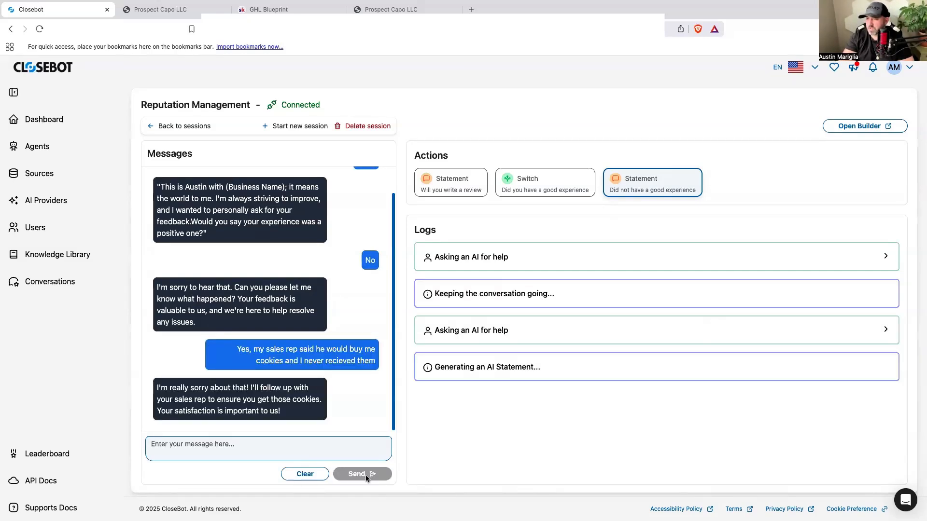
Reply "Thank you" to the bot in the bad-experience test and review the conversation from its beginning
left_click(344, 443)
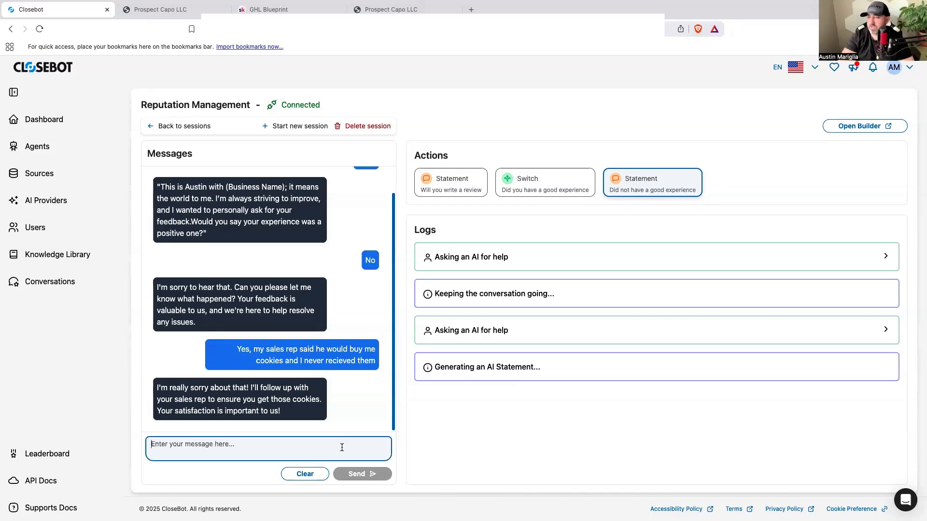
type("Thank you")
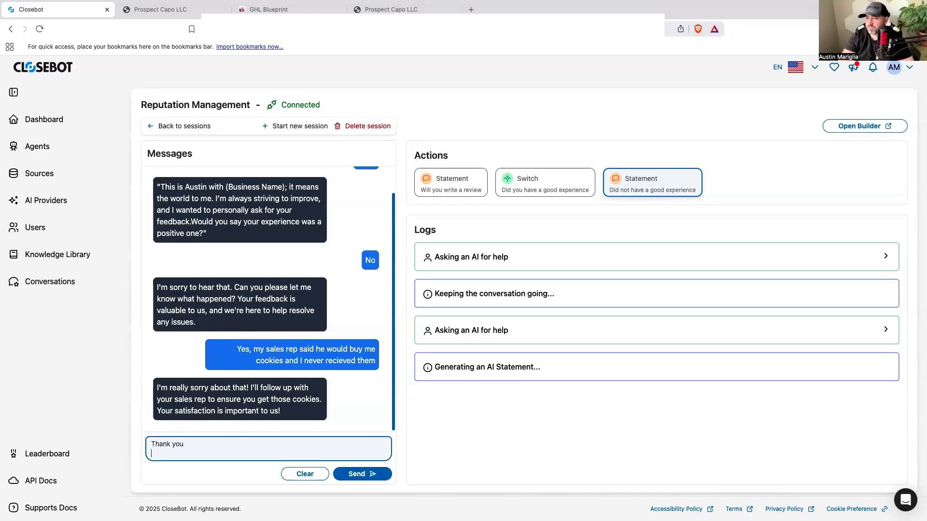
key("Return")
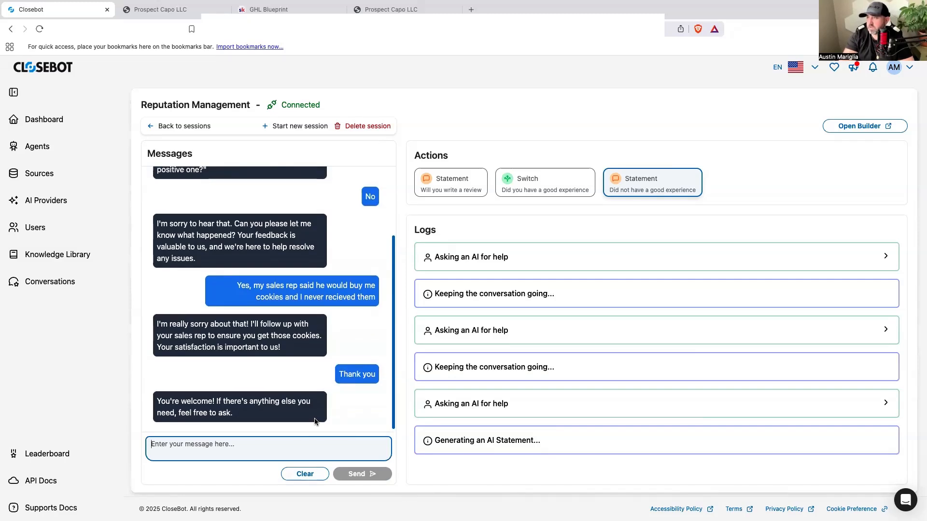
scroll(291, 395, "up", 3)
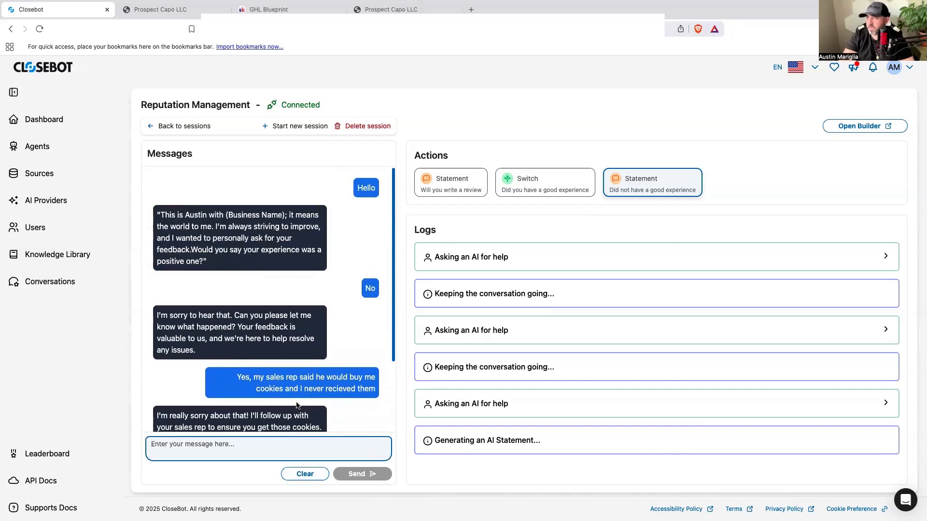
Start a new test session, send "Hello" and answer the experience question with "Yes" to test the good-experience branch
left_click(315, 130)
left_click(269, 443)
type("Hello")
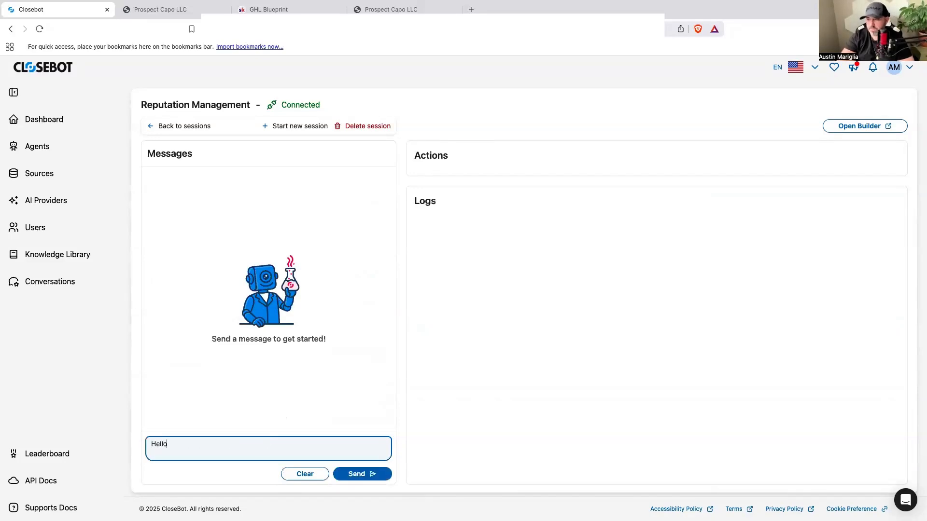
key("Return")
type("Yes")
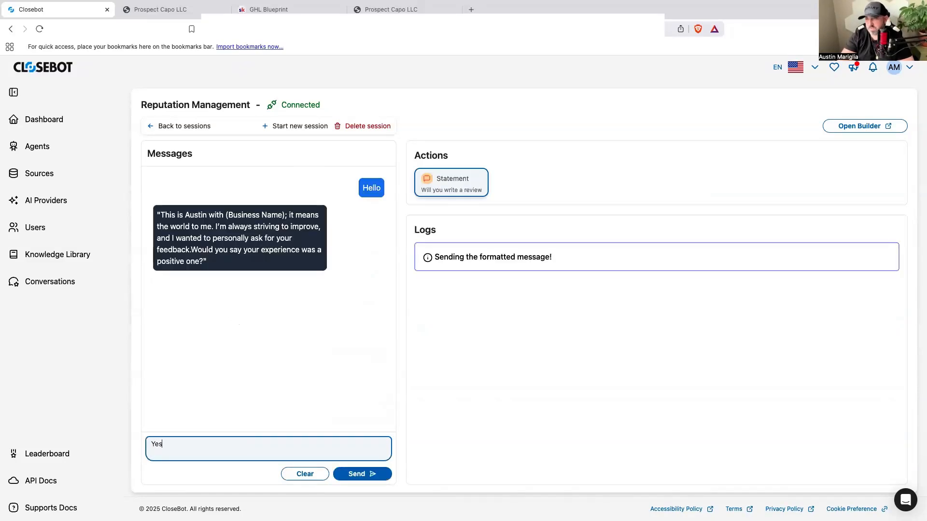
key("Return")
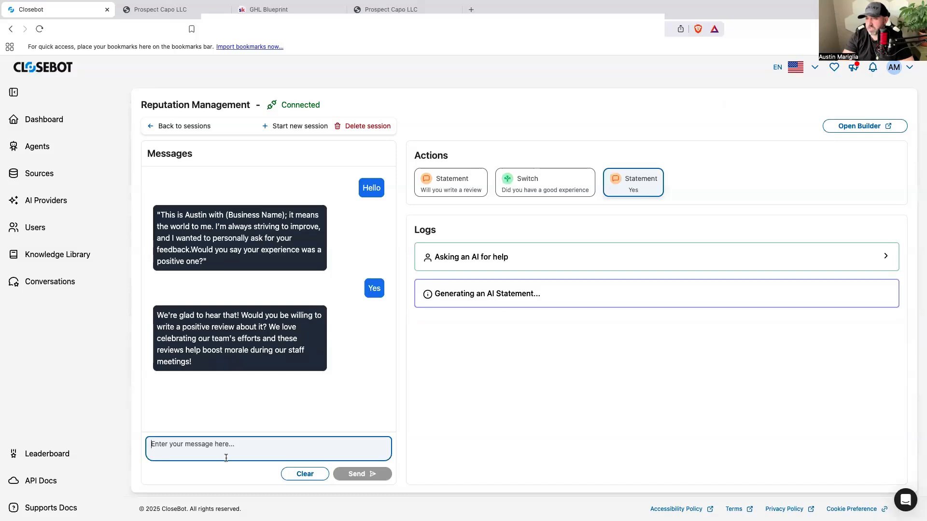
Accept the bot's request for a positive review with the reply "Sure, I would be happy to"
type("Sure, I would be hap")
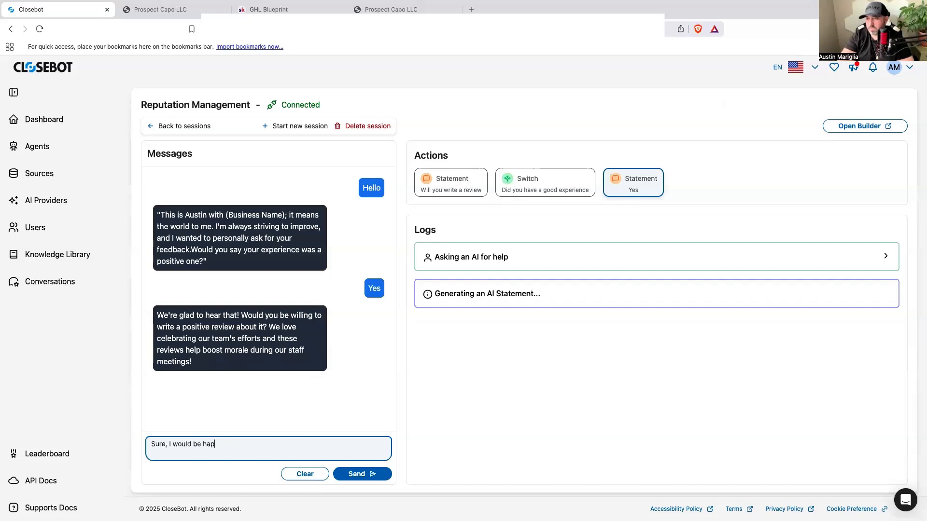
type("py to")
key("Return")
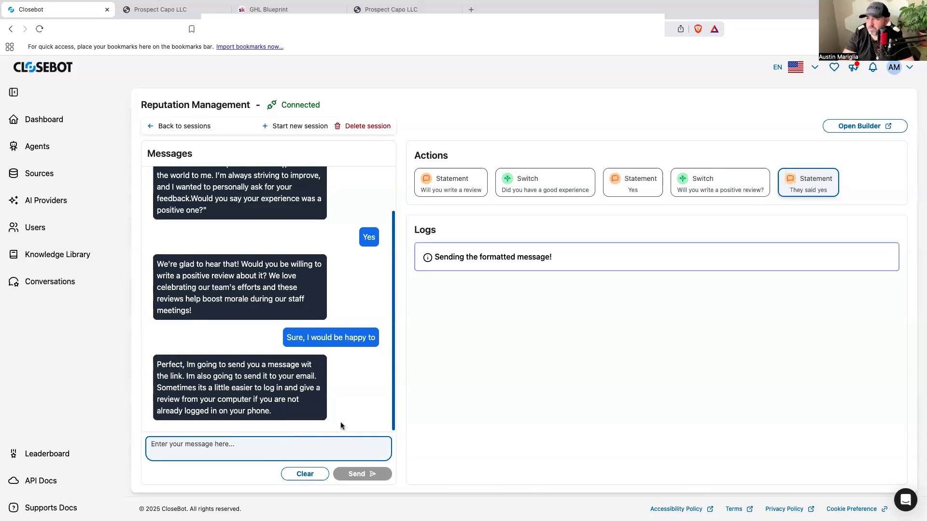
Answer the bot's message about sending the review link with "Thank you"
type("Tahnk")
key("BackSpace")
key("BackSpace")
key("BackSpace")
key("BackSpace")
type("hja")
key("BackSpace")
key("BackSpace")
type("ank you")
key("Return")
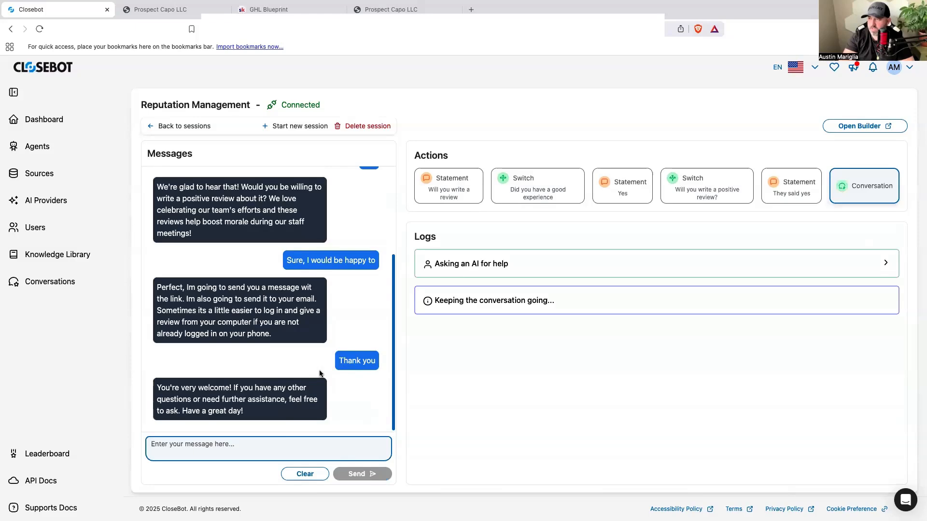
Start another test session, send the greeting "Hellop" and answer the experience question with "Yes"
left_click(315, 129)
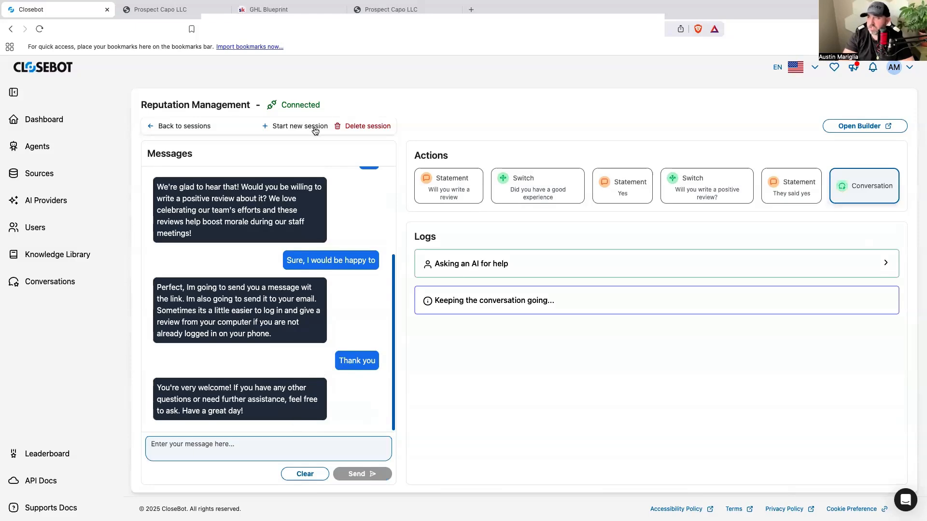
left_click(242, 451)
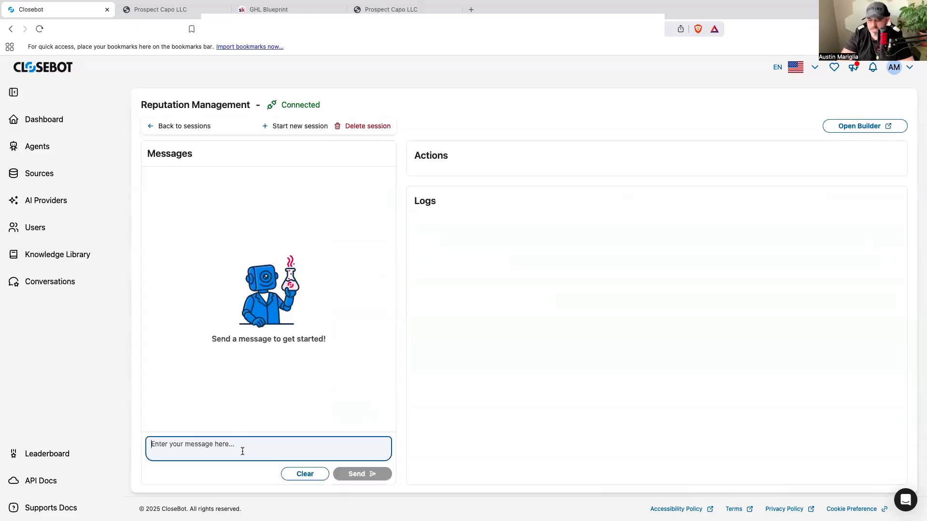
type("Hellop")
key("Return")
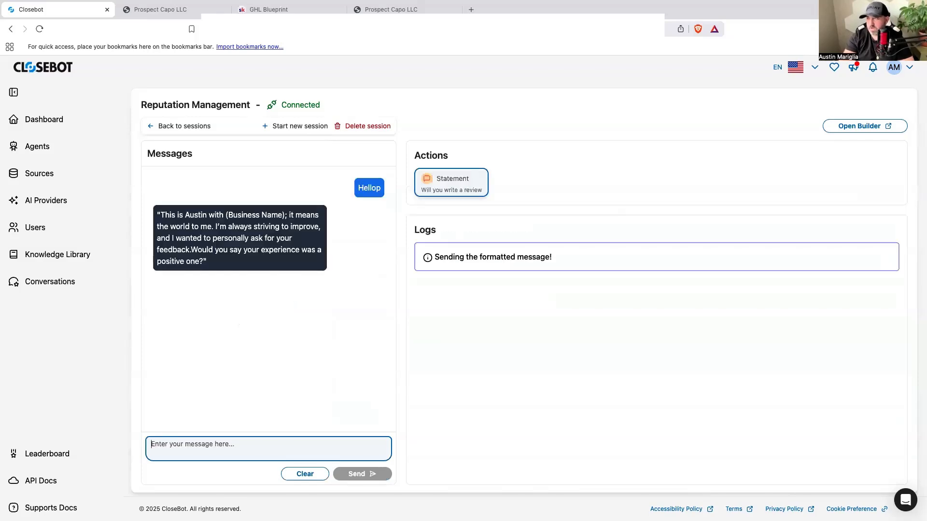
type("Yes")
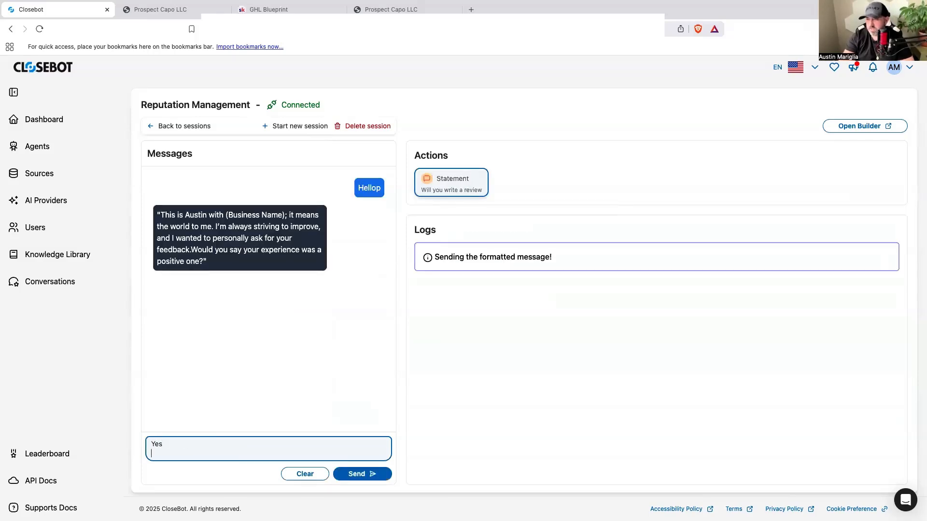
key("Return")
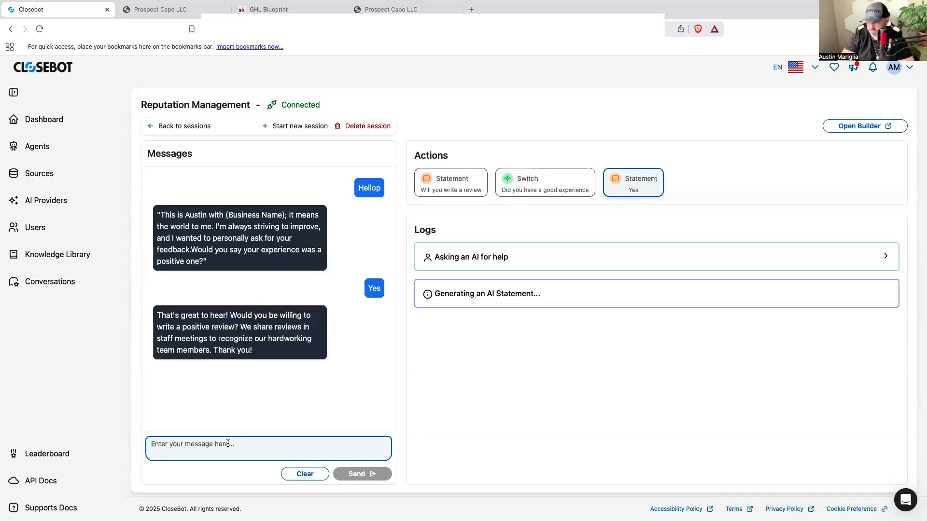
Decline the positive review request with "No" and check the link in the bot's reply
type("No")
key("Return")
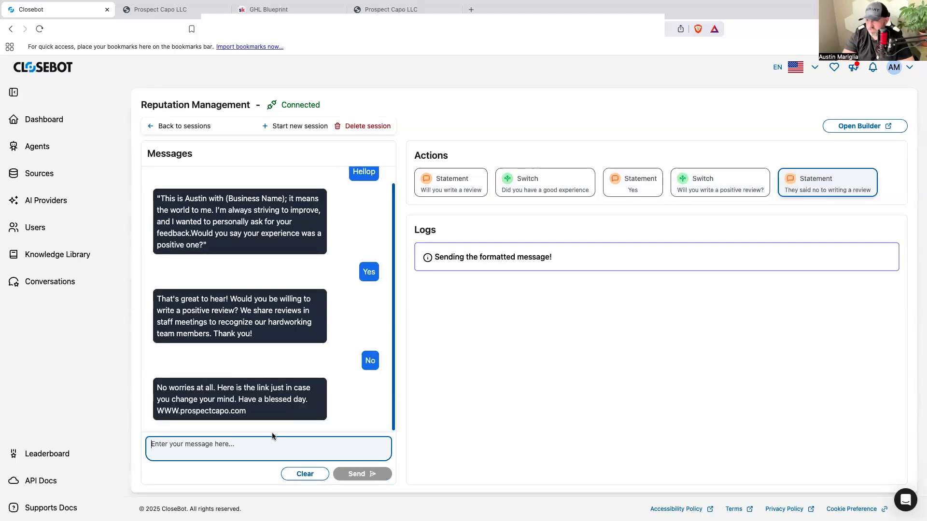
left_click_drag(250, 411, 164, 411)
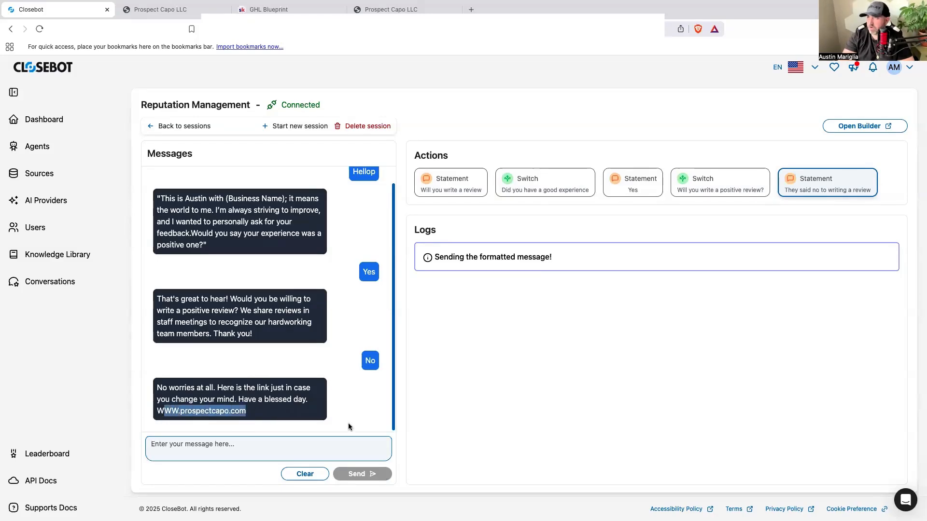
scroll(347, 423, "up", 1)
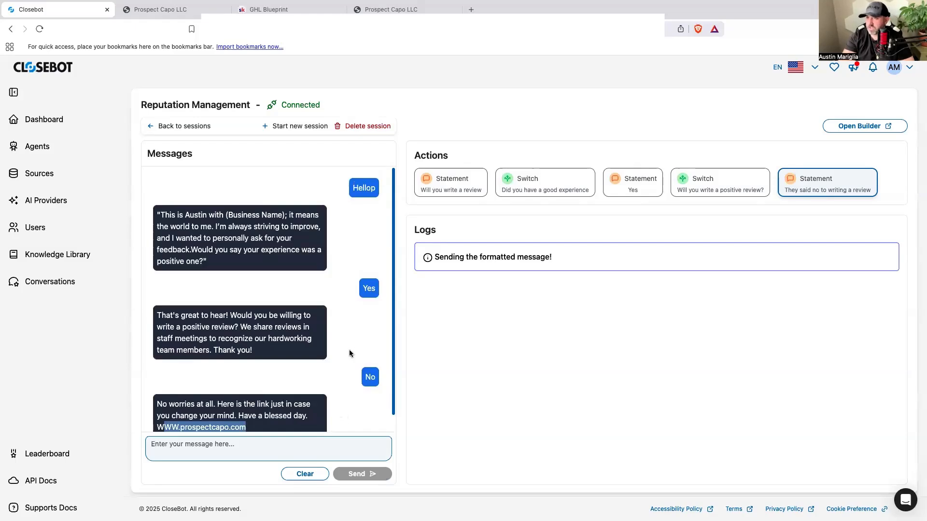
In the bot builder, delete the "Will you write a review" statement and connect Start directly to the "Did you have a good experience" switch
left_click(883, 124)
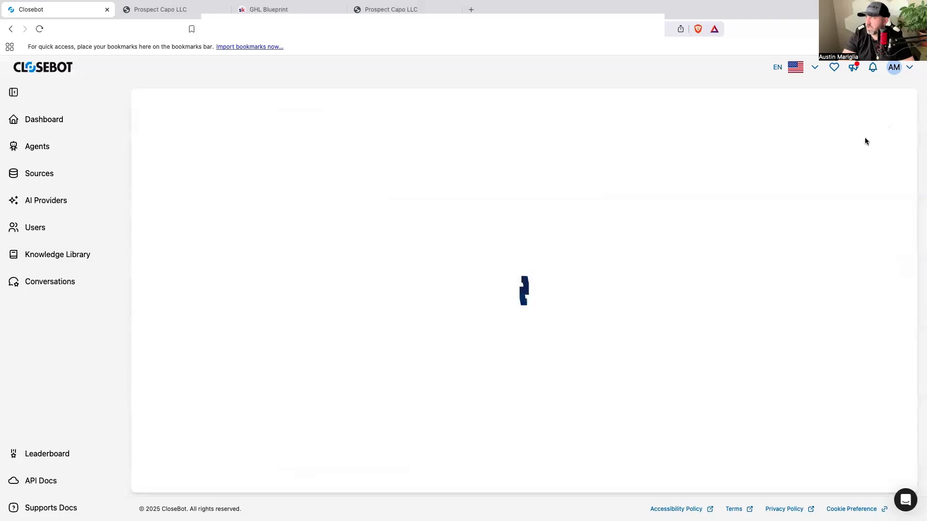
scroll(403, 345, "down", 5)
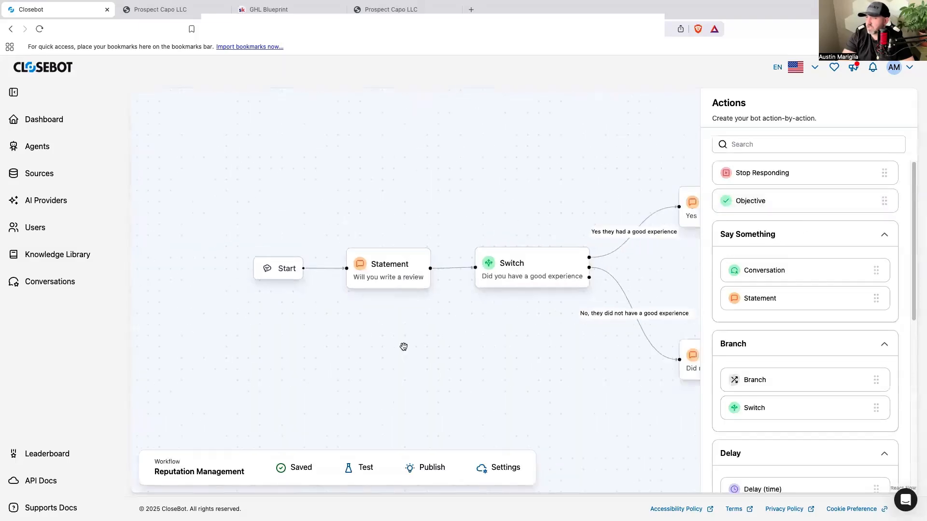
left_click_drag(372, 351, 361, 352)
left_click(282, 308)
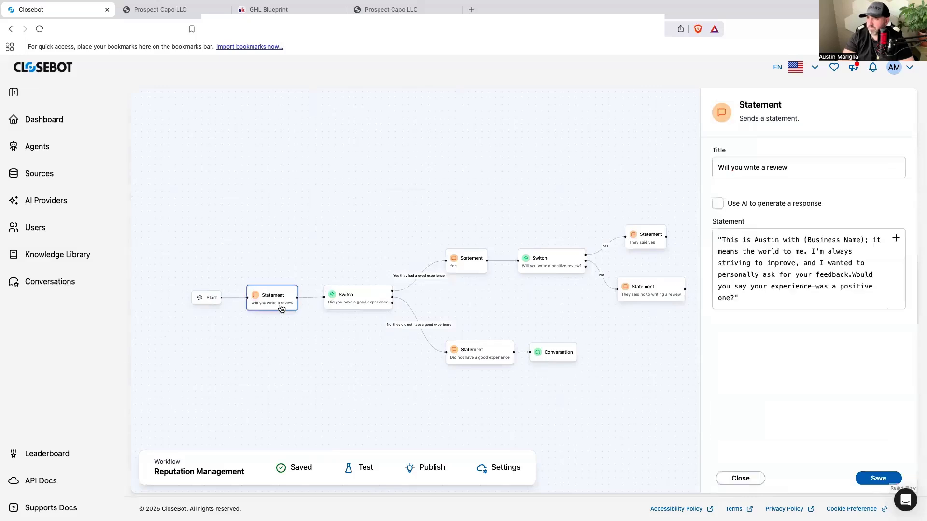
key("BackSpace")
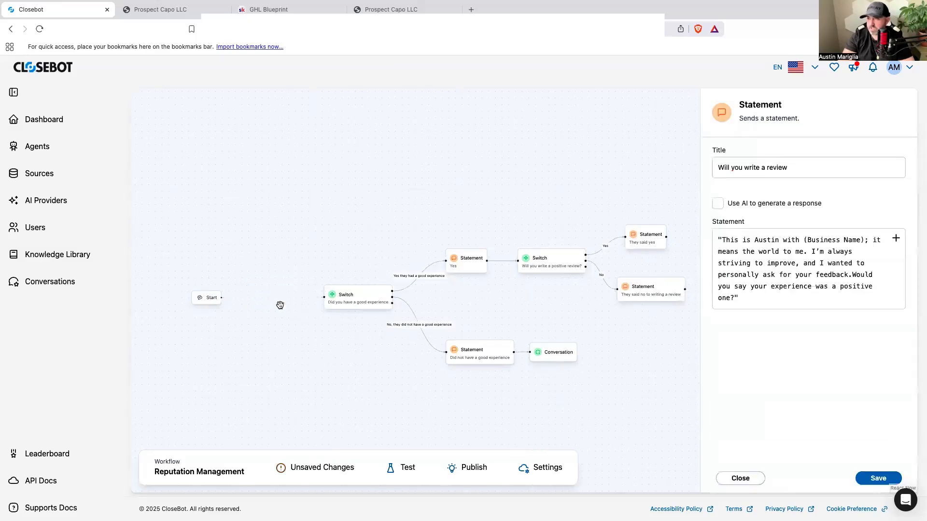
left_click_drag(221, 297, 324, 298)
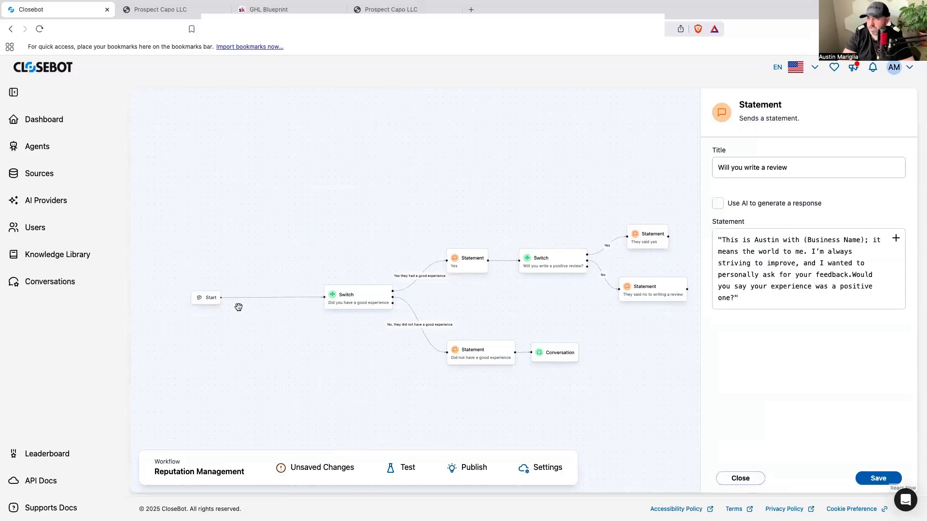
left_click_drag(218, 298, 292, 301)
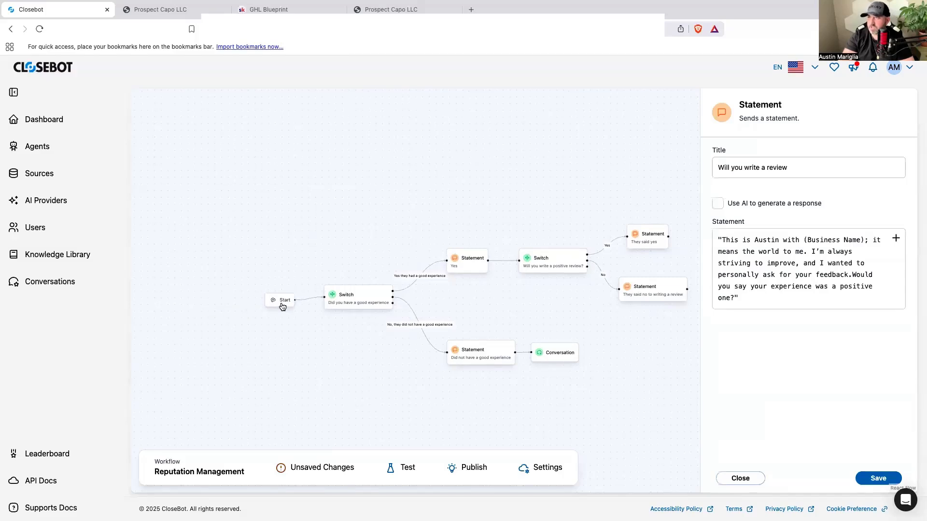
Check the Reputation Management workflow in GoHighLevel, return to CloseBot, save the bot and close the deleted statement's settings
left_click(154, 9)
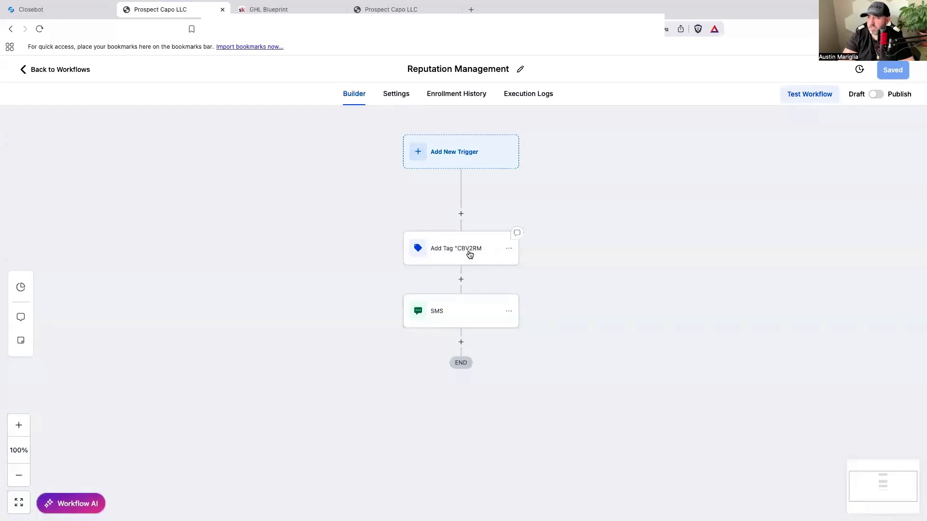
left_click(67, 11)
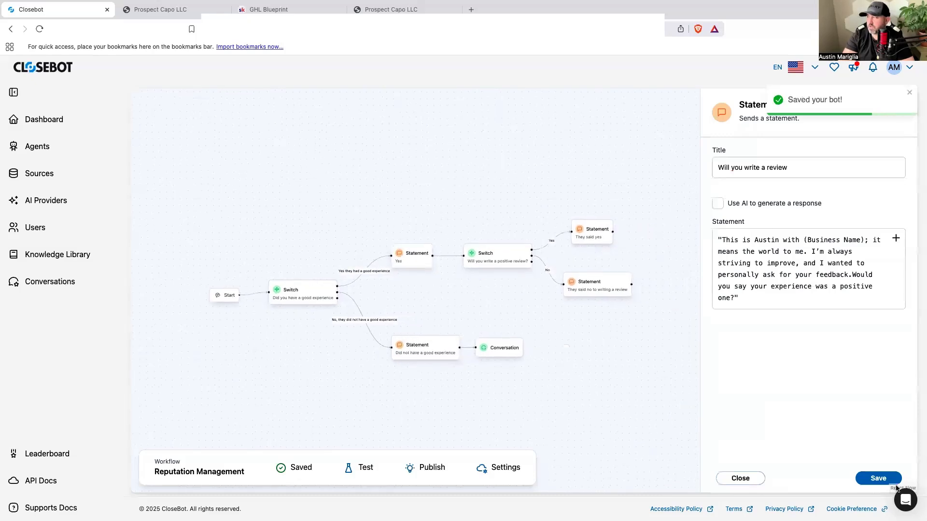
left_click(757, 478)
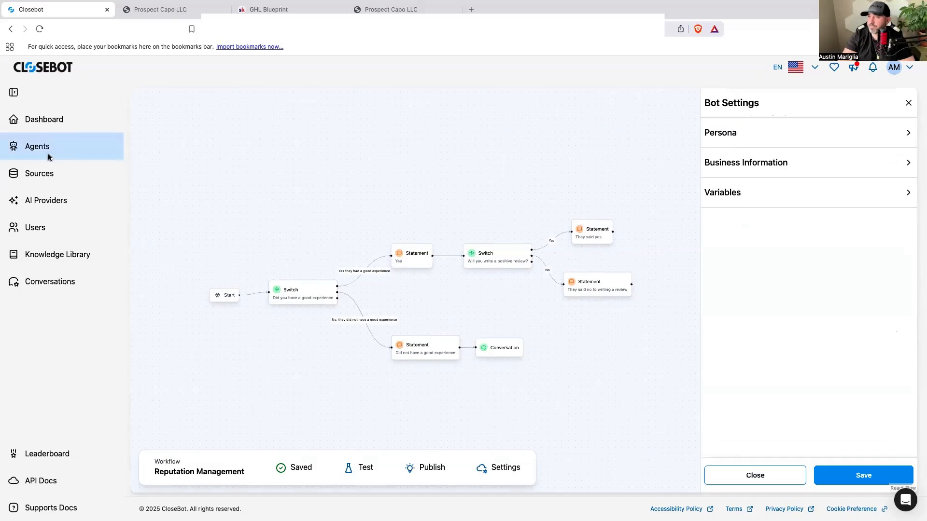
Open the Reputation Management workflow's details from Agents and restrict its Prospect Capo LLC source to the SMS channel
left_click(40, 151)
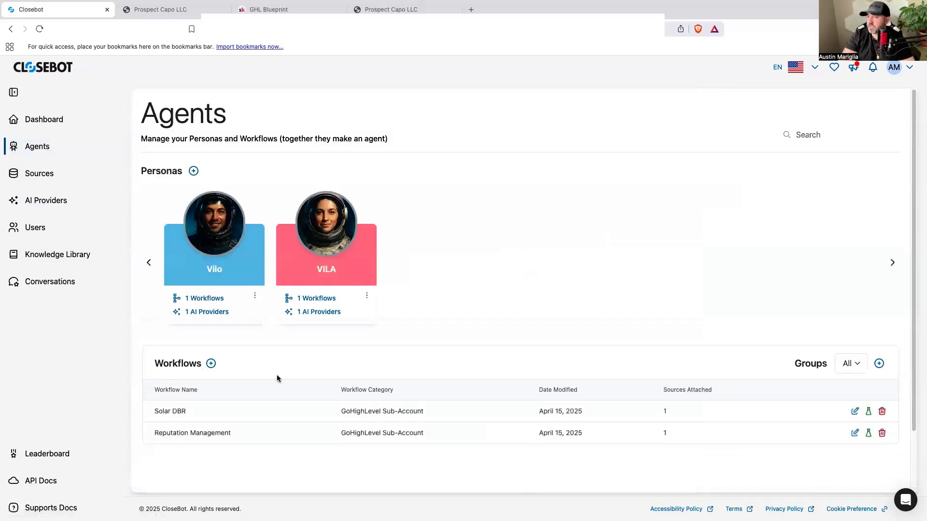
left_click(854, 433)
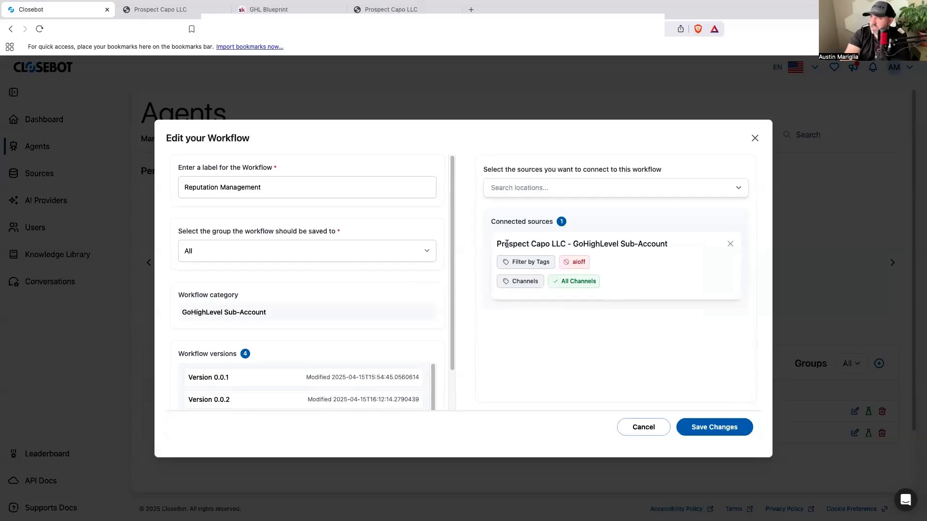
left_click_drag(497, 242, 670, 247)
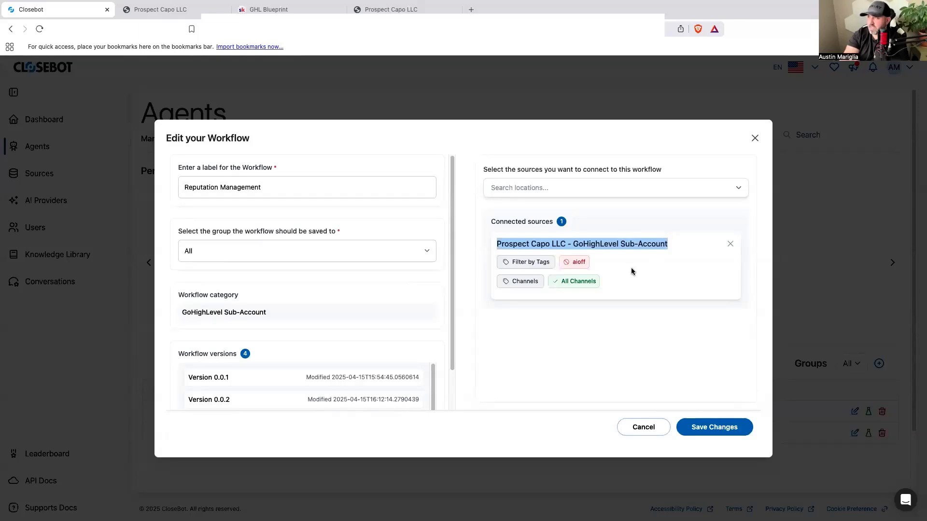
left_click(591, 281)
left_click(521, 281)
left_click(518, 357)
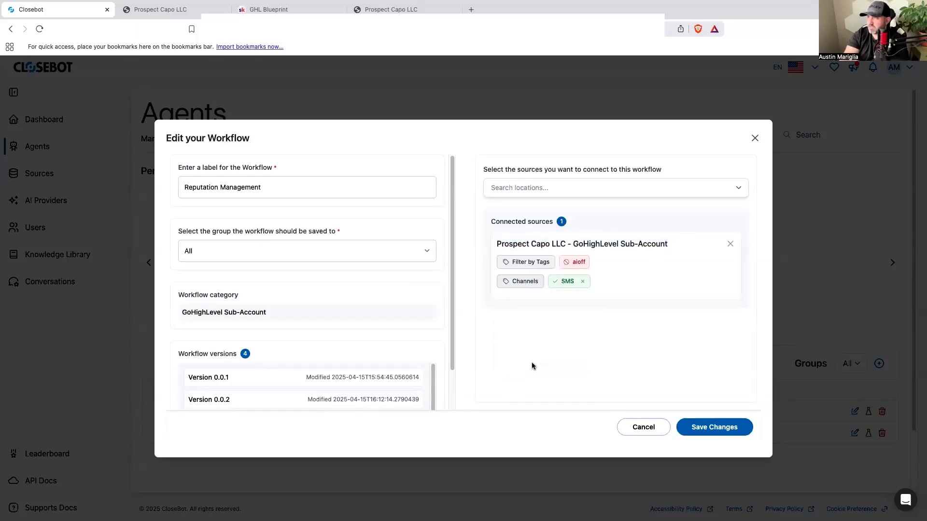
Require the cbv2rm tag on the Reputation Management workflow's Prospect Capo LLC source and save the changes
left_click(531, 262)
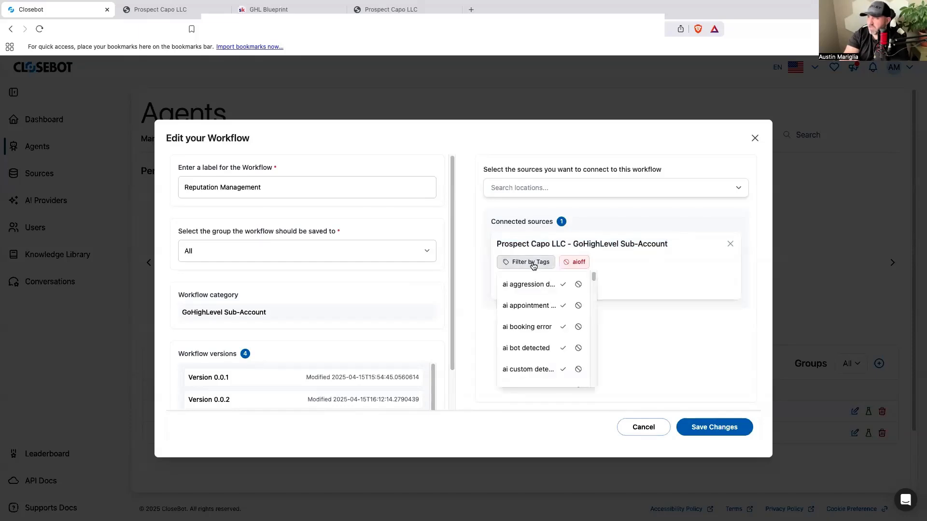
scroll(545, 325, "down", 15)
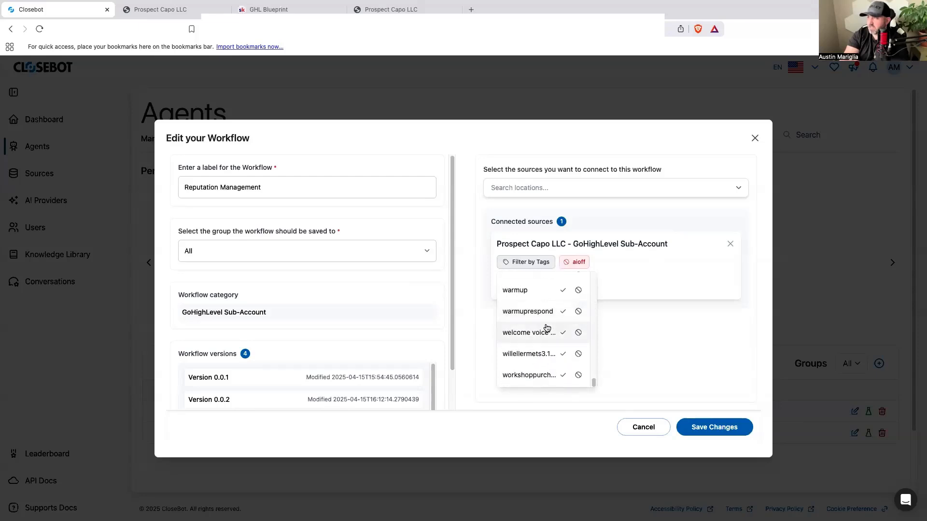
scroll(548, 330, "up", 12)
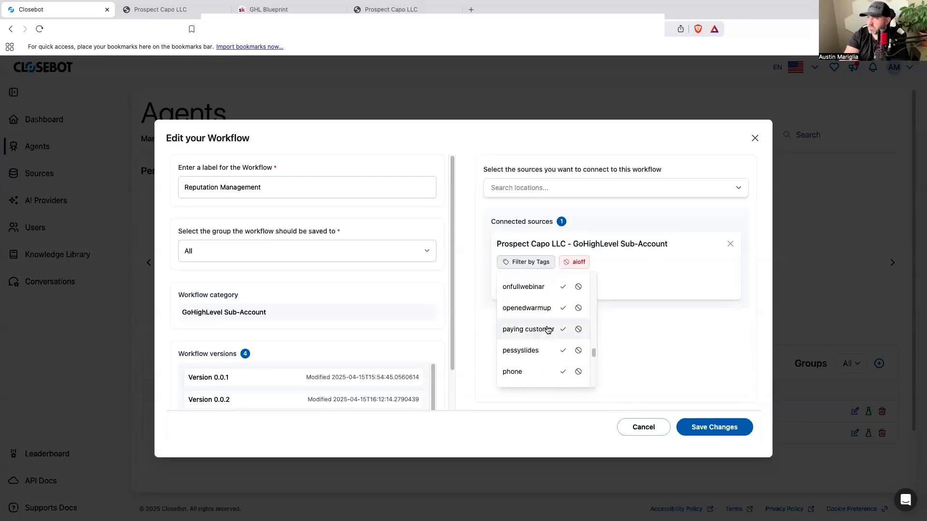
scroll(549, 330, "up", 8)
scroll(549, 330, "down", 4)
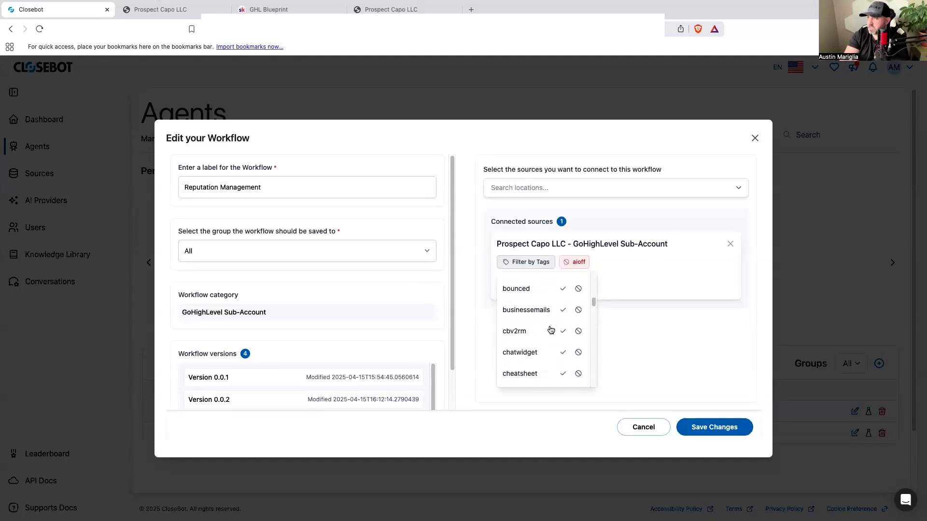
left_click(563, 331)
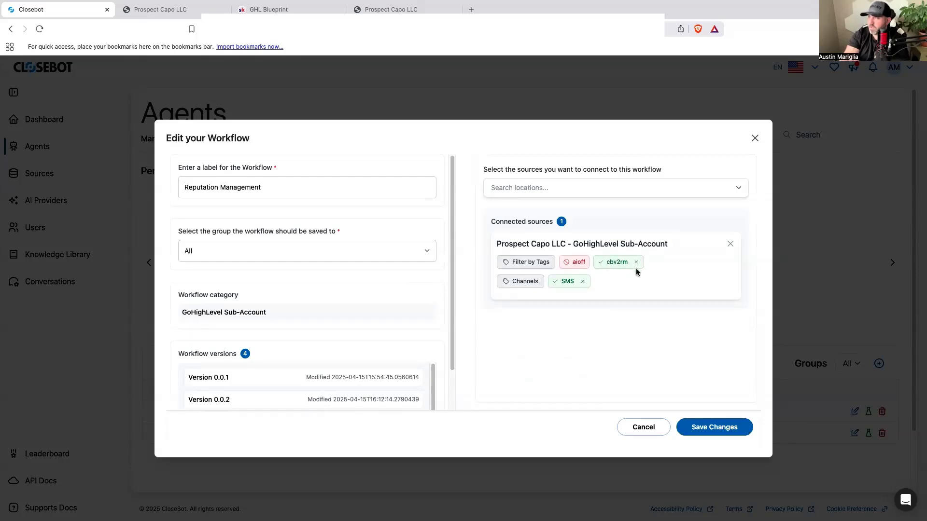
scroll(355, 362, "down", 1)
scroll(355, 362, "down", 2)
scroll(371, 355, "up", 2)
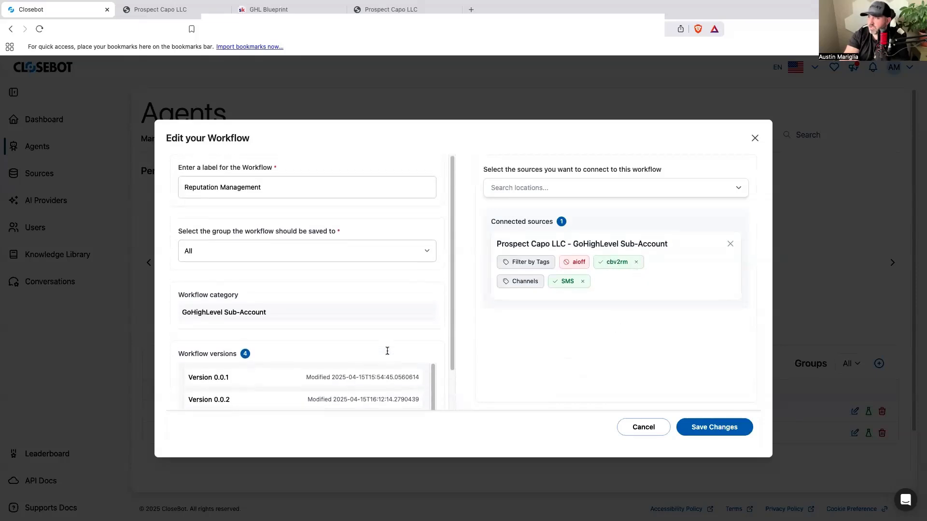
left_click(716, 432)
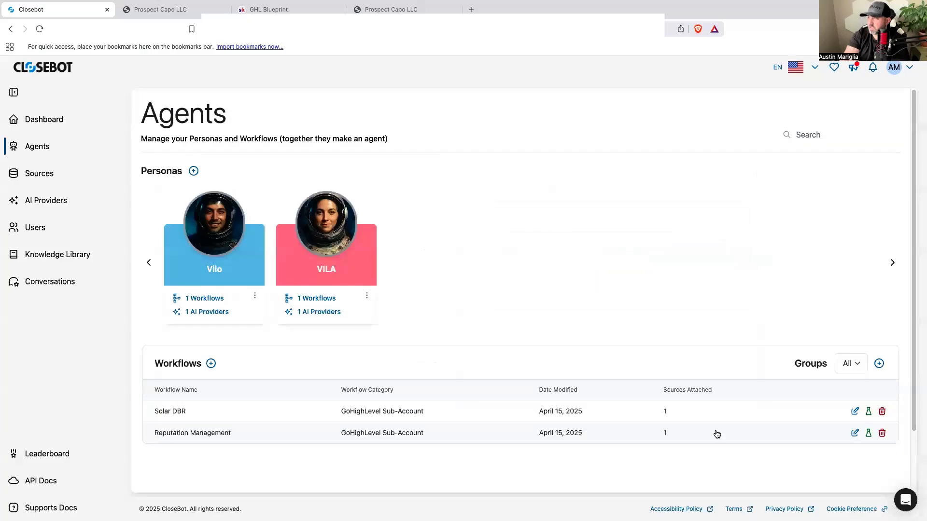
Switch to the GoHighLevel workflow, rename it "CLOSEBOT V2 Reputation Management" and save it
left_click(181, 12)
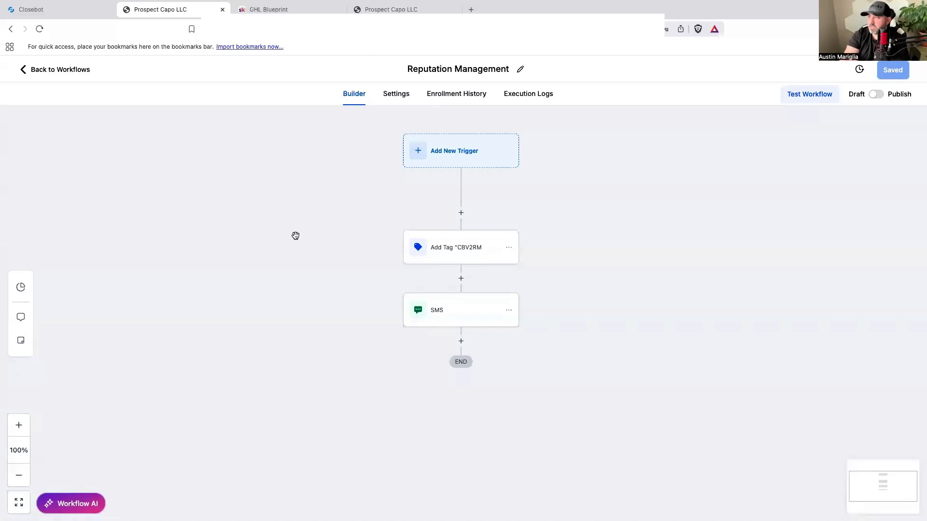
scroll(298, 240, "down", 2)
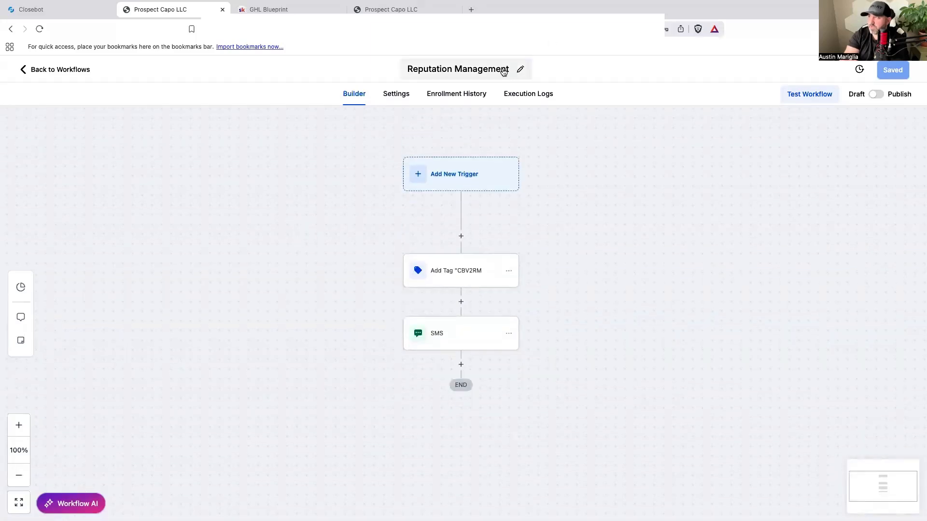
left_click(502, 70)
left_click(417, 68)
type("CLOSEBO")
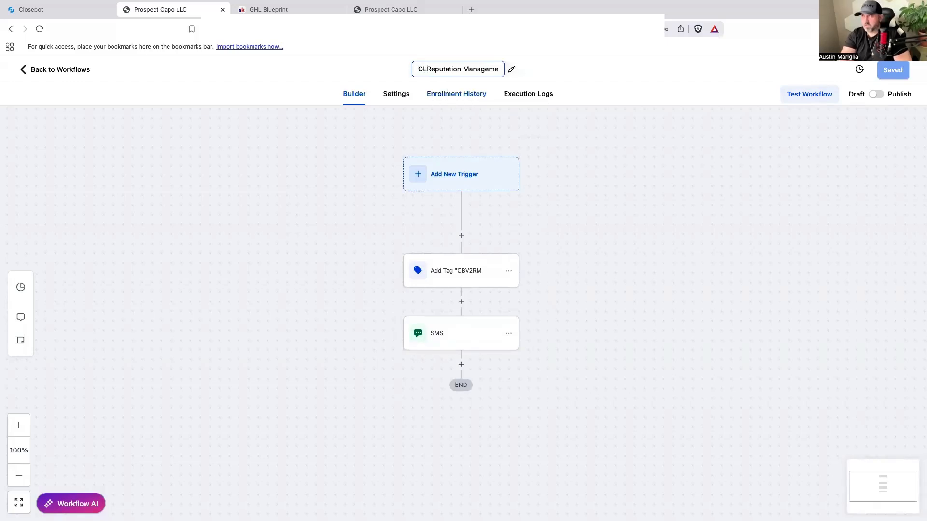
type("T V2")
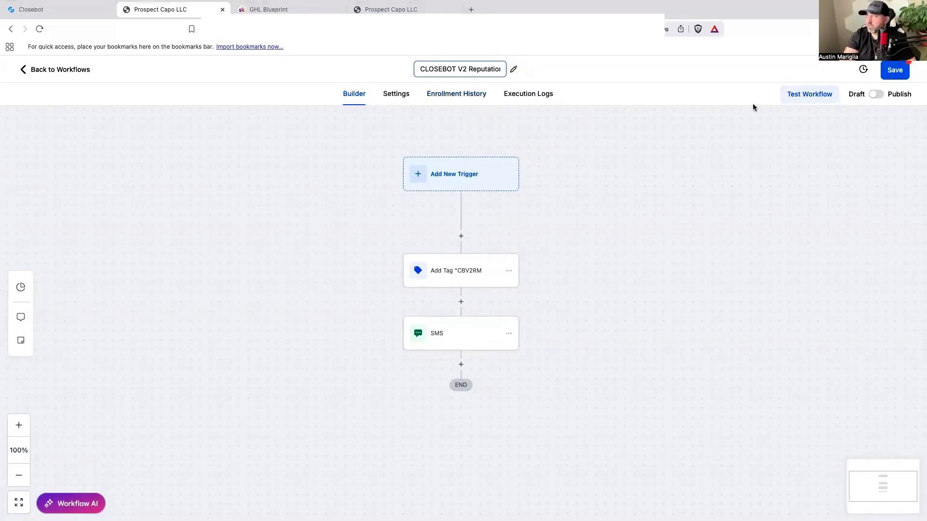
left_click(895, 73)
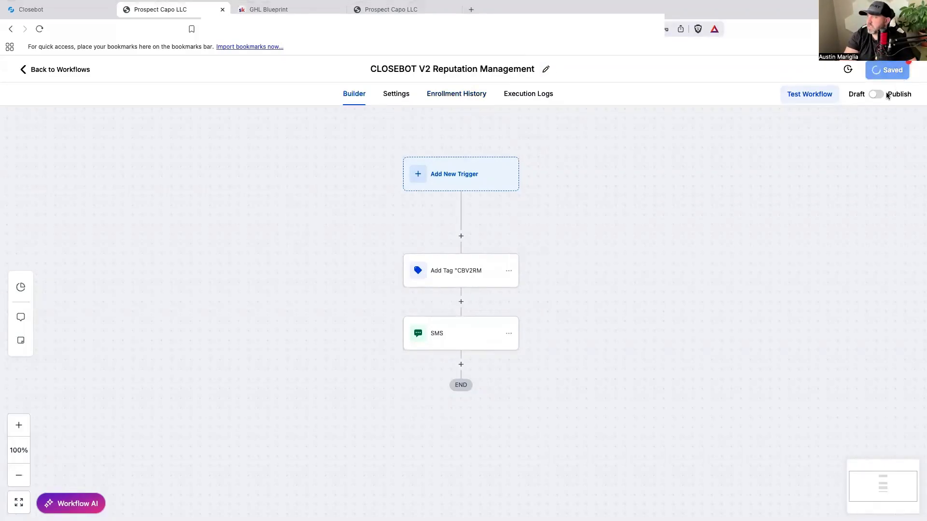
Publish the CLOSEBOT V2 Reputation Management workflow and save its published status
left_click(909, 71)
left_click(877, 95)
left_click(896, 71)
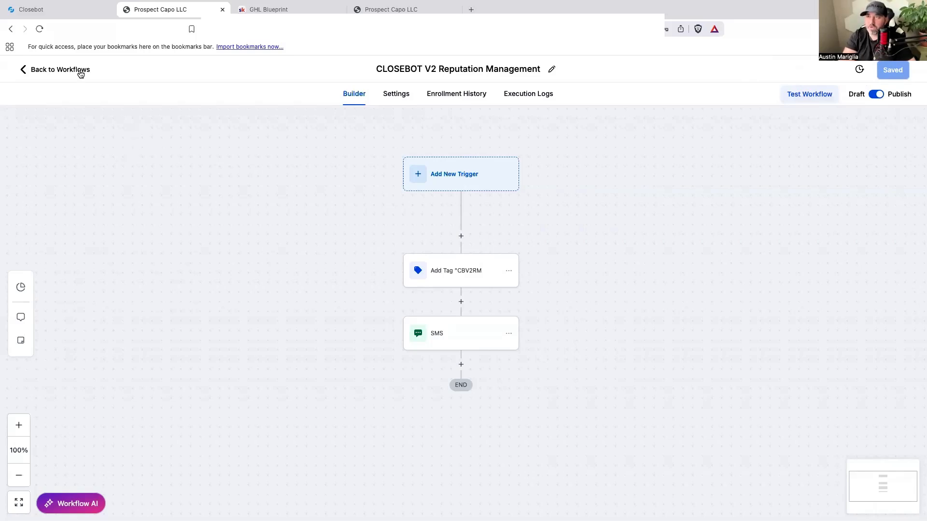
Leave the workflow builder, open the test contact's record from Contacts and find its Automation section
left_click(77, 70)
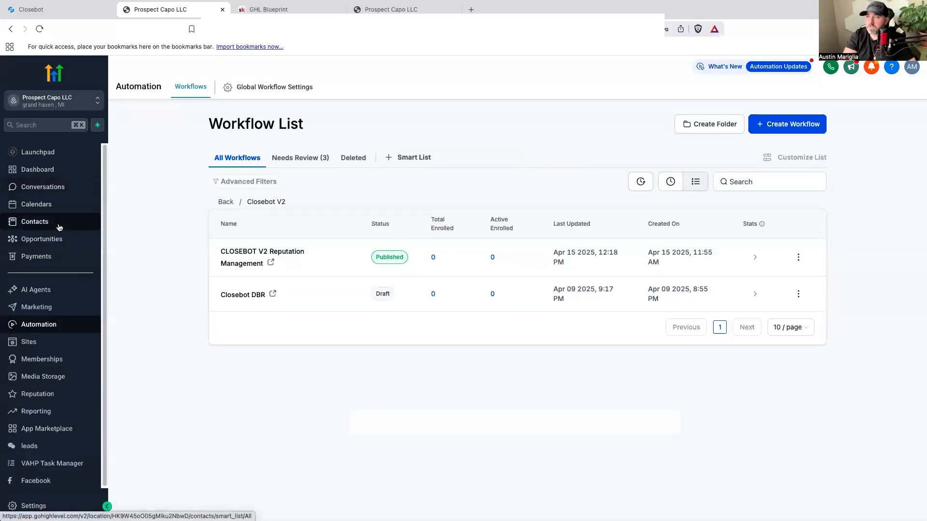
left_click(35, 222)
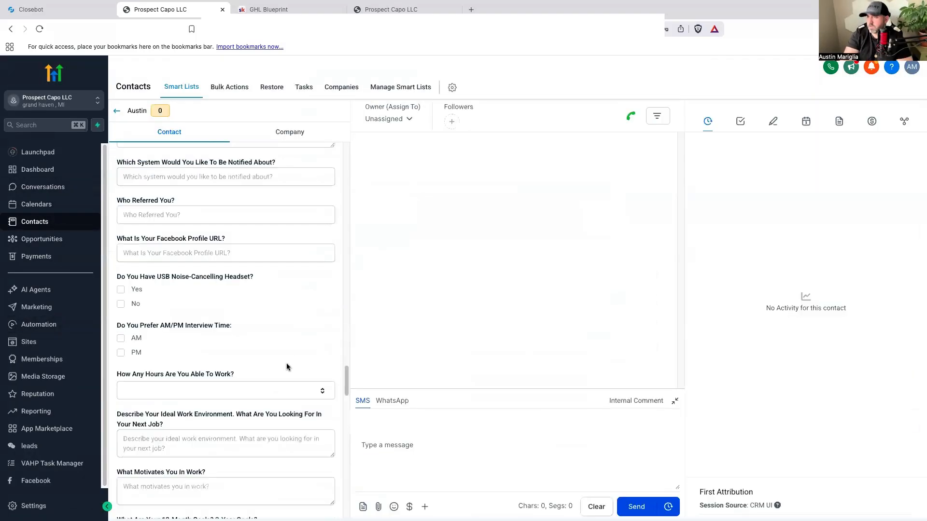
scroll(286, 364, "down", 15)
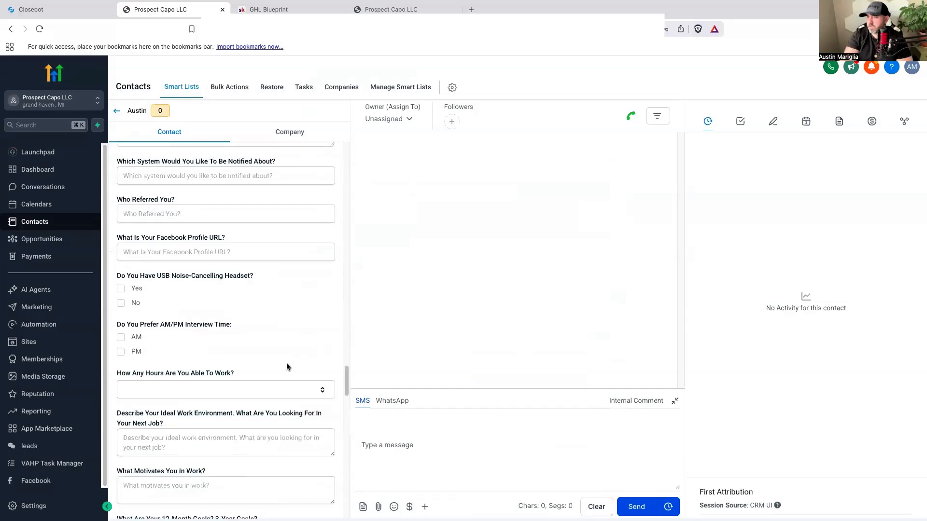
scroll(285, 371, "down", 10)
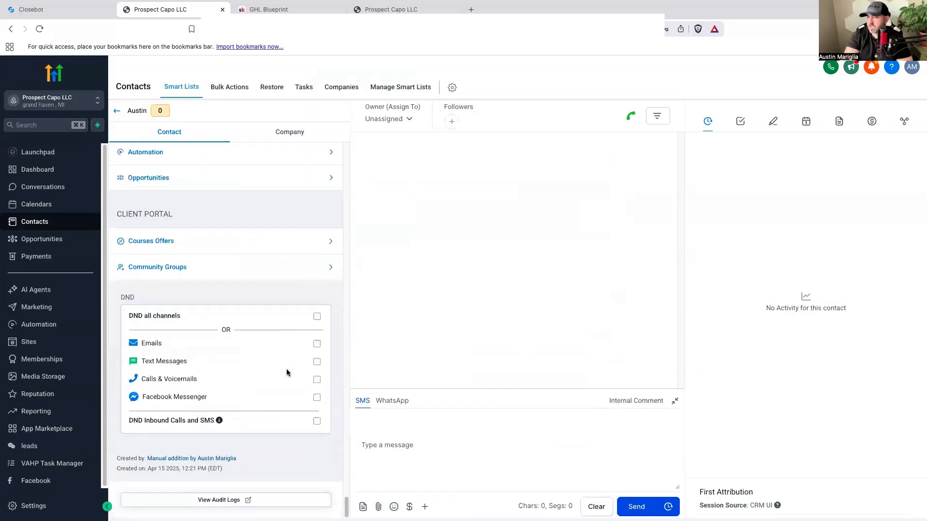
scroll(282, 370, "up", 3)
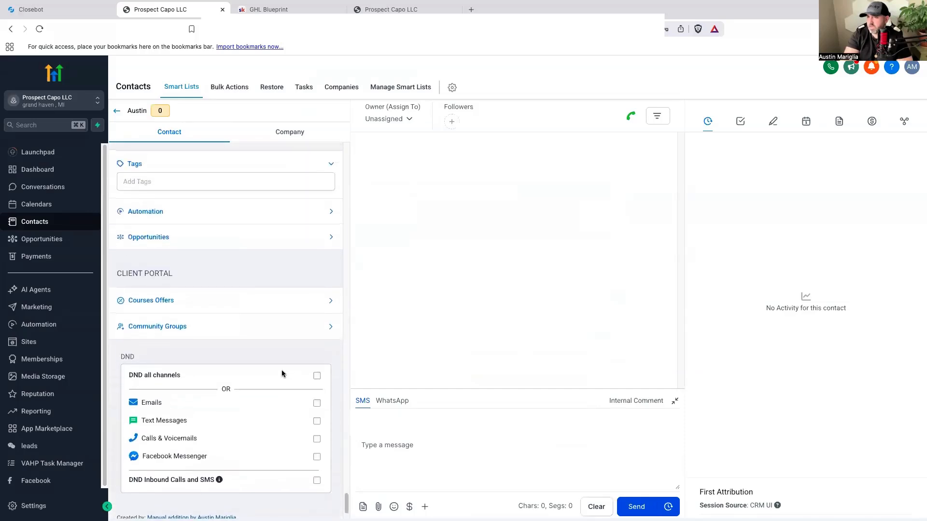
Add the test contact to the CLOSEBOT V2 Reputation Management automation with the current date and time as event start
left_click(331, 221)
left_click(130, 254)
left_click(378, 131)
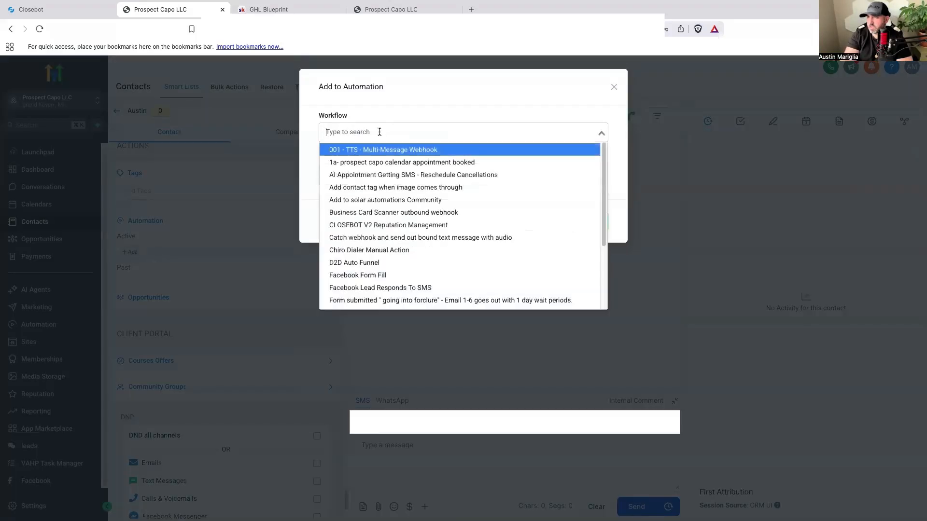
type("cl")
type("oserb")
type("bot")
left_click(380, 149)
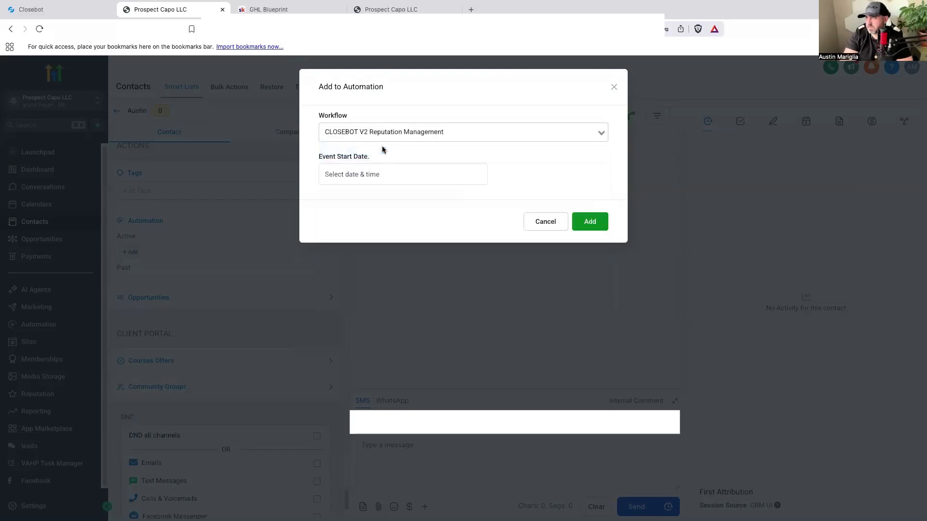
left_click(377, 180)
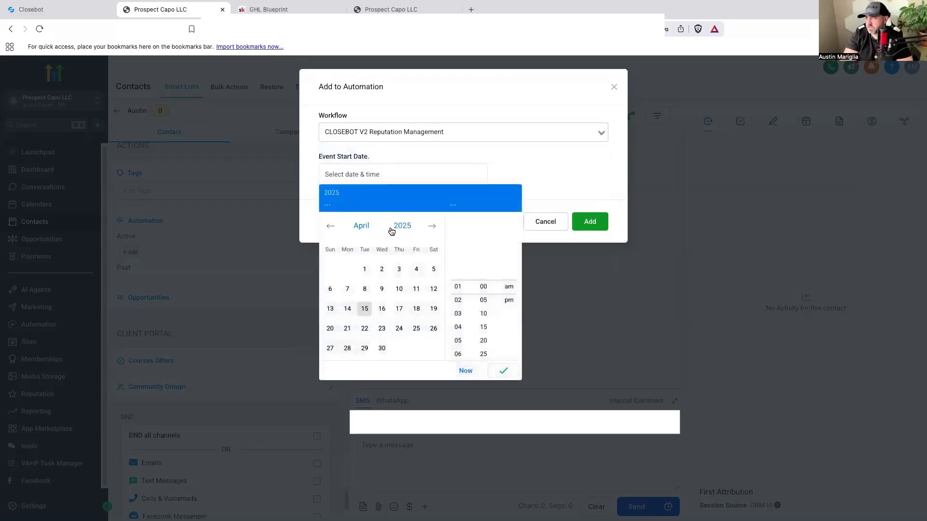
left_click(465, 370)
left_click(593, 228)
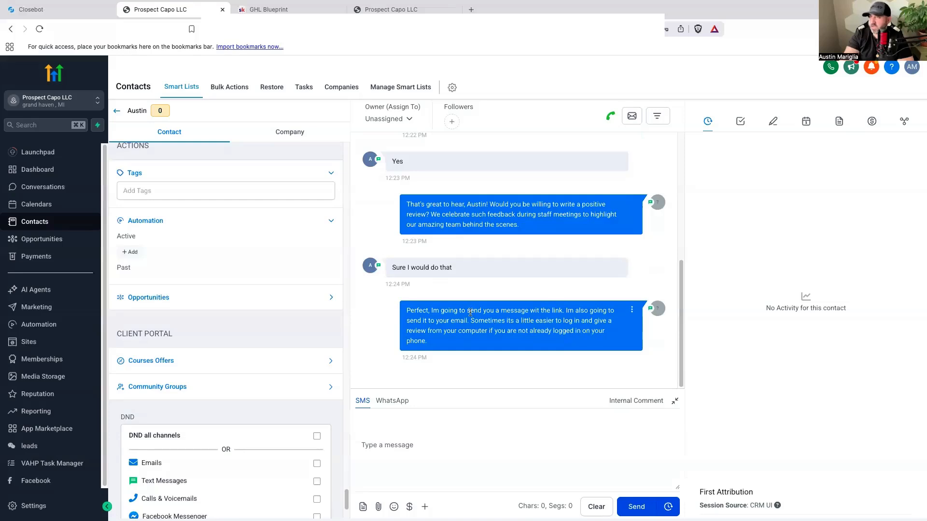
Return to the CloseBot builder, review the "They said yes" statement and move the Conversation node slightly away from its preceding statement
left_click(84, 12)
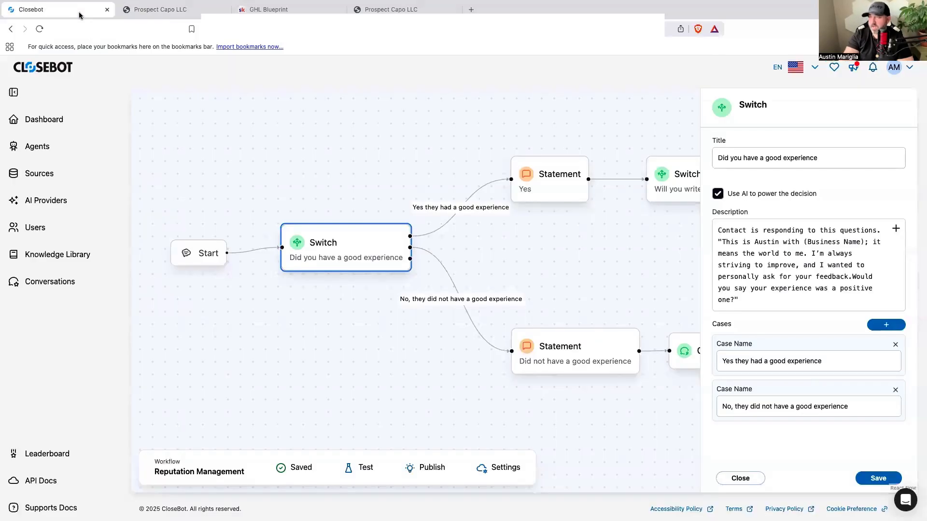
scroll(394, 381, "down", 5)
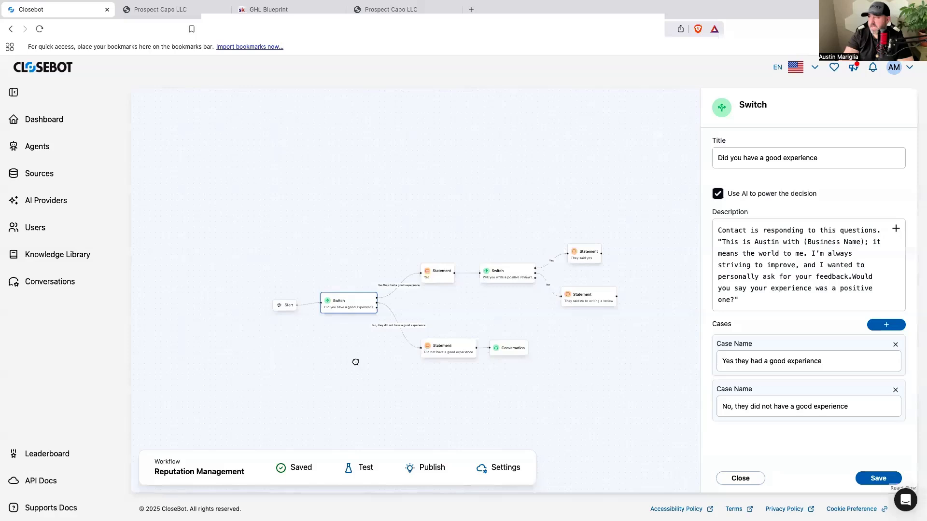
scroll(559, 233, "right", 2)
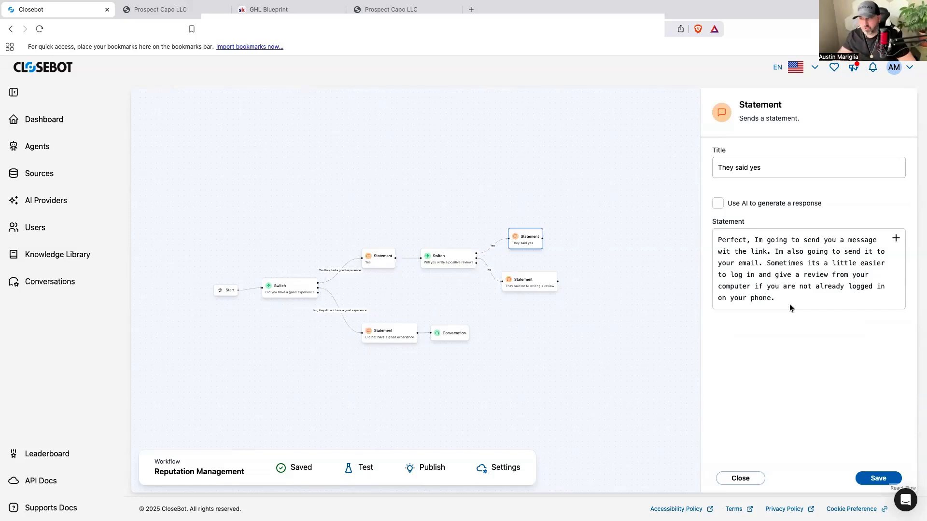
left_click_drag(524, 356, 538, 343)
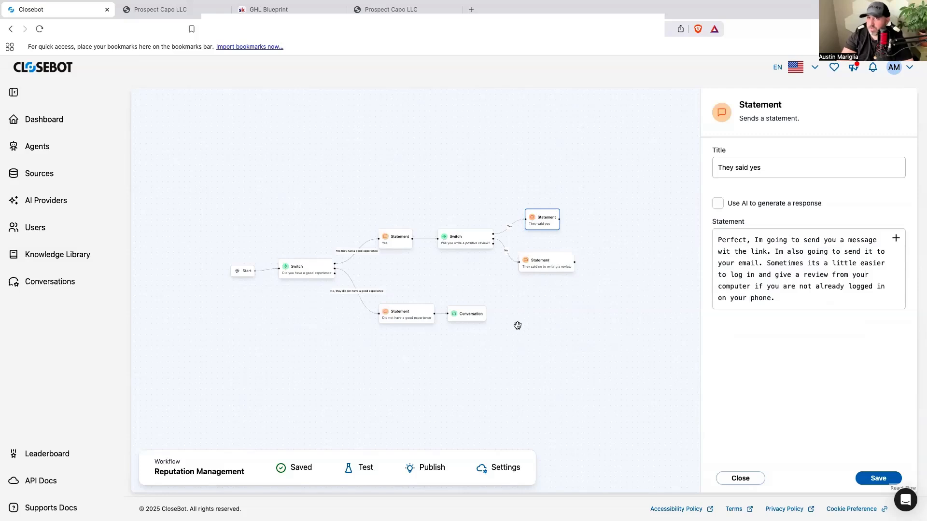
left_click_drag(477, 319, 485, 322)
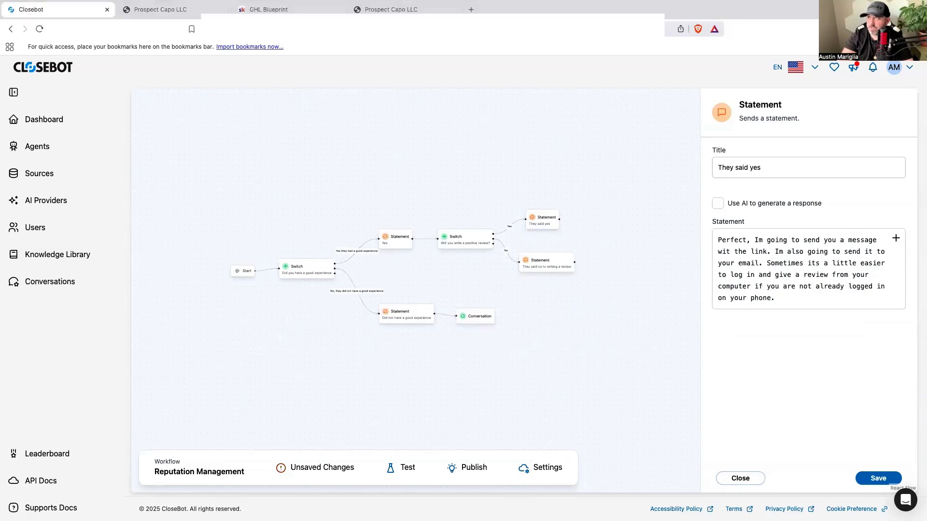
Compare the Ask for Review workflow in GoHighLevel with the Reputation Management bot flow in CloseBot
left_click(389, 9)
scroll(152, 300, "down", 2)
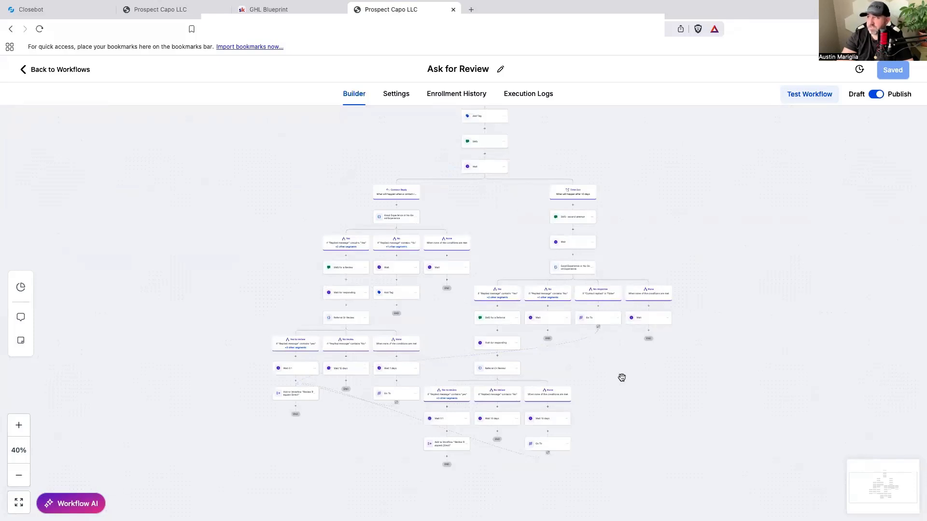
key("ctrl+Tab")
left_click(598, 382)
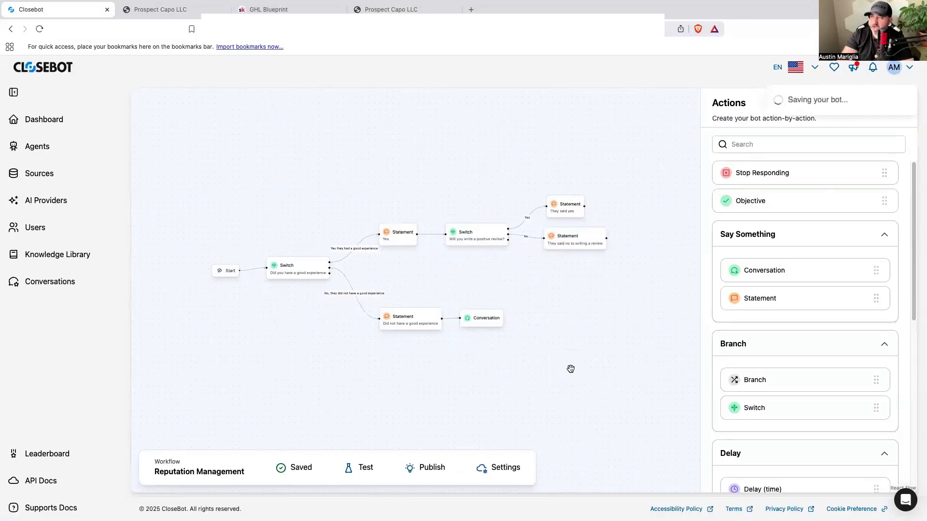
left_click(400, 10)
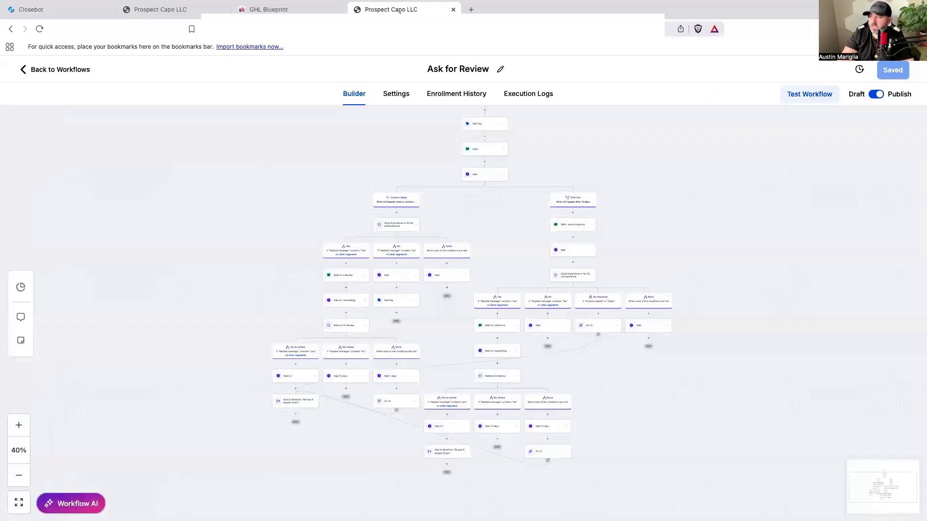
scroll(270, 262, "up", 1)
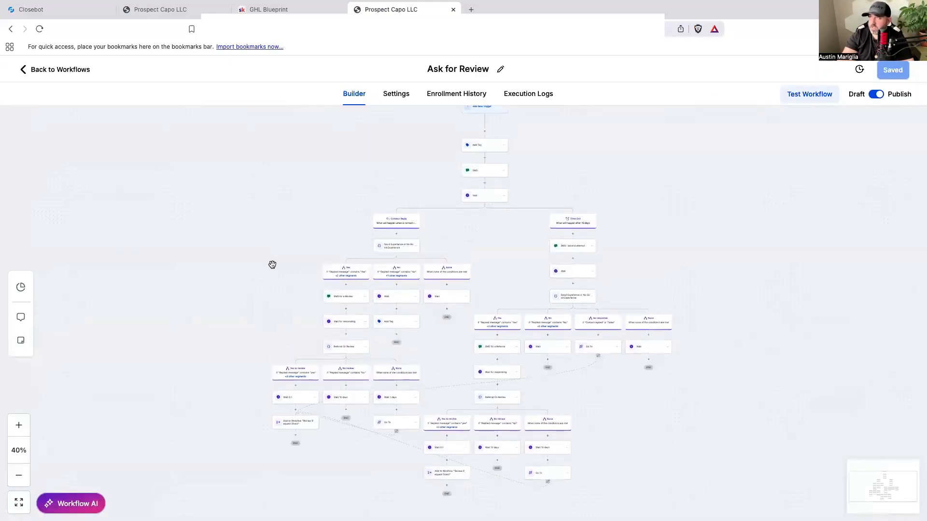
left_click(70, 10)
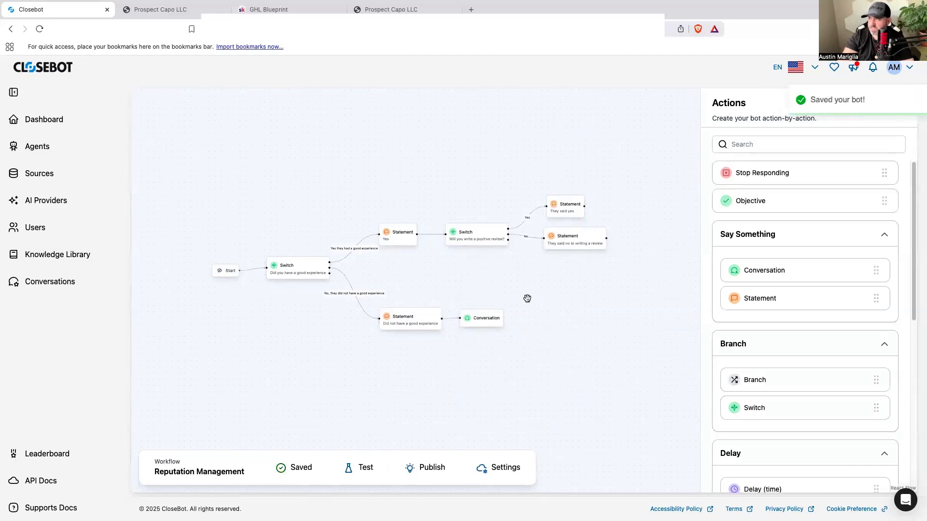
Check the "Will you write a positive review?" switch's settings, close them and slightly reposition the "Did not have a good experience" statement and Conversation nodes
left_click(483, 239)
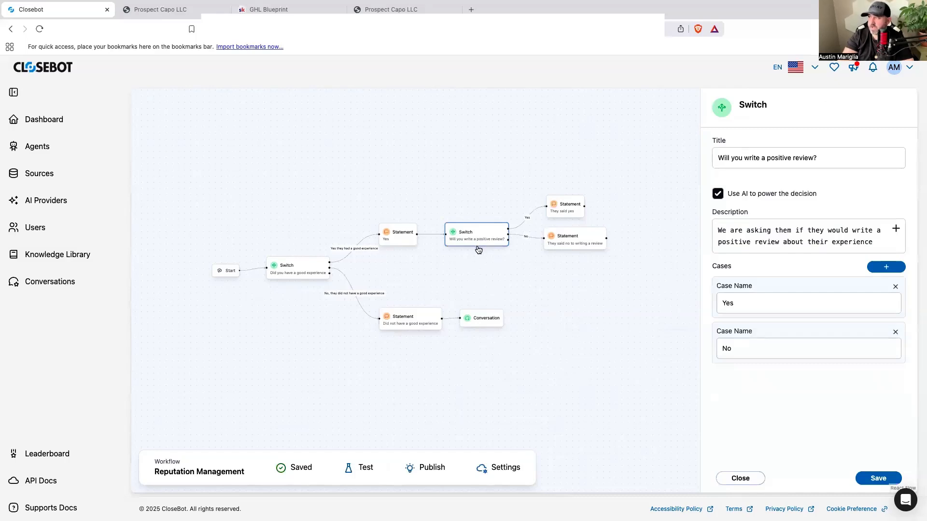
left_click(543, 305)
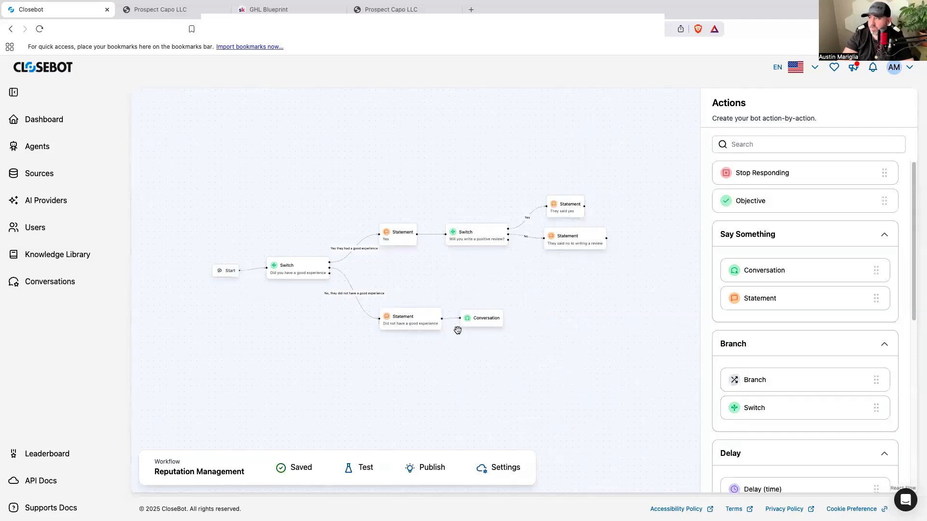
left_click_drag(427, 330, 485, 320)
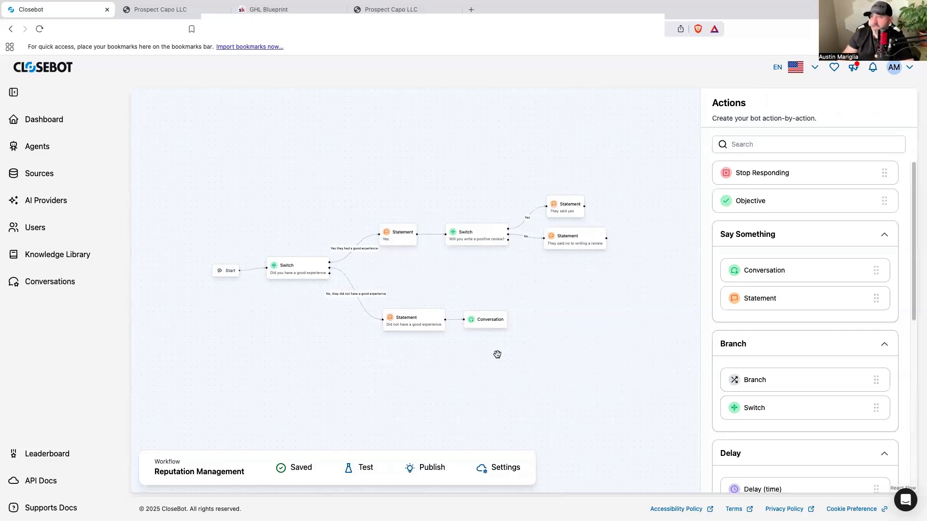
Switch to GoHighLevel and look over the branches of the Ask for Review workflow
left_click(410, 10)
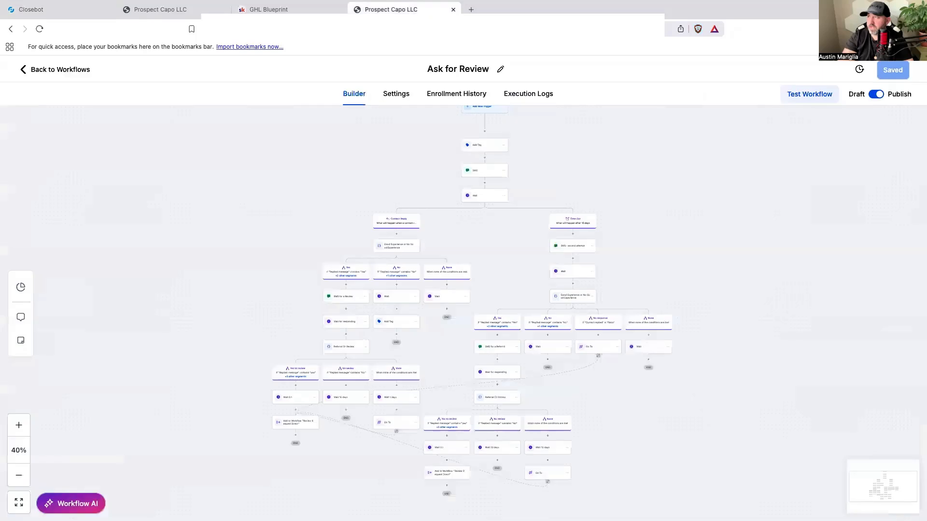
scroll(531, 267, "down", 2)
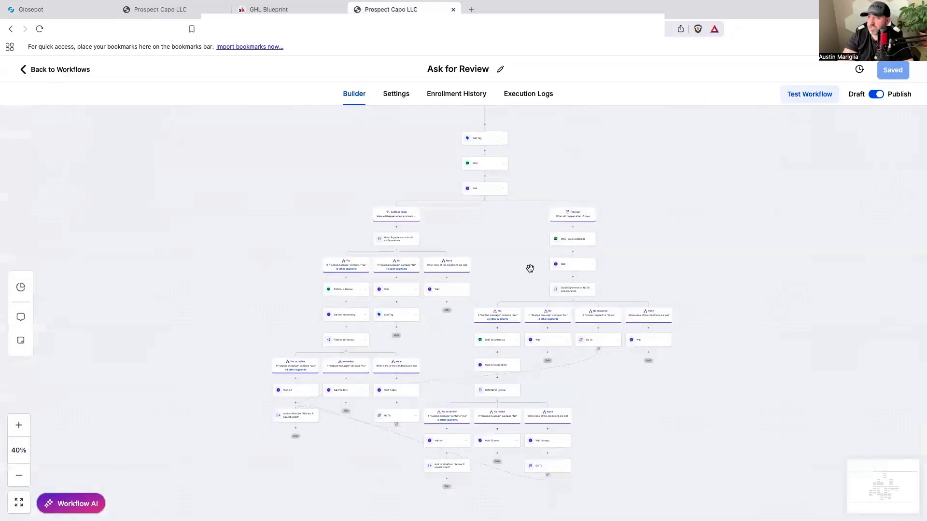
scroll(528, 271, "up", 1)
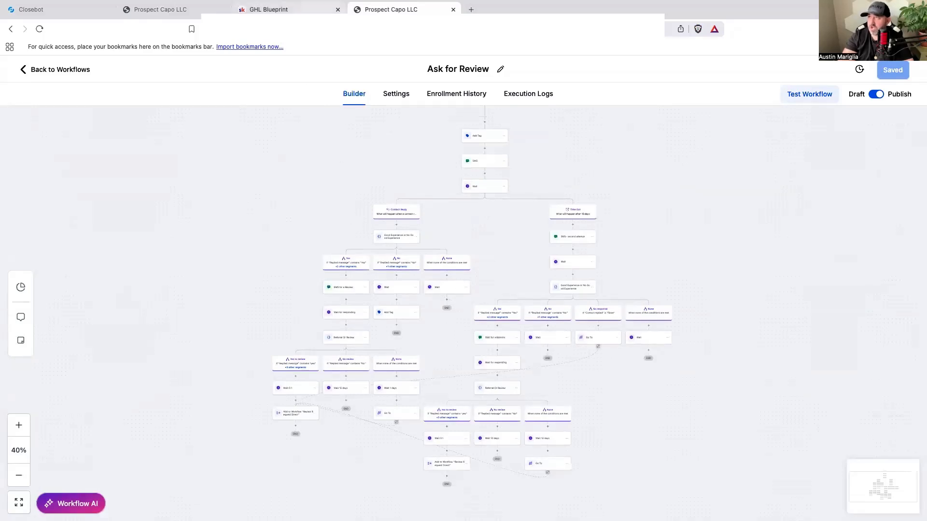
Switch to the GHL Blueprint community and open the Reputation Management (SnapShot) lesson in its classroom's Free Blueprint Gift course
left_click(285, 10)
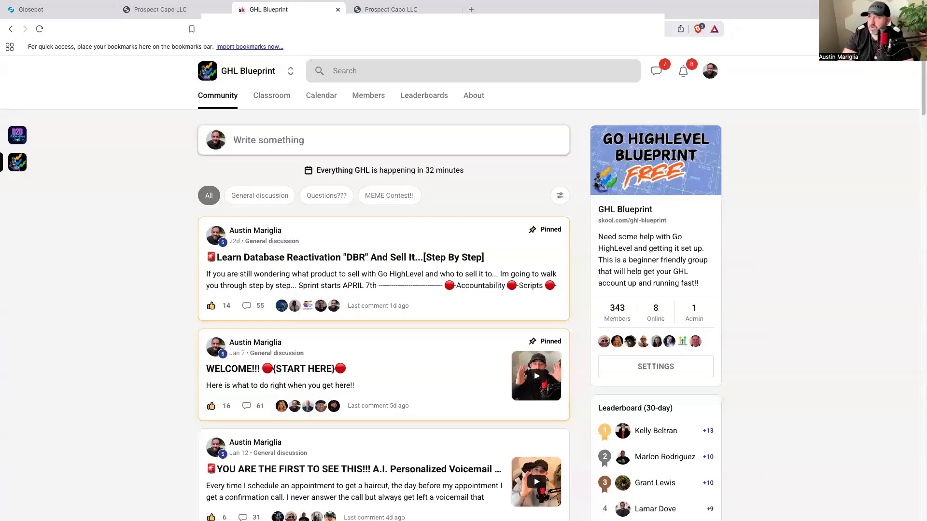
left_click(269, 101)
left_click(601, 235)
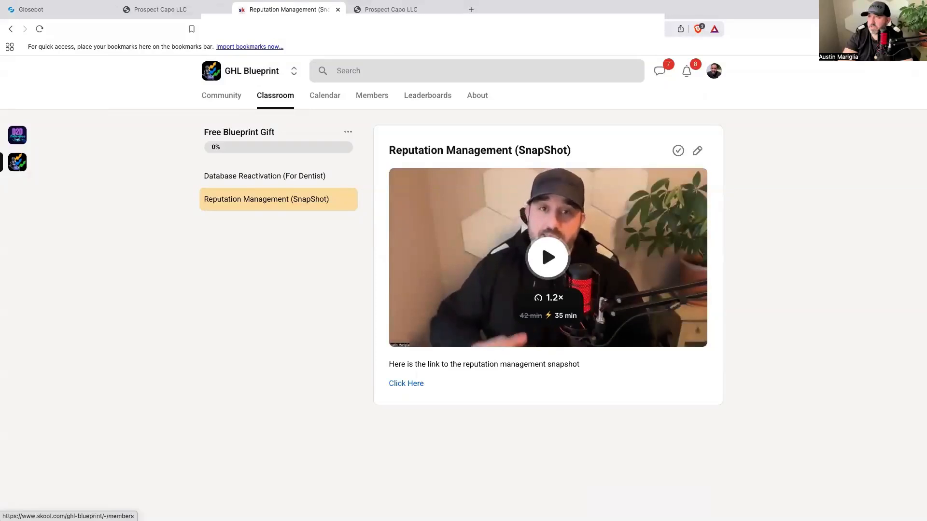
Review the Ask for Review workflow in GoHighLevel alongside the snapshot lesson, and return to the Reputation Management bot flow in CloseBot
left_click(197, 13)
left_click(411, 9)
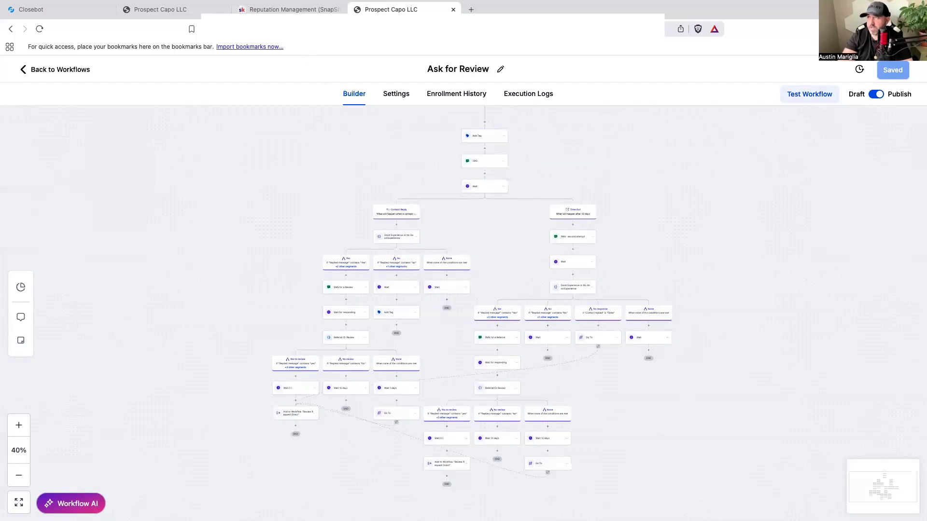
left_click(289, 10)
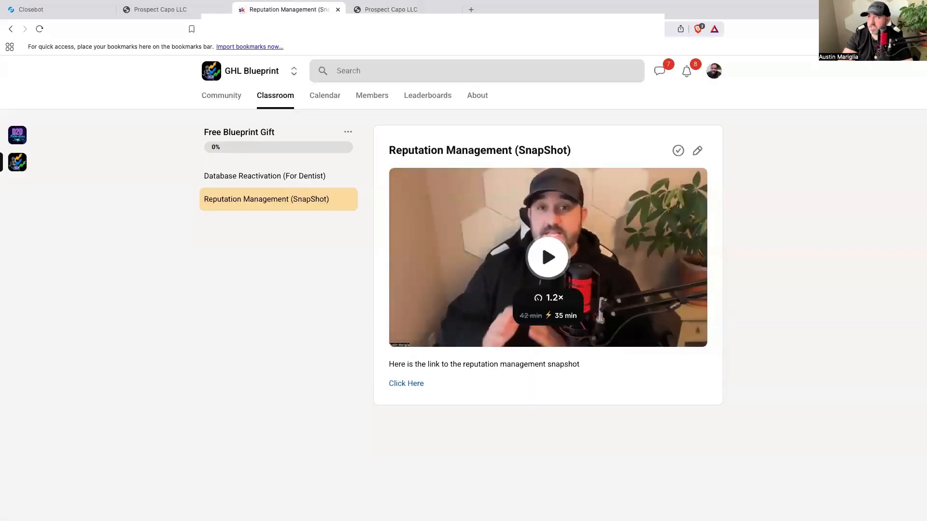
left_click(79, 11)
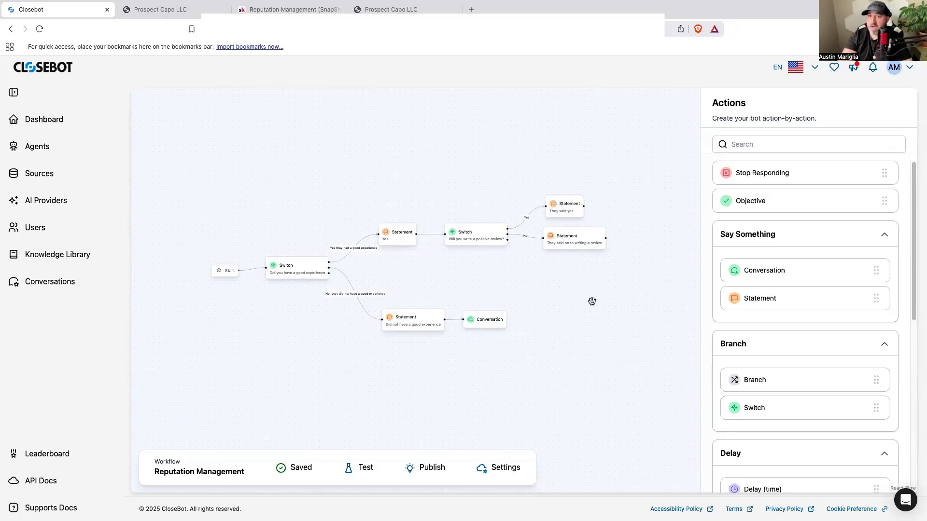
Return to the GHL Blueprint classroom and reopen the Free Blueprint Gift course at the Reputation Management (SnapShot) lesson
left_click(314, 9)
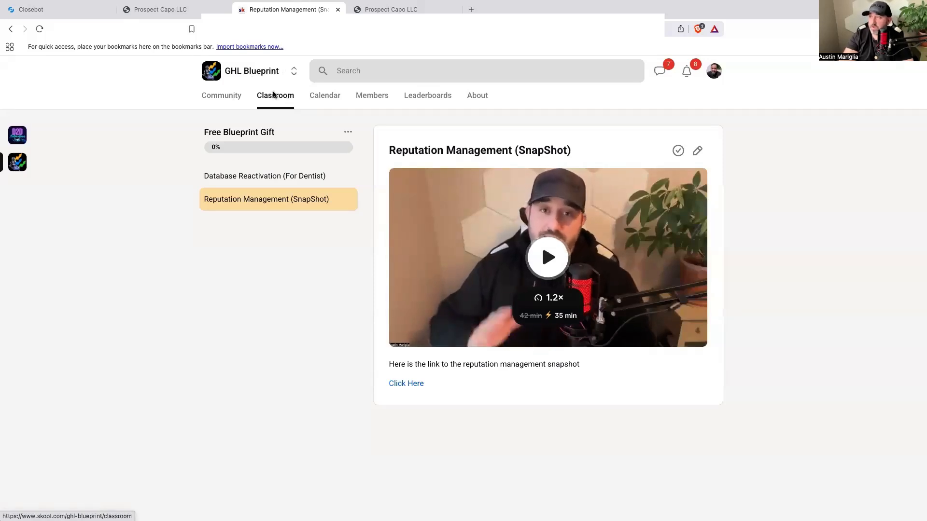
left_click(291, 100)
left_click(609, 233)
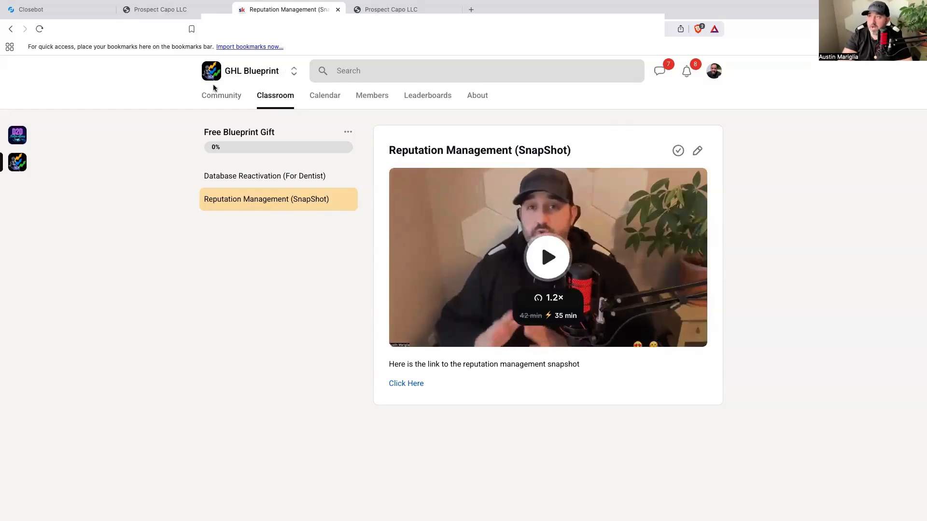
Open the Solar DBR workflow from CloseBot's agents, view its whole flow and return to the GHL Blueprint snapshot lesson
left_click(96, 14)
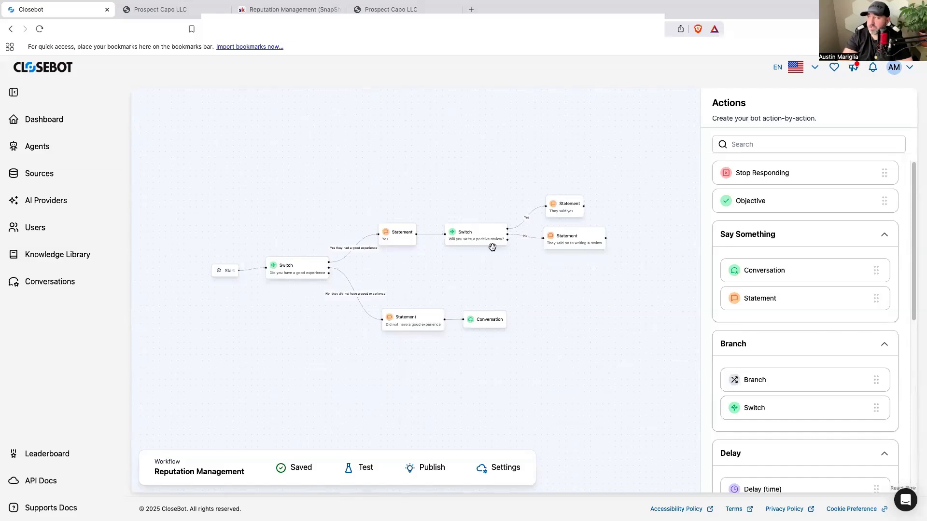
left_click(62, 151)
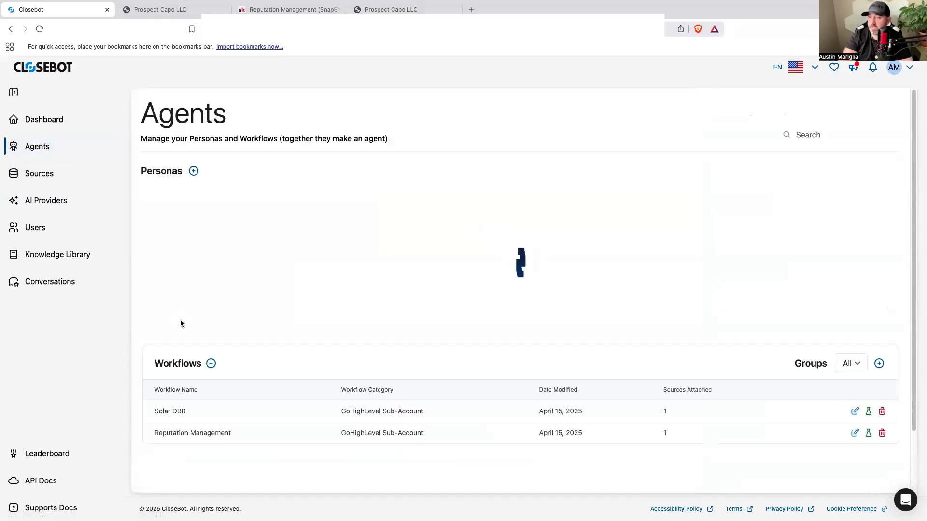
left_click(173, 412)
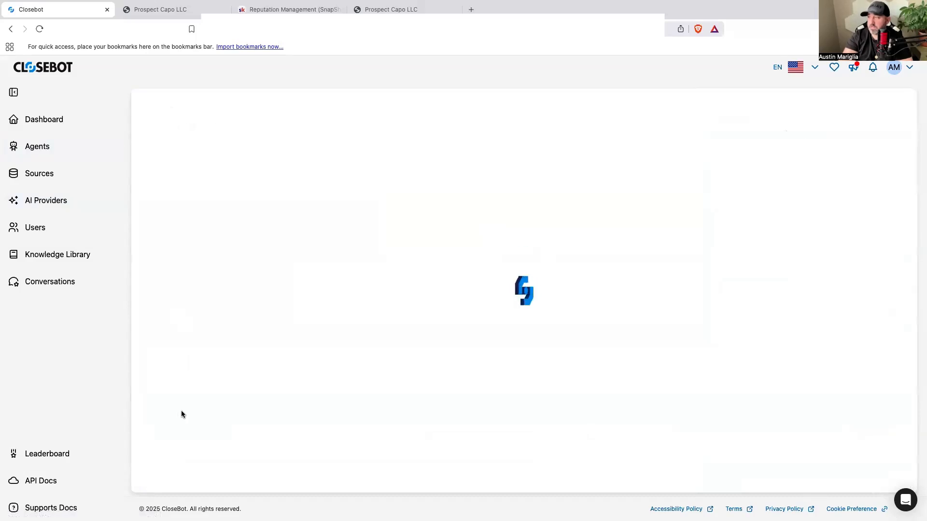
scroll(243, 372, "down", 5)
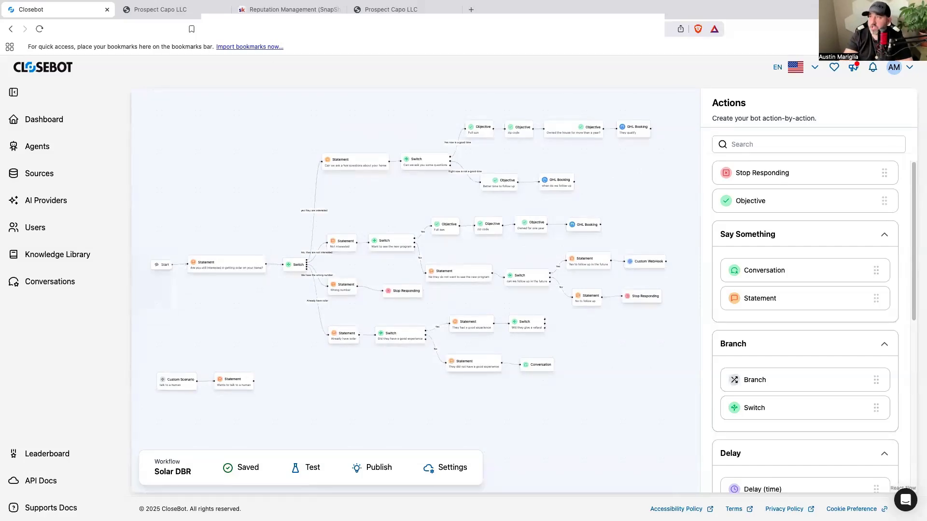
left_click(289, 11)
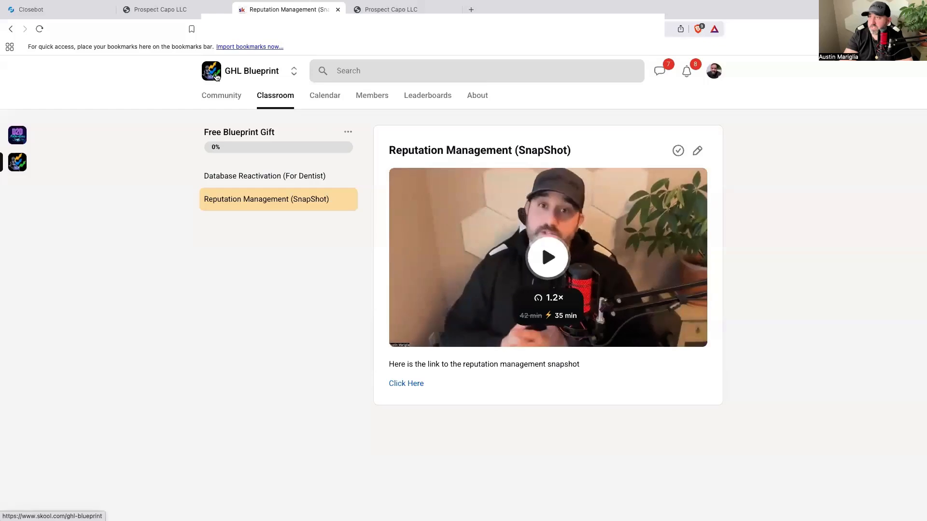